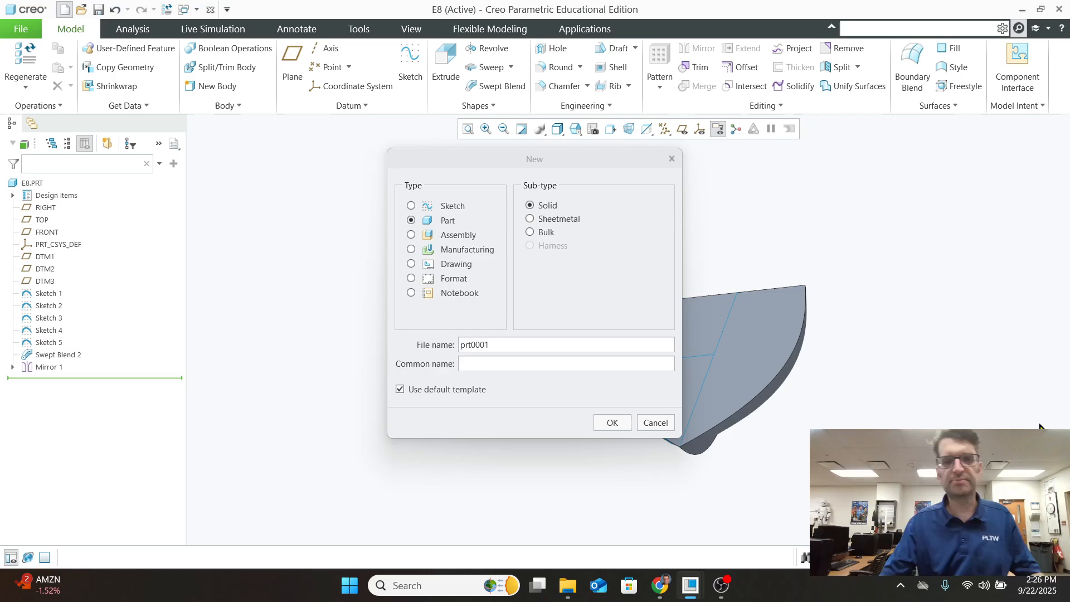
pyautogui.click(656, 417)
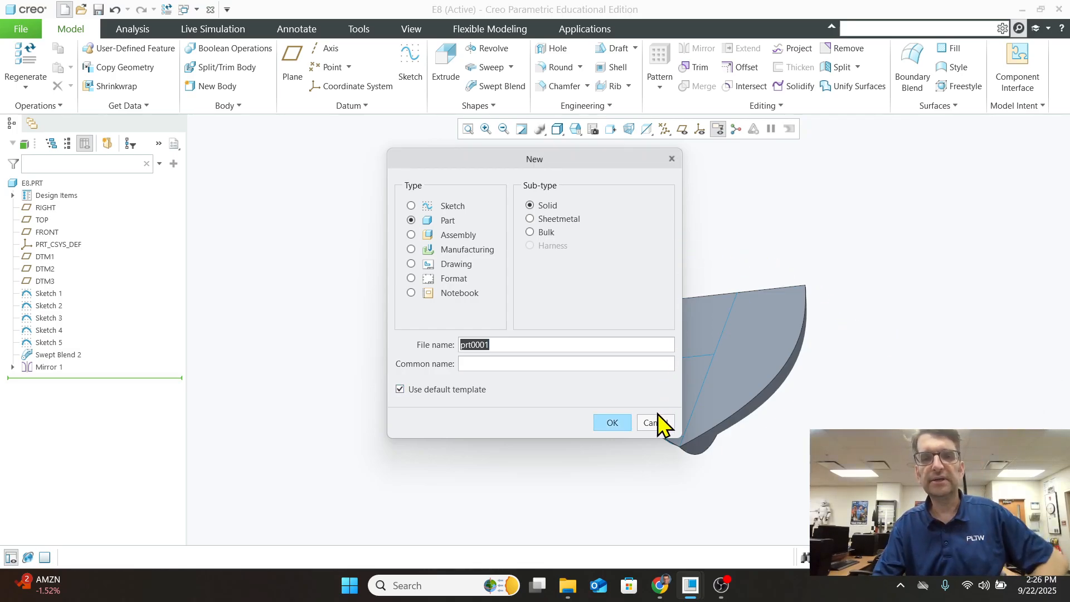
pyautogui.click(657, 422)
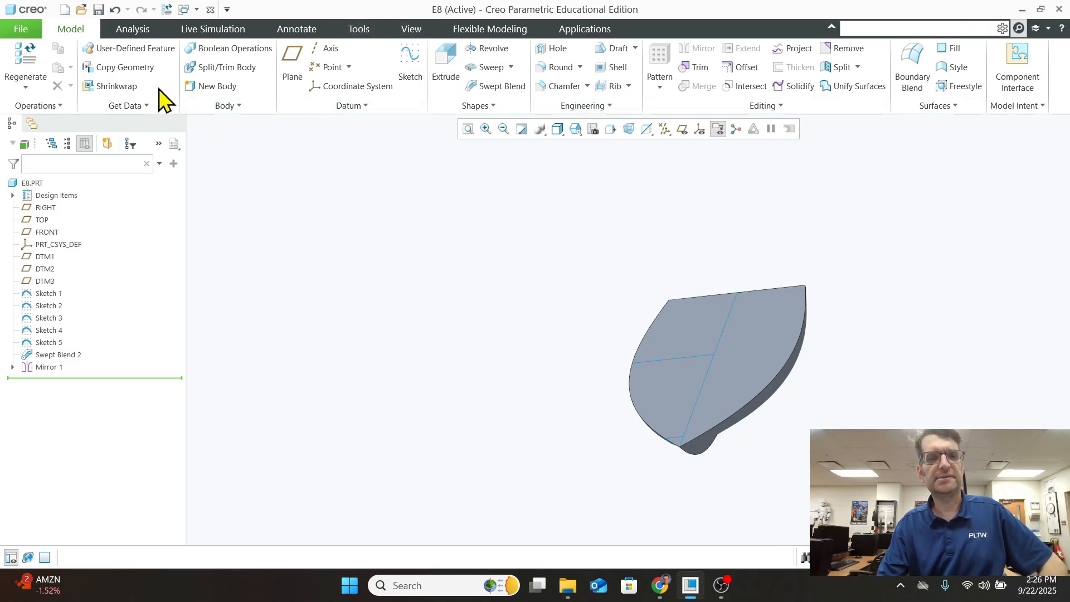
pyautogui.click(1059, 11)
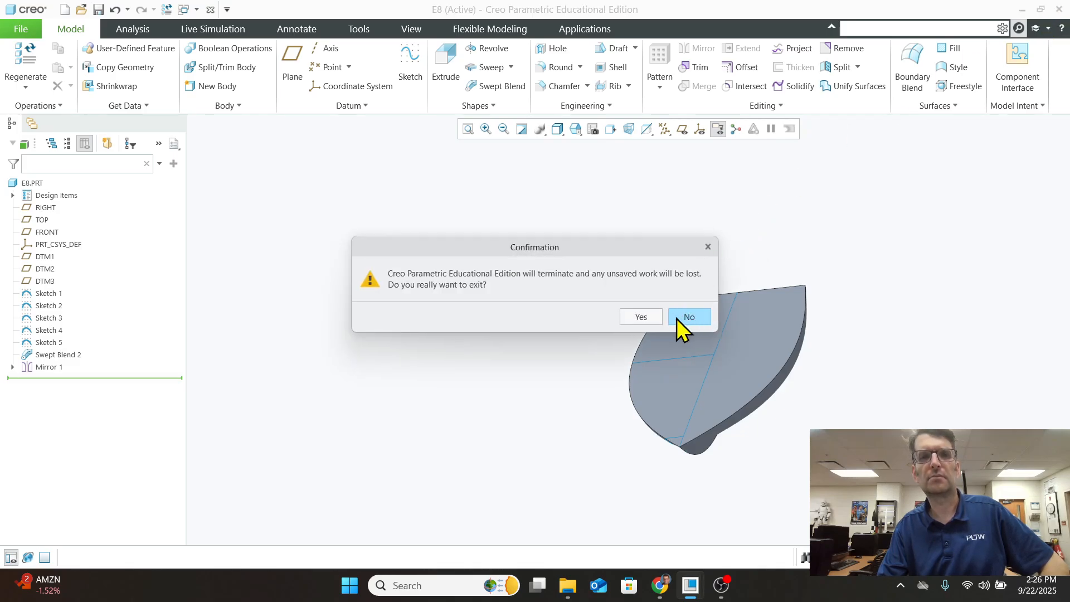
pyautogui.click(686, 316)
# Open the existing part e7.prt from the CAD105IntroToCreo folder
pyautogui.click(14, 27)
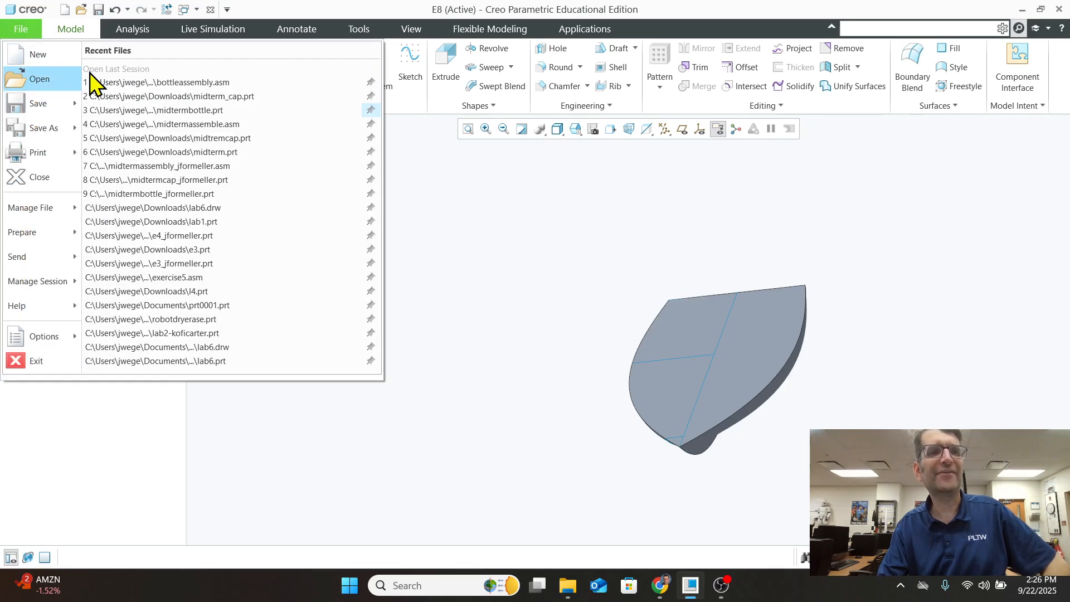
pyautogui.click(49, 84)
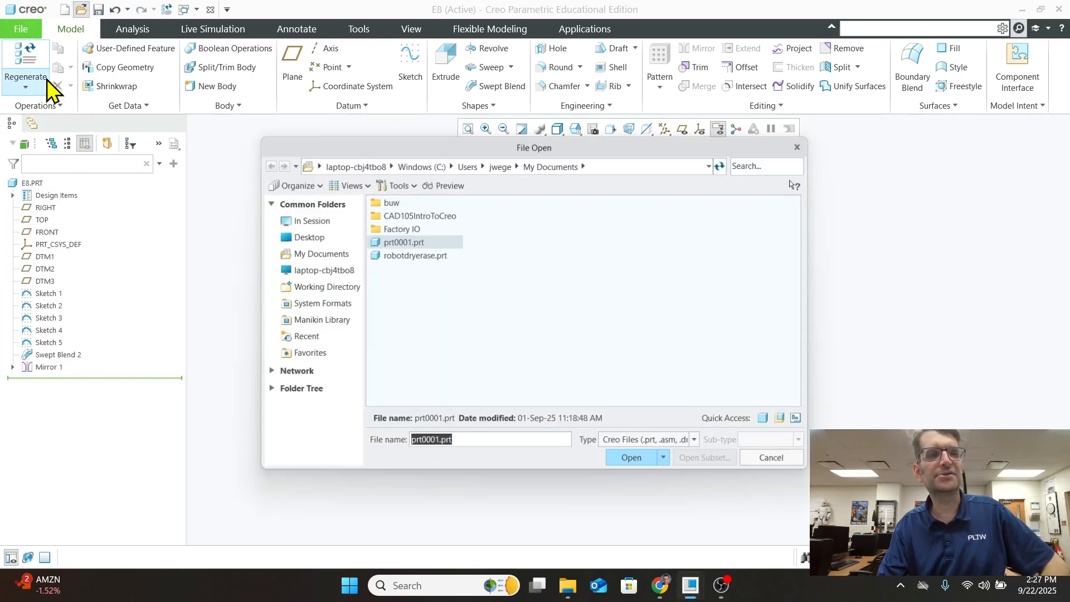
pyautogui.doubleClick(419, 215)
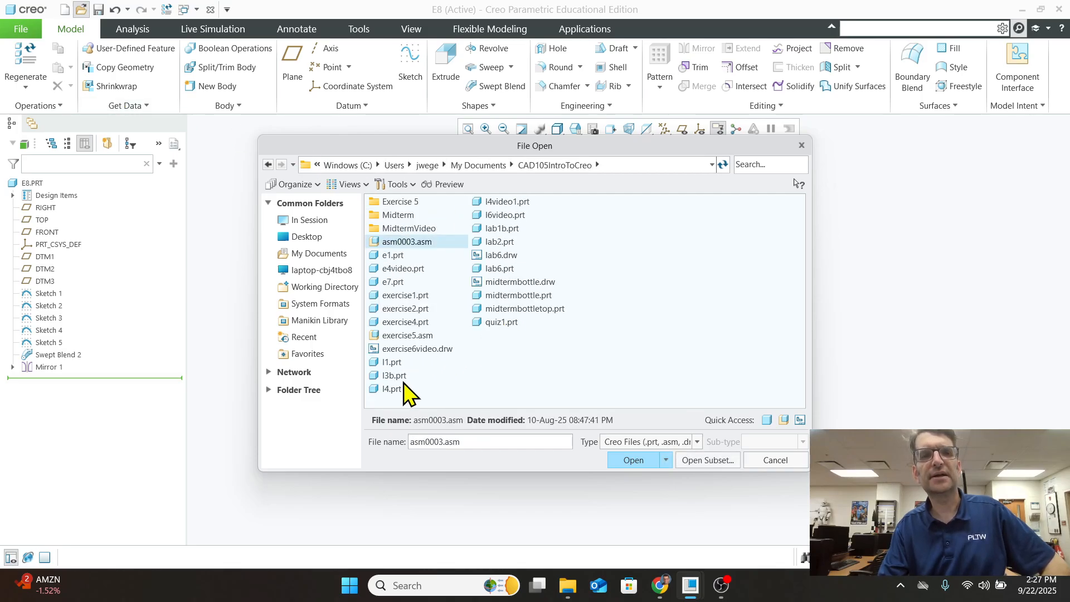
pyautogui.click(398, 283)
pyautogui.click(637, 445)
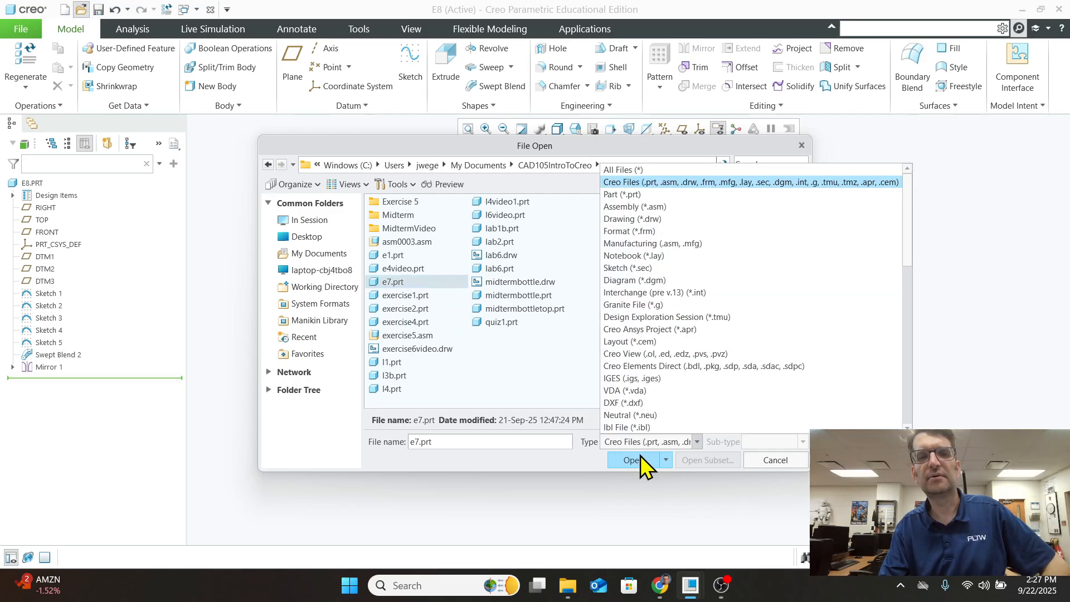
pyautogui.click(643, 456)
pyautogui.click(642, 456)
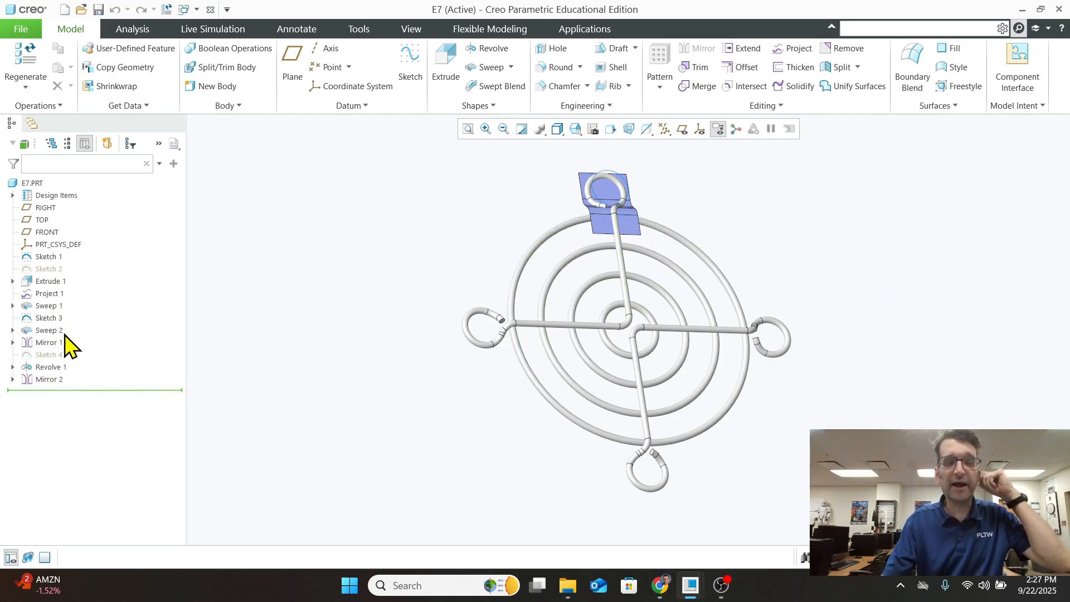
# Examine the finished wire guard from several angles, including its concentric rings, crossing arms, end loops and side profile
pyautogui.scroll(1, 633, 473)
pyautogui.scroll(-3, 613, 383)
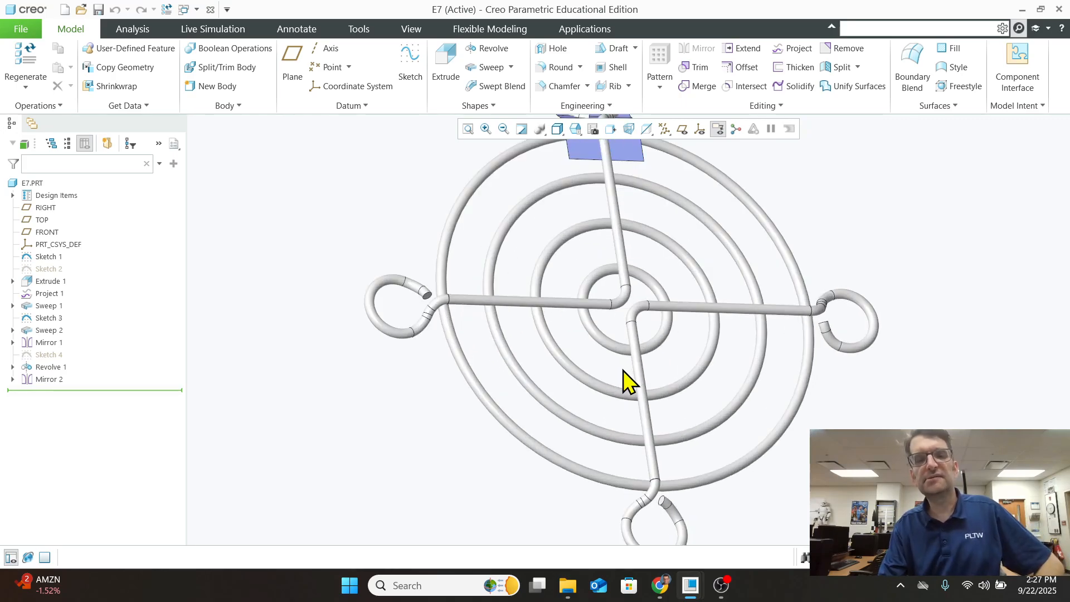
pyautogui.moveTo(621, 377)
pyautogui.mouseDown(button='middle')
pyautogui.moveTo(616, 328)
pyautogui.moveTo(595, 315)
pyautogui.moveTo(540, 322)
pyautogui.moveTo(574, 368)
pyautogui.moveTo(646, 391)
pyautogui.moveTo(592, 394)
pyautogui.mouseUp(button='middle')
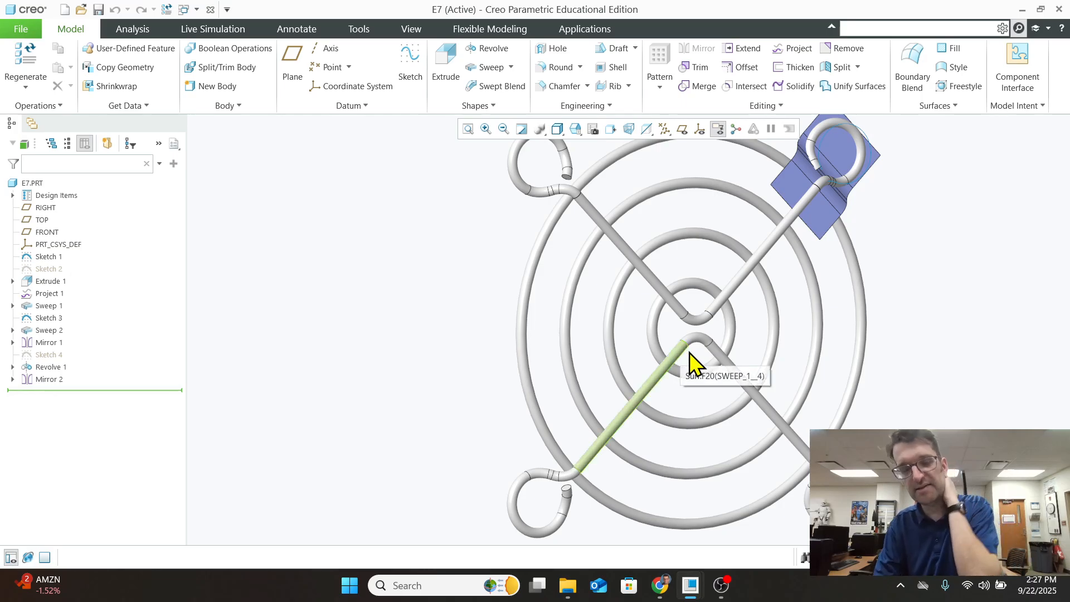
pyautogui.moveTo(691, 361)
pyautogui.mouseDown(button='middle')
pyautogui.moveTo(625, 329)
pyautogui.moveTo(628, 306)
pyautogui.moveTo(707, 256)
pyautogui.moveTo(664, 251)
pyautogui.moveTo(629, 272)
pyautogui.moveTo(654, 272)
pyautogui.mouseUp(button='middle')
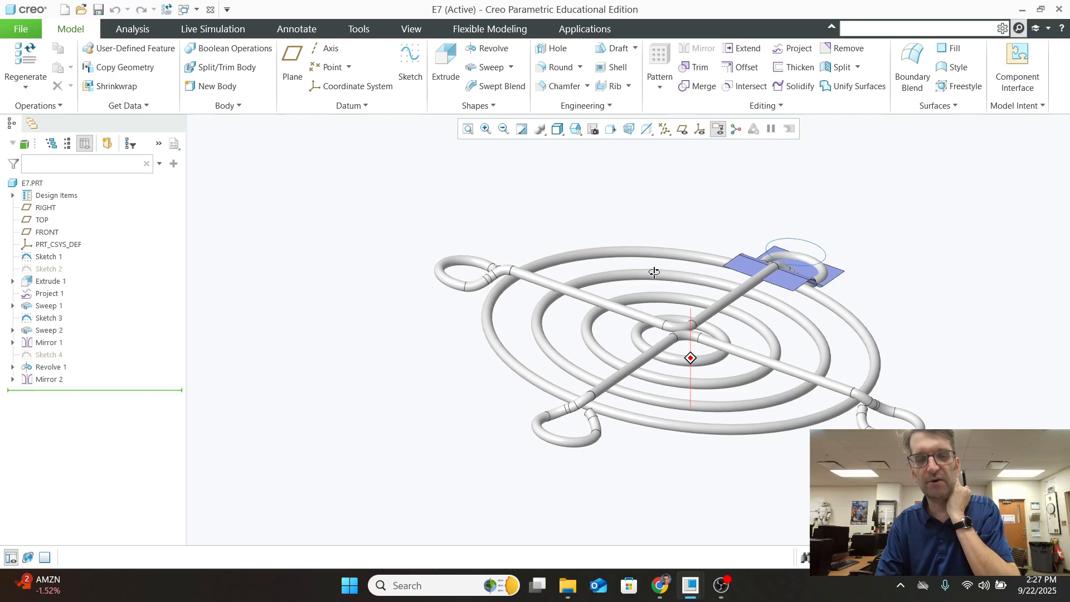
pyautogui.scroll(4, 612, 430)
pyautogui.moveTo(602, 449); pyautogui.dragTo(561, 411, button='middle')
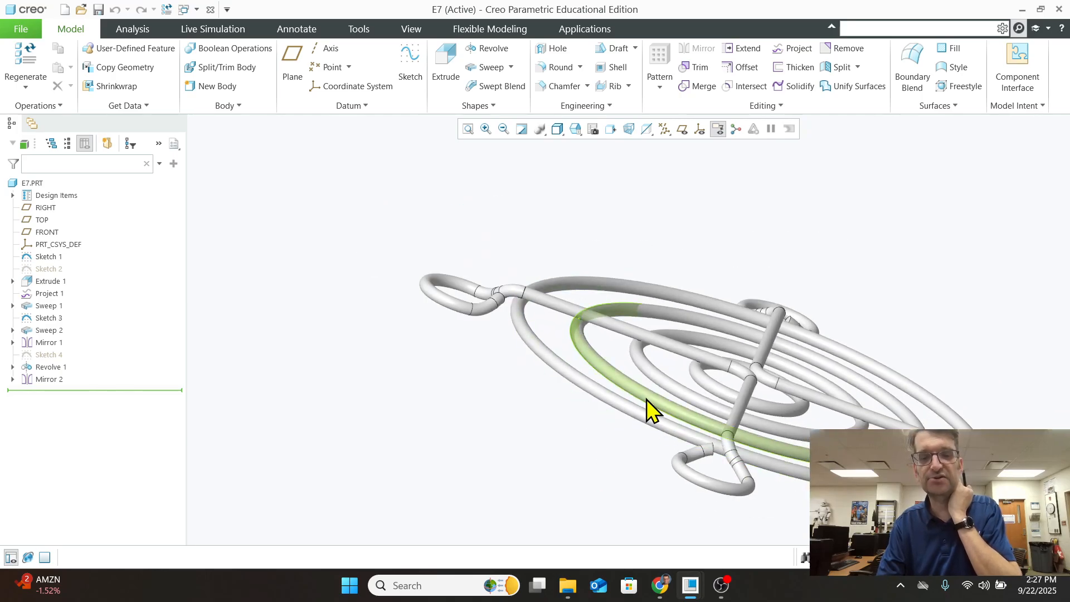
pyautogui.moveTo(649, 411); pyautogui.dragTo(676, 420, button='middle')
pyautogui.moveTo(437, 311)
pyautogui.mouseDown(button='middle')
pyautogui.moveTo(442, 329)
pyautogui.moveTo(421, 322)
pyautogui.mouseUp(button='middle')
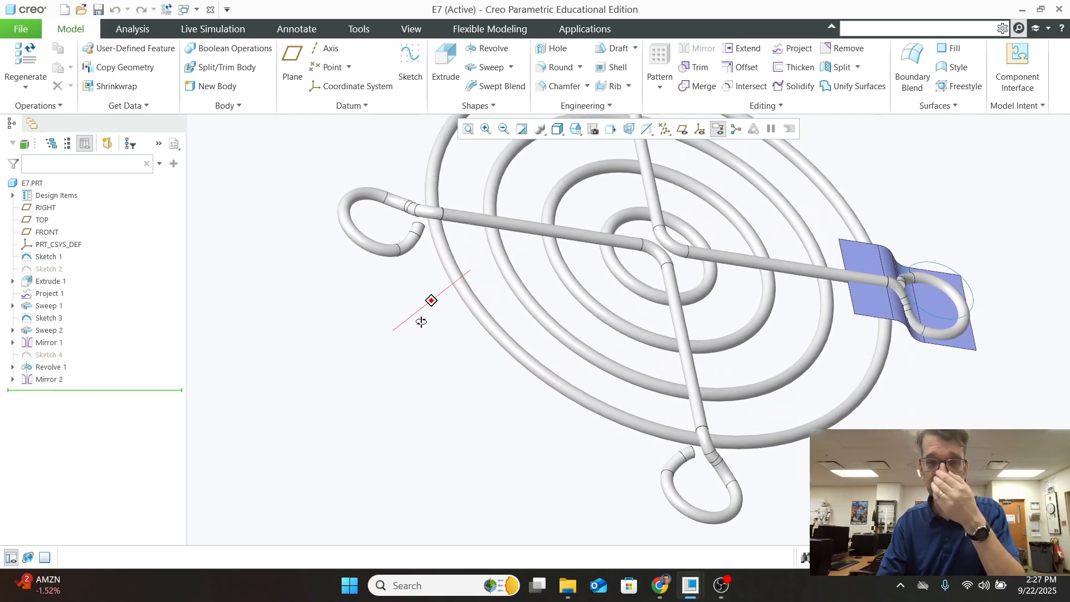
pyautogui.moveTo(432, 279)
pyautogui.mouseDown(button='middle')
pyautogui.moveTo(420, 232)
pyautogui.moveTo(461, 227)
pyautogui.moveTo(425, 230)
pyautogui.mouseUp(button='middle')
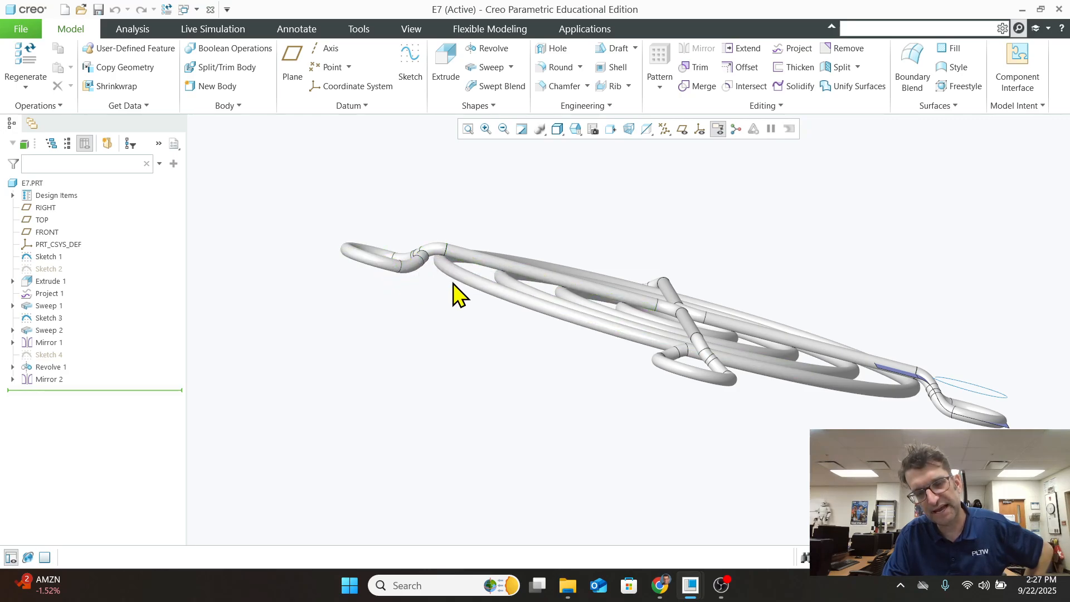
pyautogui.moveTo(453, 284)
pyautogui.mouseDown(button='middle')
pyautogui.moveTo(471, 280)
pyautogui.moveTo(448, 281)
pyautogui.mouseUp(button='middle')
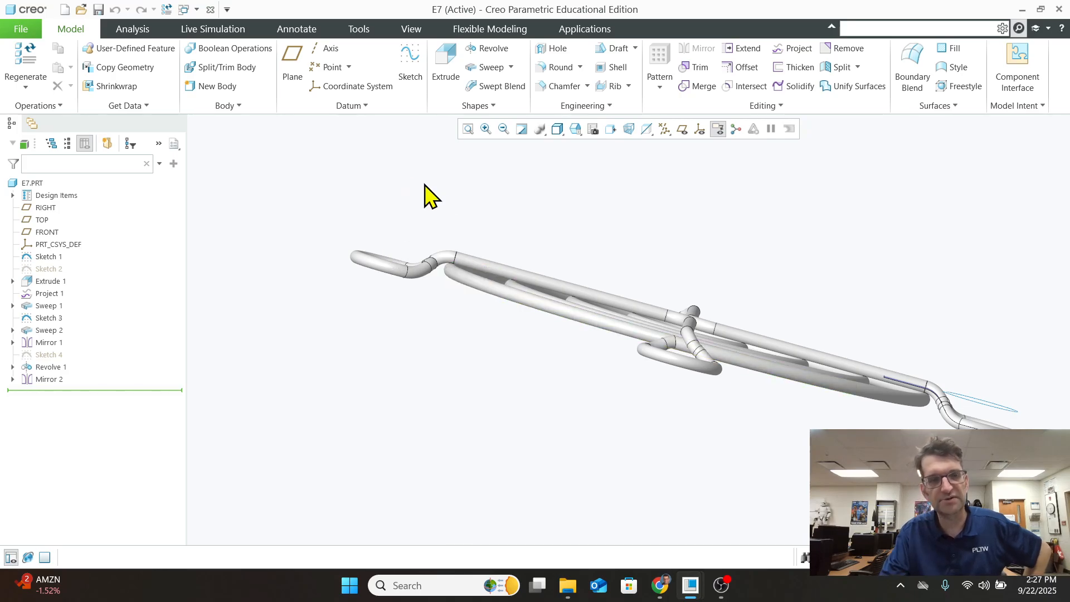
pyautogui.moveTo(410, 256)
pyautogui.mouseDown(button='middle')
pyautogui.moveTo(409, 284)
pyautogui.moveTo(413, 273)
pyautogui.mouseUp(button='middle')
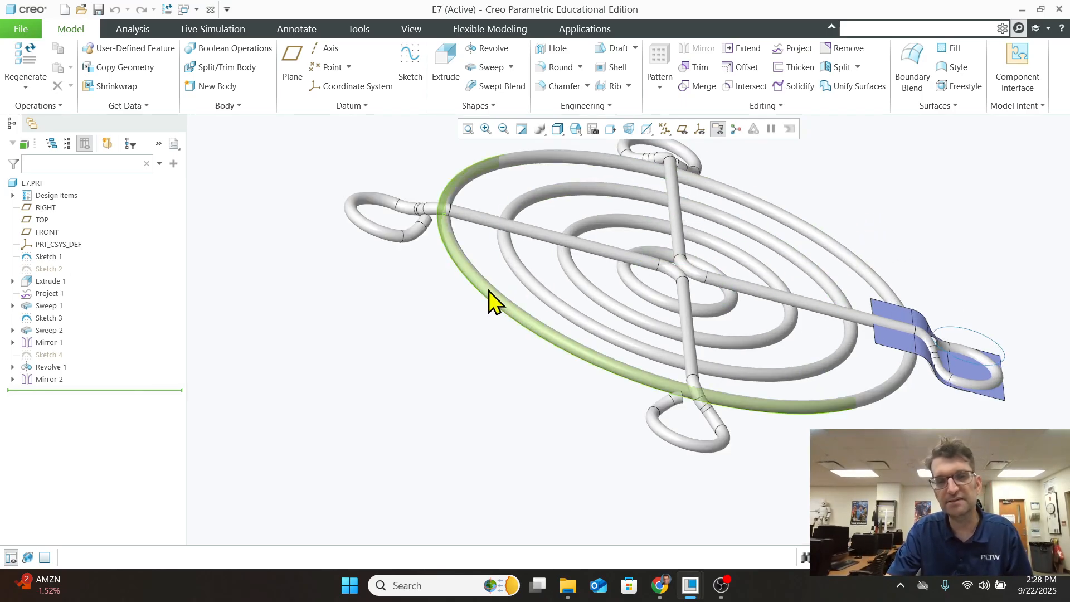
pyautogui.moveTo(493, 301); pyautogui.dragTo(546, 309, button='middle')
pyautogui.moveTo(494, 232); pyautogui.dragTo(525, 250, button='middle')
pyautogui.scroll(-3, 524, 249)
pyautogui.moveTo(759, 358); pyautogui.dragTo(727, 432, button='middle')
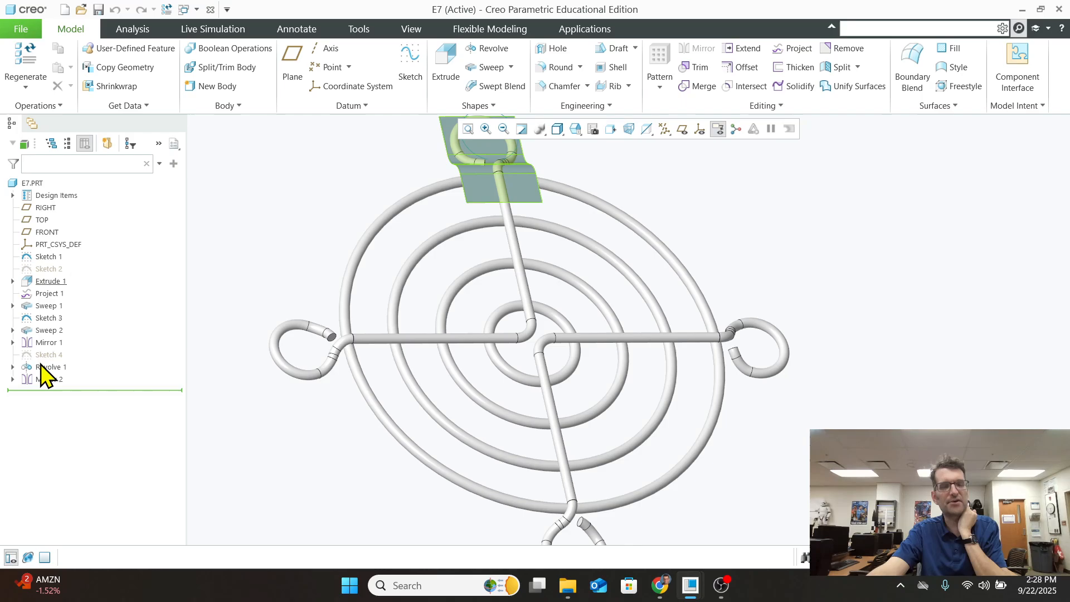
pyautogui.scroll(2, 448, 287)
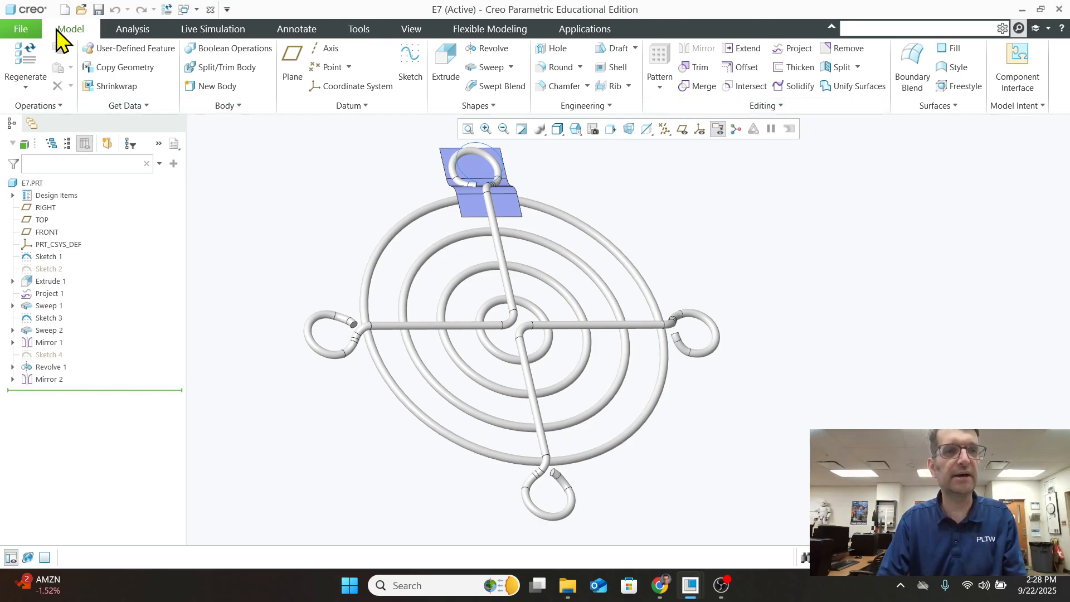
# Create a new solid part named Exercise7 with the default template and dismiss the advertisement pop-up
pyautogui.click(35, 29)
pyautogui.click(36, 54)
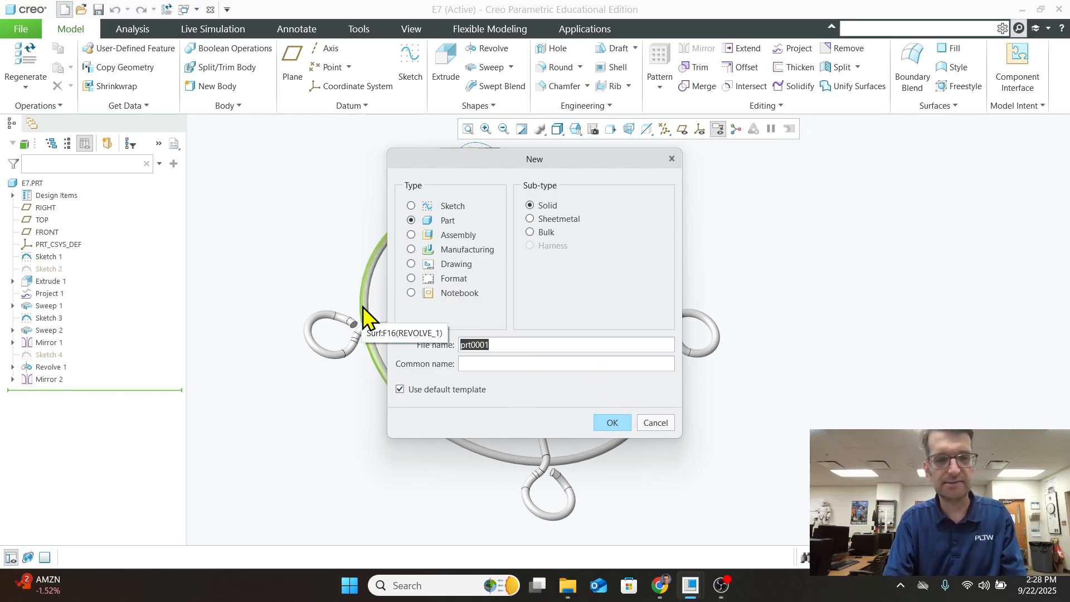
pyautogui.write('Exercise 7')
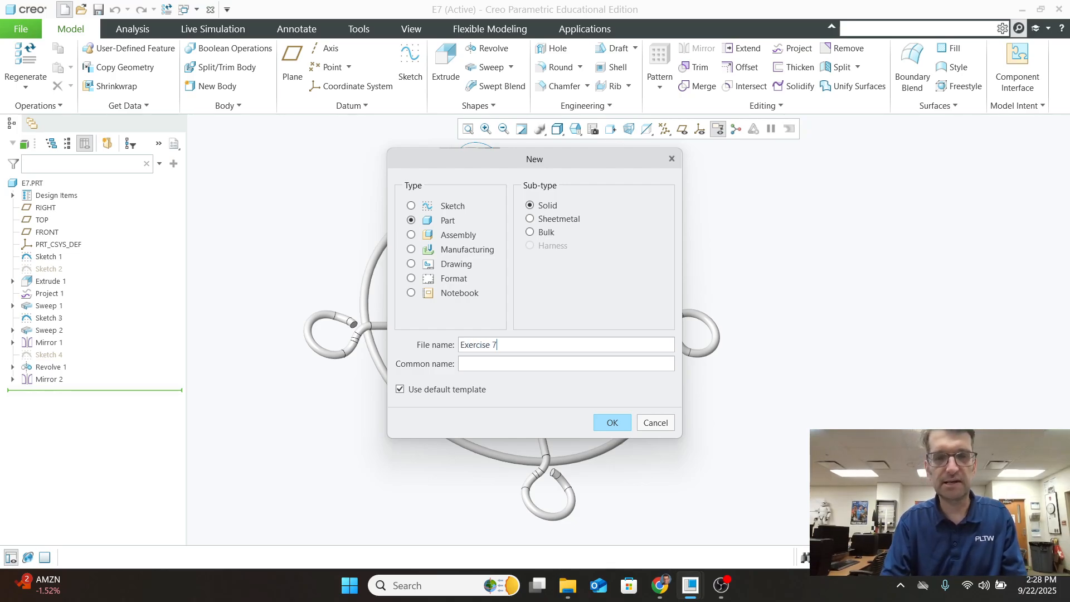
pyautogui.click(613, 422)
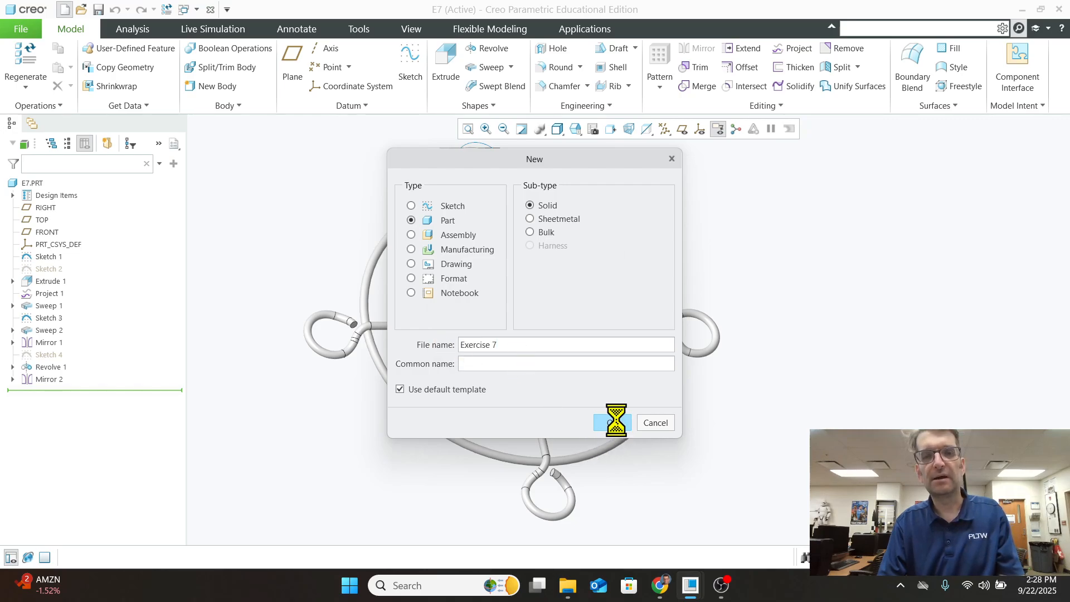
pyautogui.click(606, 326)
pyautogui.click(492, 344)
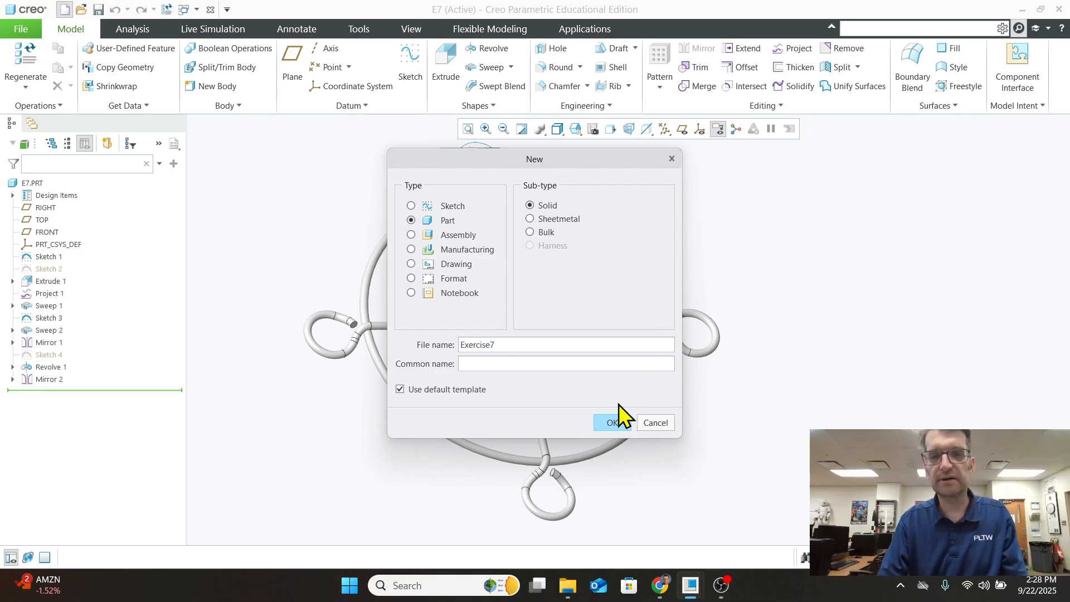
pyautogui.click(613, 422)
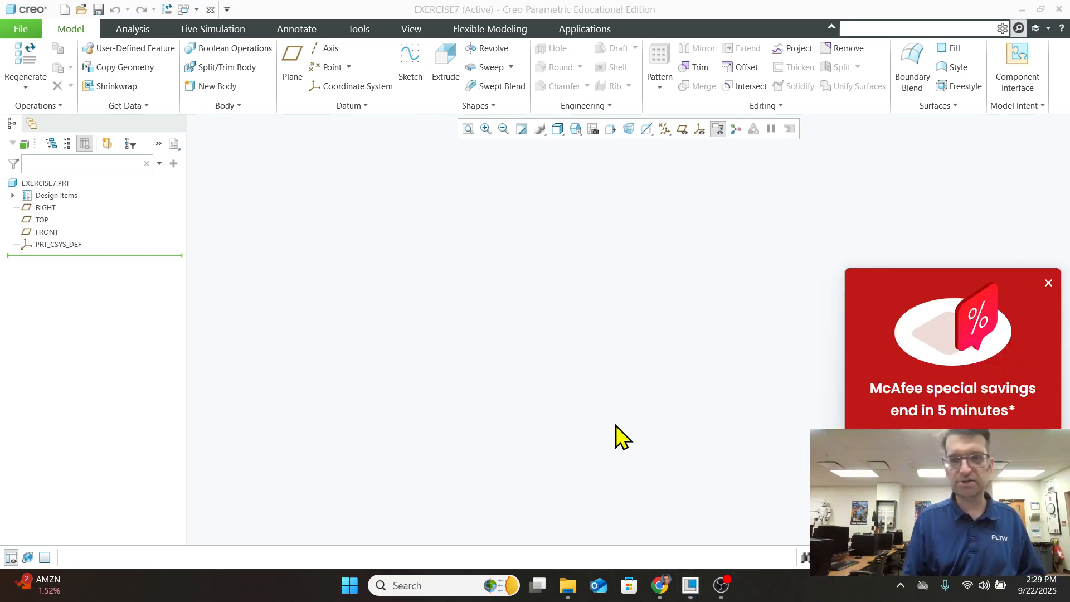
pyautogui.click(1049, 282)
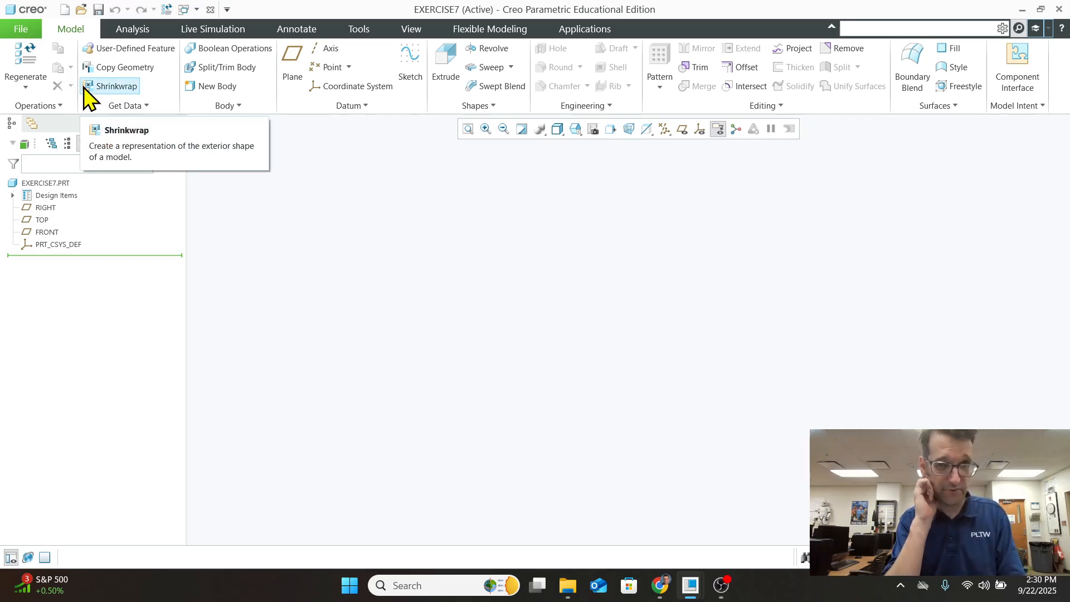
# Start a sketch on the FRONT datum plane, with the RIGHT plane as the orientation reference facing right
pyautogui.click(410, 62)
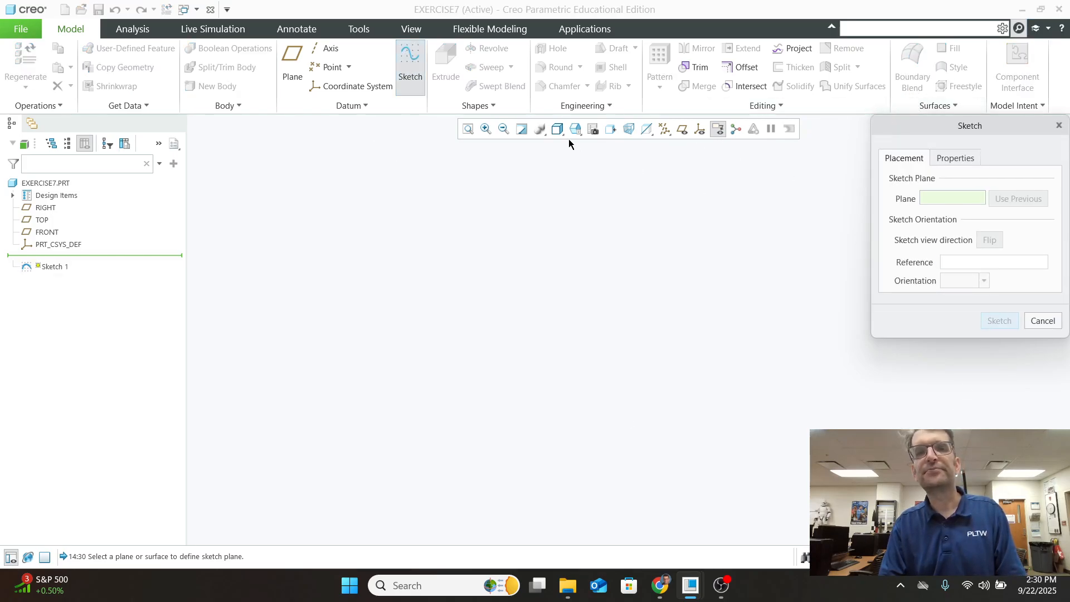
pyautogui.click(46, 233)
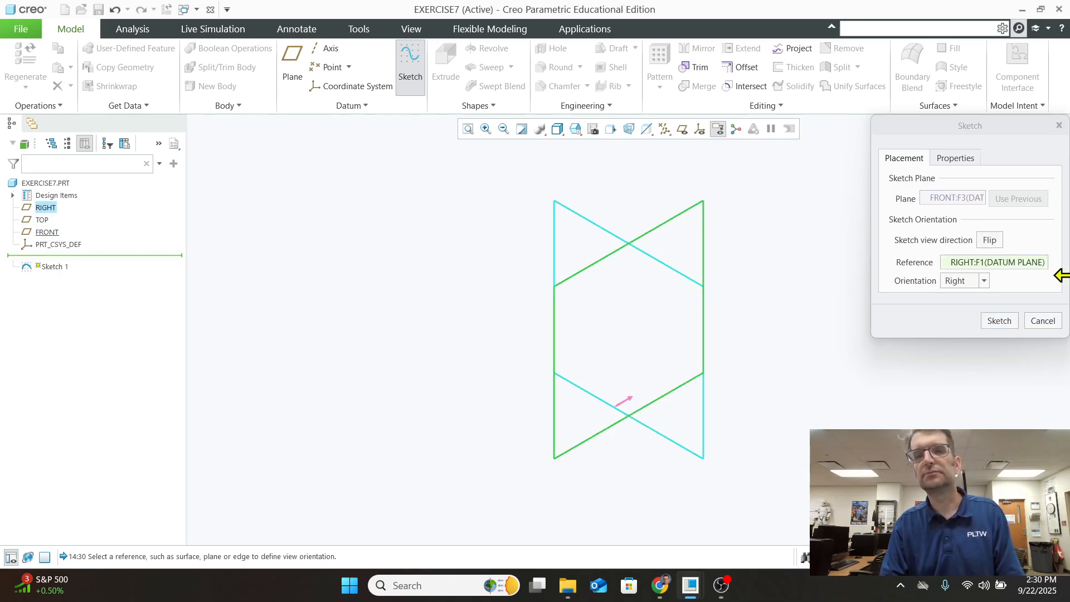
pyautogui.click(1000, 320)
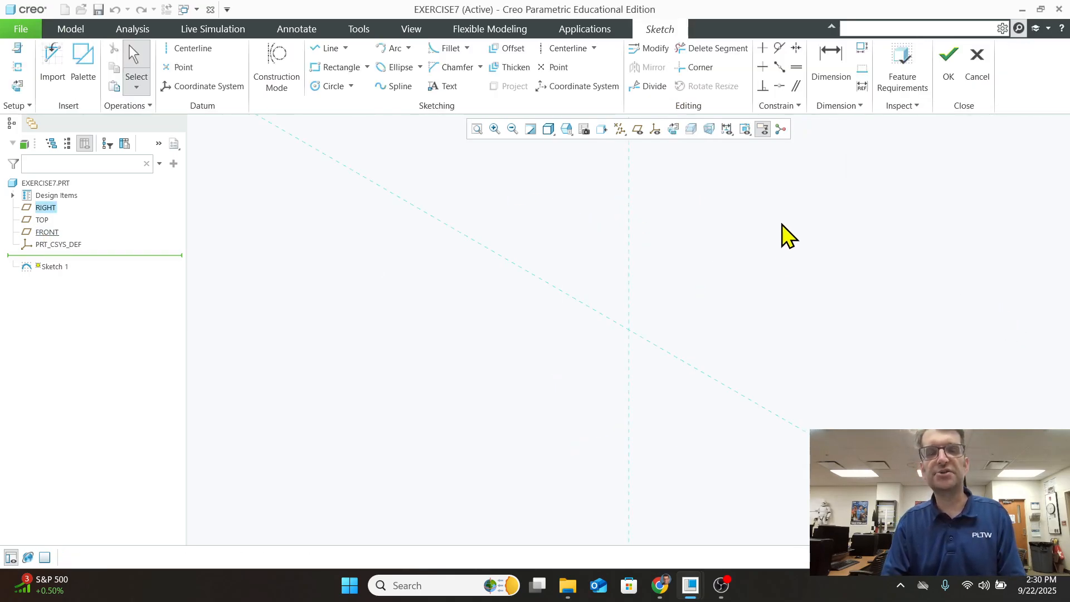
# Display the datum planes and orient the view square to the sketch plane
pyautogui.click(639, 132)
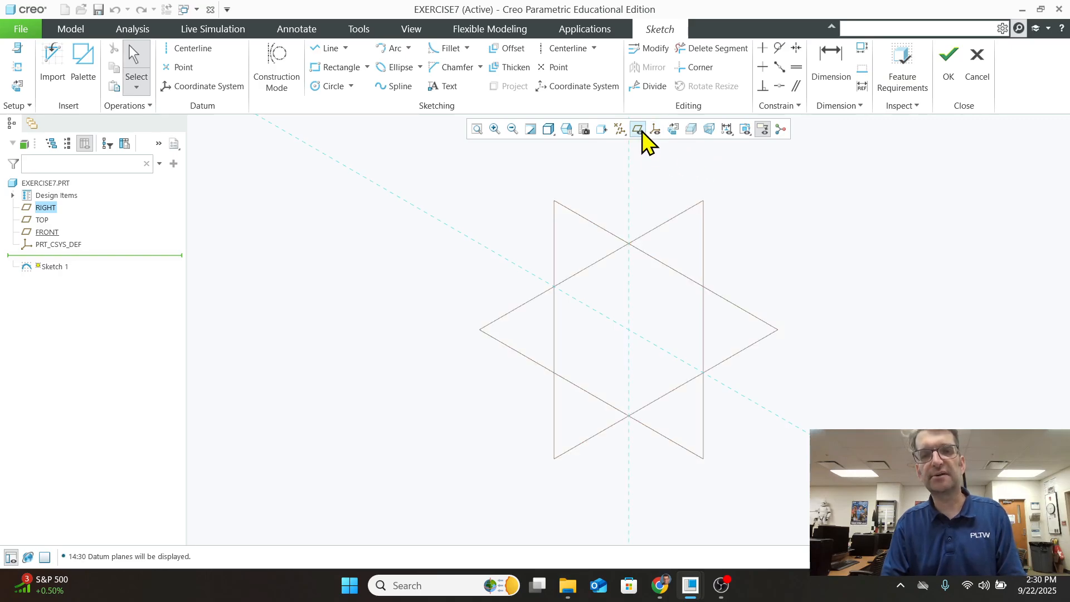
pyautogui.click(568, 132)
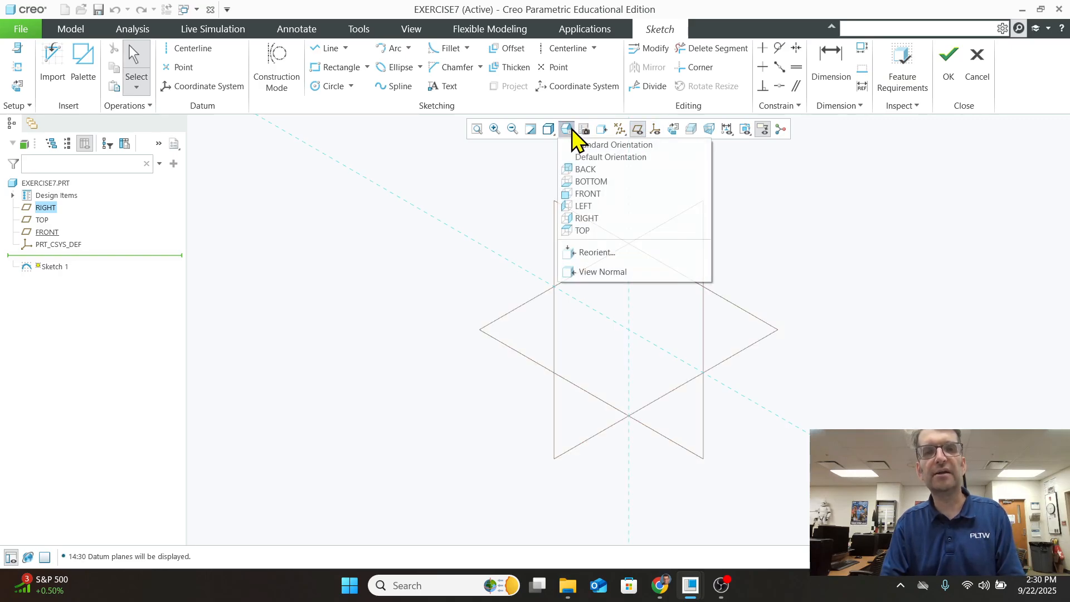
pyautogui.click(590, 206)
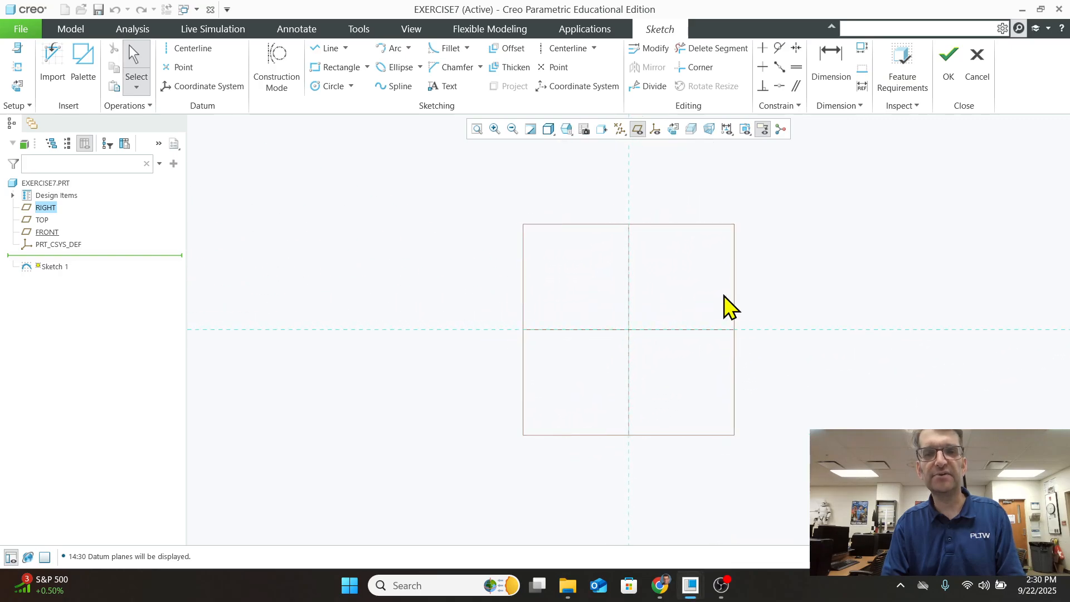
pyautogui.scroll(6, 664, 330)
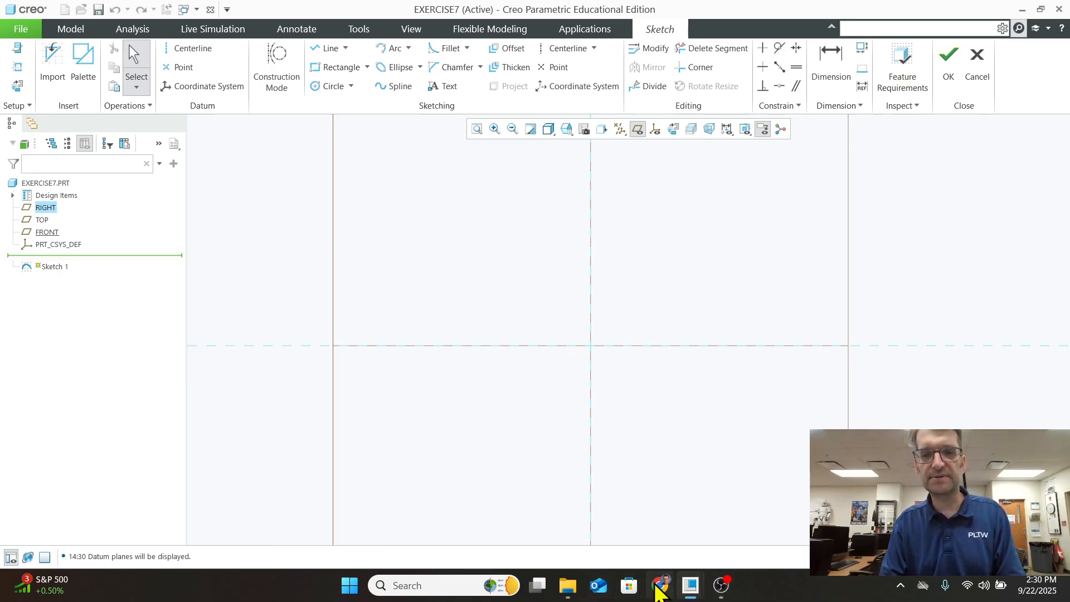
# Switch to Chrome and look over the YouTube page of the "E7 Creo Parametric 6.0 - Modeling 5 Tutorial" video
pyautogui.click(660, 585)
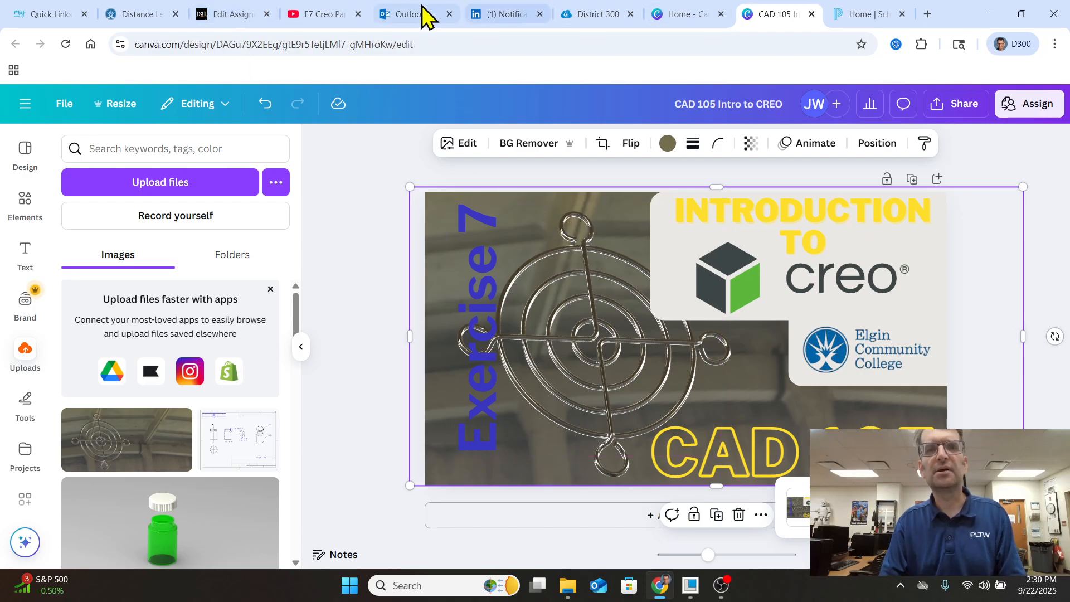
pyautogui.click(336, 16)
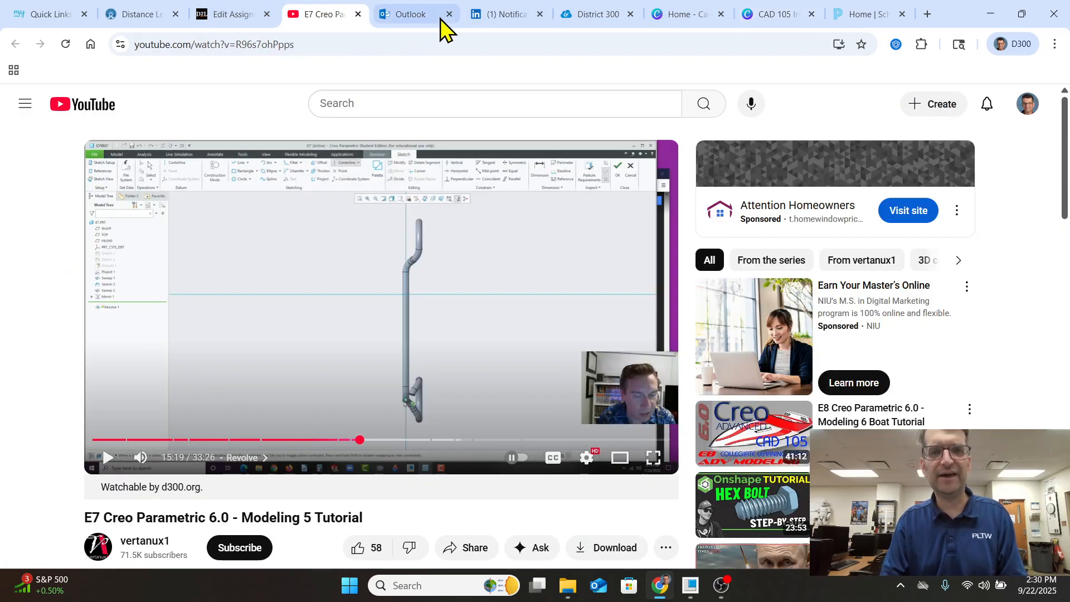
pyautogui.scroll(-7, 184, 273)
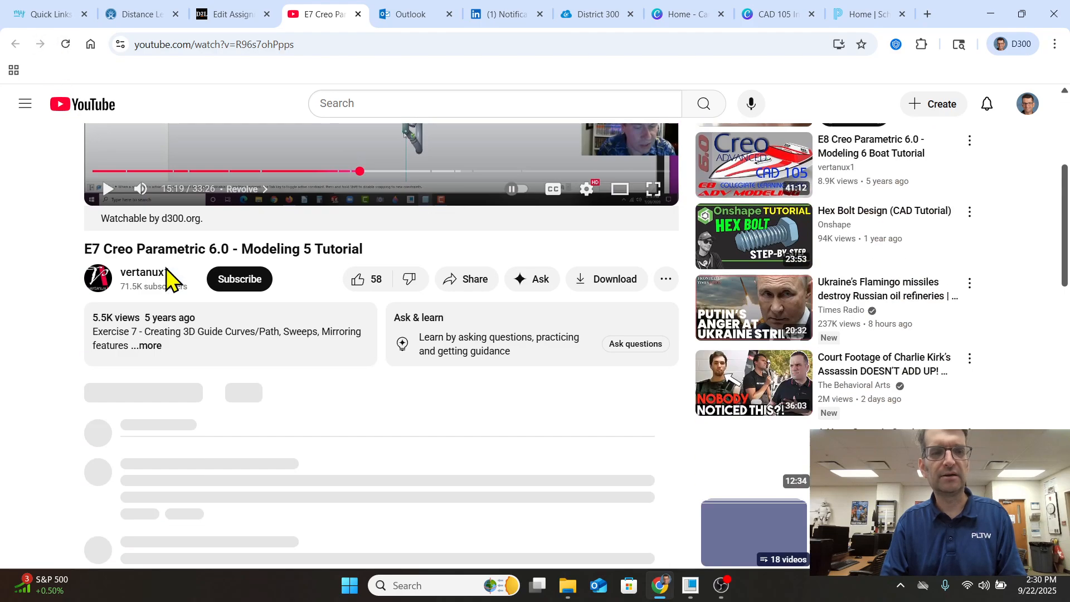
pyautogui.scroll(2, 193, 271)
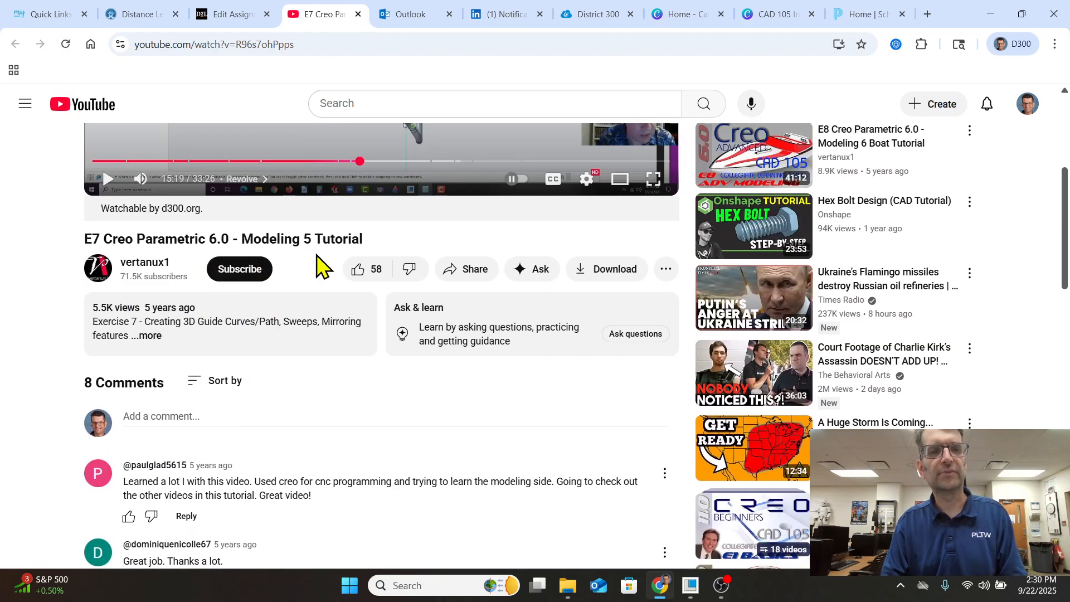
# Rewind the E7 Creo Parametric tutorial video to its beginning and pause playback
pyautogui.scroll(-1, 591, 249)
pyautogui.scroll(6, 591, 268)
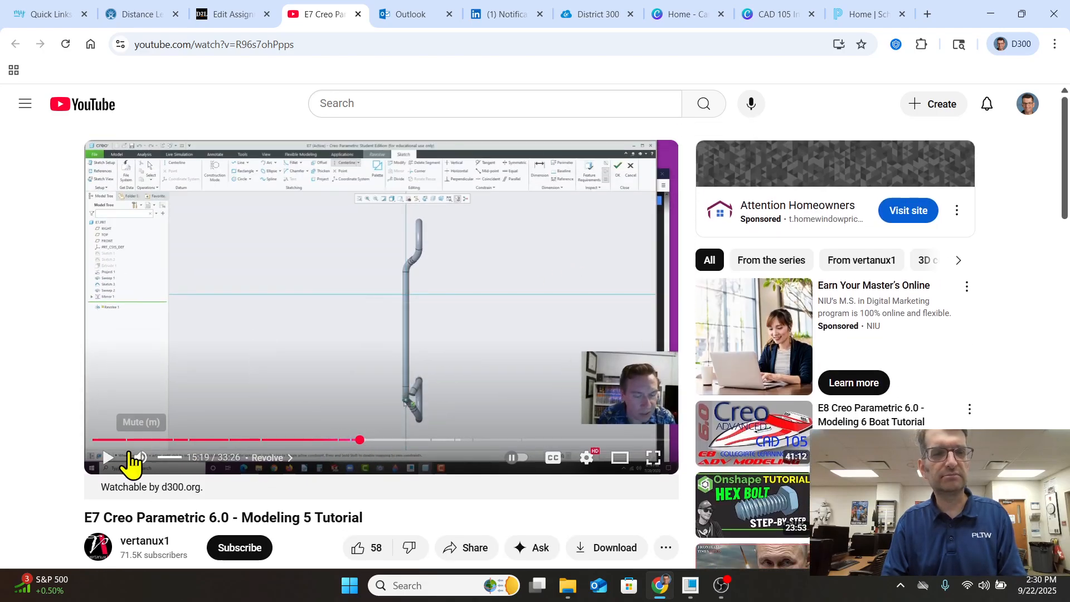
pyautogui.moveTo(359, 443); pyautogui.dragTo(72, 440)
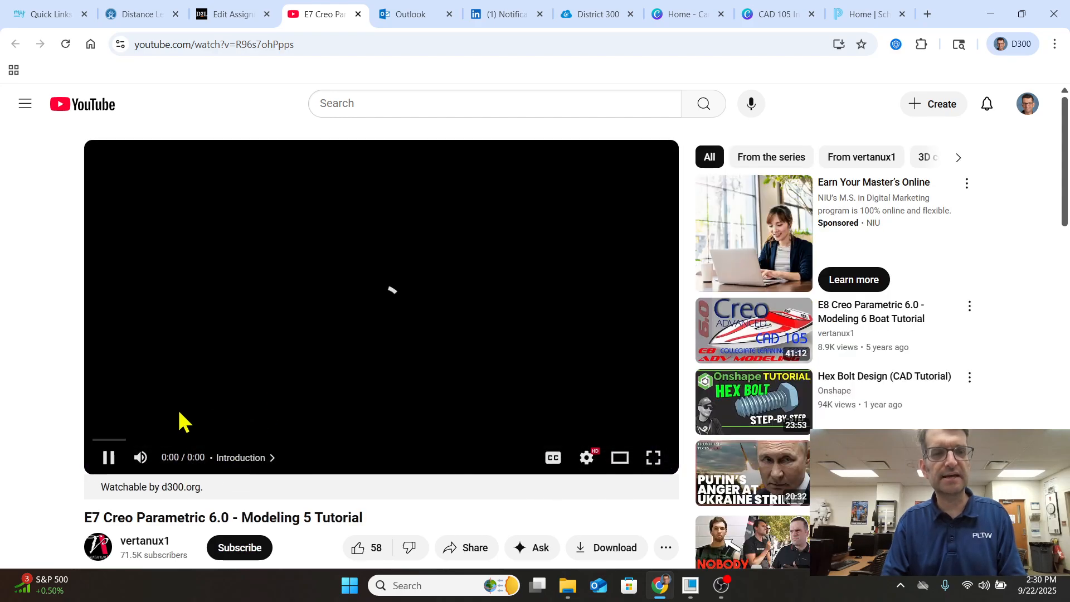
pyautogui.click(114, 455)
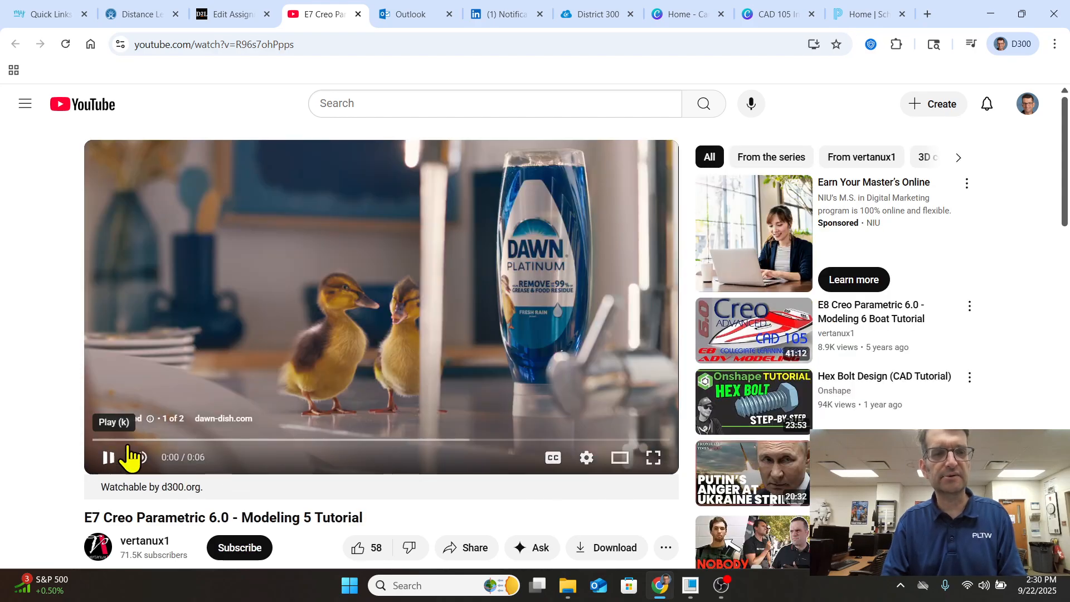
# Expand the tutorial video's description and open the vertanux1 channel from it
pyautogui.scroll(-3, 330, 400)
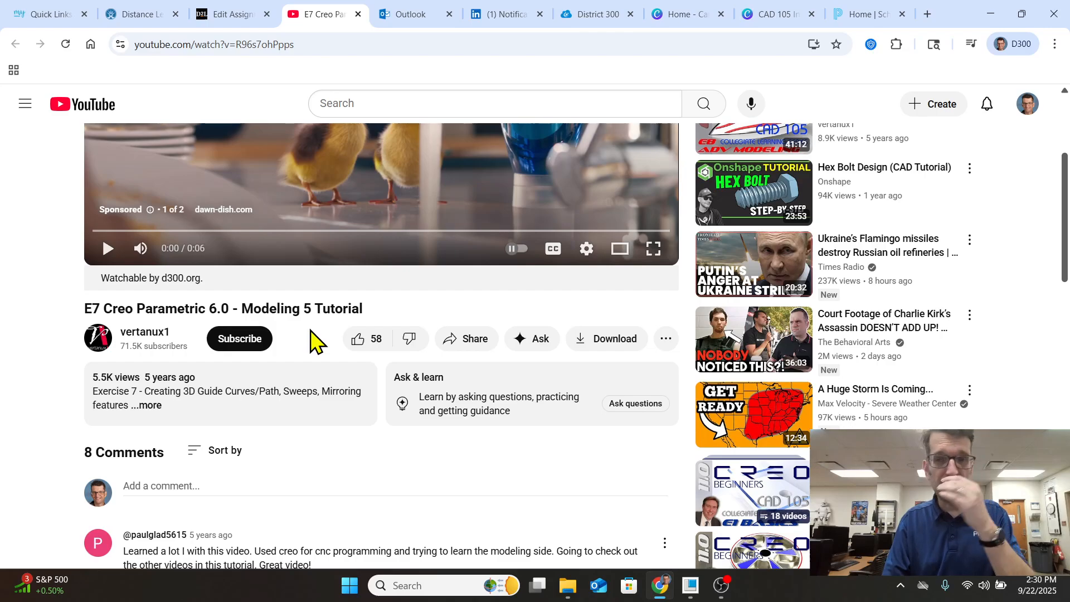
pyautogui.scroll(4, 323, 354)
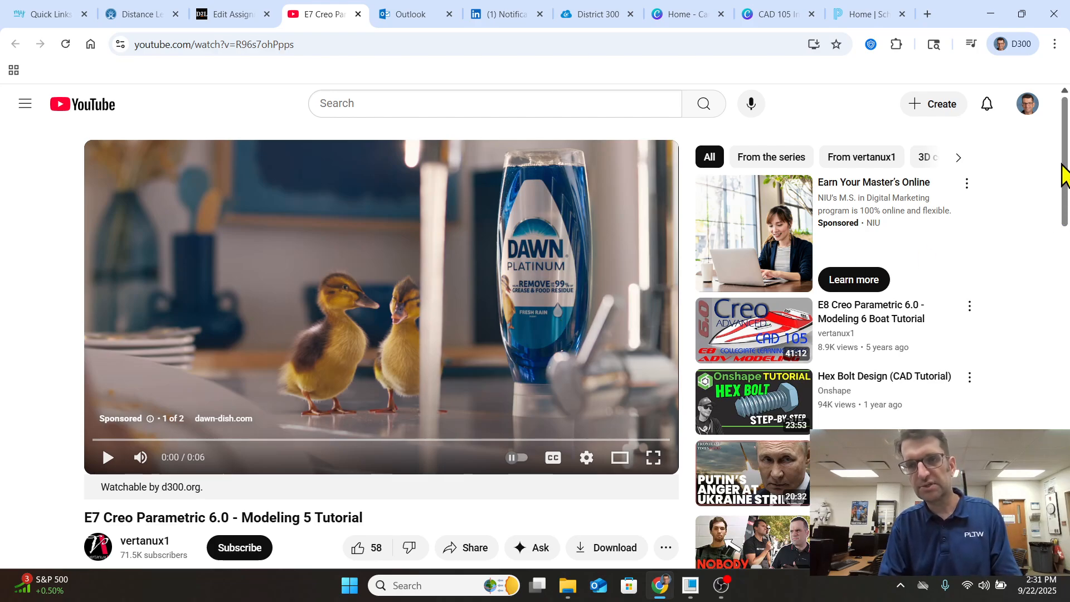
pyautogui.moveTo(1064, 174)
pyautogui.mouseDown()
pyautogui.moveTo(1067, 218)
pyautogui.moveTo(1066, 161)
pyautogui.mouseUp()
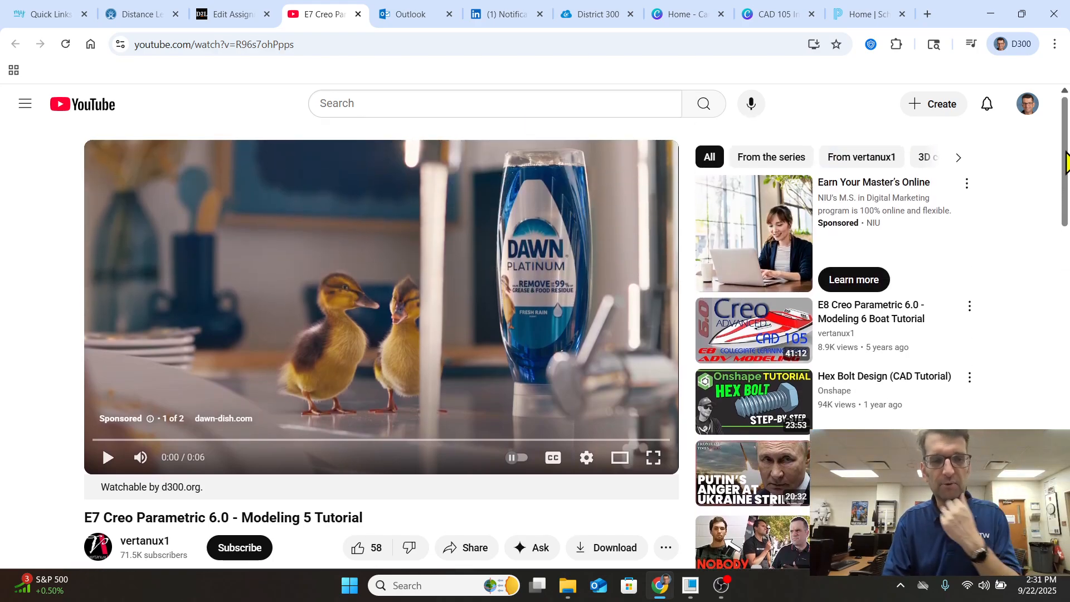
pyautogui.moveTo(1066, 162); pyautogui.dragTo(1065, 227)
pyautogui.scroll(-6, 343, 329)
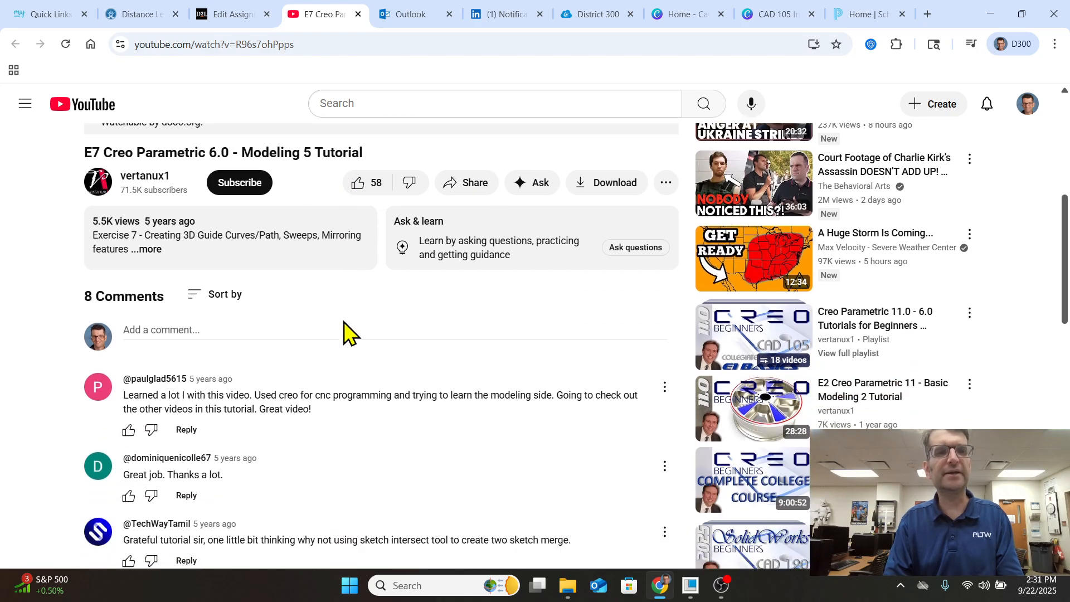
pyautogui.scroll(7, 339, 315)
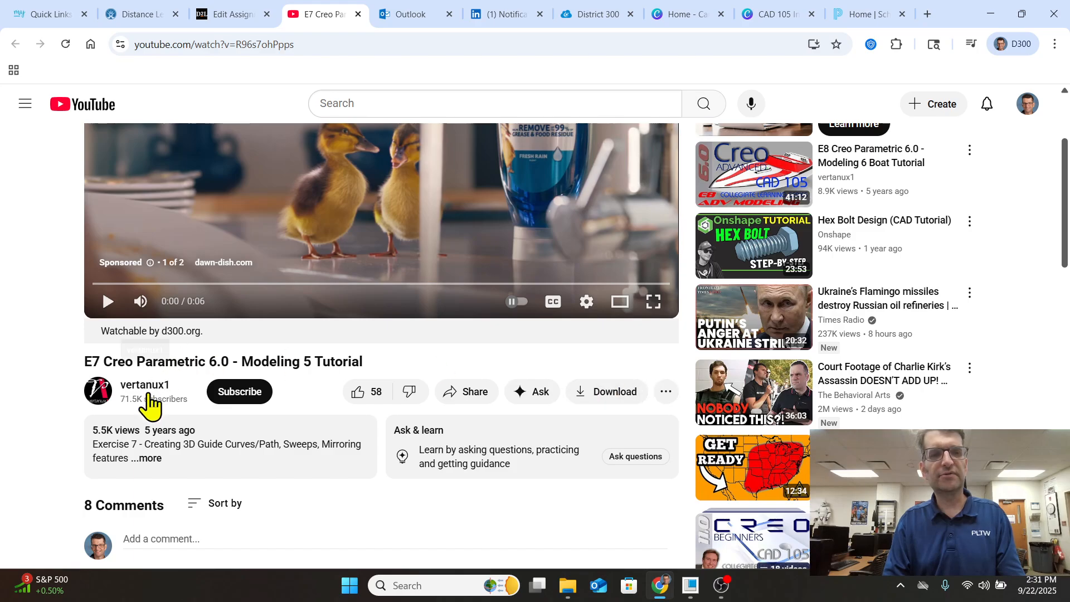
pyautogui.click(161, 459)
pyautogui.scroll(-10, 328, 418)
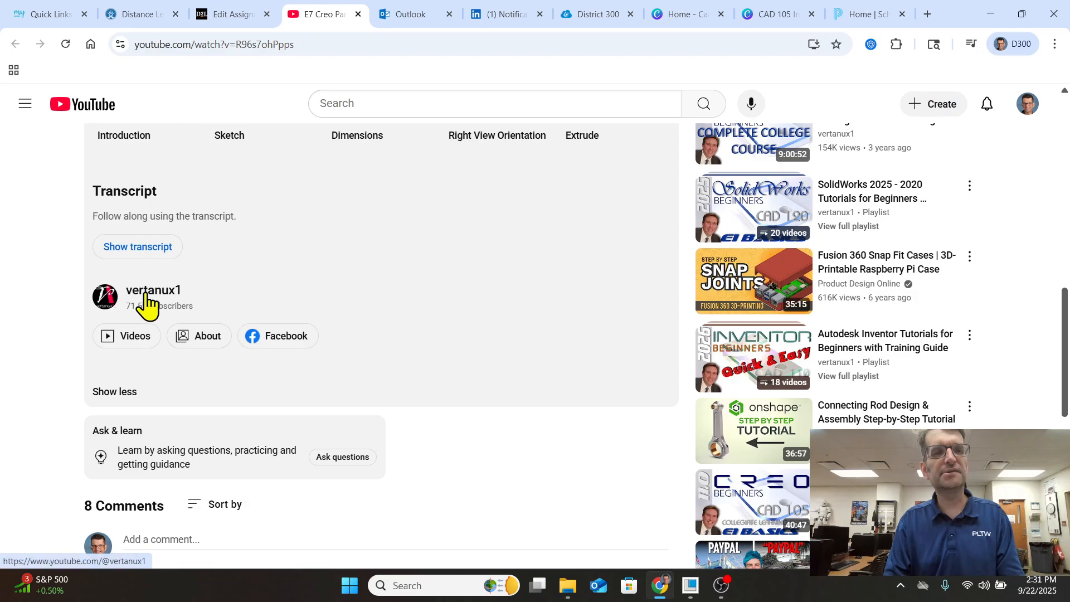
pyautogui.click(145, 296)
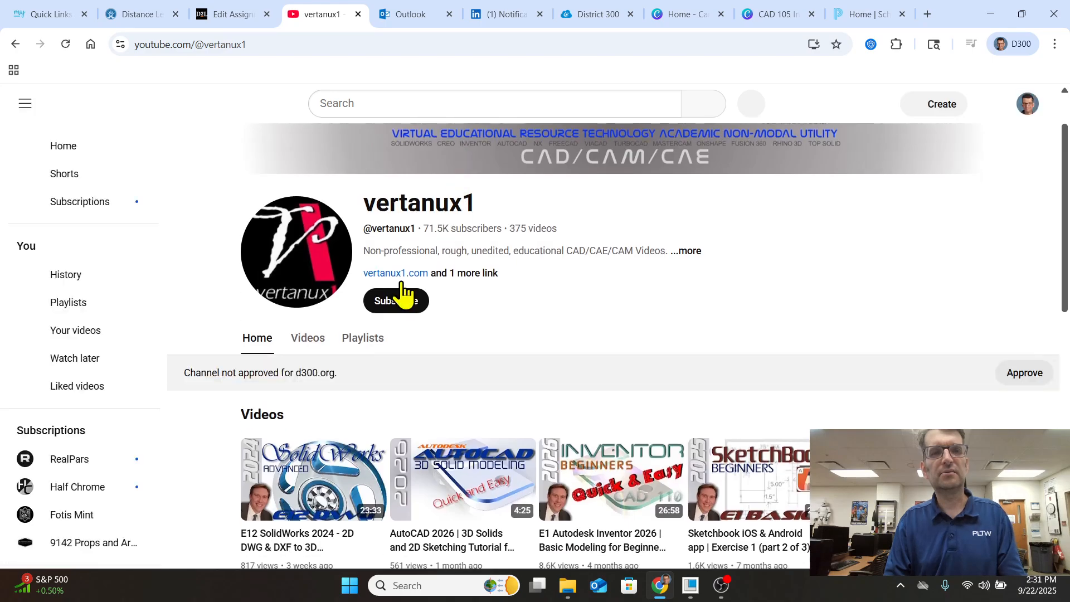
# Open the vertanux1.com website in place of the YouTube page and bring up its Creo Parametric Basics instructional manual
pyautogui.click(397, 276)
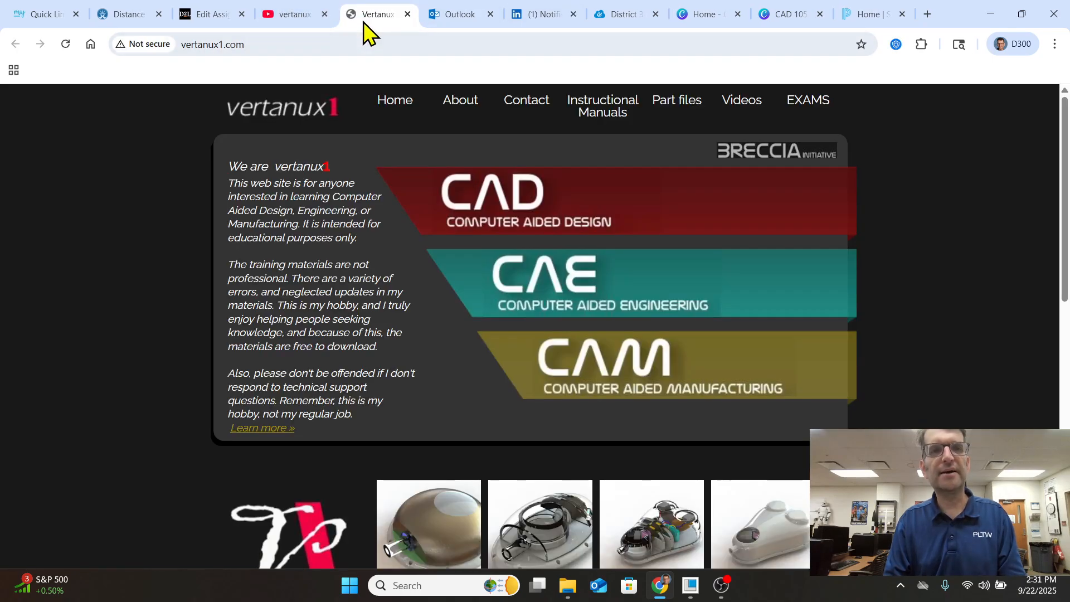
pyautogui.click(325, 14)
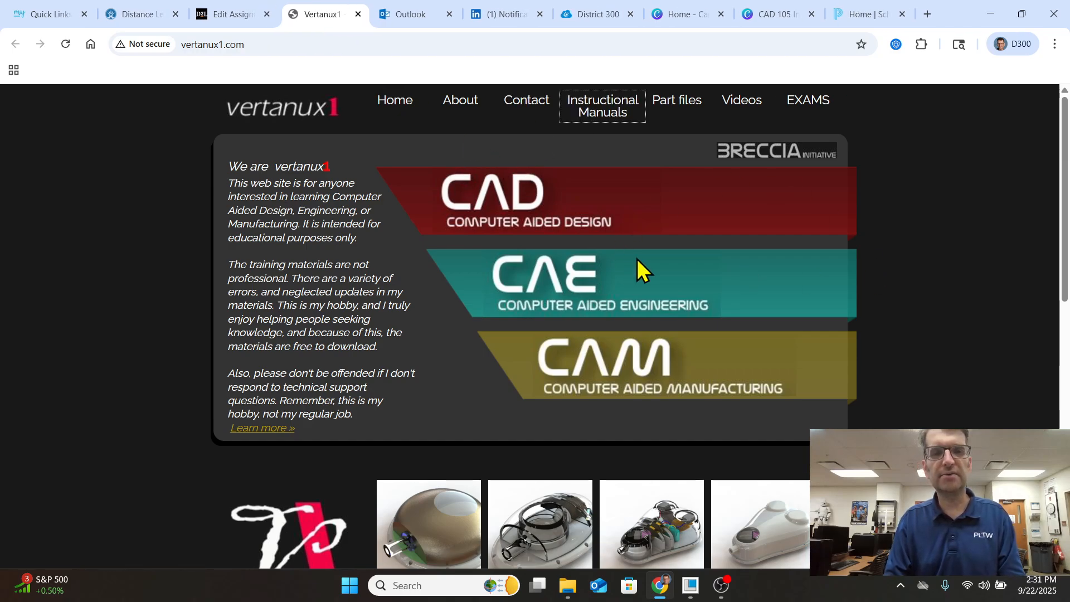
pyautogui.click(618, 115)
pyautogui.scroll(-1, 379, 323)
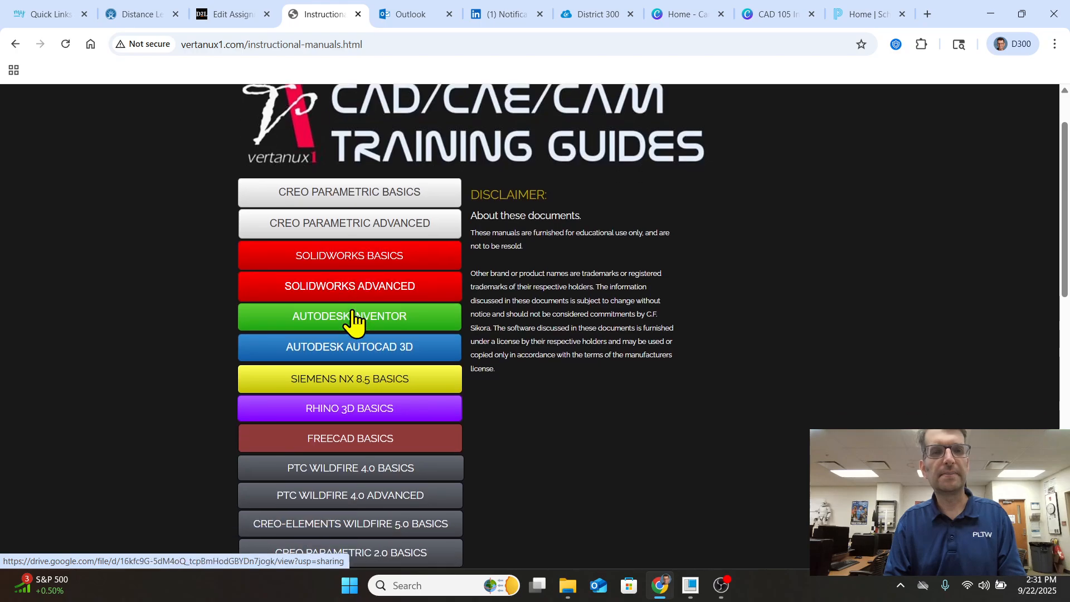
pyautogui.click(341, 201)
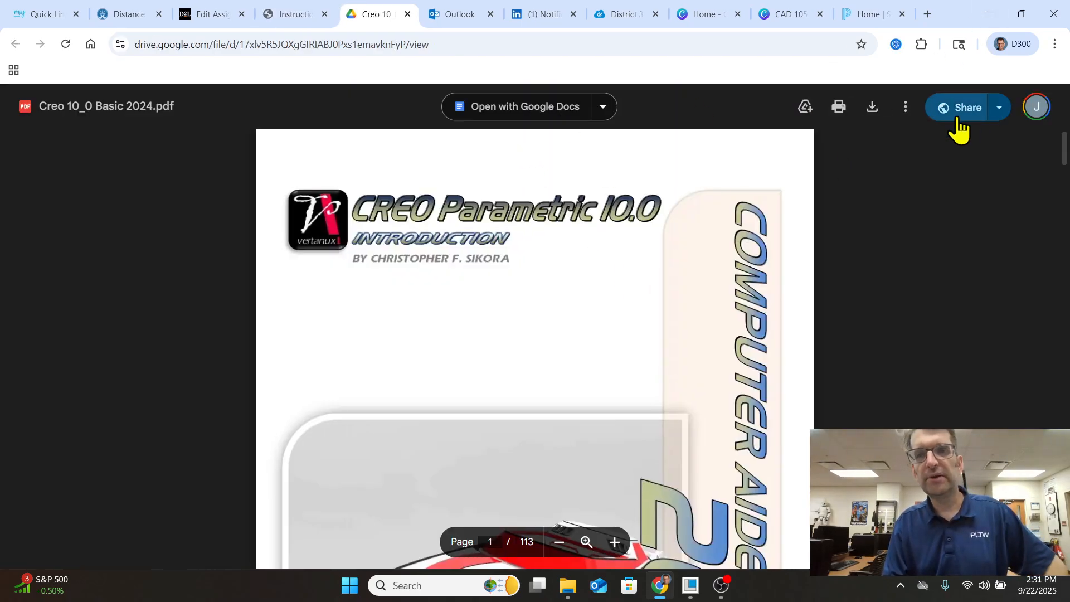
# Download Creo 10_0 Basic 2024.pdf, open the downloaded copy and close the Google Drive preview
pyautogui.click(872, 107)
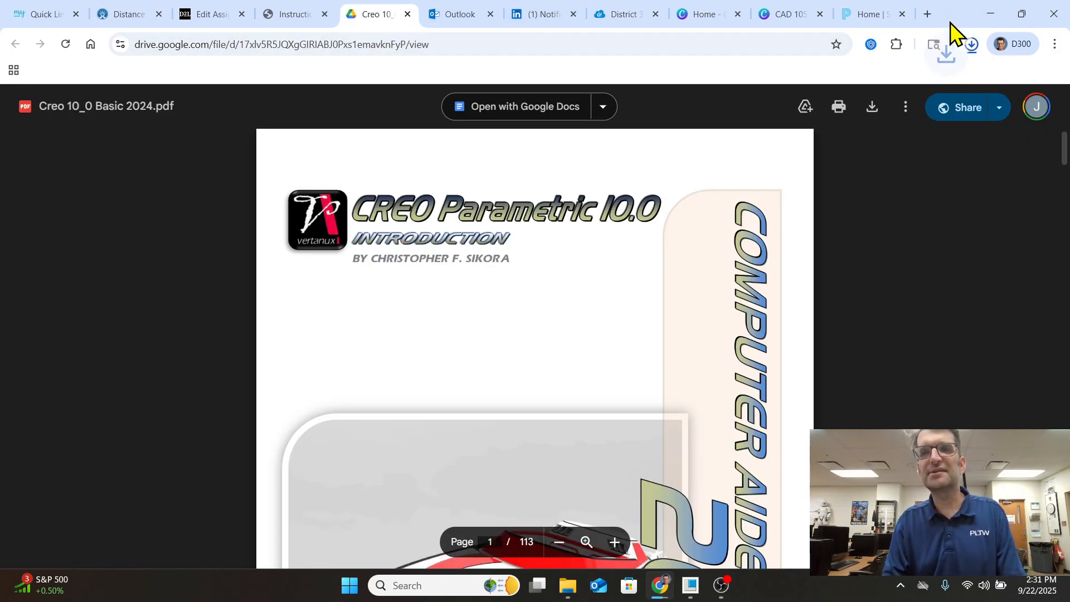
pyautogui.click(972, 47)
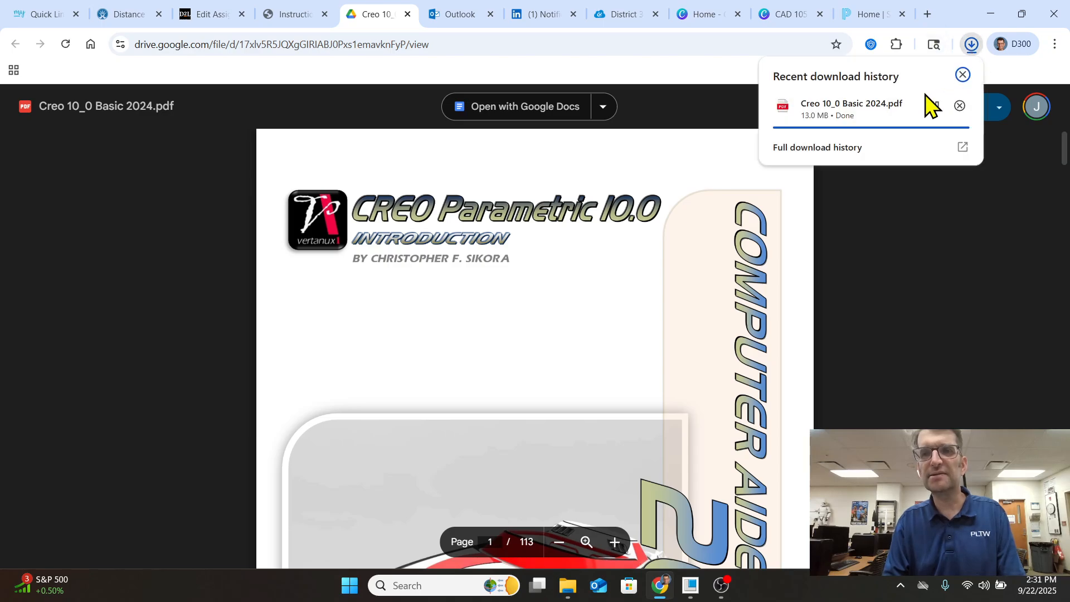
pyautogui.click(855, 115)
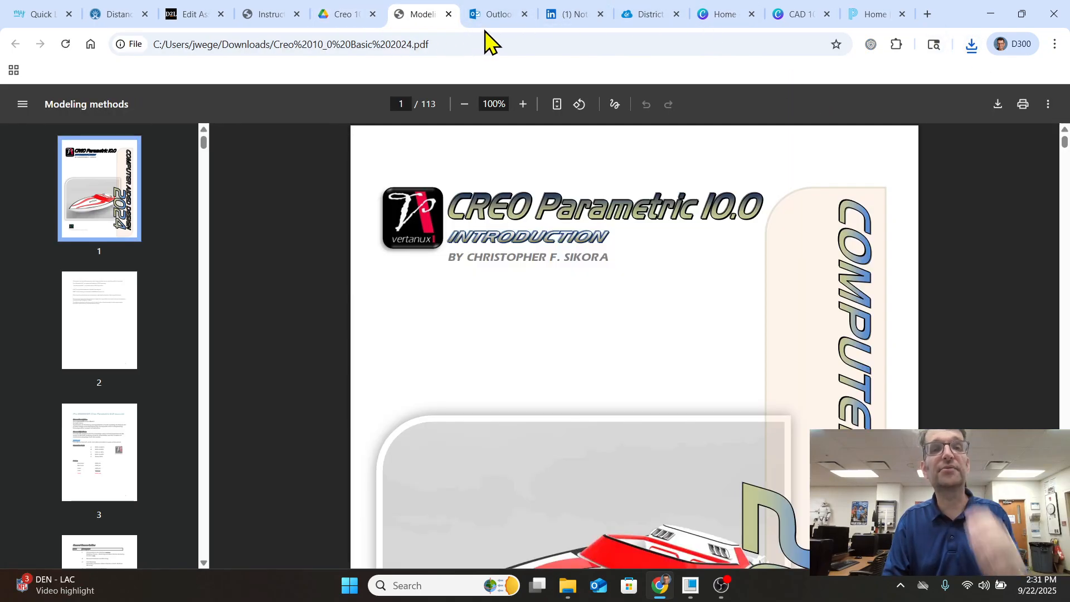
pyautogui.click(373, 14)
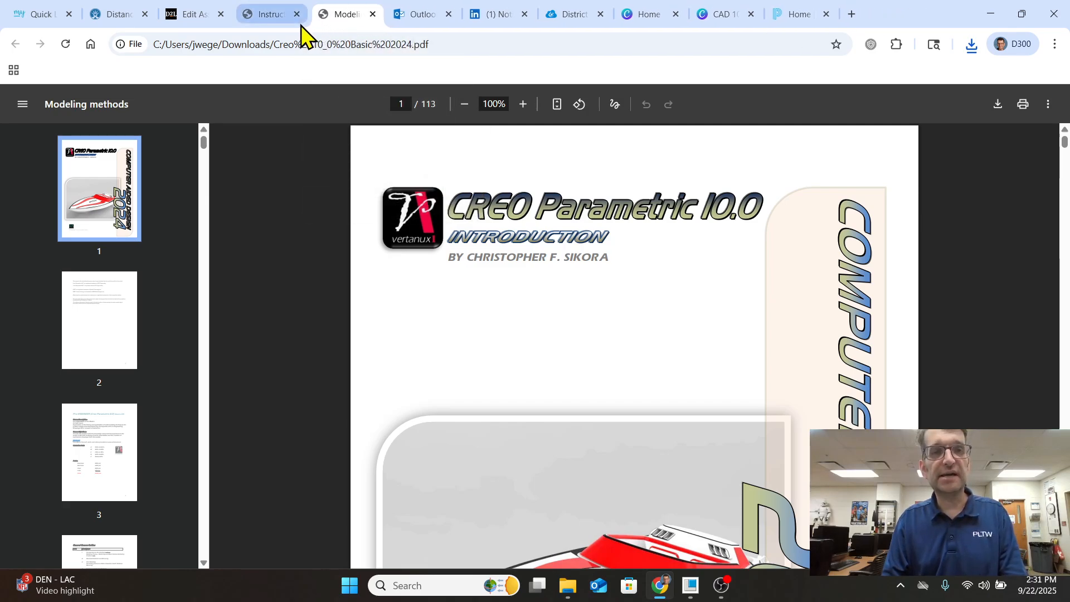
# Go to page 72 of the manual and examine the Exercise 7 front-plane sketch and its dimensions
pyautogui.scroll(-1, 610, 167)
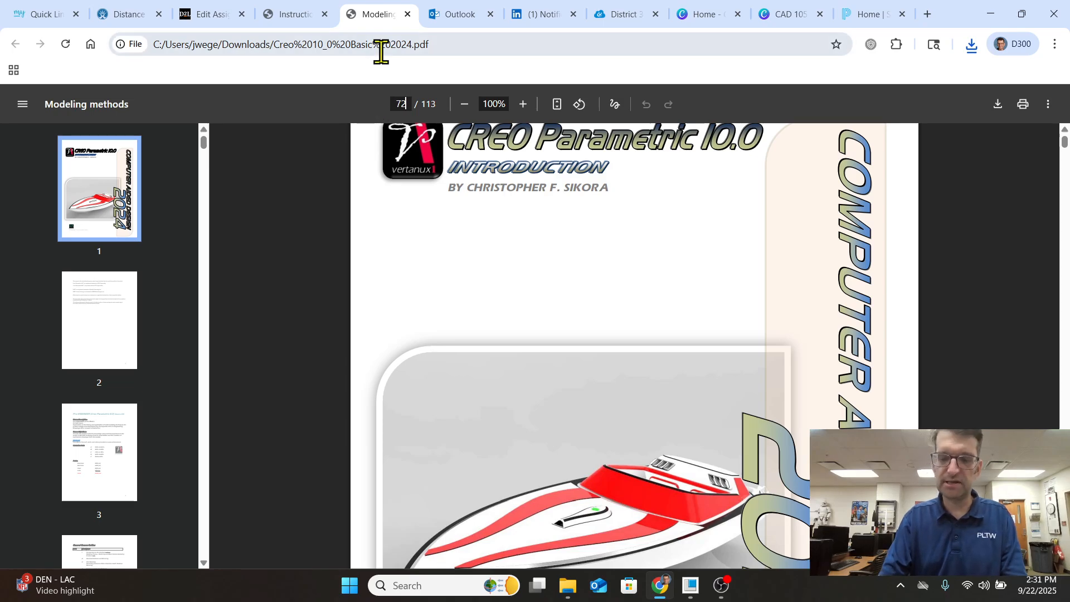
pyautogui.press('Return')
pyautogui.scroll(-1, 633, 156)
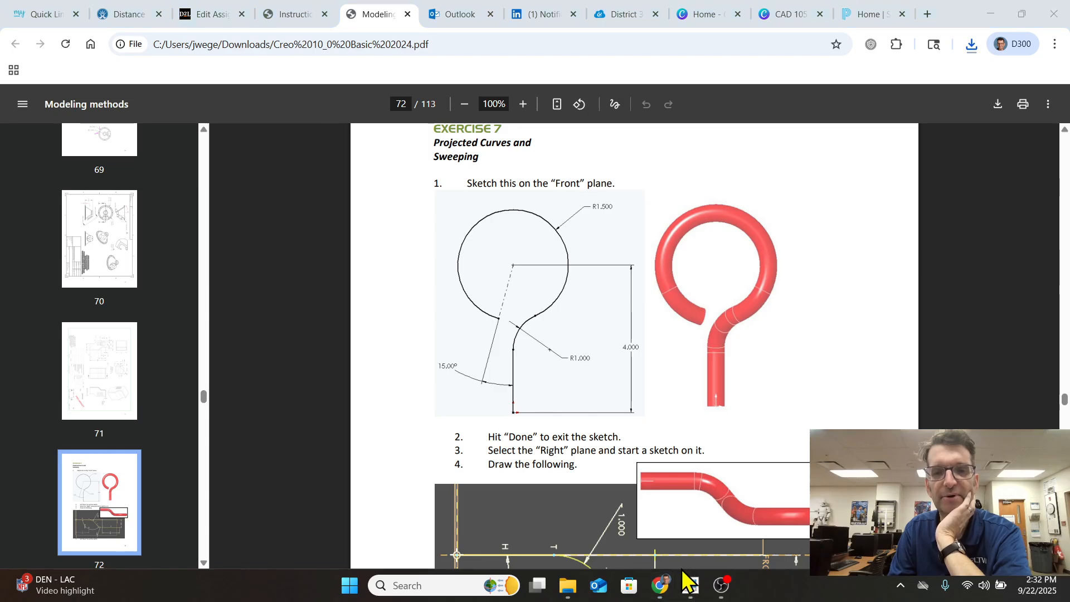
# Switch back to the EXERCISE7 part in Creo and sketch a vertical line about 13.9 long upward from the origin
pyautogui.moveTo(691, 590)
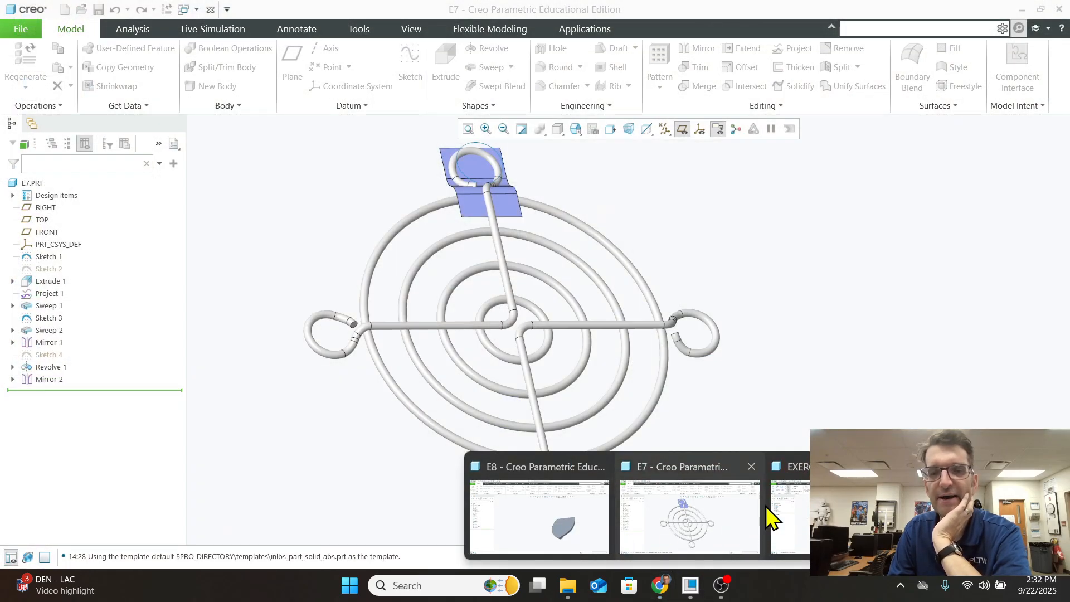
pyautogui.click(785, 519)
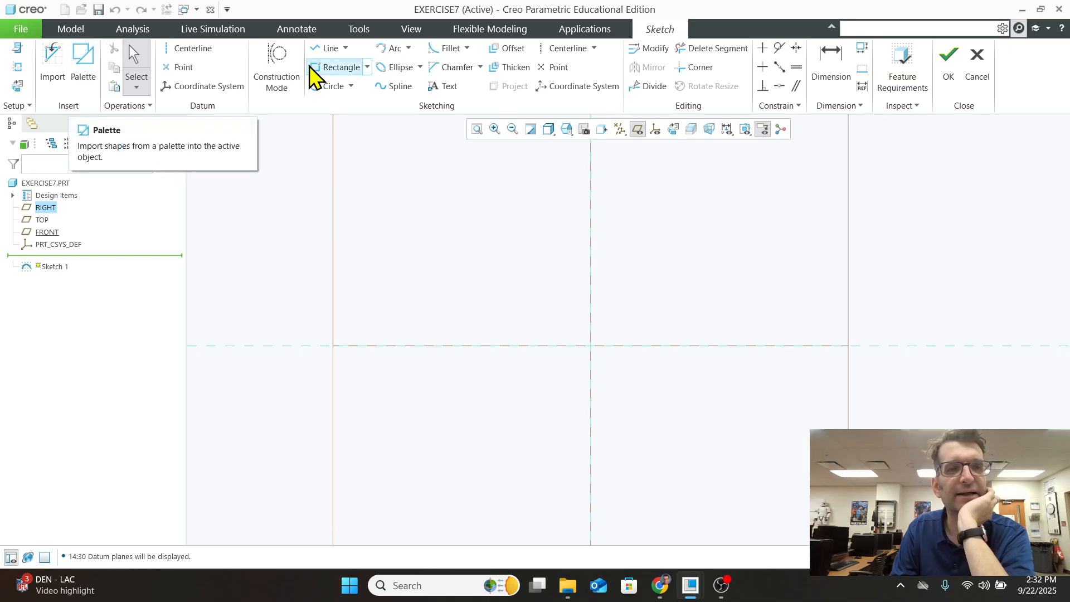
pyautogui.click(328, 55)
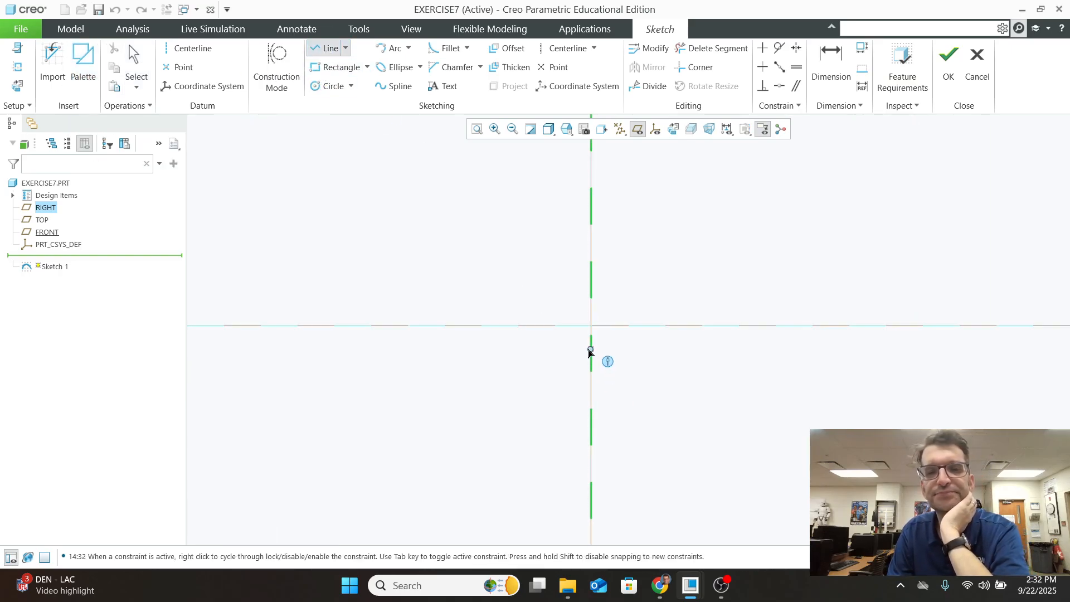
pyautogui.scroll(5, 593, 356)
pyautogui.click(589, 279)
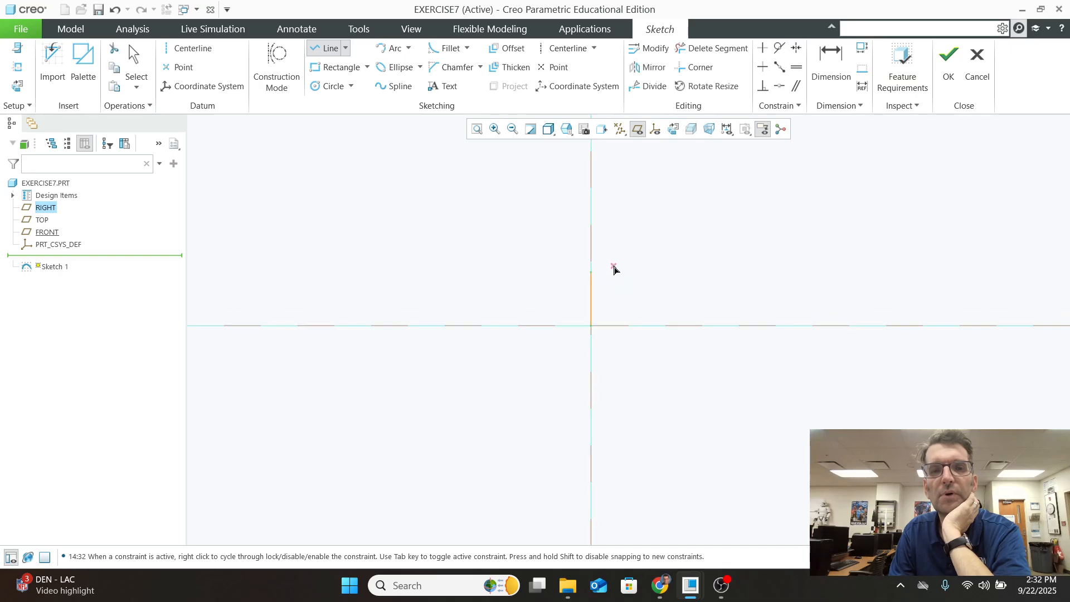
pyautogui.middleClick(592, 287)
pyautogui.scroll(2, 596, 295)
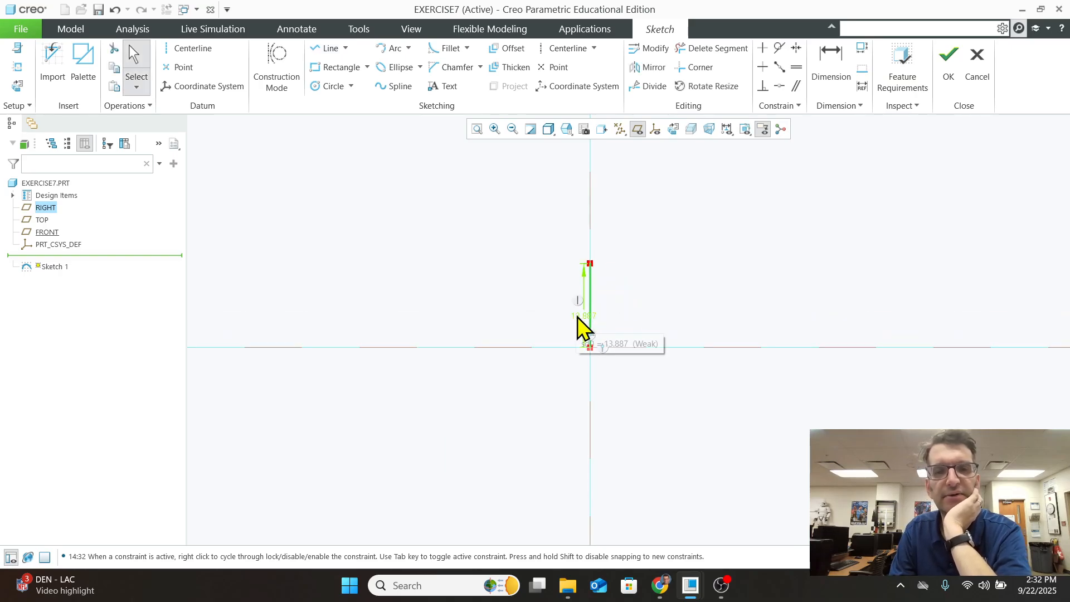
# Set the vertical line's length to 2
pyautogui.click(589, 330)
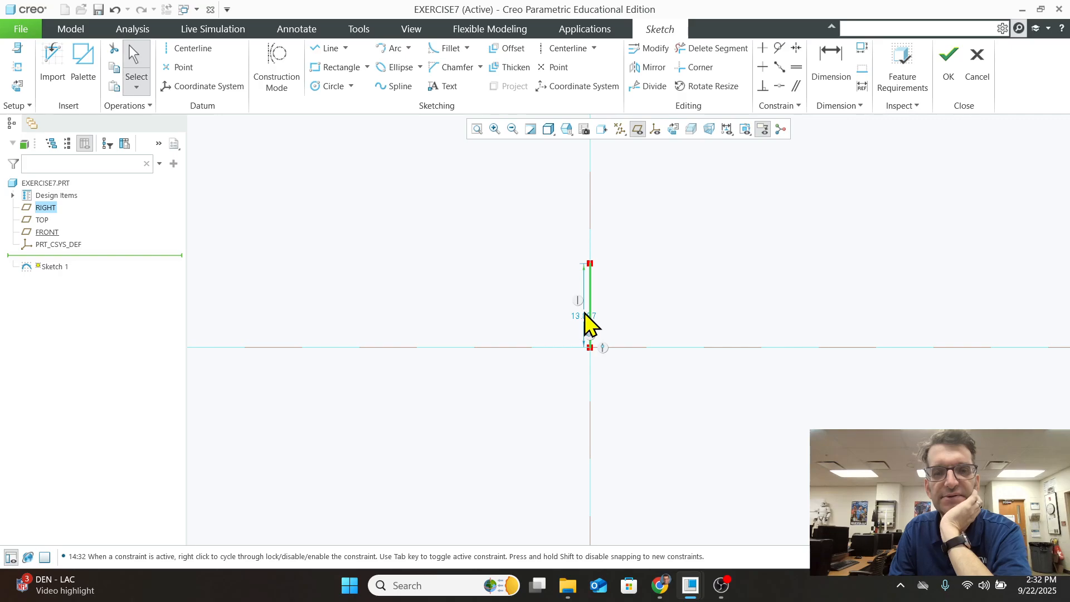
pyautogui.click(584, 315)
pyautogui.doubleClick(583, 316)
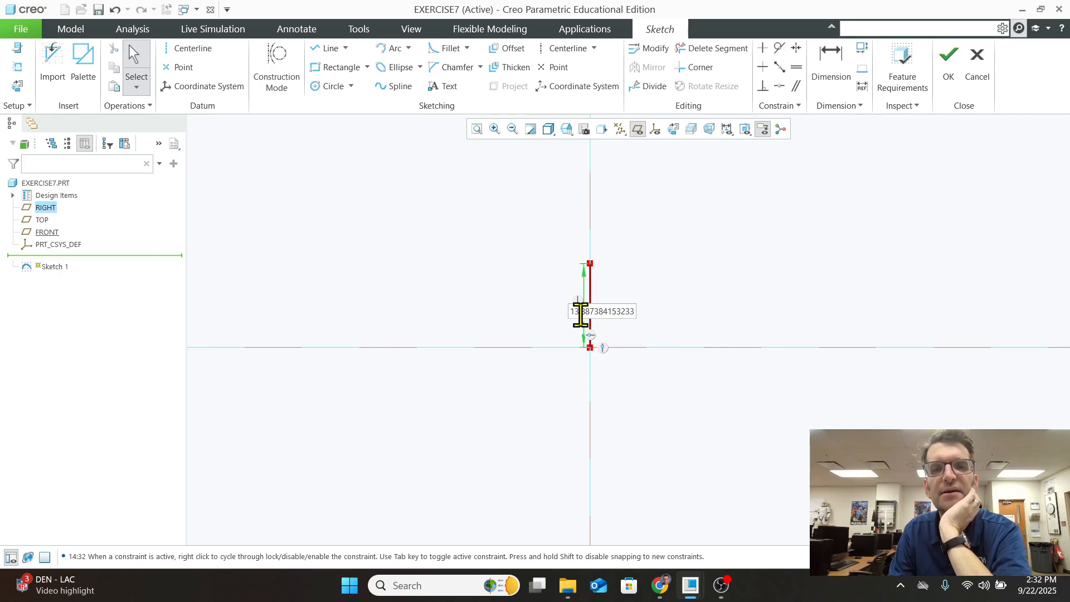
pyautogui.doubleClick(586, 312)
pyautogui.write('2')
pyautogui.press('Return')
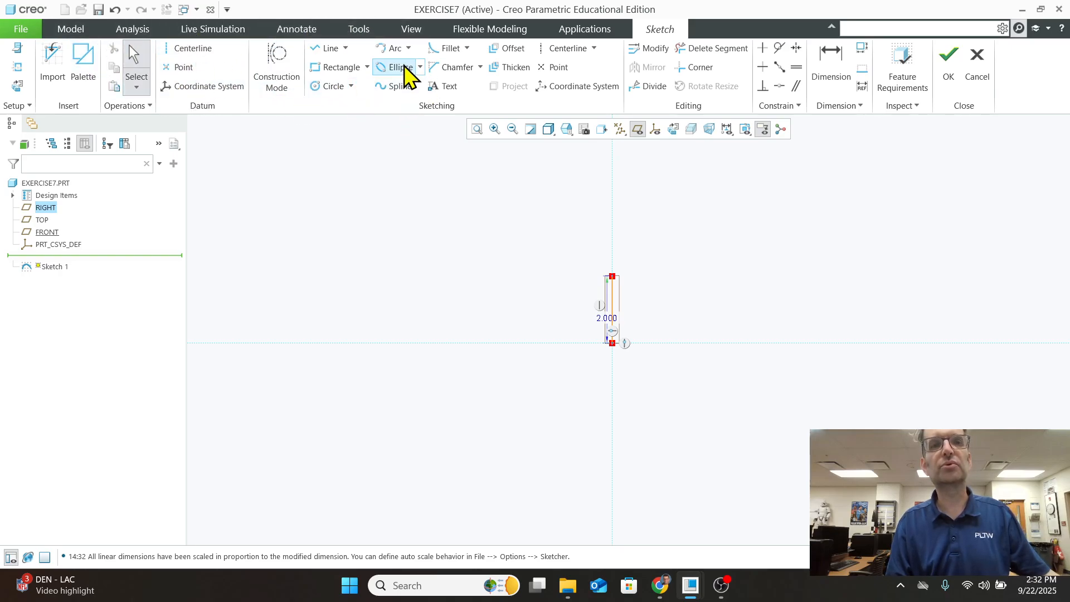
# Draw a Center and Ends arc centered on the vertical reference, from the line's upper endpoint nearly full circle, leaving a gap at the lower left
pyautogui.click(410, 49)
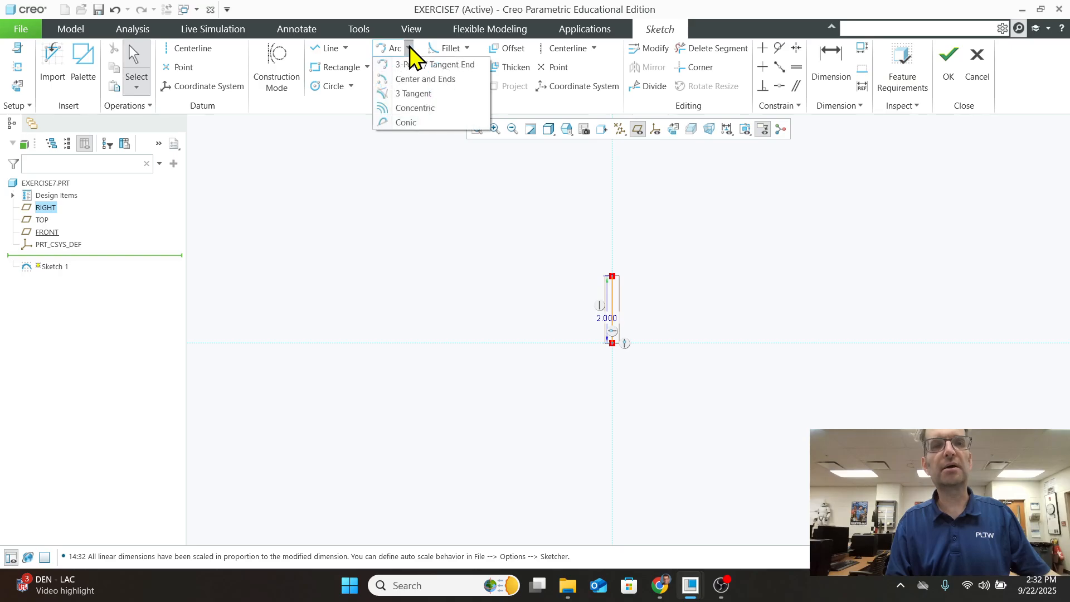
pyautogui.click(433, 80)
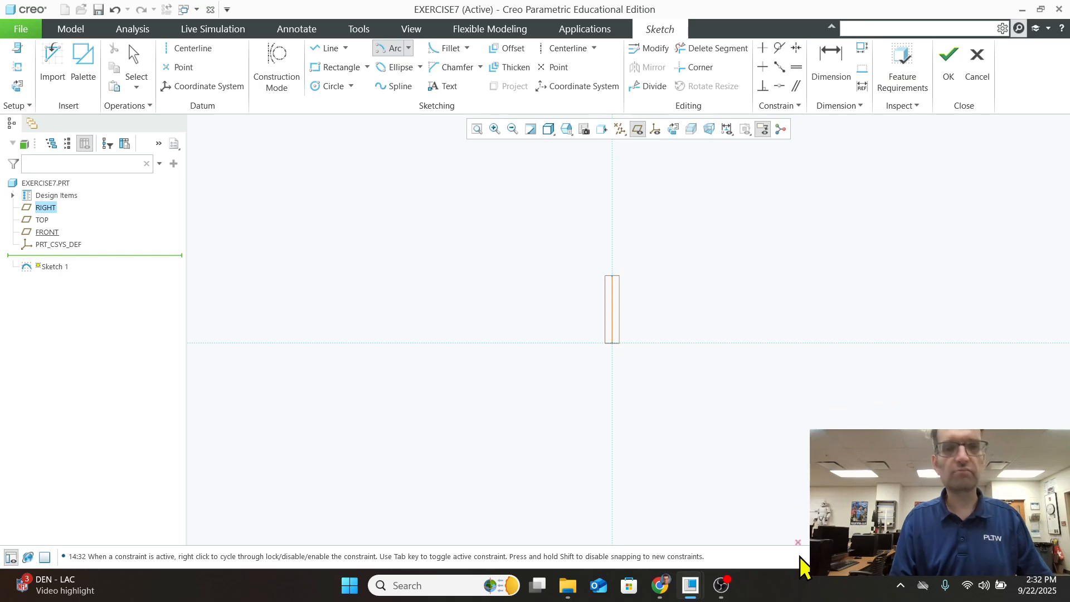
pyautogui.click(612, 249)
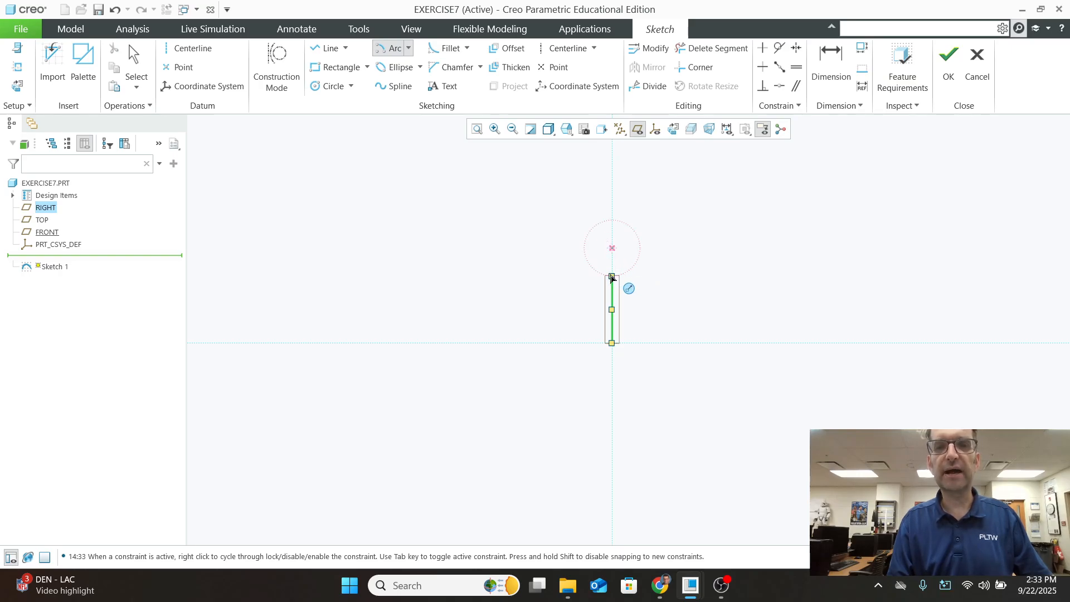
pyautogui.scroll(-4, 612, 279)
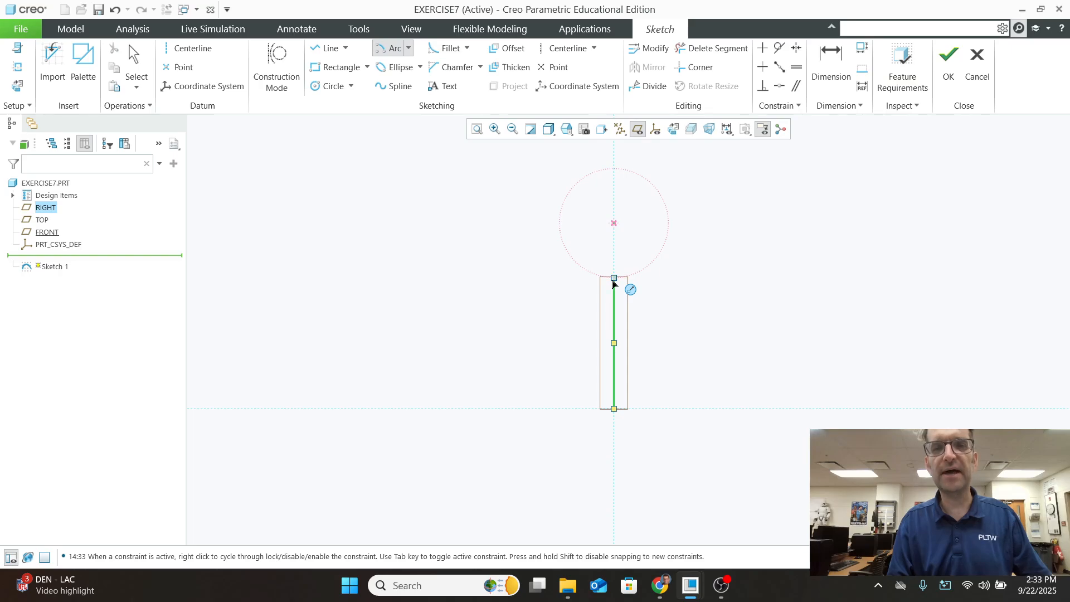
pyautogui.scroll(-2, 613, 282)
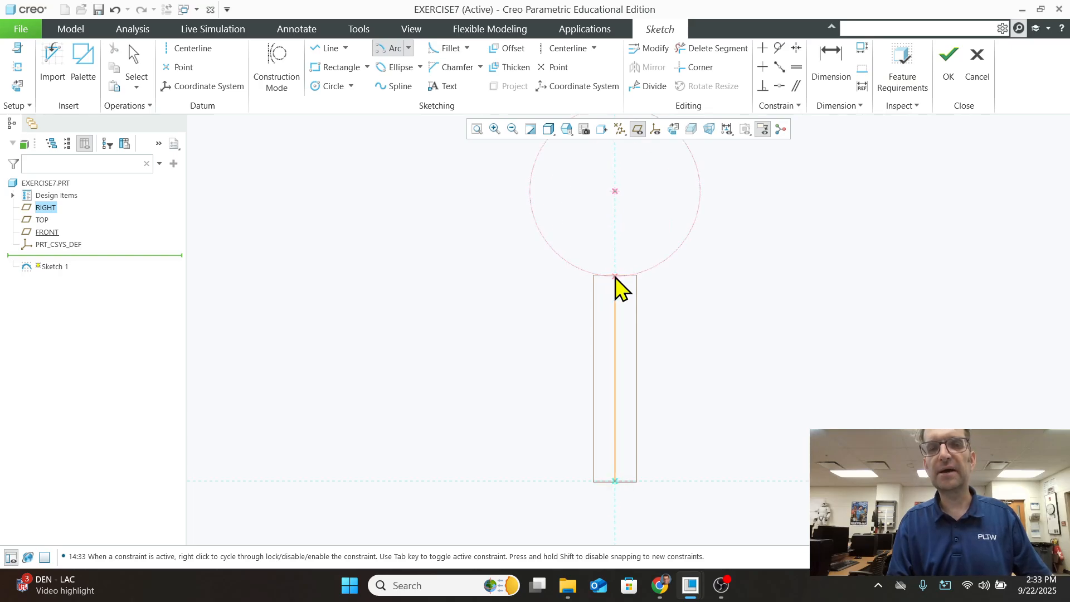
pyautogui.click(616, 278)
pyautogui.scroll(3, 674, 220)
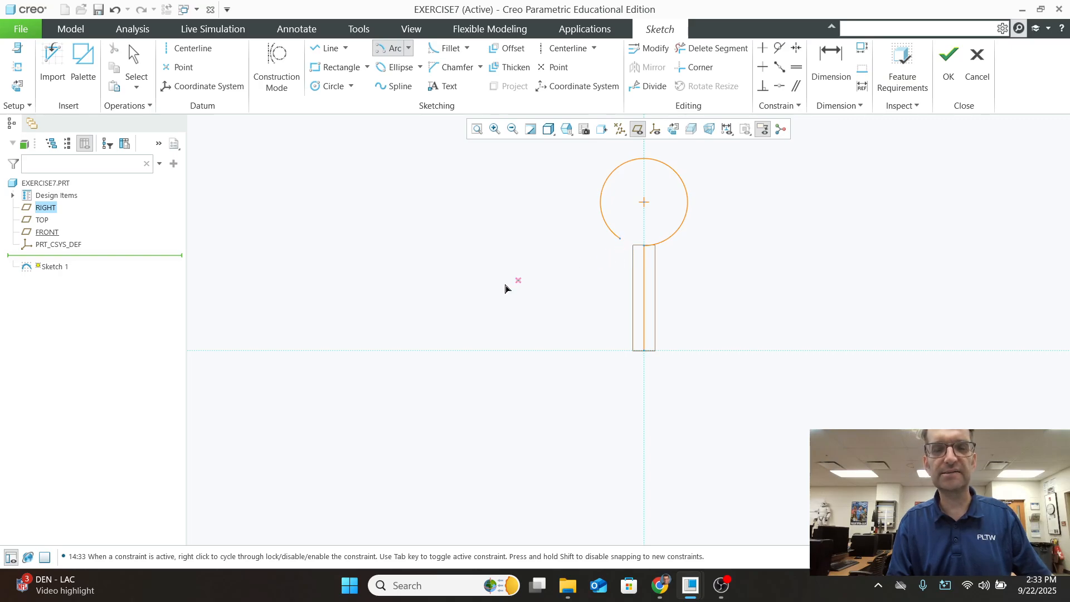
pyautogui.scroll(-2, 682, 282)
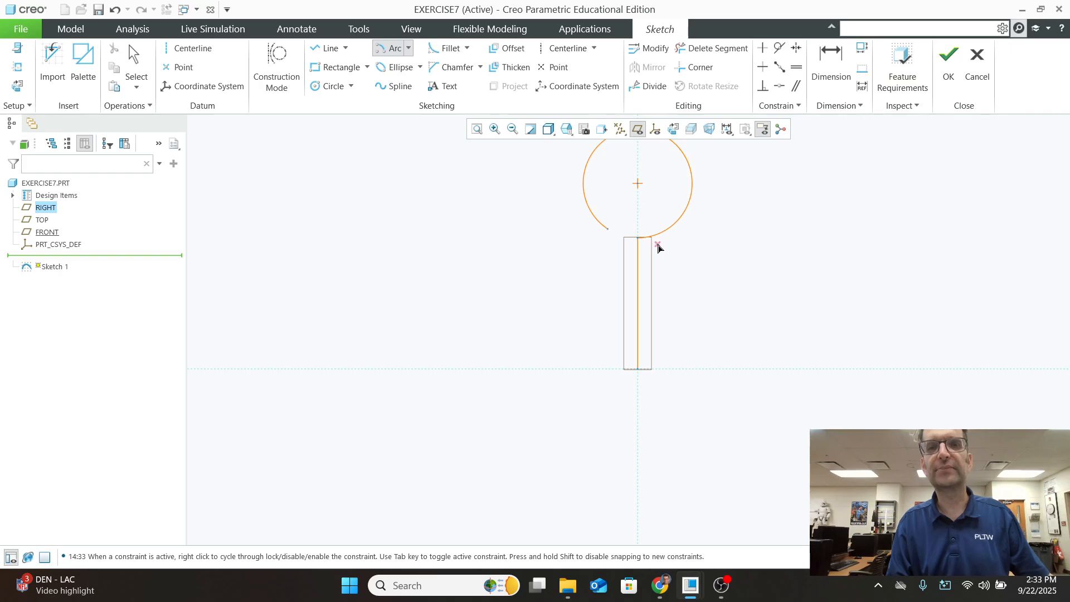
# Hide the datum planes and orient the sketch view to FRONT
pyautogui.click(639, 129)
pyautogui.scroll(1, 733, 248)
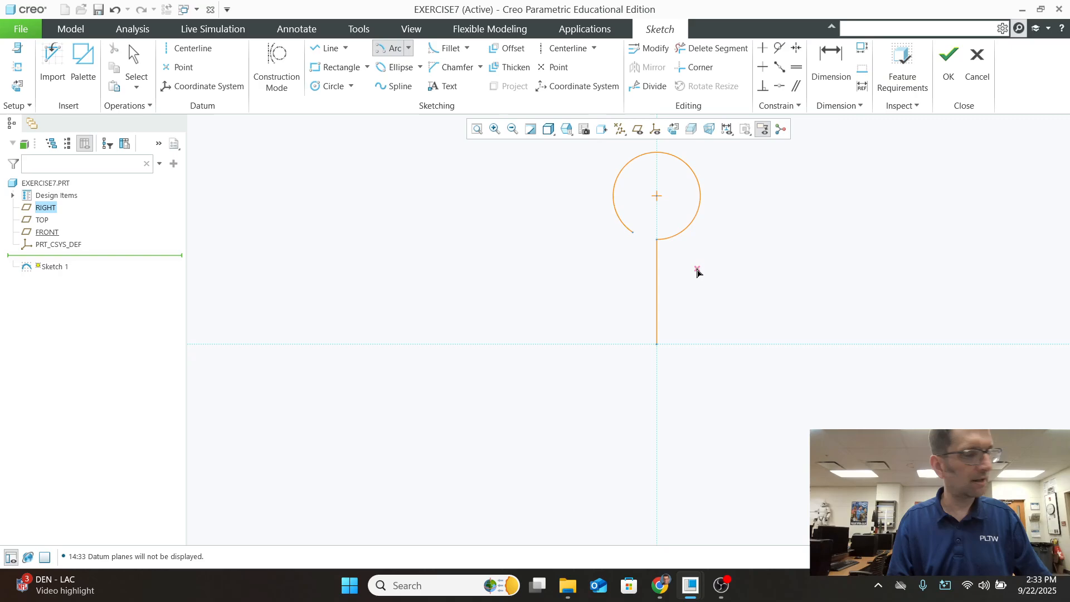
pyautogui.moveTo(725, 238)
pyautogui.mouseDown(button='middle')
pyautogui.moveTo(693, 258)
pyautogui.moveTo(721, 241)
pyautogui.mouseUp(button='middle')
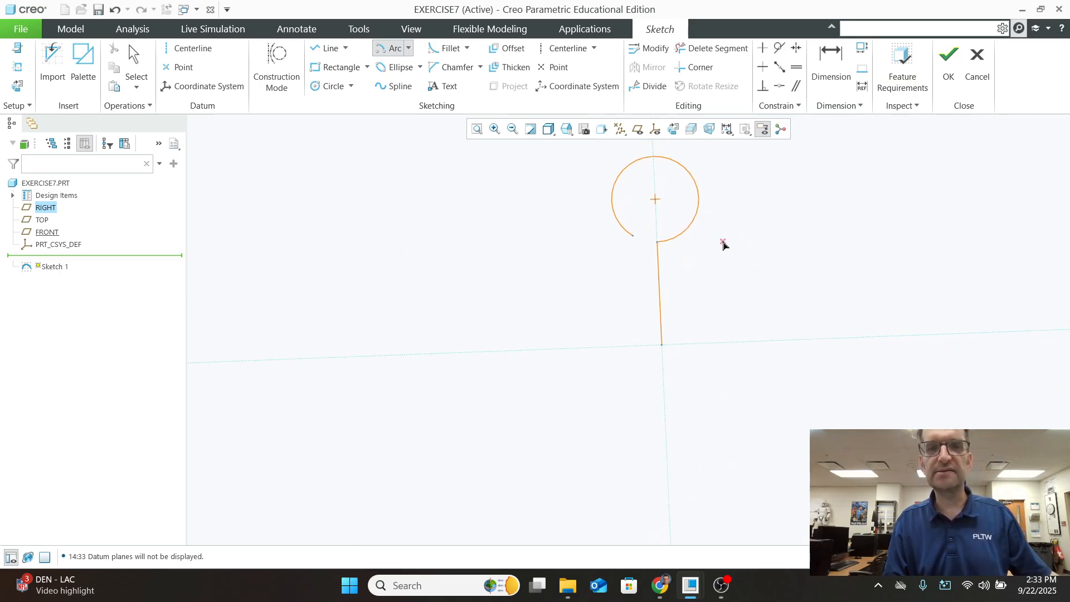
pyautogui.click(570, 125)
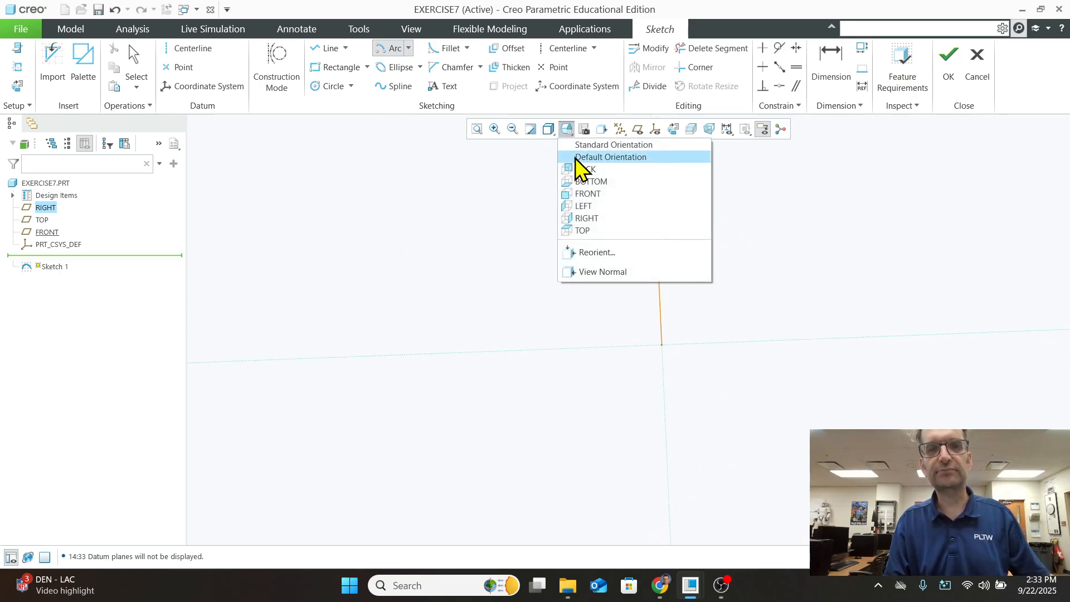
pyautogui.click(589, 190)
pyautogui.moveTo(740, 265)
pyautogui.mouseDown(button='middle')
pyautogui.moveTo(700, 353)
pyautogui.moveTo(757, 272)
pyautogui.mouseUp(button='middle')
pyautogui.click(568, 130)
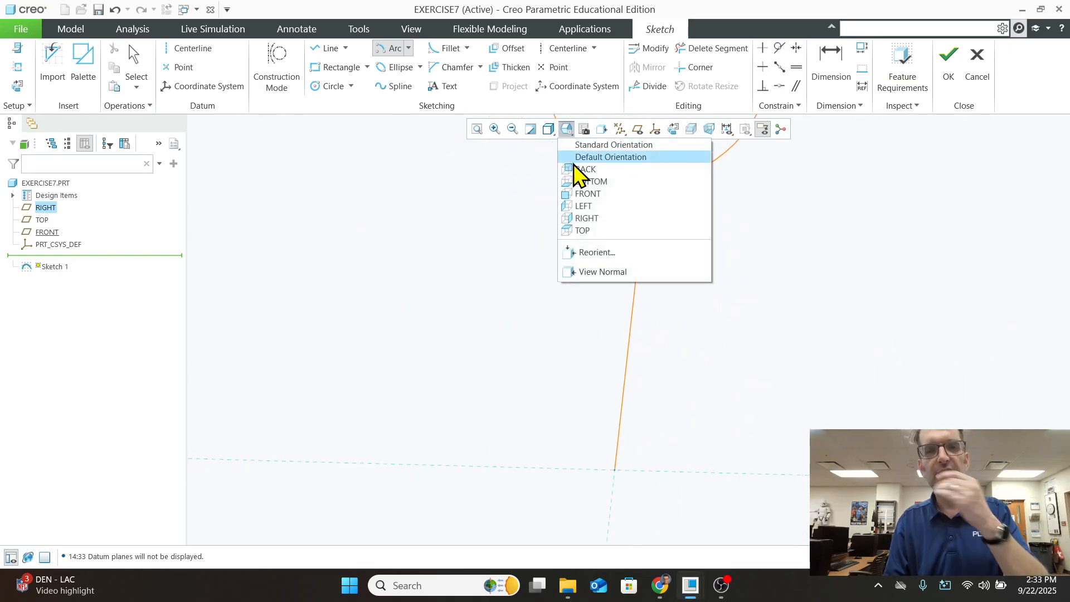
pyautogui.click(589, 195)
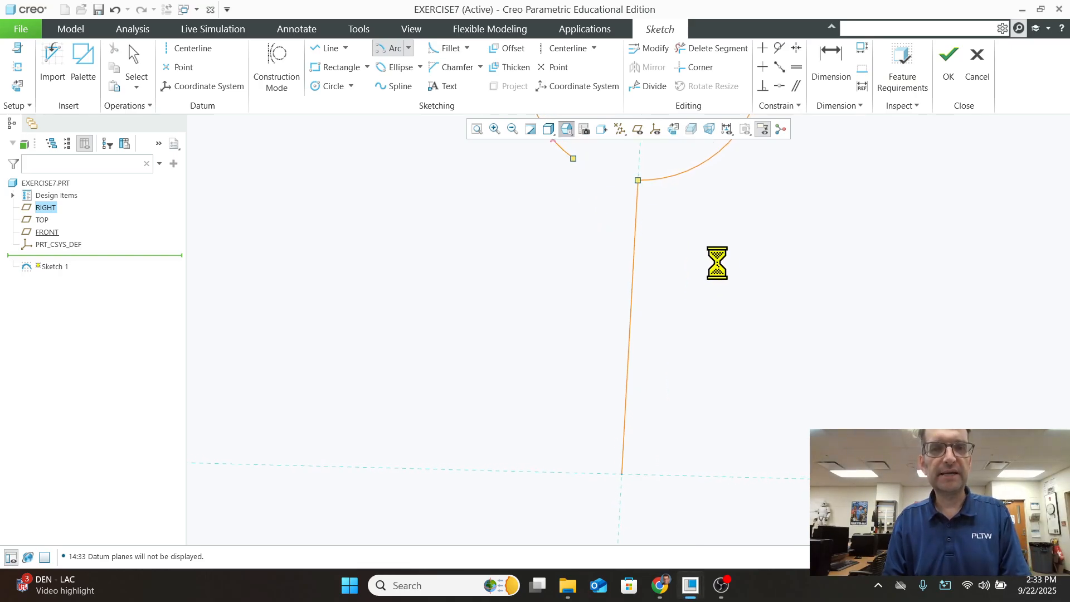
pyautogui.scroll(-3, 678, 285)
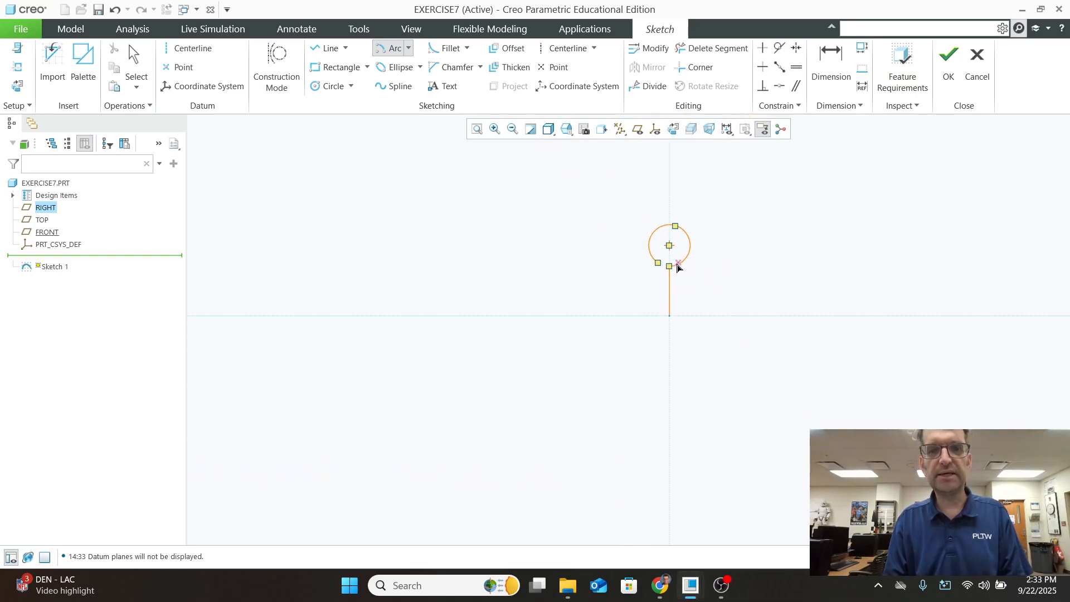
pyautogui.scroll(3, 638, 284)
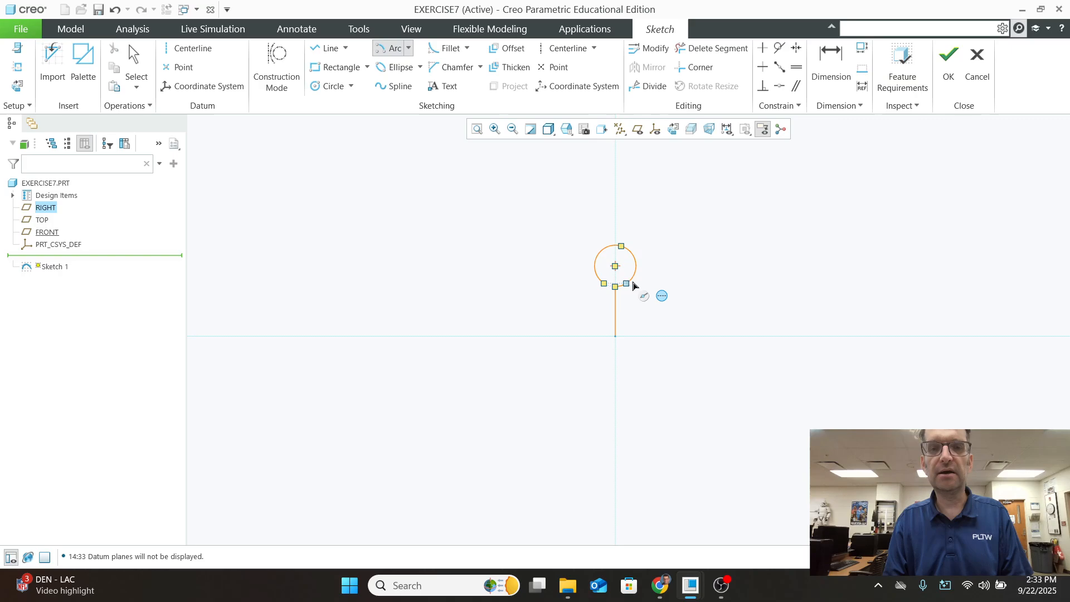
# Dimension the arc's radius and set it to 1.5
pyautogui.click(829, 62)
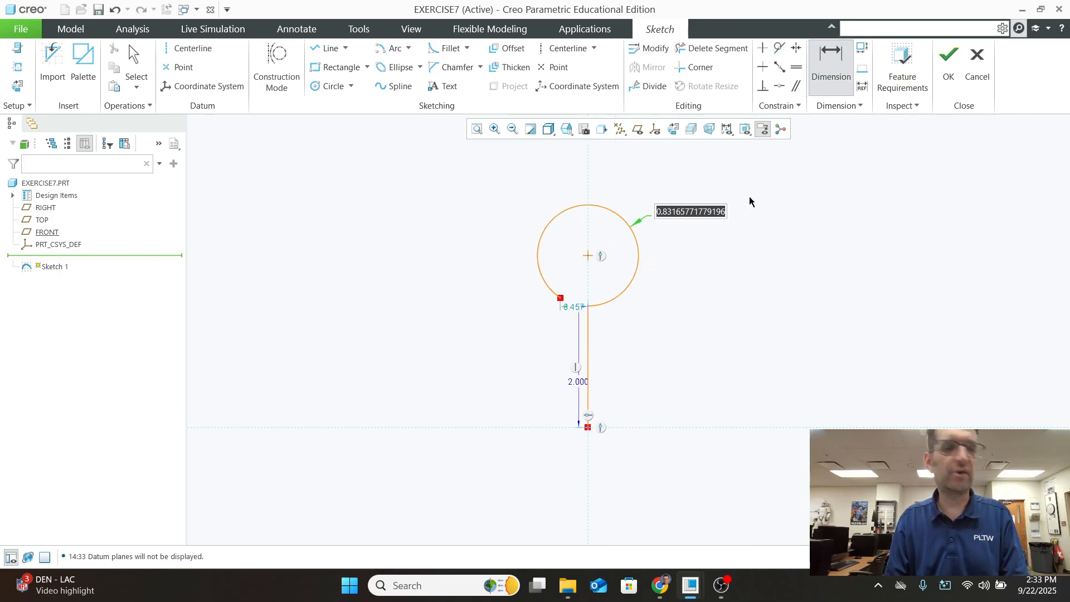
pyautogui.write('1.5')
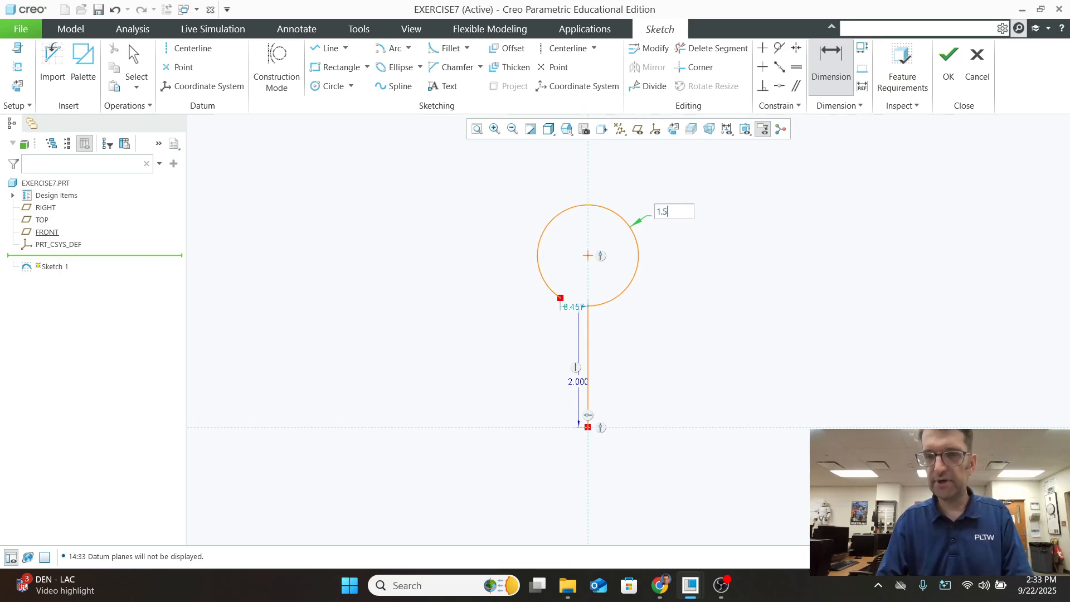
pyautogui.press('Return')
# Dimension the arc center's height above the origin, delete the conflicting 2.000 line dimension, and set the height to 4
pyautogui.scroll(-3, 607, 353)
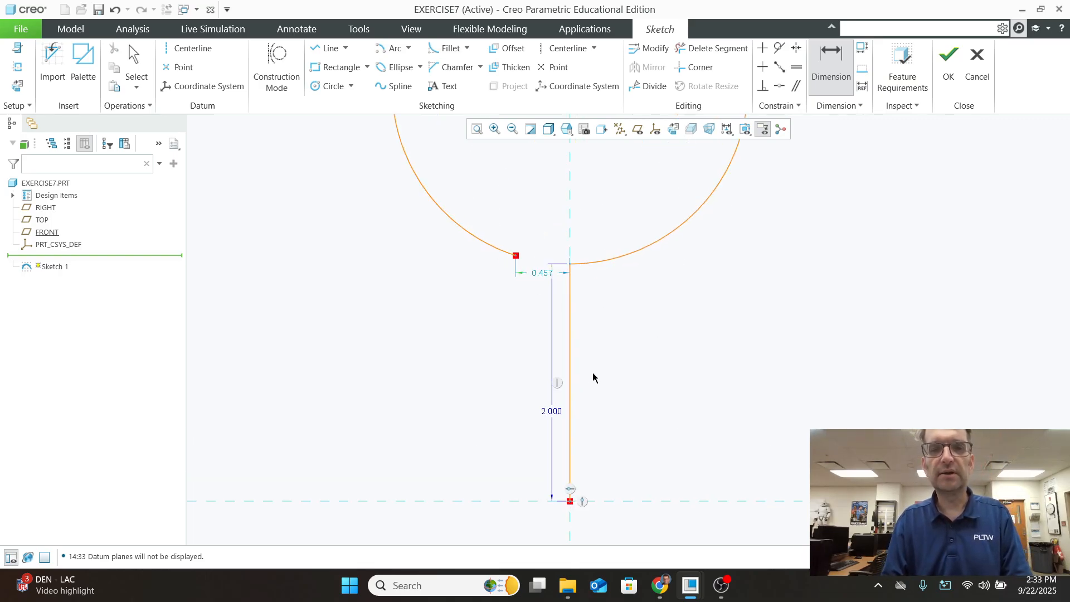
pyautogui.scroll(3, 591, 391)
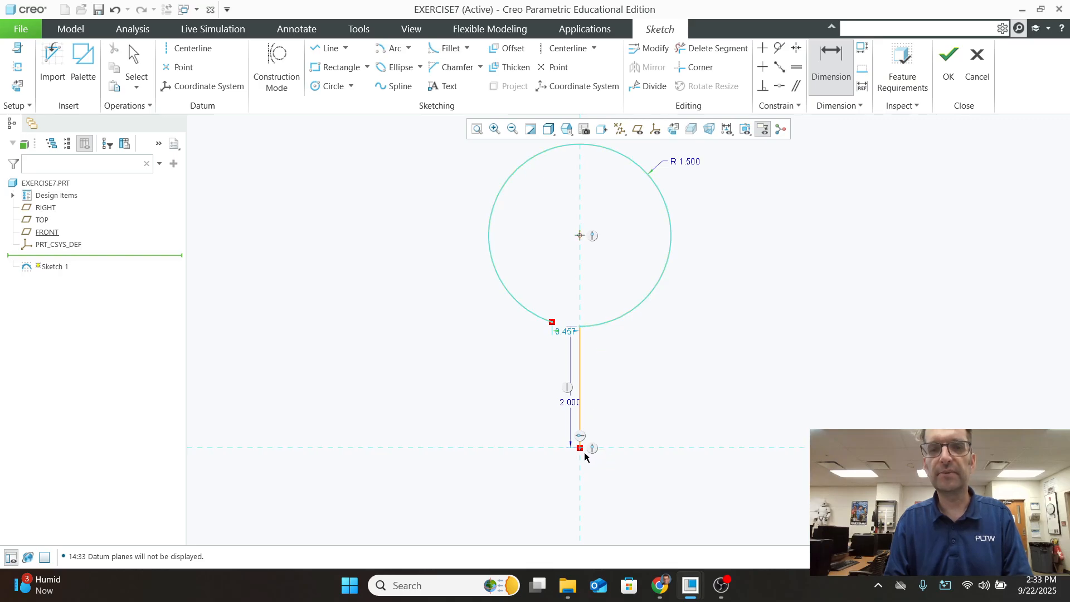
pyautogui.middleClick(739, 332)
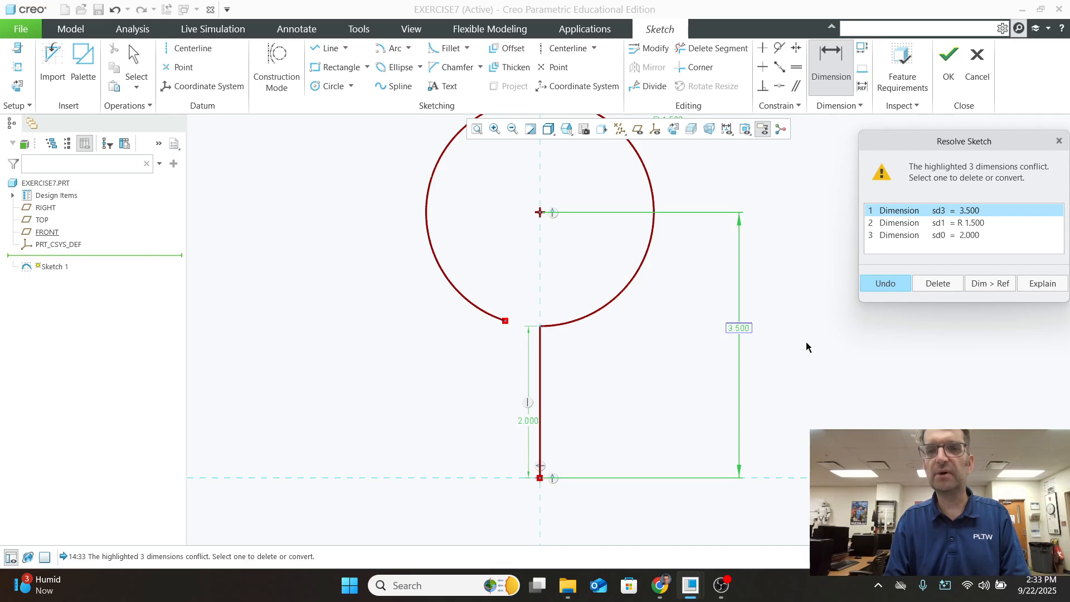
pyautogui.click(972, 236)
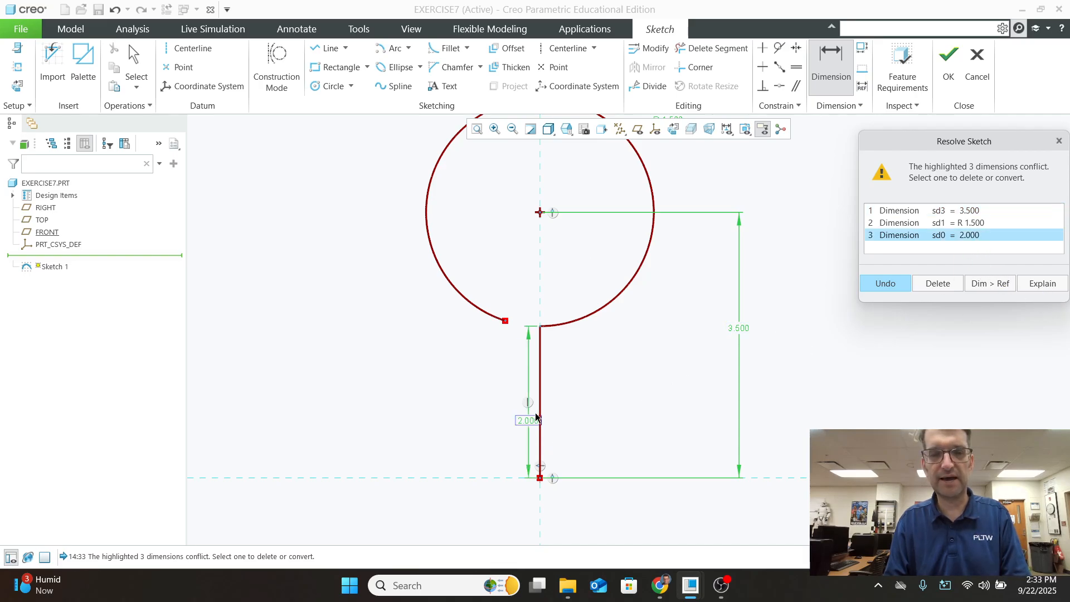
pyautogui.click(927, 289)
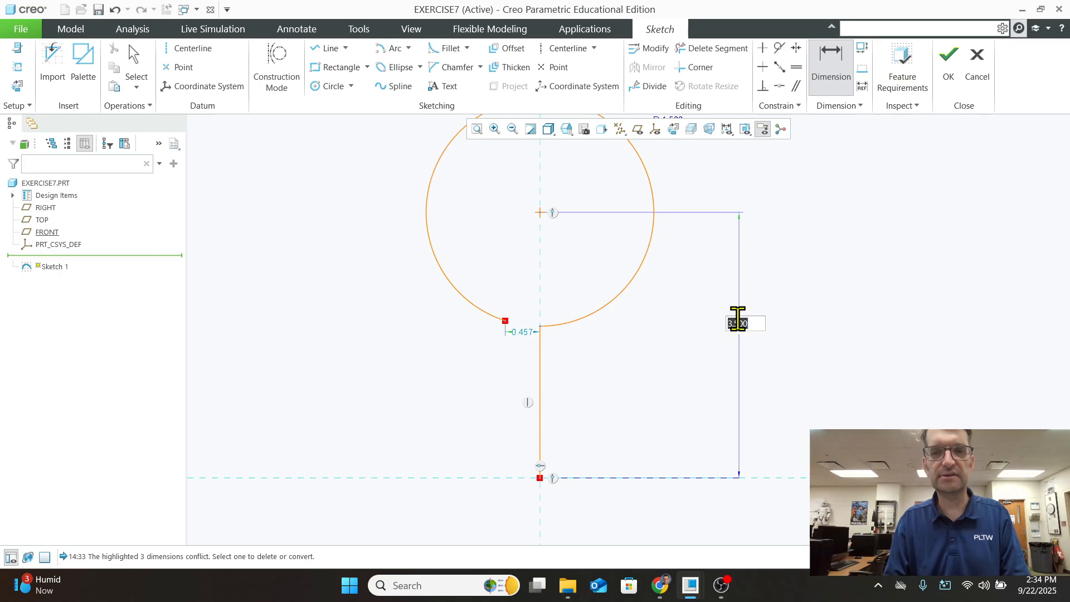
pyautogui.write('4')
pyautogui.press('Return')
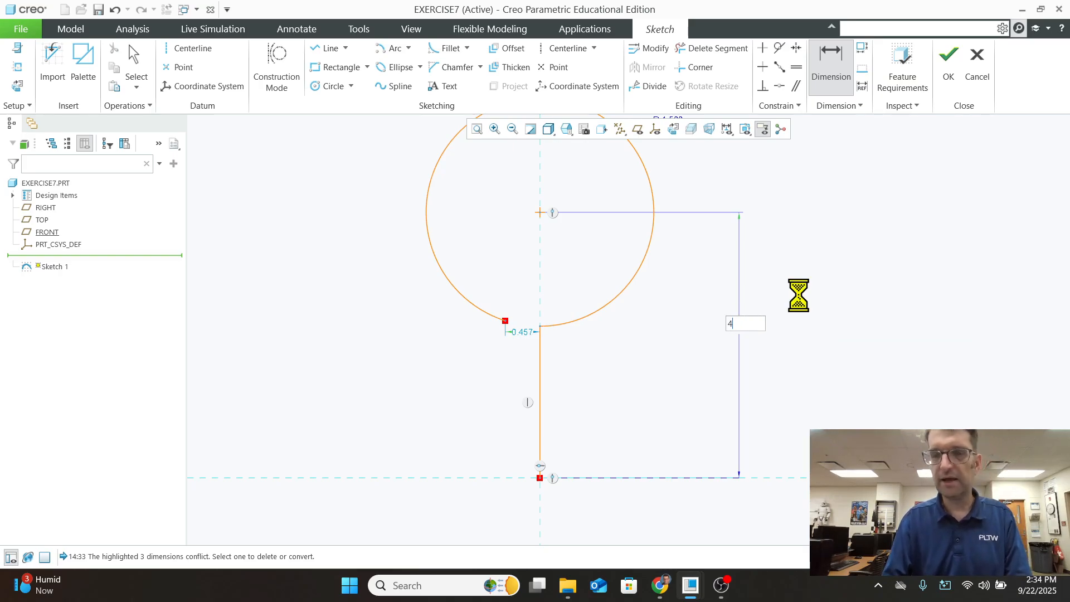
# Check the Exercise 7 front-plane sketch dimensions in the PDF manual in Chrome and return to the EXERCISE7 part in Creo
pyautogui.scroll(-1, 884, 302)
pyautogui.moveTo(842, 228)
pyautogui.mouseDown(button='middle')
pyautogui.moveTo(836, 245)
pyautogui.moveTo(839, 229)
pyautogui.mouseUp(button='middle')
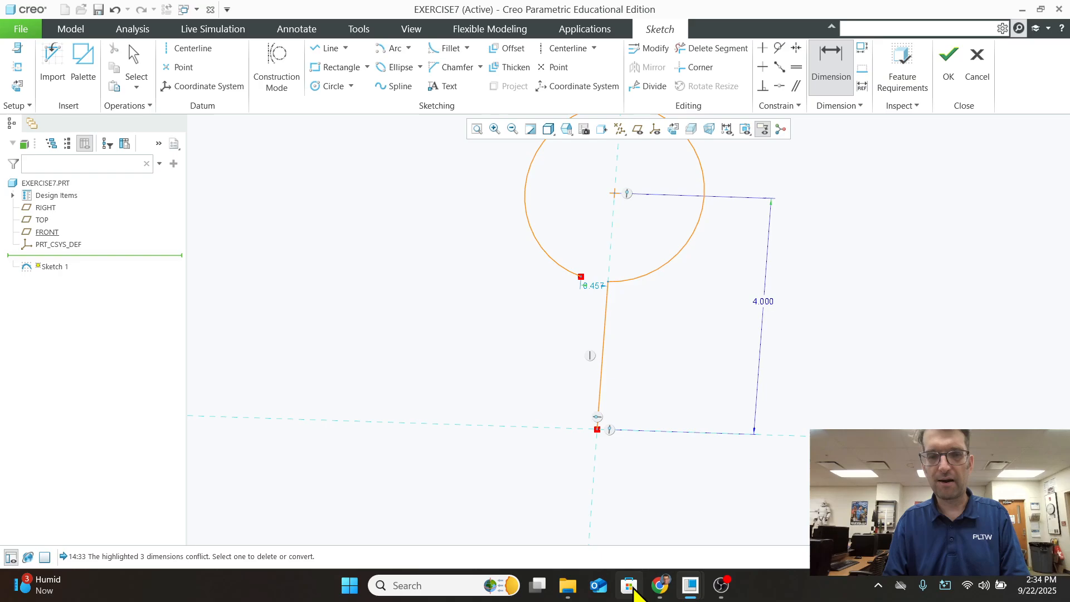
pyautogui.click(660, 585)
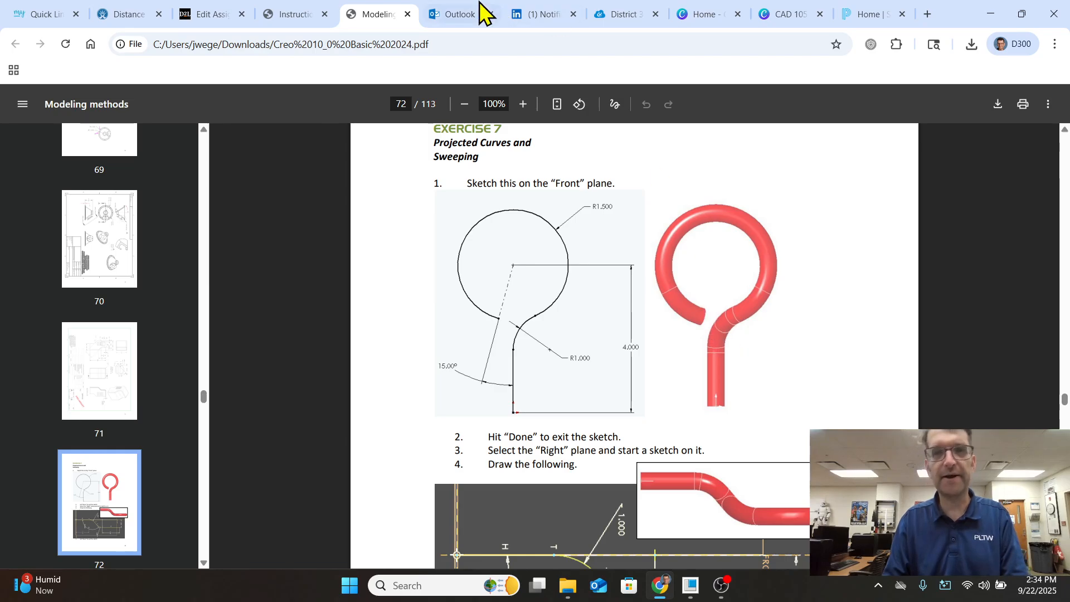
pyautogui.moveTo(694, 590)
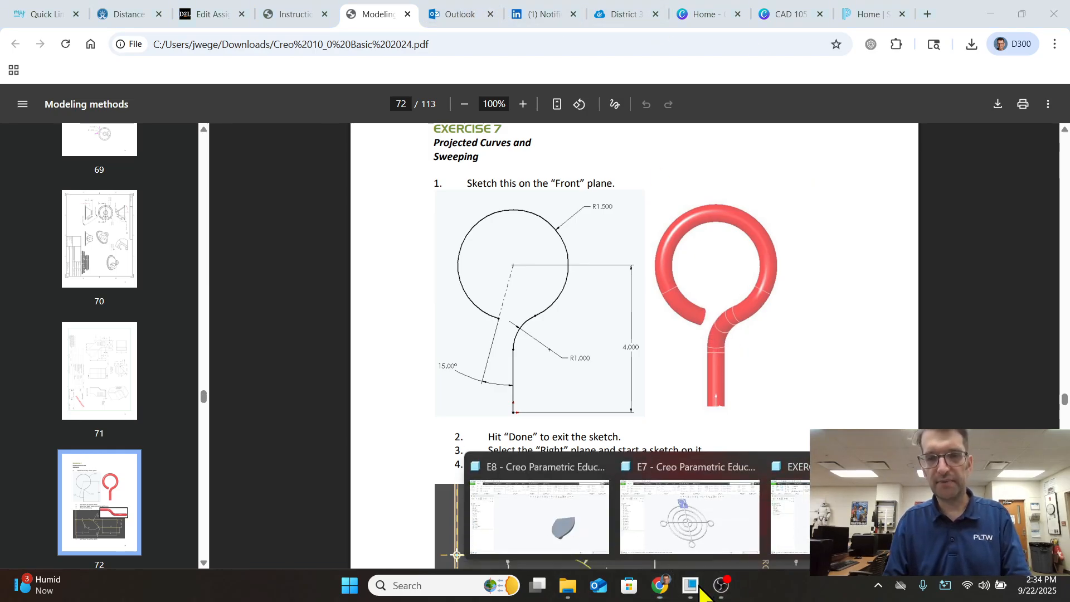
pyautogui.click(708, 513)
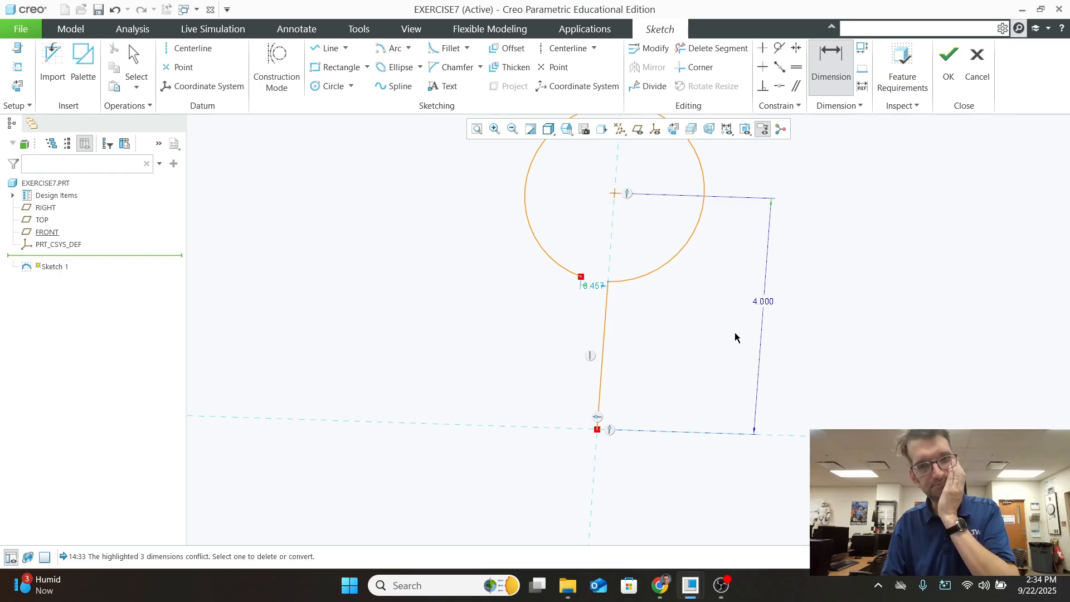
# Draw a centerline through the arc's center and its open lower-left endpoint, with the view oriented to FRONT
pyautogui.click(566, 129)
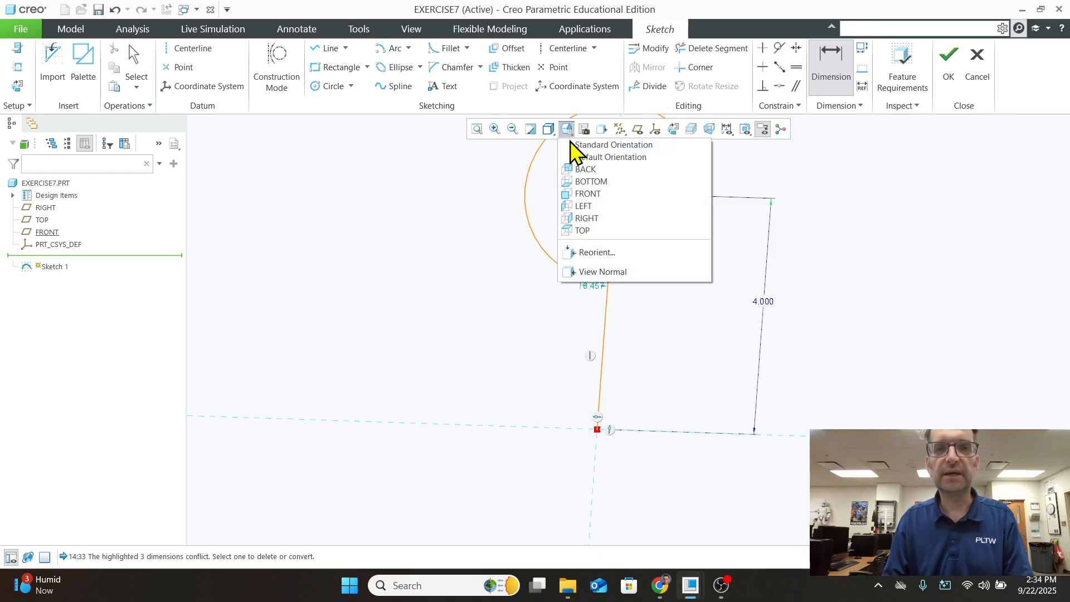
pyautogui.click(582, 193)
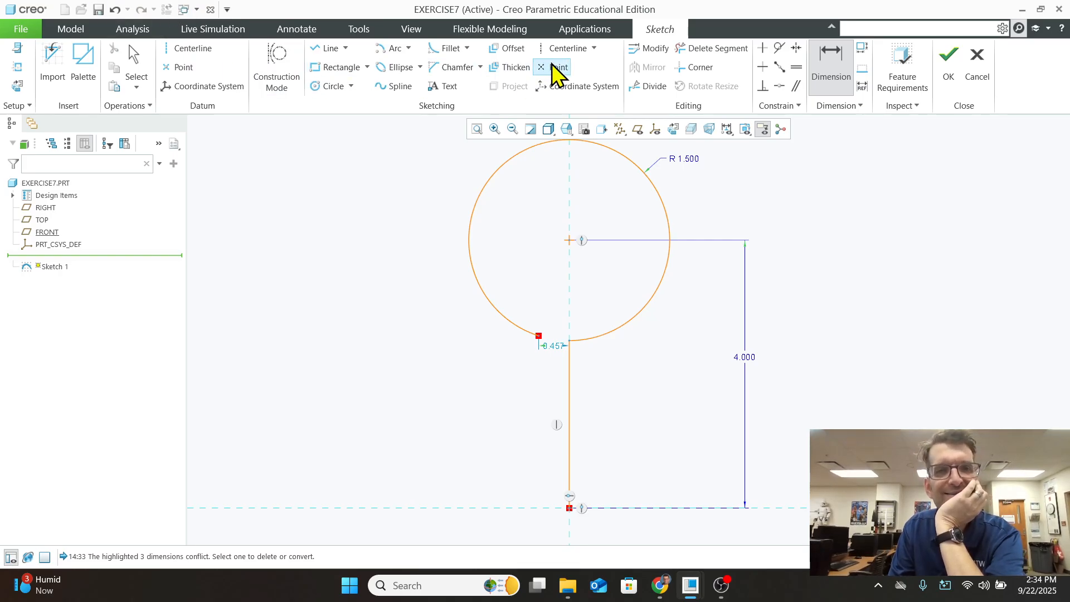
pyautogui.click(562, 48)
pyautogui.click(569, 240)
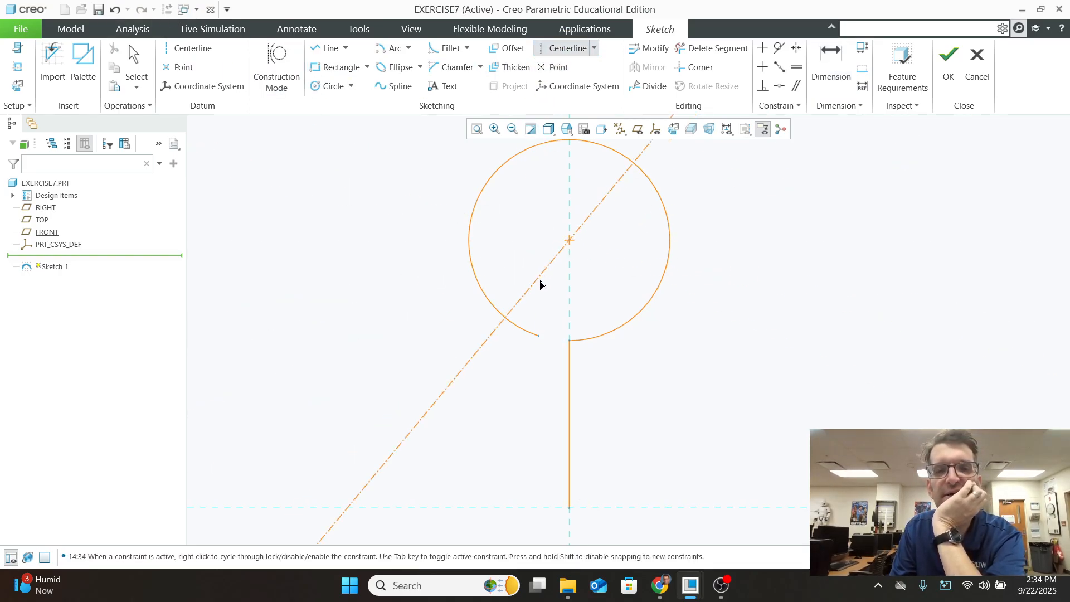
pyautogui.click(539, 338)
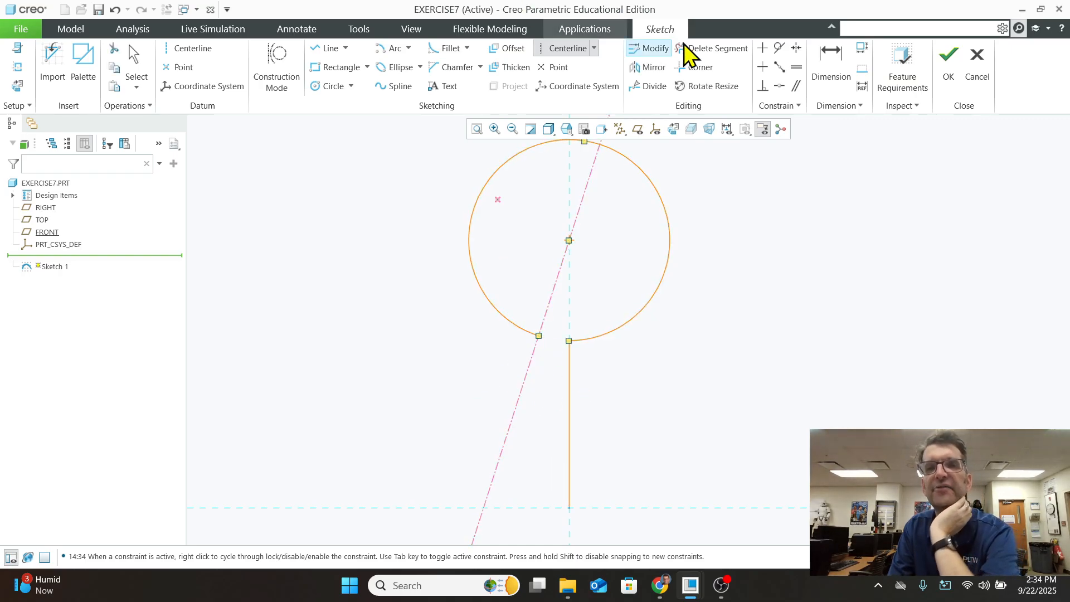
# Set the angle between the slanted centerline and the vertical line to 15 degrees
pyautogui.click(836, 56)
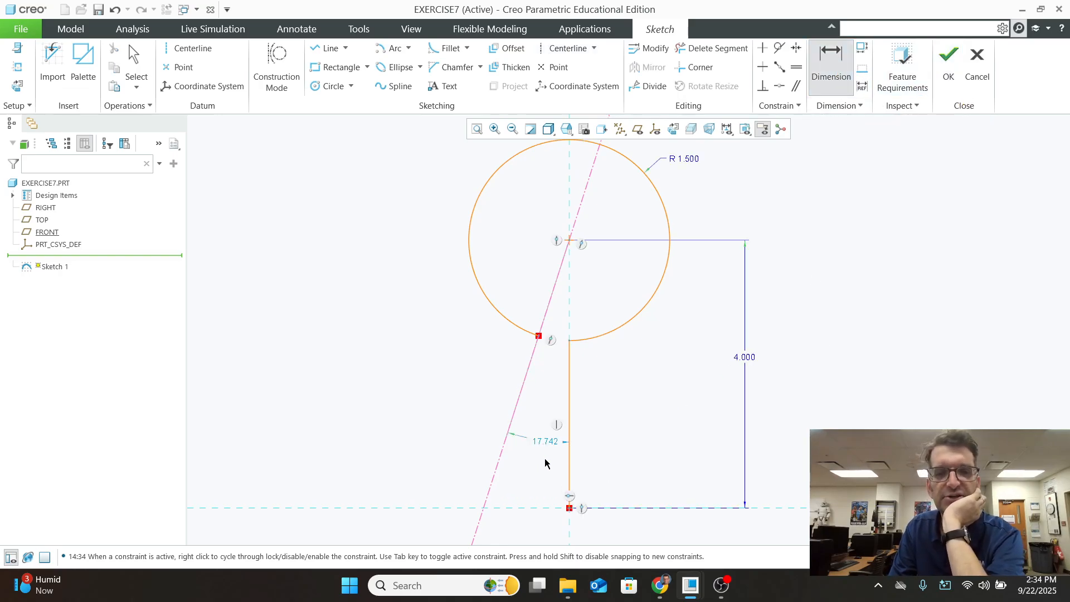
pyautogui.scroll(3, 540, 455)
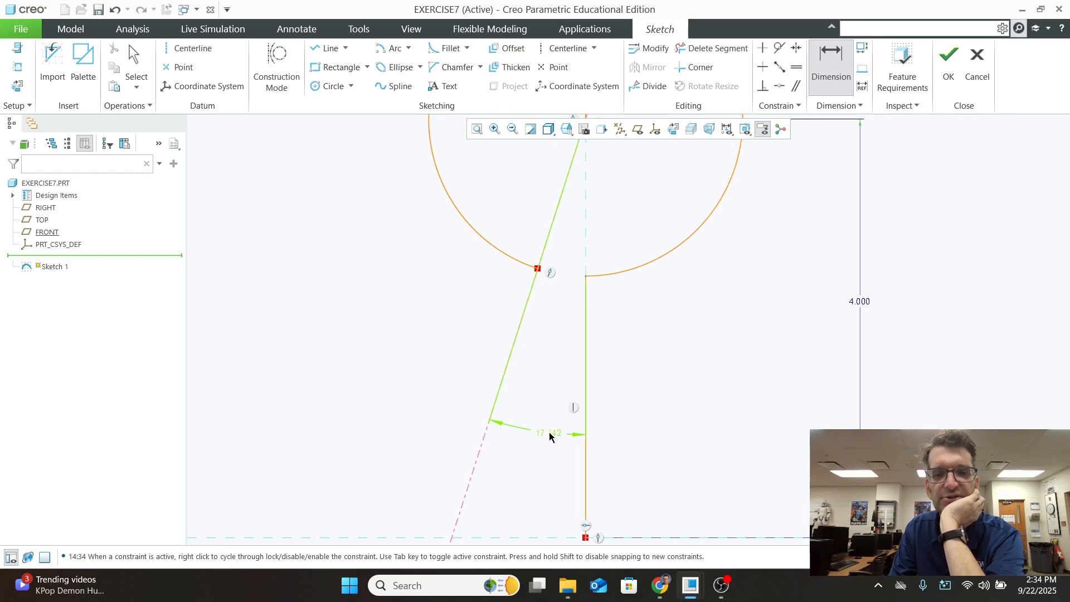
pyautogui.doubleClick(547, 434)
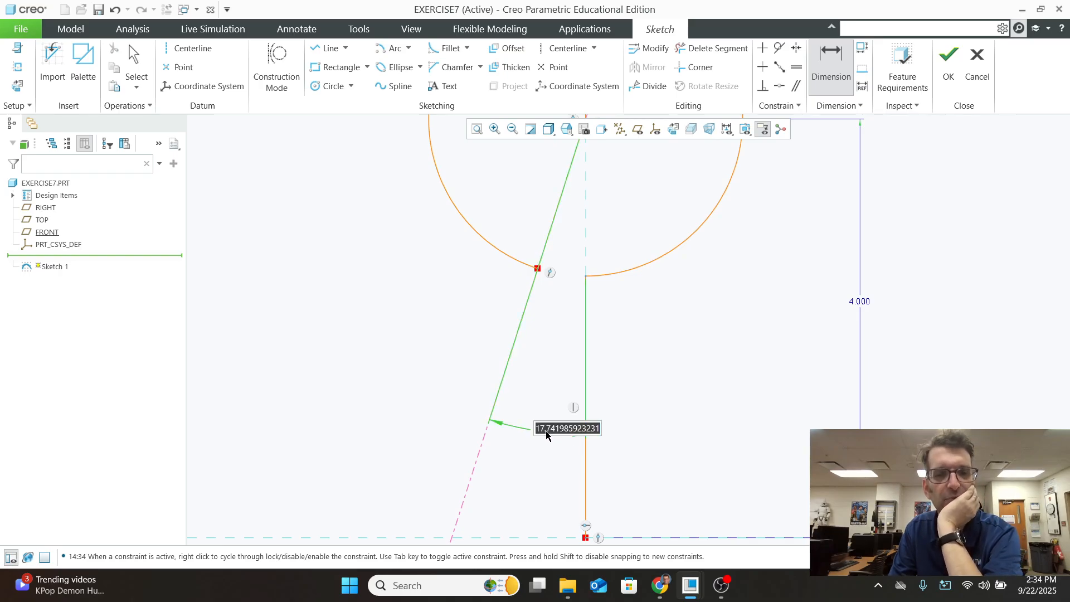
pyautogui.write('15')
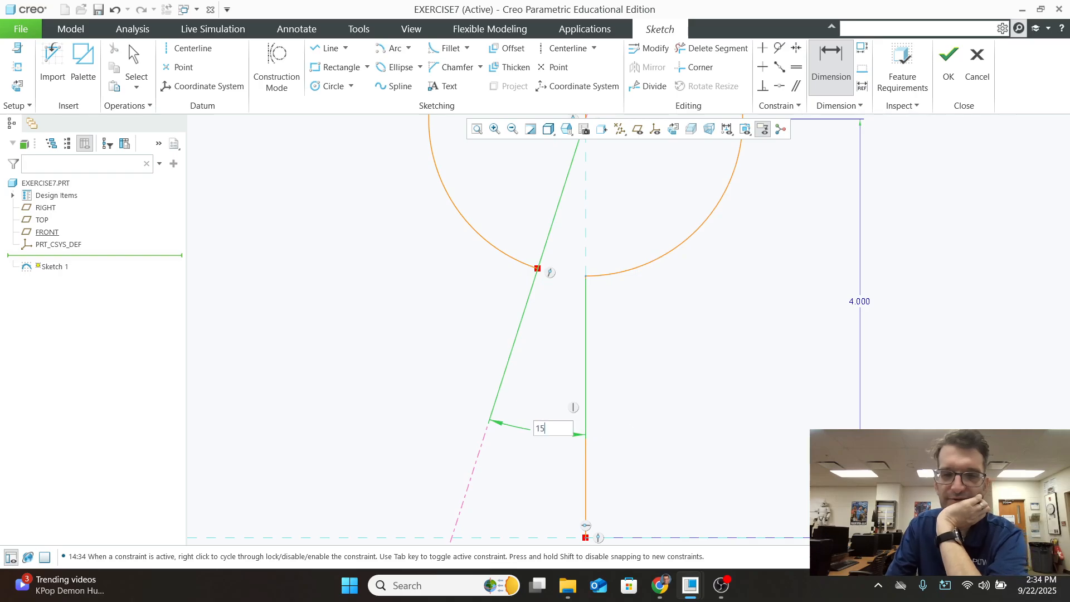
pyautogui.press('Return')
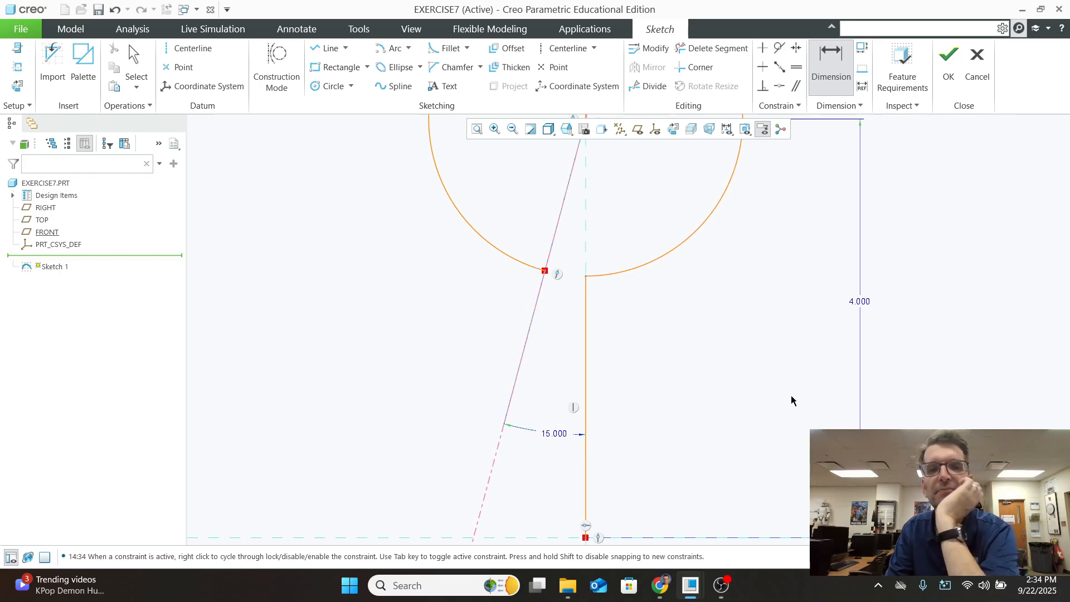
# Fillet the corner between the vertical line and the large arc, and set the fillet radius to 1
pyautogui.scroll(-2, 753, 386)
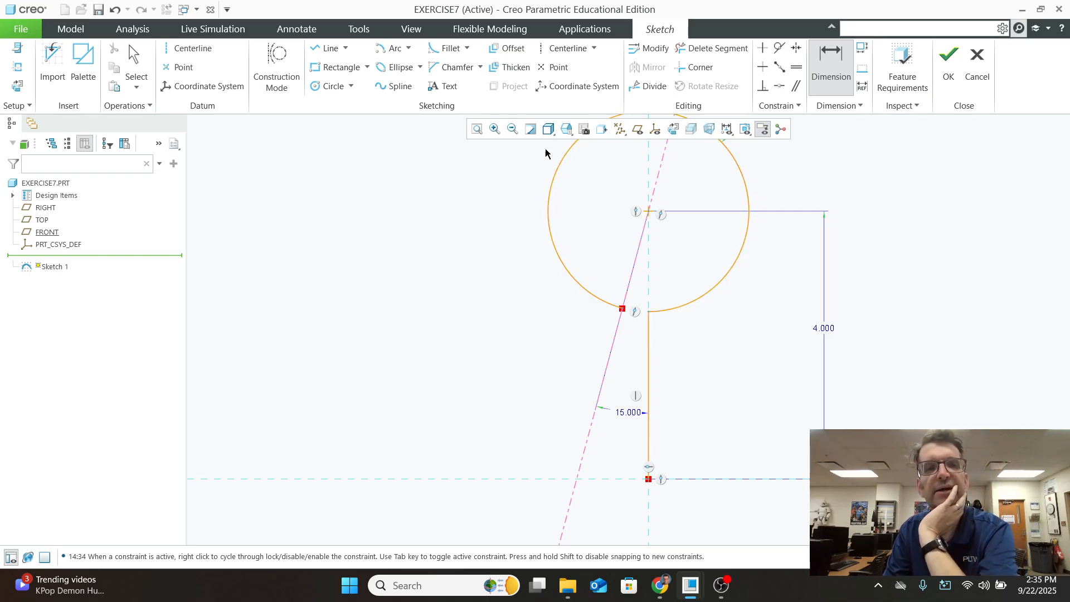
pyautogui.click(445, 49)
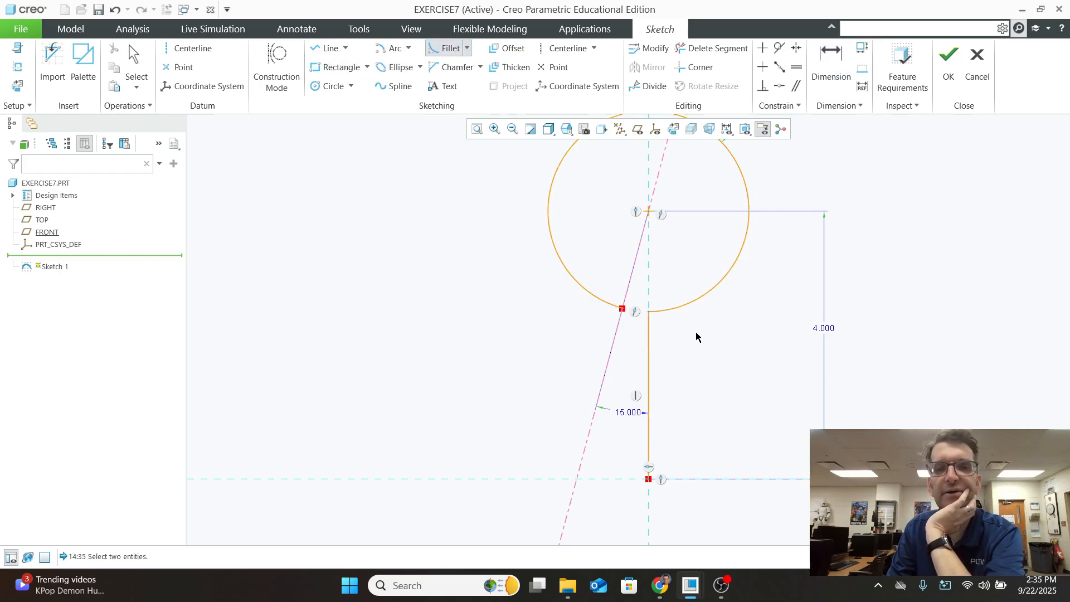
pyautogui.click(649, 339)
pyautogui.click(668, 309)
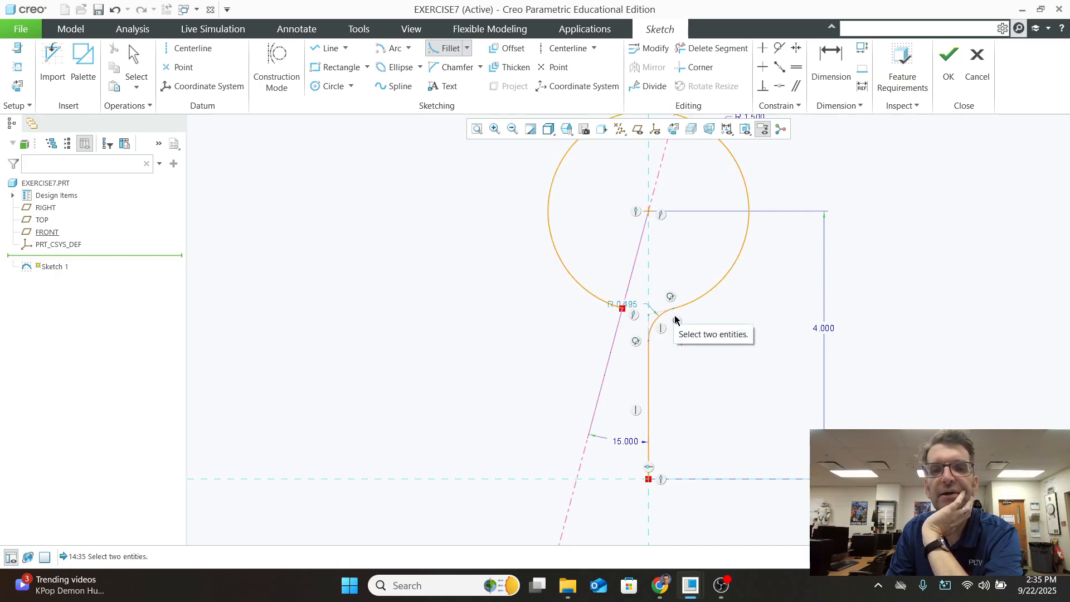
pyautogui.scroll(-3, 627, 312)
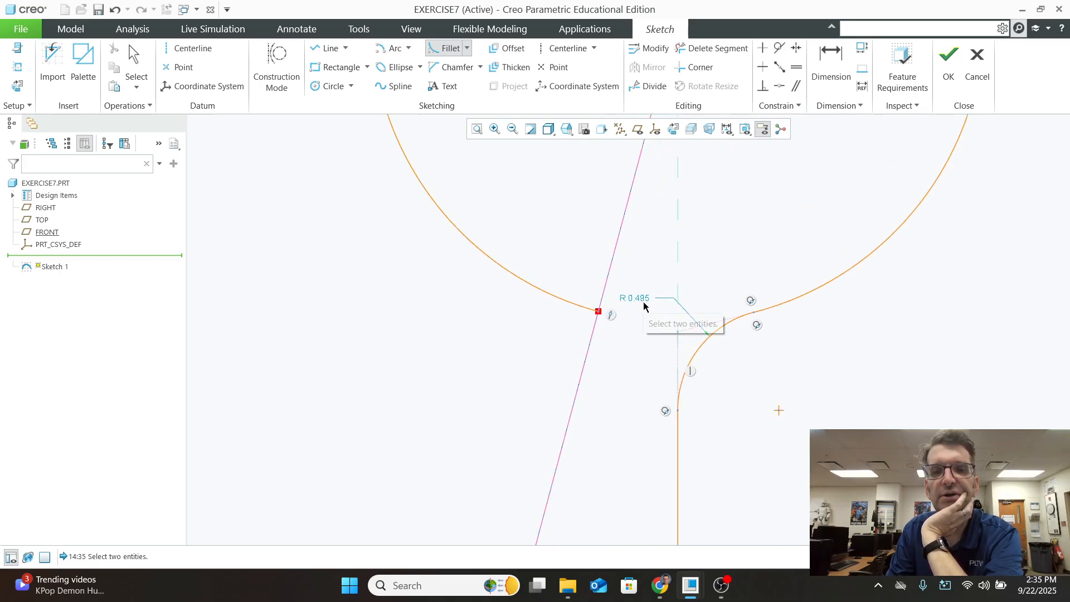
pyautogui.scroll(-1, 666, 290)
pyautogui.doubleClick(641, 295)
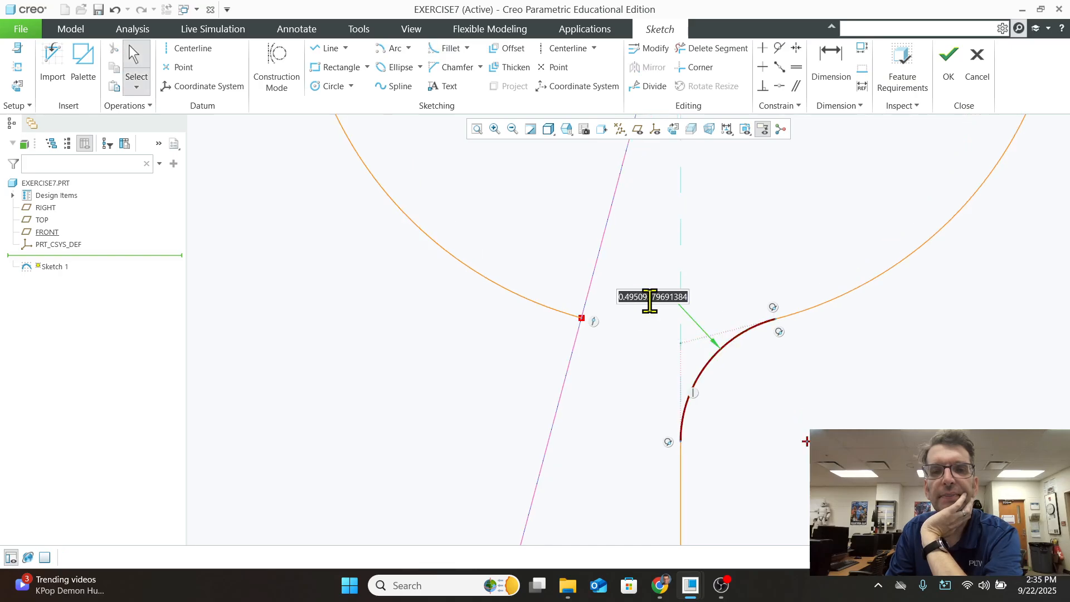
pyautogui.write('1')
pyautogui.press('Return')
pyautogui.scroll(4, 908, 422)
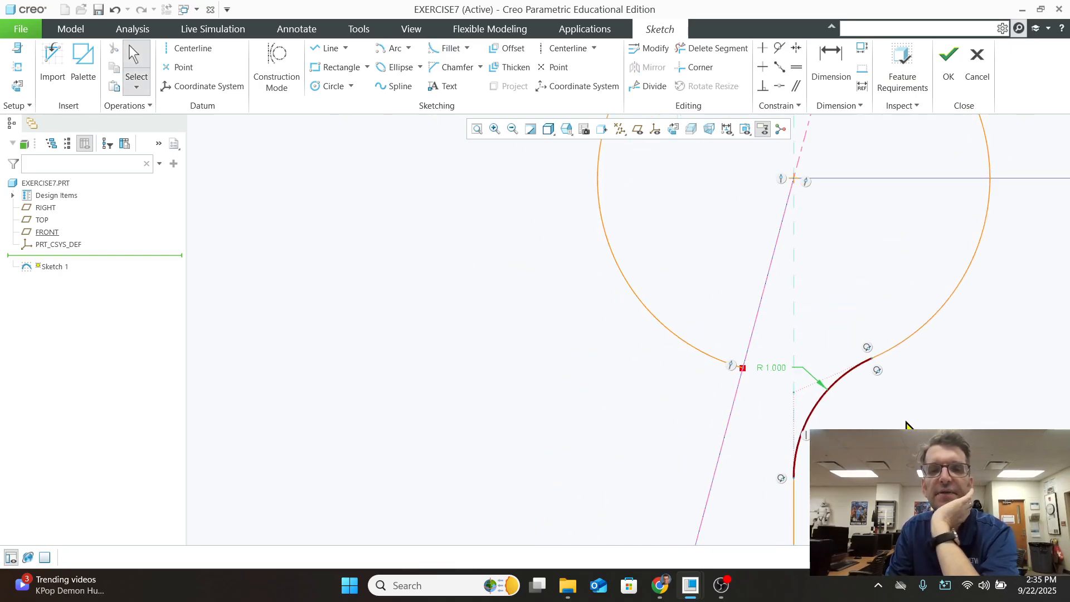
pyautogui.moveTo(923, 436)
pyautogui.keyDown('shift'); pyautogui.mouseDown(button='middle')
pyautogui.moveTo(872, 389)
pyautogui.moveTo(780, 370)
pyautogui.mouseUp(button='middle'); pyautogui.keyUp('shift')
pyautogui.scroll(-1, 792, 386)
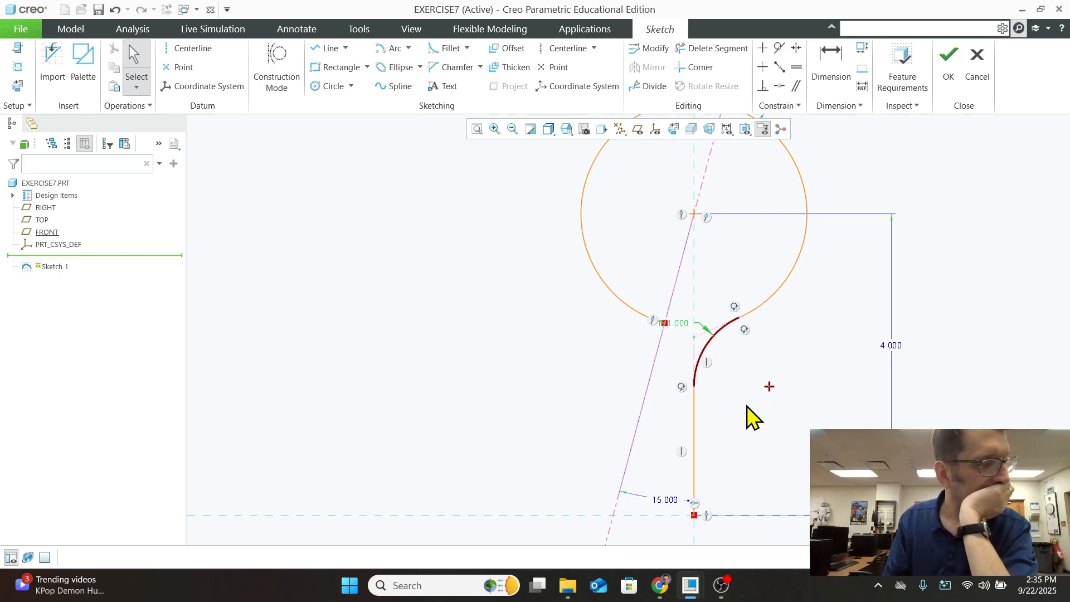
# Finish the hook-shaped path sketch on the FRONT plane and return to the part model
pyautogui.scroll(-2, 803, 352)
pyautogui.scroll(4, 837, 336)
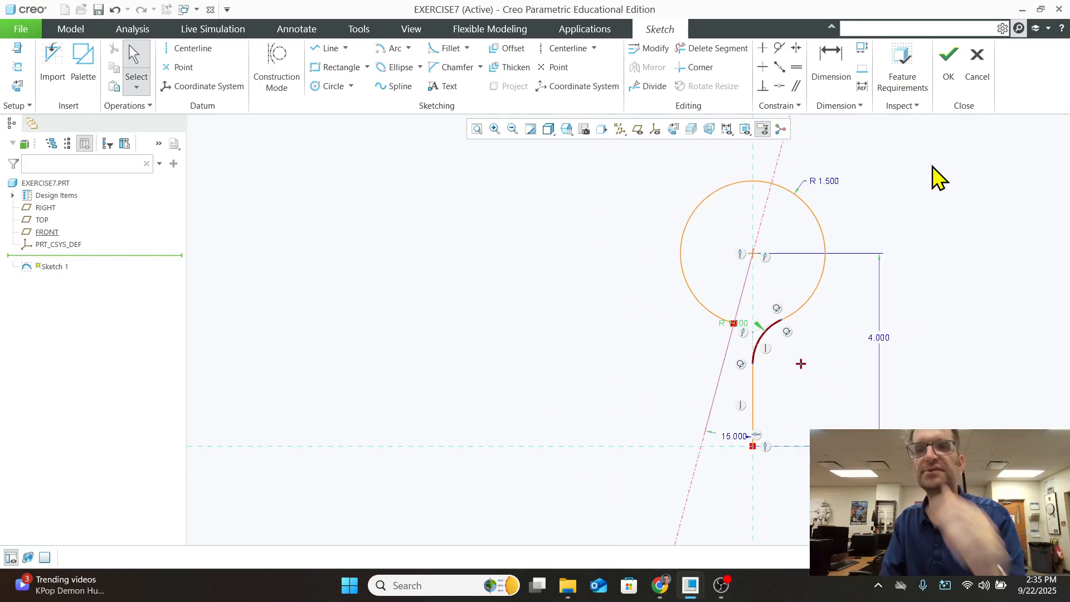
pyautogui.click(949, 55)
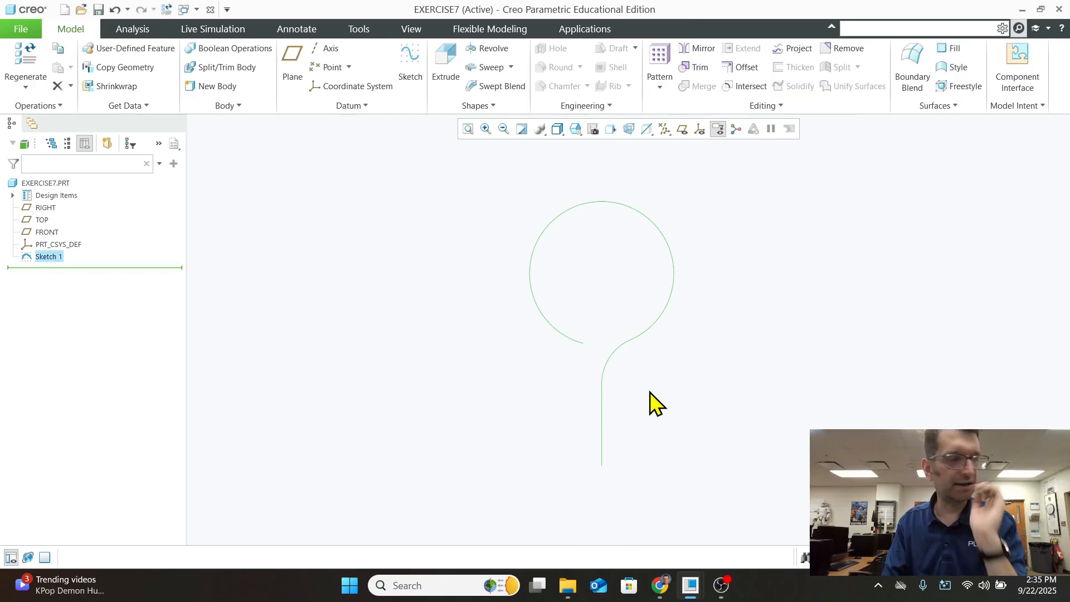
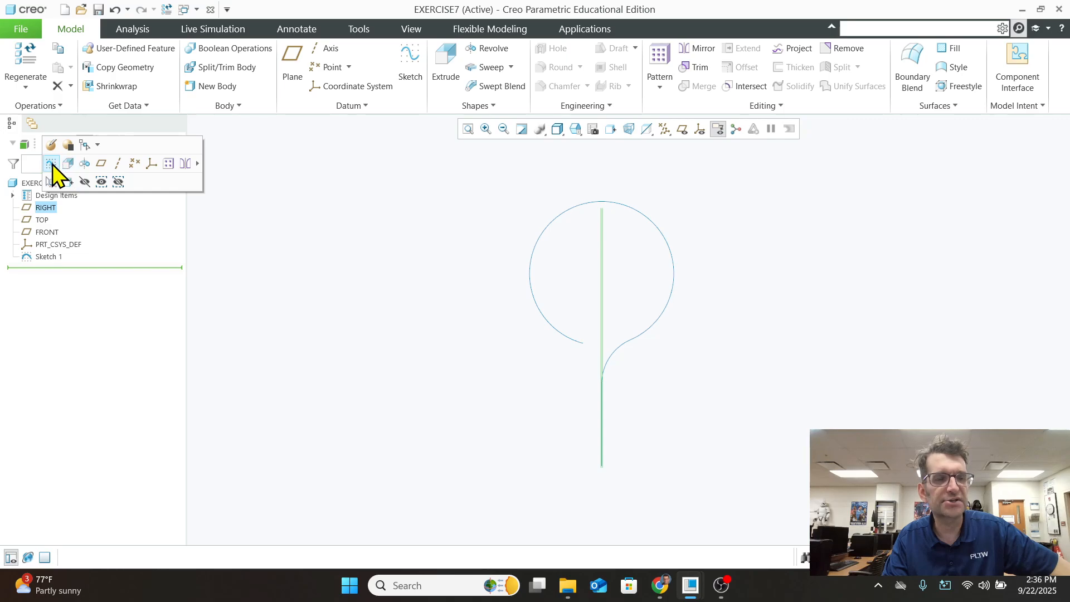
# Start a new sketch on the RIGHT plane and set the view orientation to RIGHT
pyautogui.click(66, 163)
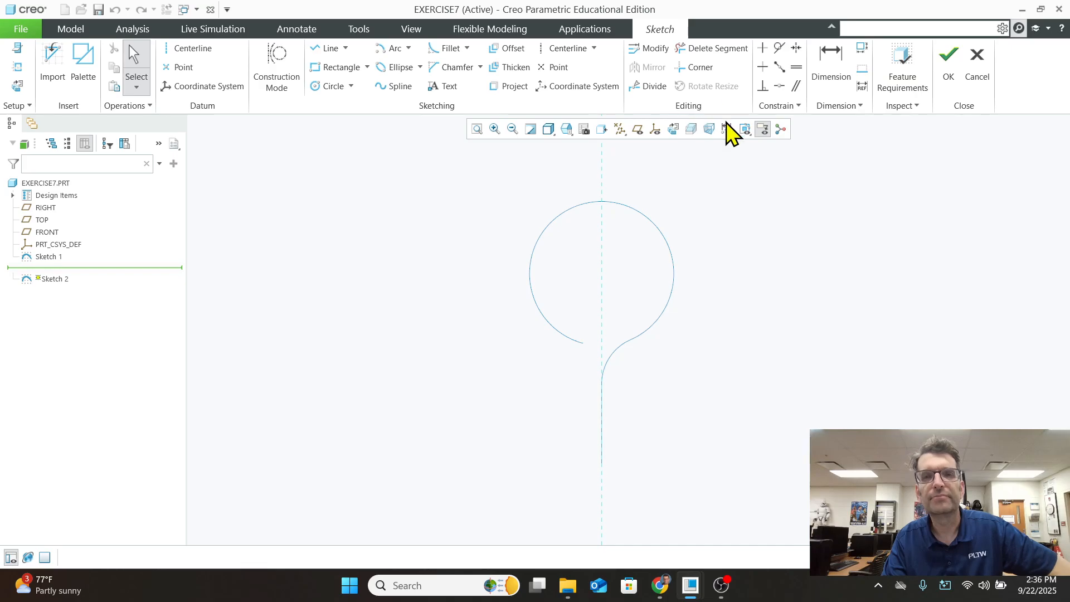
pyautogui.click(548, 130)
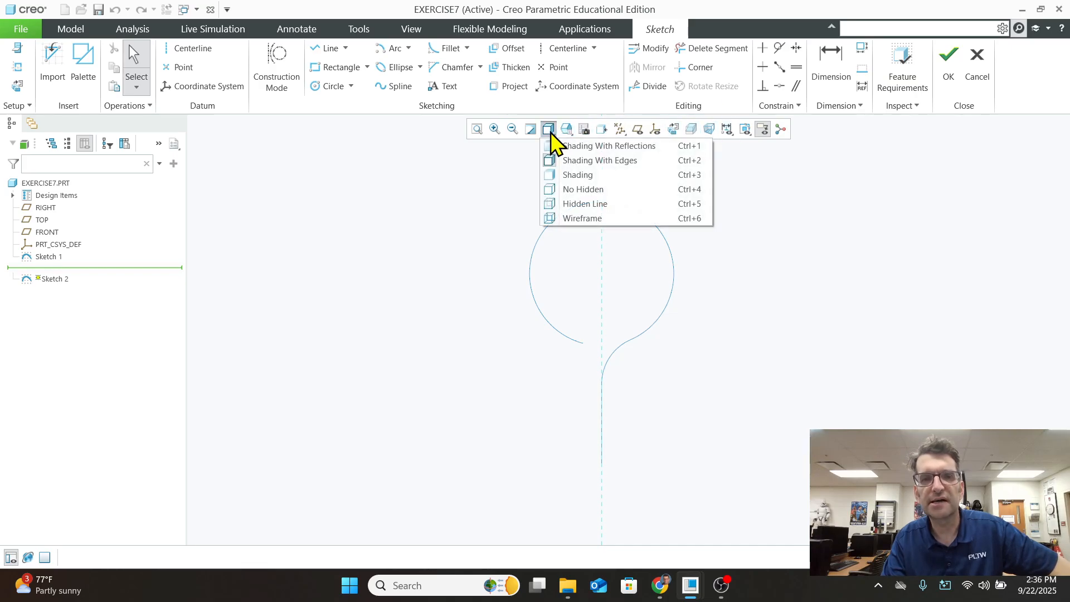
pyautogui.click(567, 131)
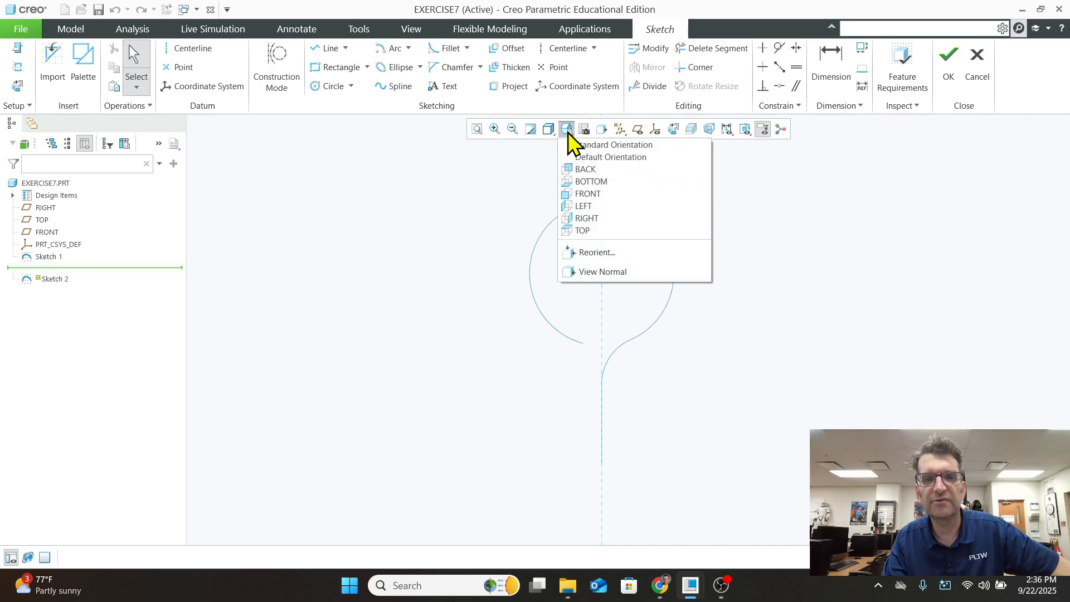
pyautogui.click(586, 220)
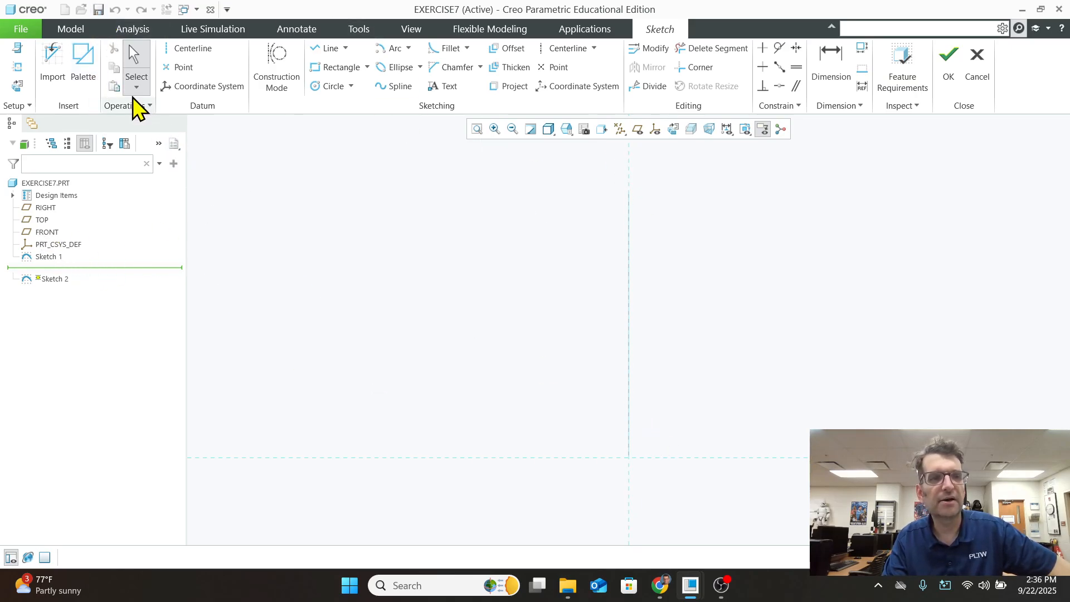
# Draw a line chain from the origin: about 1.38 straight up, slanting up to about 1.09 sideways, then about 3.27 vertically
pyautogui.click(335, 49)
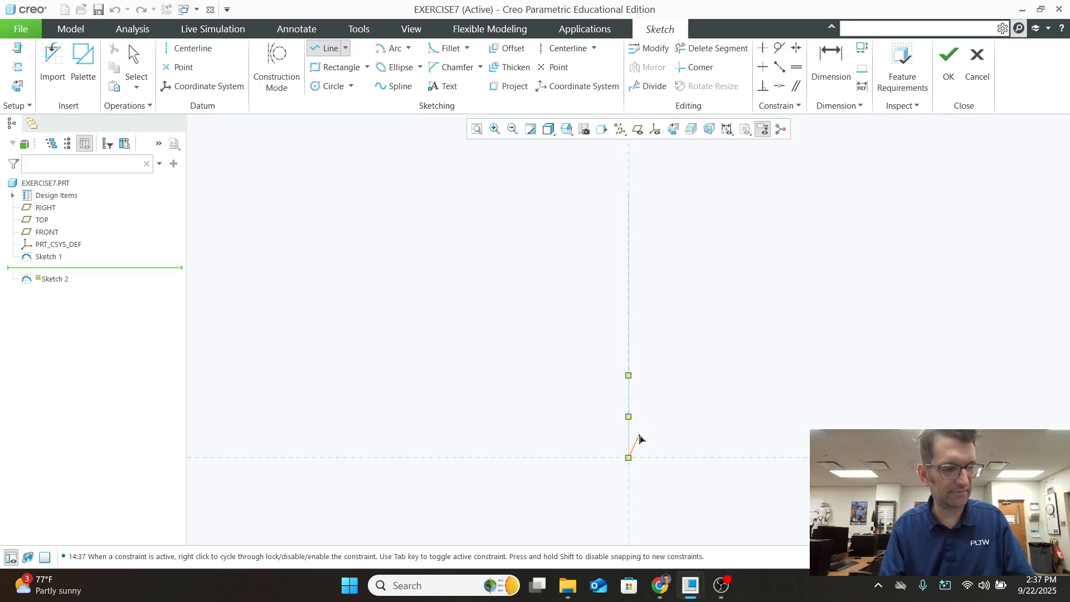
pyautogui.click(628, 391)
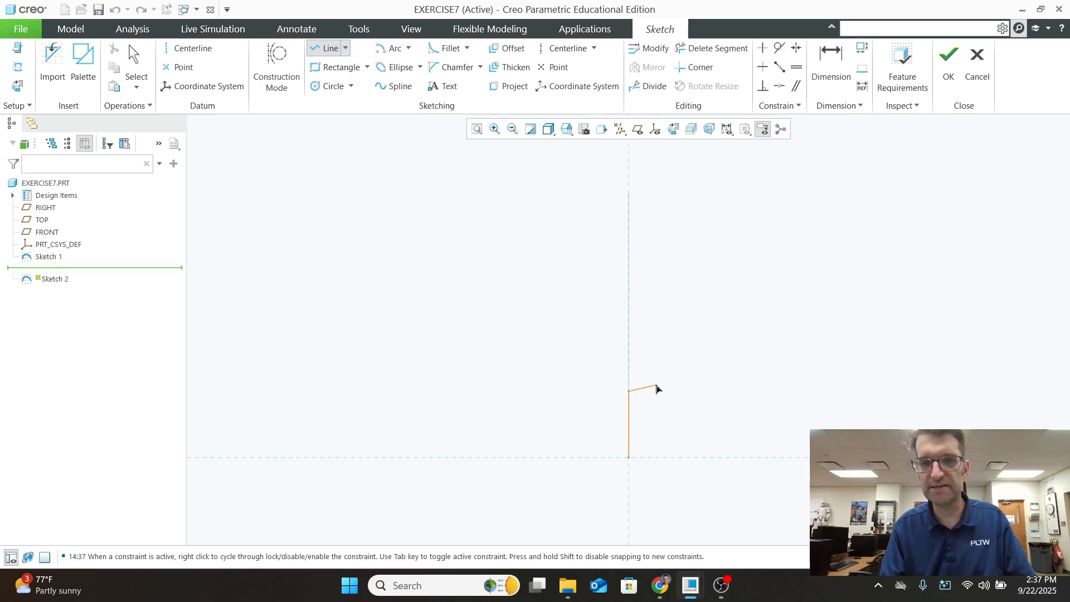
pyautogui.click(681, 357)
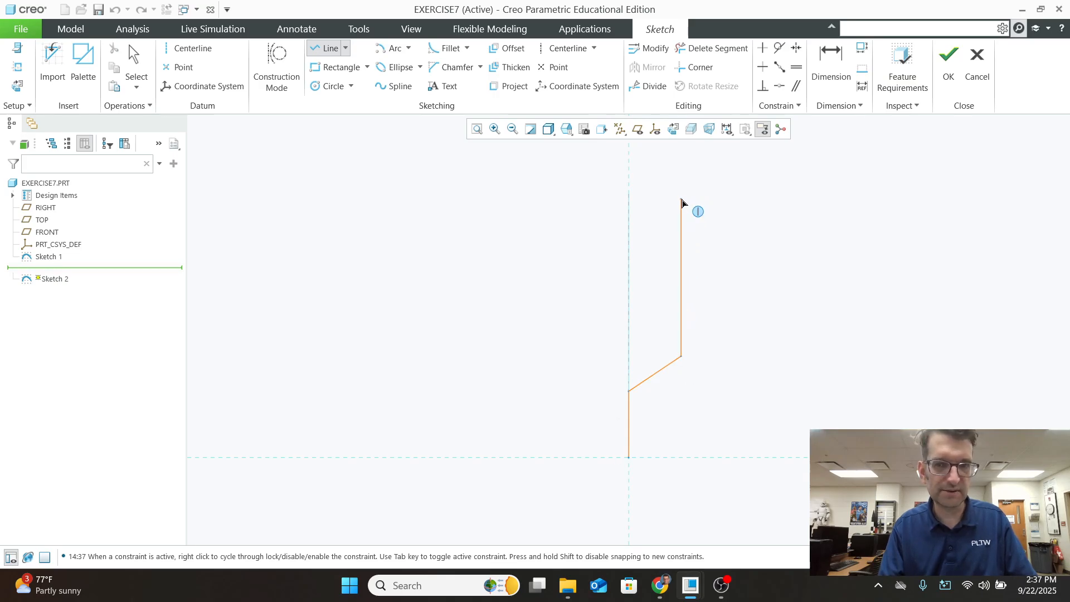
pyautogui.click(682, 203)
pyautogui.middleClick(683, 204)
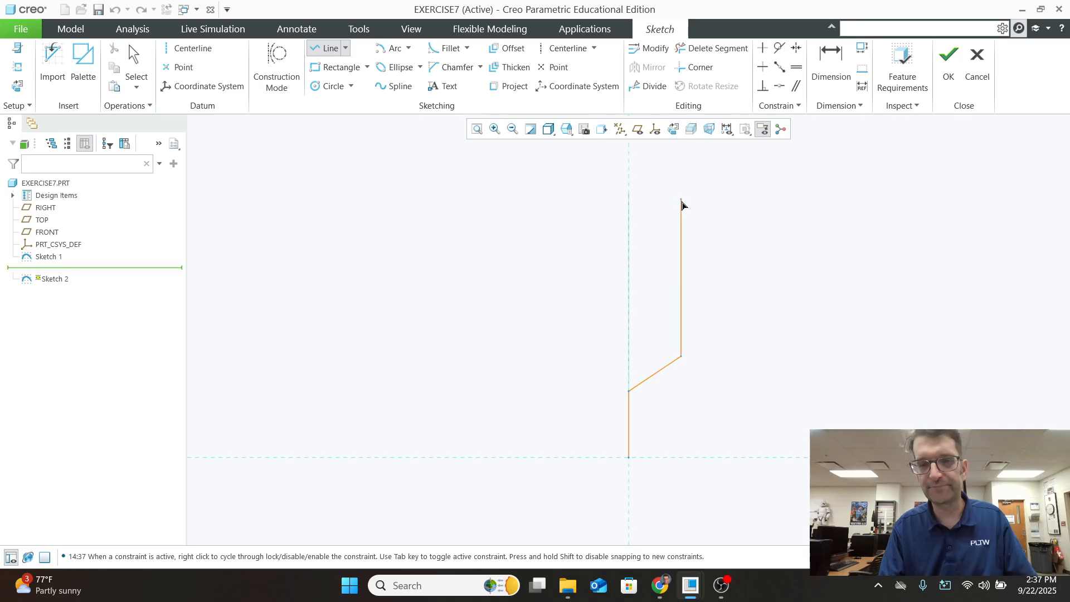
# Set the angle between the lower vertical line and the slanted line to 130 degrees
pyautogui.scroll(-2, 684, 204)
pyautogui.scroll(1, 710, 385)
pyautogui.scroll(-3, 706, 384)
pyautogui.scroll(2, 706, 374)
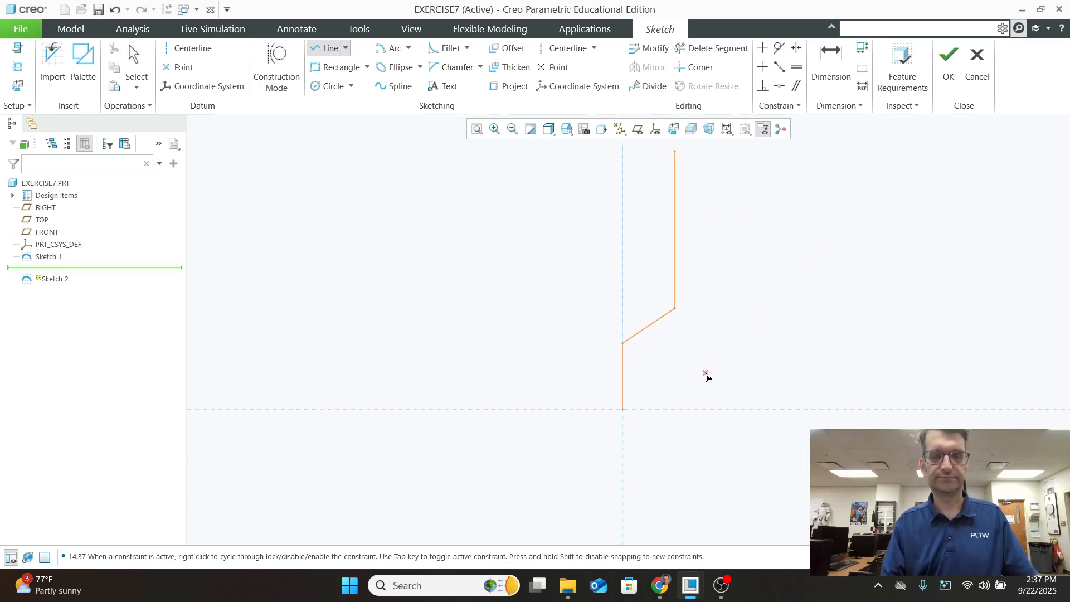
pyautogui.scroll(1, 686, 373)
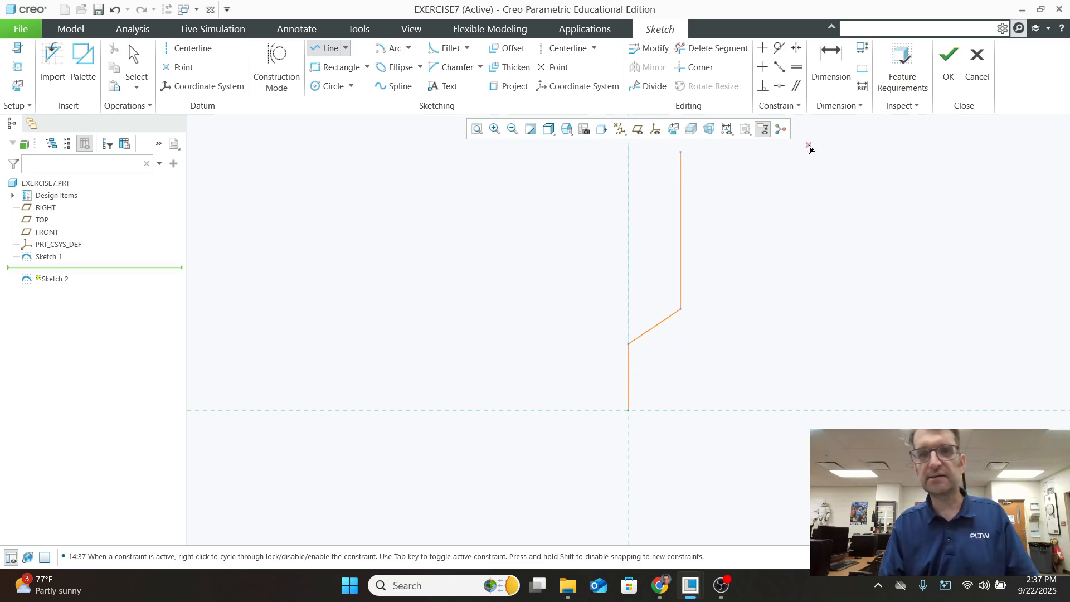
pyautogui.click(845, 83)
pyautogui.scroll(2, 642, 363)
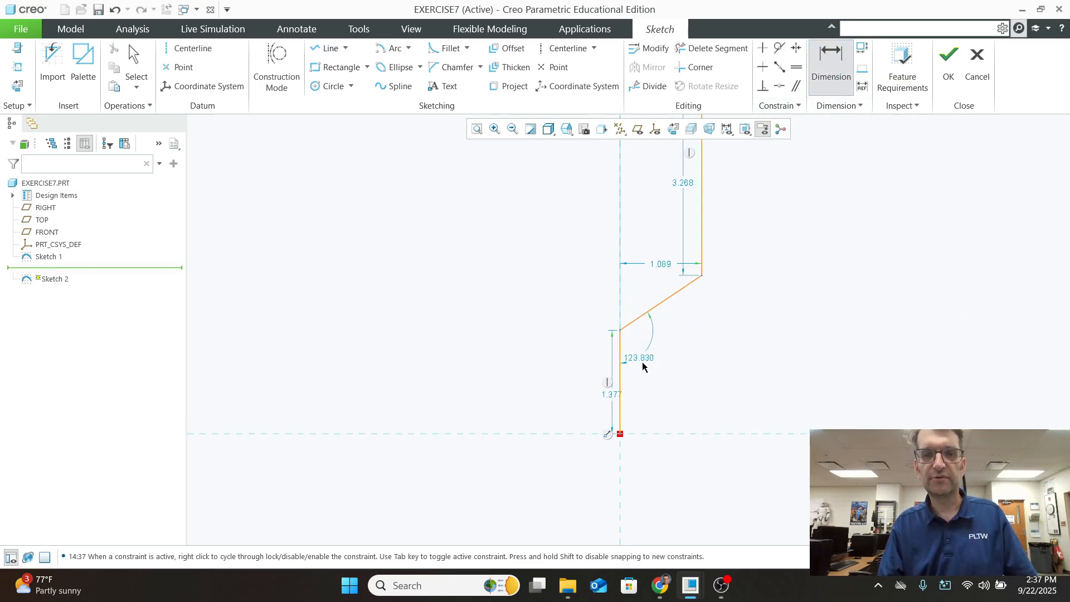
pyautogui.doubleClick(640, 358)
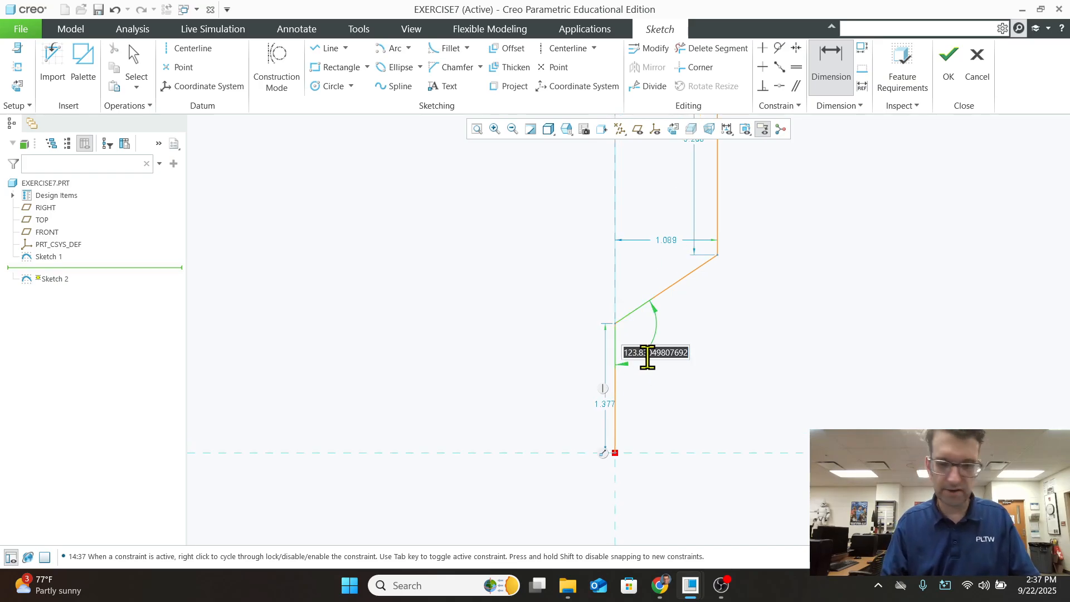
pyautogui.write('130')
pyautogui.press('Return')
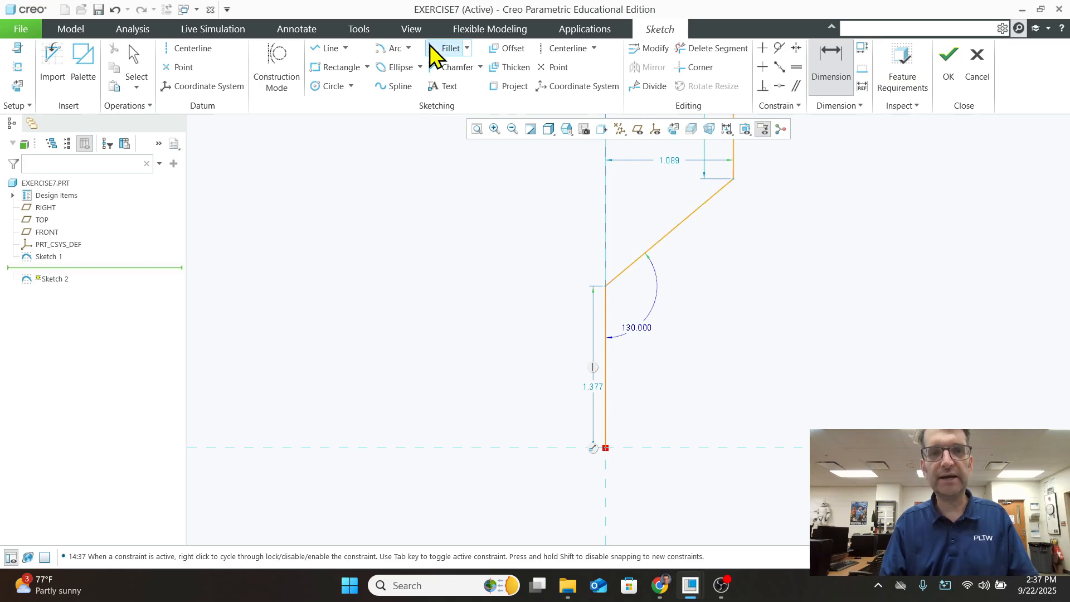
# Fillet the corner between the lower vertical line and the slanted line, and set its radius to 1
pyautogui.click(392, 48)
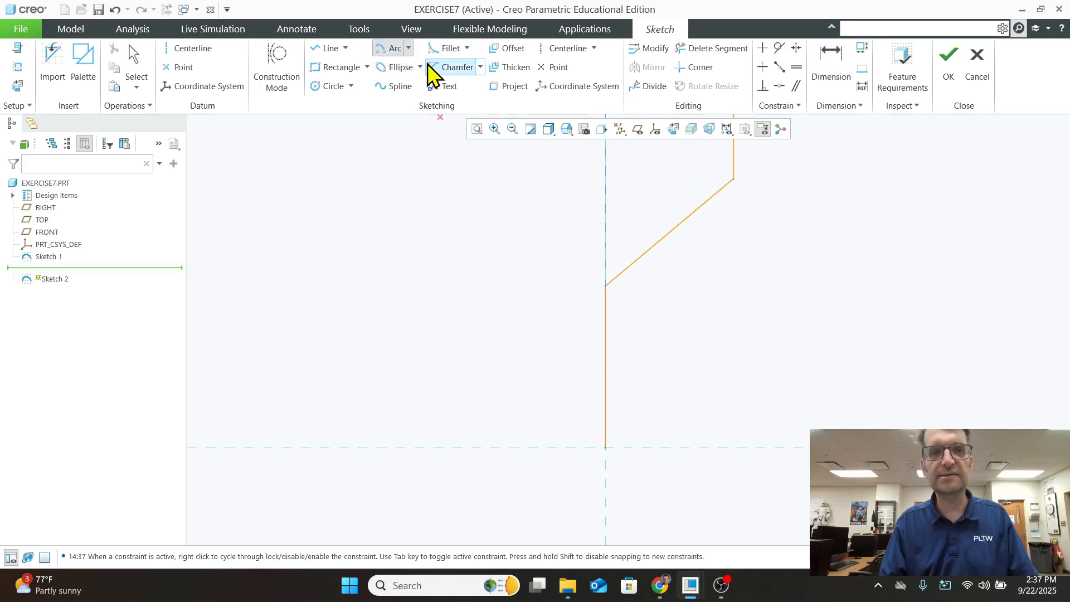
pyautogui.click(451, 49)
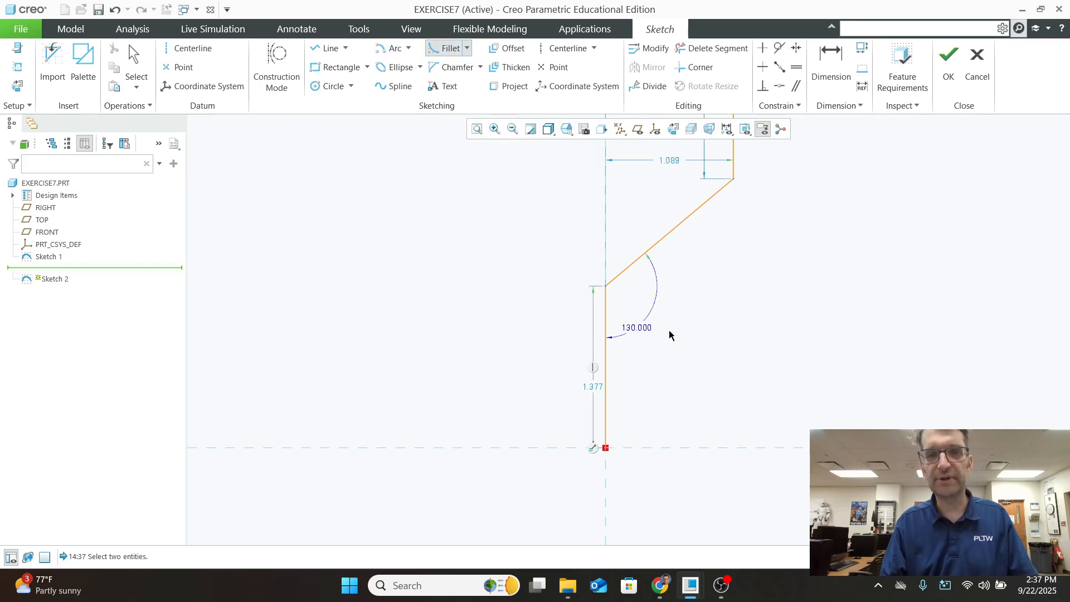
pyautogui.scroll(-1, 613, 309)
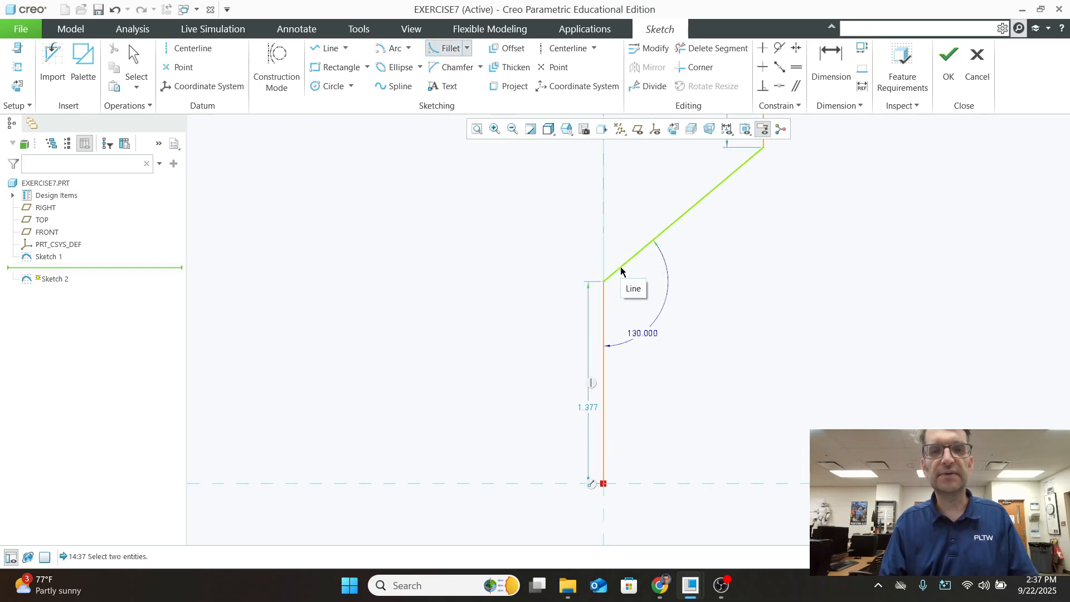
pyautogui.click(620, 267)
pyautogui.click(604, 302)
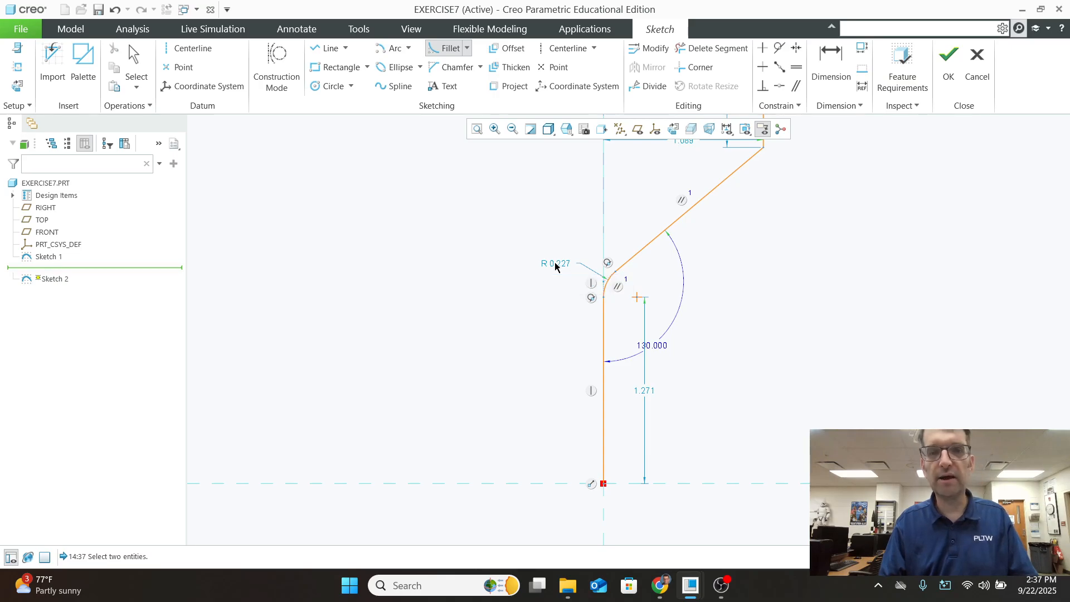
pyautogui.middleClick(564, 256)
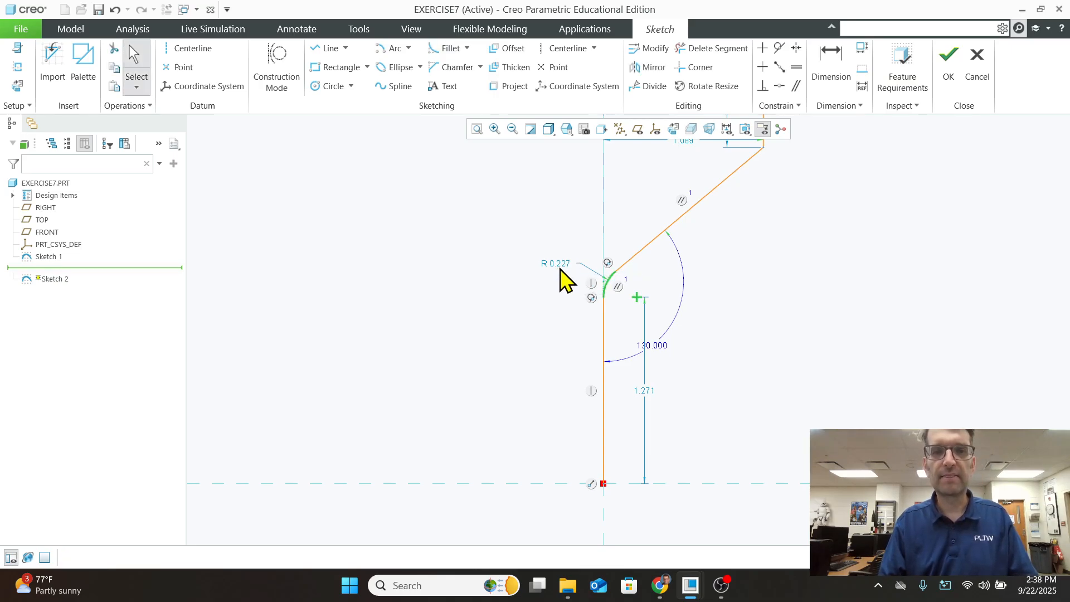
pyautogui.doubleClick(560, 265)
pyautogui.write('1')
pyautogui.press('Return')
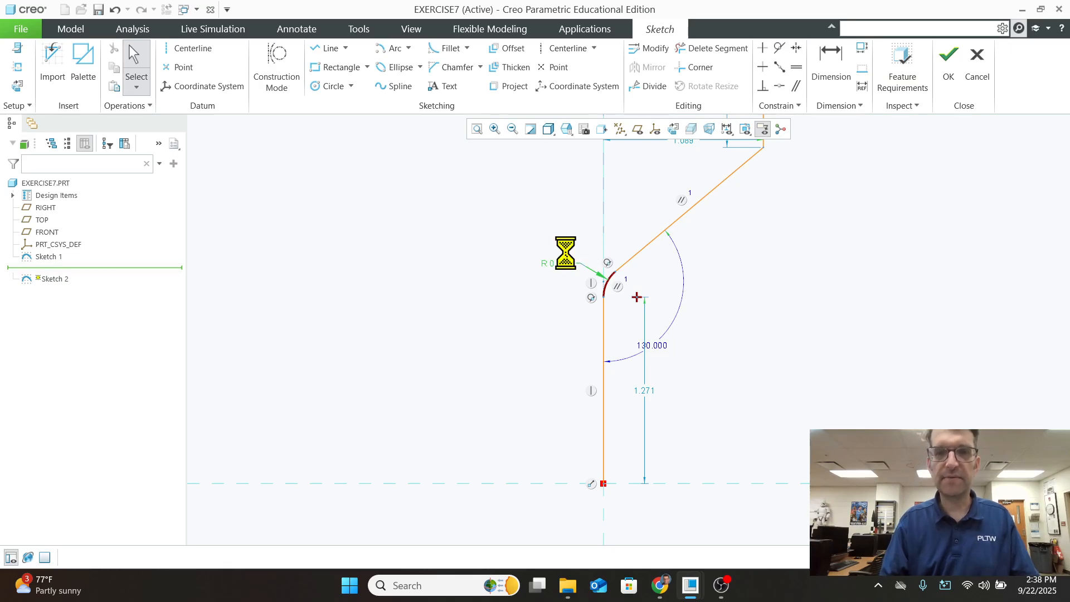
# Fillet the corner between the slanted line and the upper vertical line with a radius of about 0.34
pyautogui.scroll(-4, 888, 287)
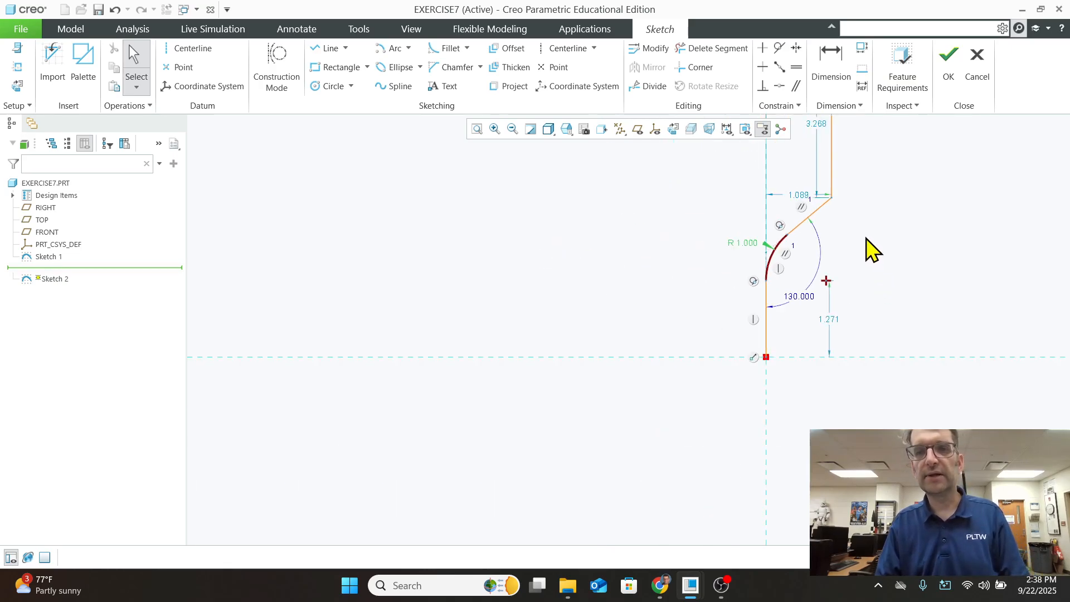
pyautogui.scroll(4, 866, 243)
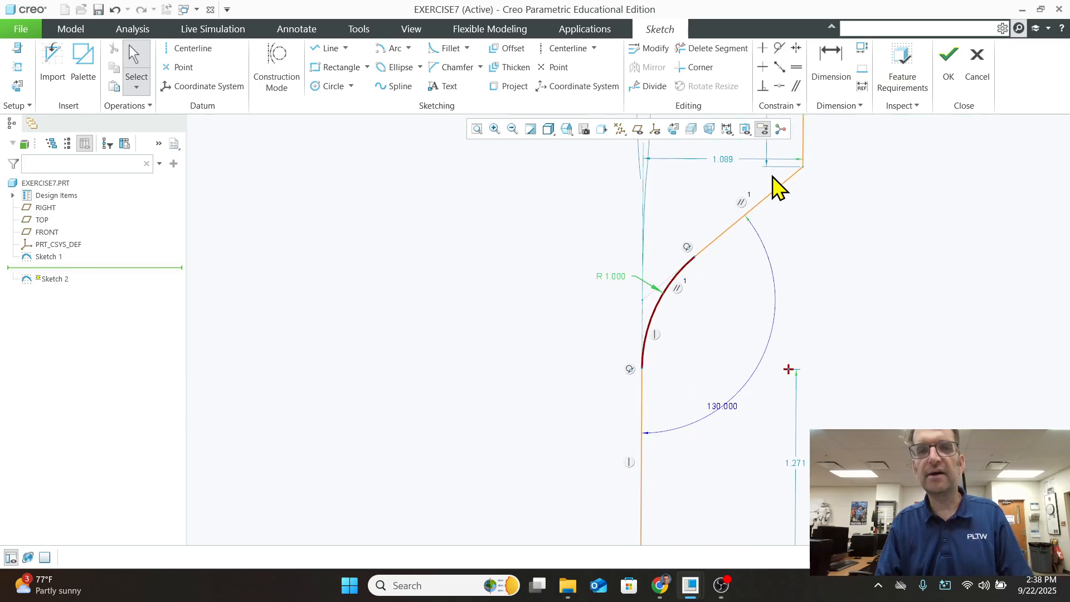
pyautogui.click(793, 184)
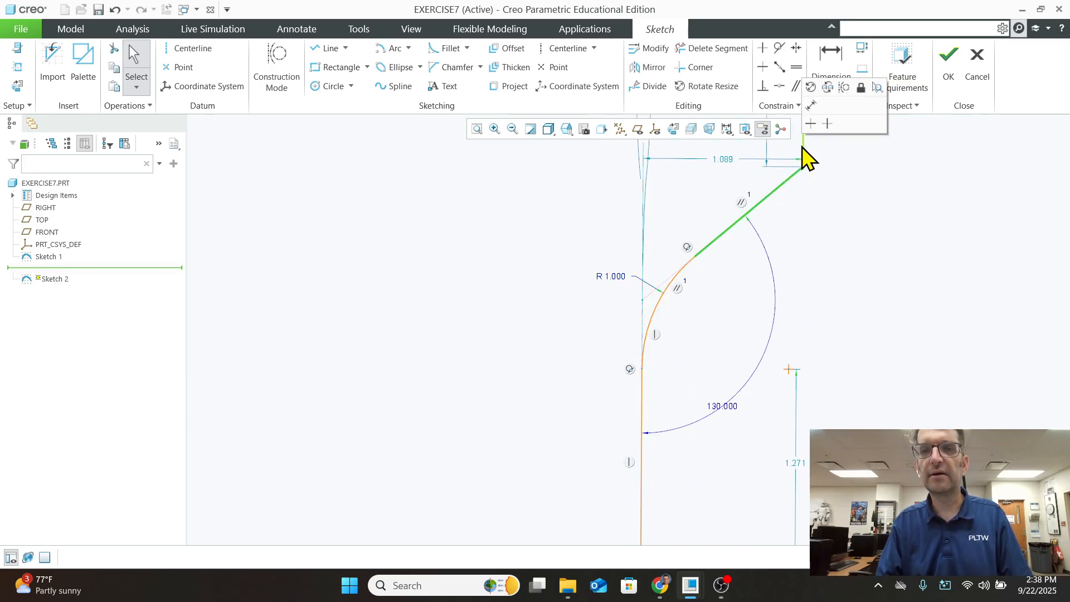
pyautogui.click(803, 148)
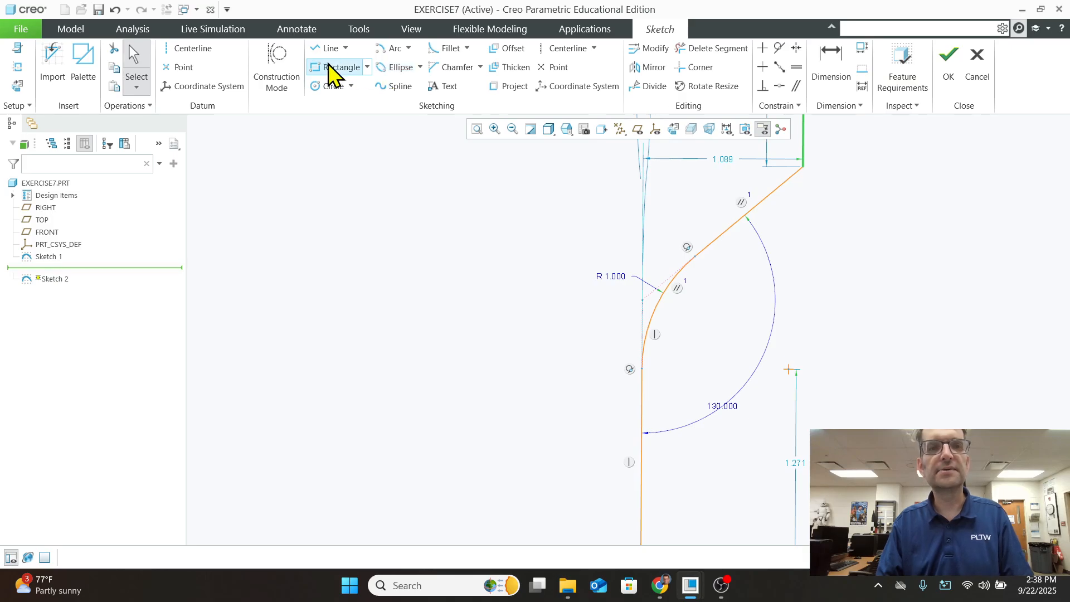
pyautogui.click(449, 50)
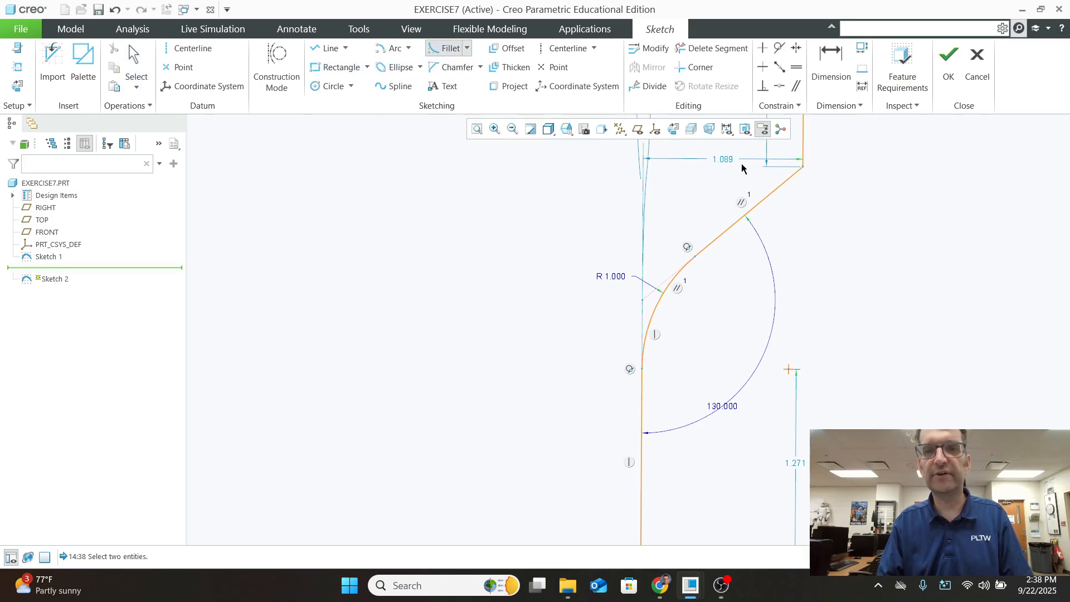
pyautogui.click(803, 140)
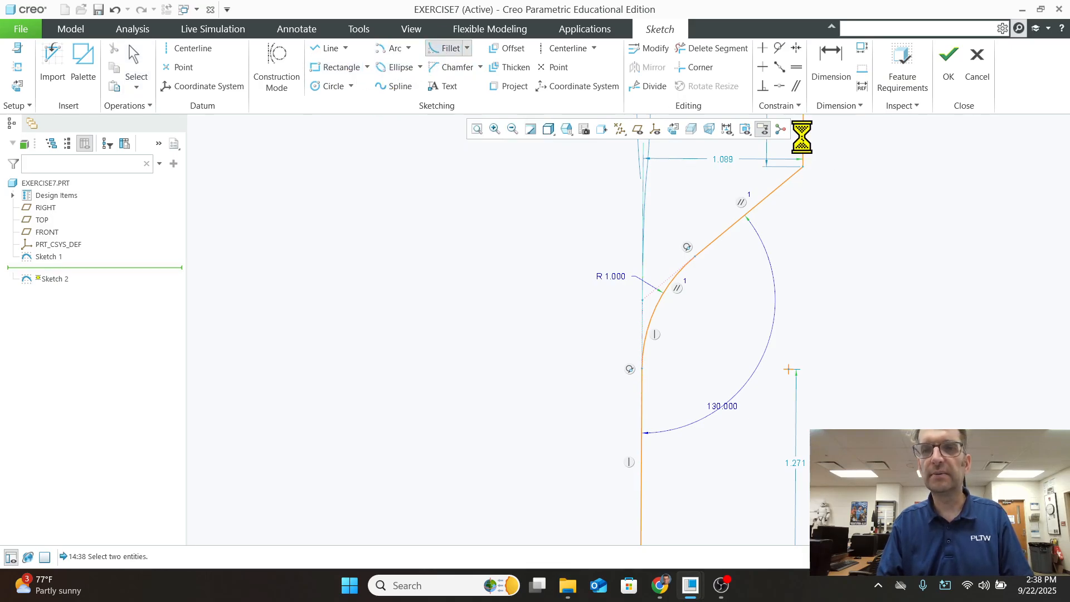
pyautogui.click(787, 182)
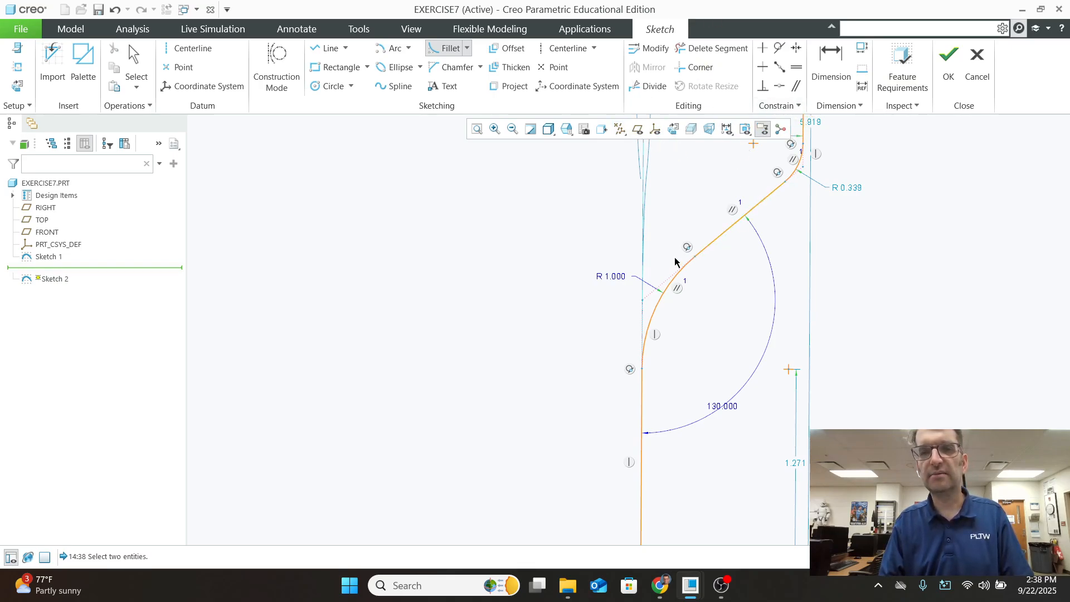
# Constrain the upper fillet radius and the upper vertical line's horizontal offset to equal the lower fillet's radius dimension
pyautogui.click(797, 68)
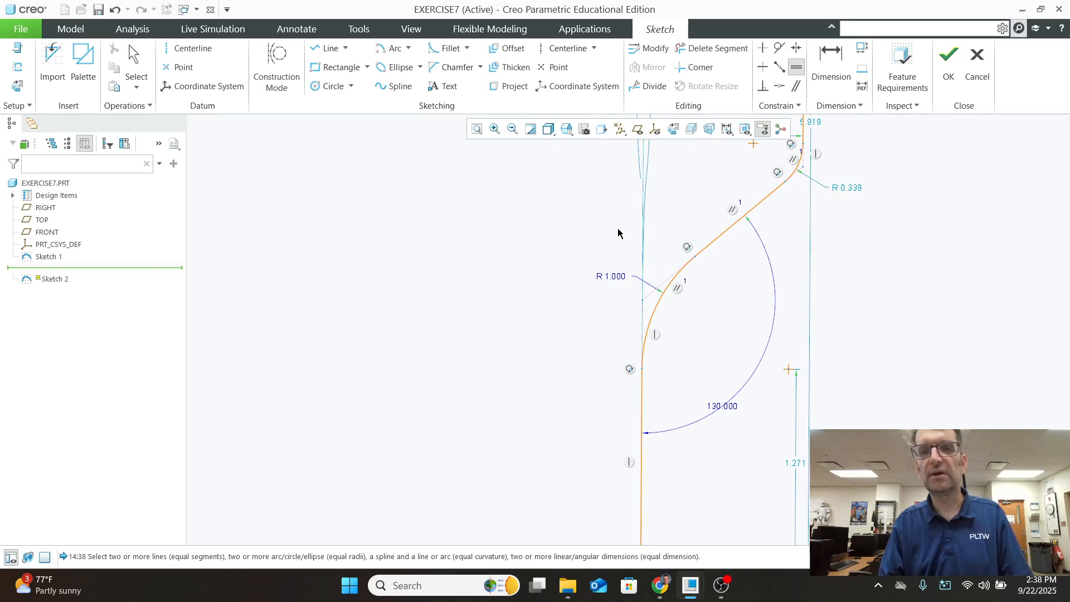
pyautogui.click(607, 279)
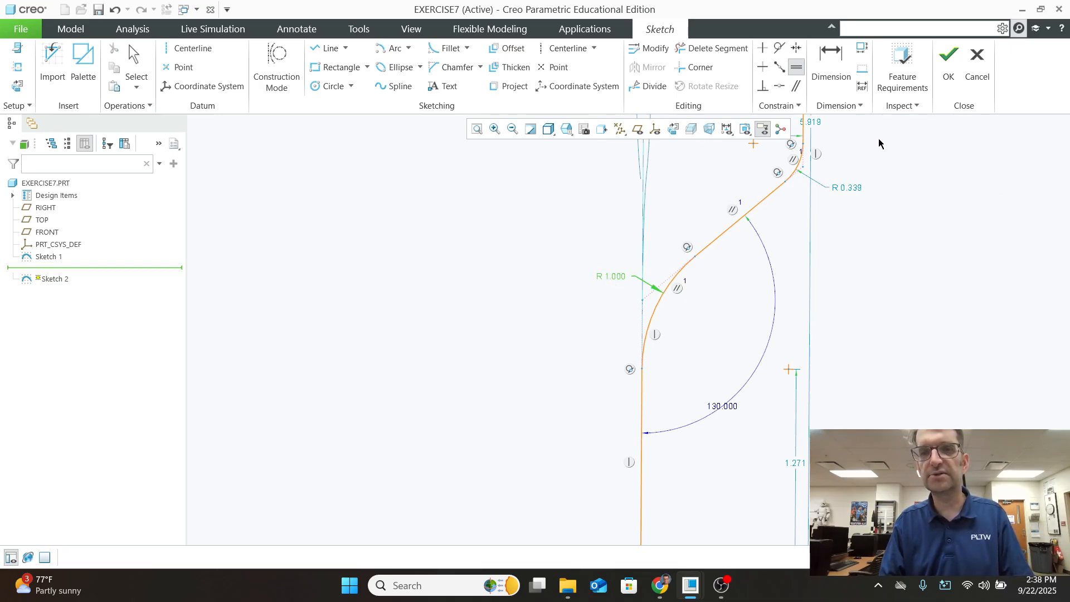
pyautogui.click(843, 188)
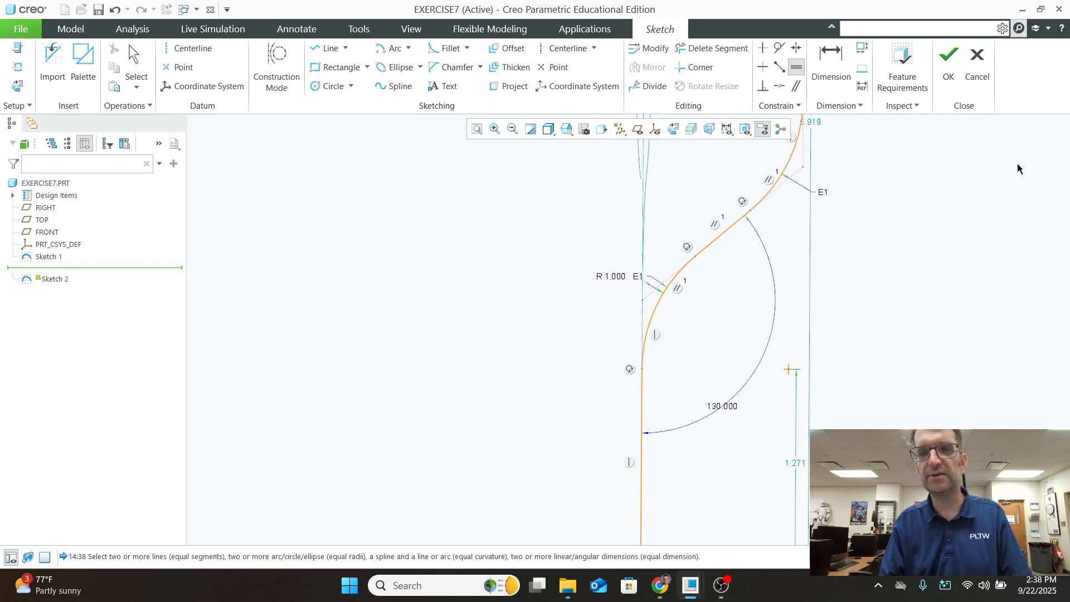
pyautogui.scroll(2, 835, 234)
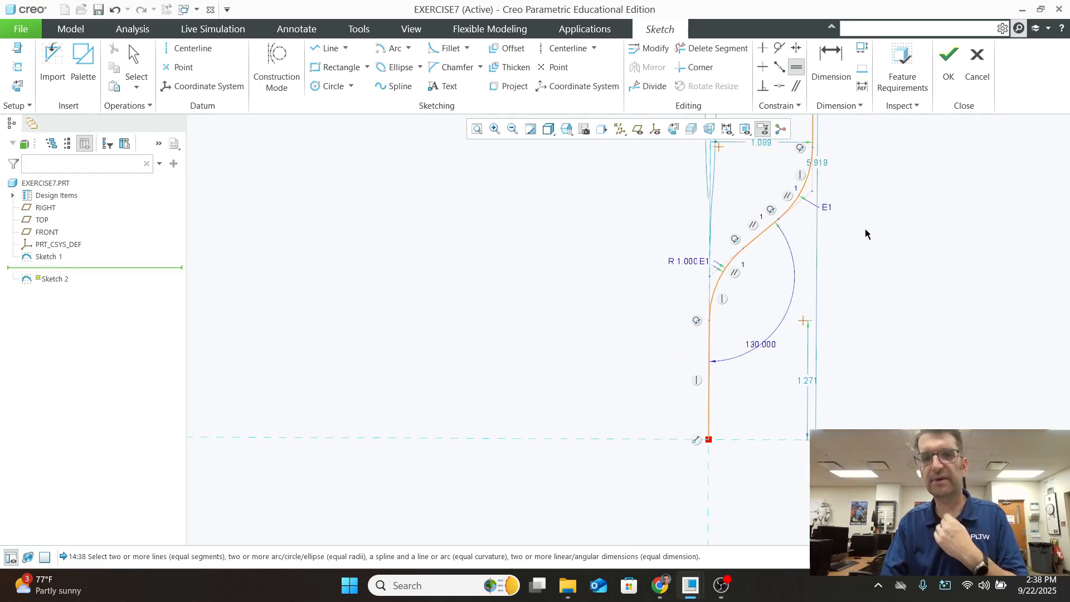
pyautogui.scroll(-3, 865, 233)
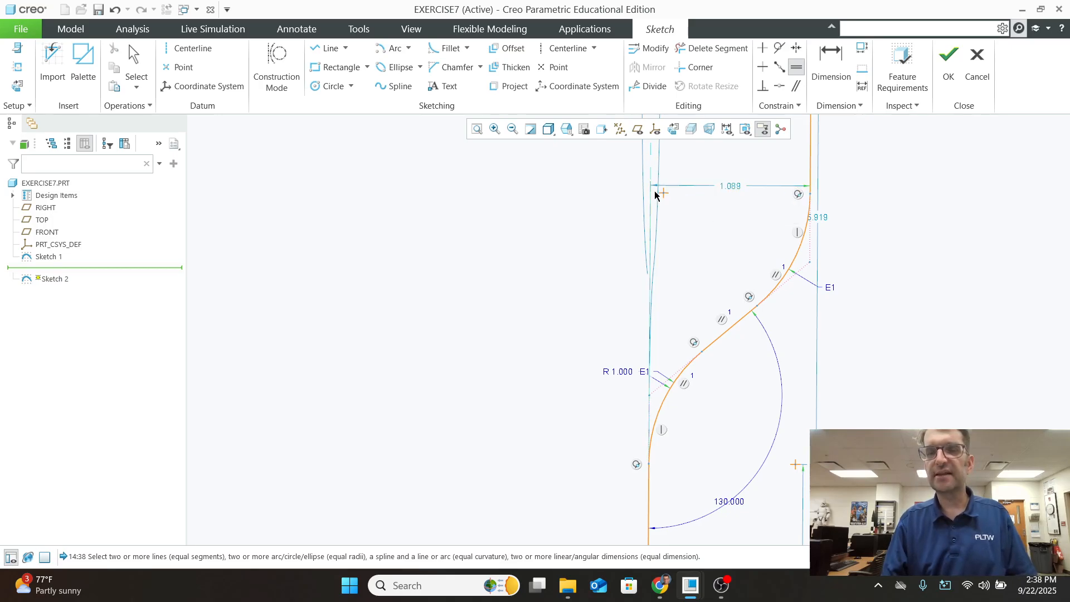
pyautogui.click(726, 186)
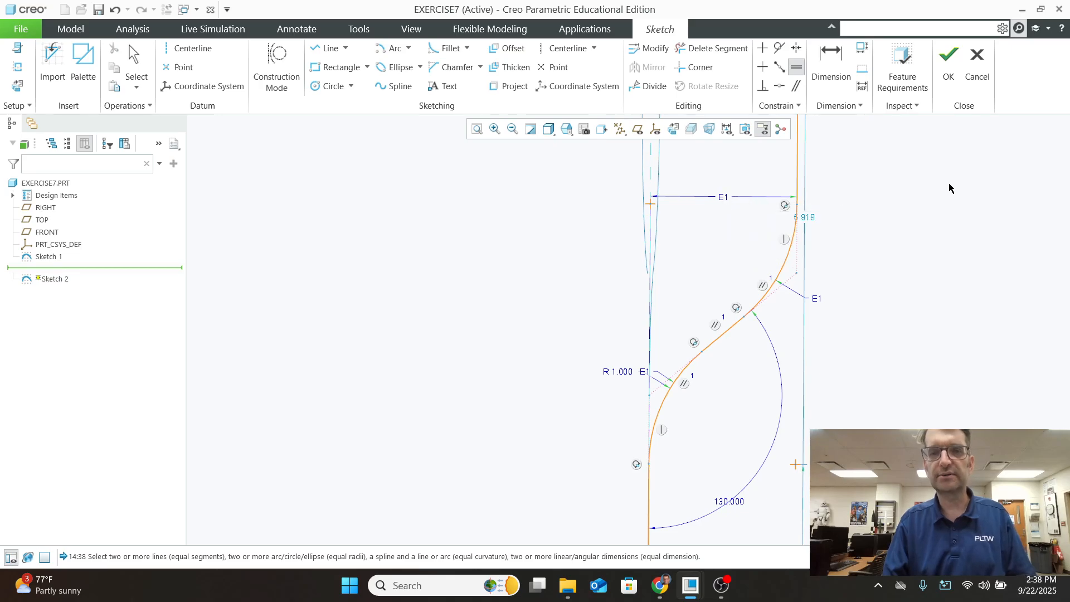
# Remove the equal constraint from the upper vertical line's horizontal offset dimension
pyautogui.middleClick(722, 207)
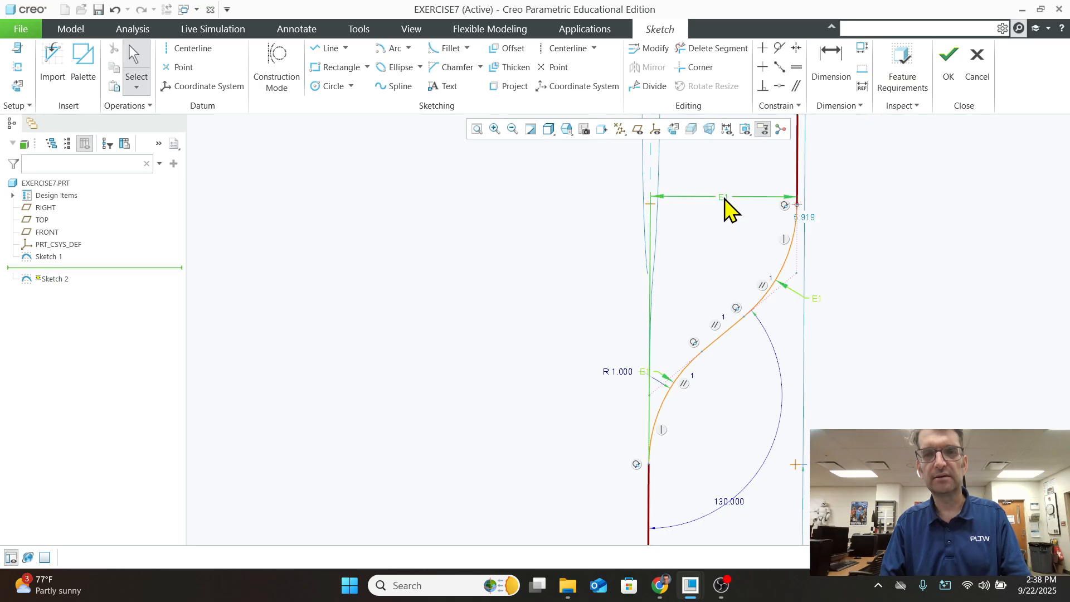
pyautogui.click(723, 197)
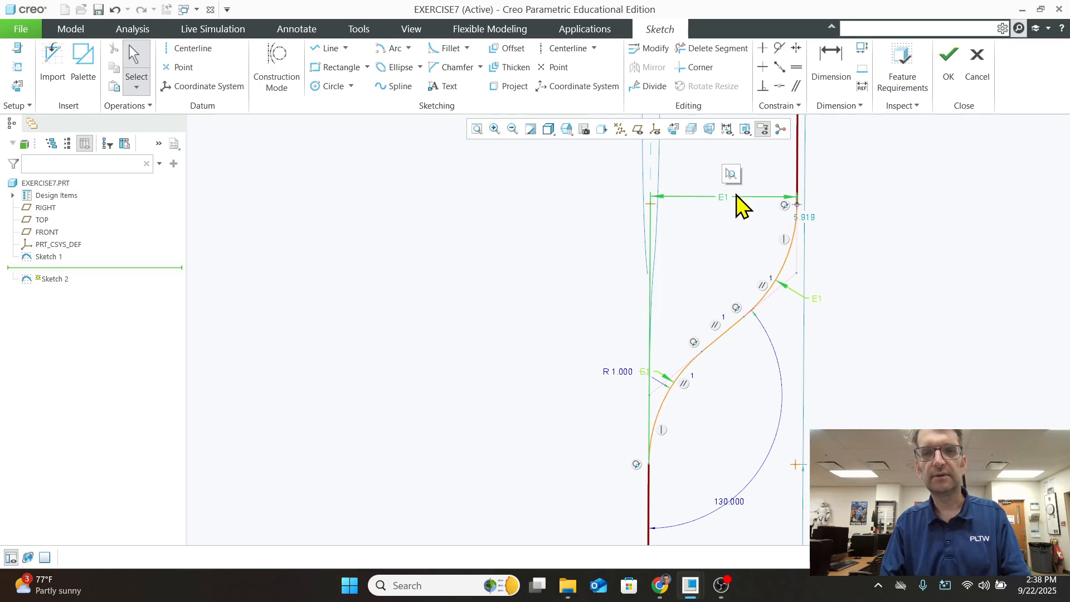
pyautogui.press('Delete')
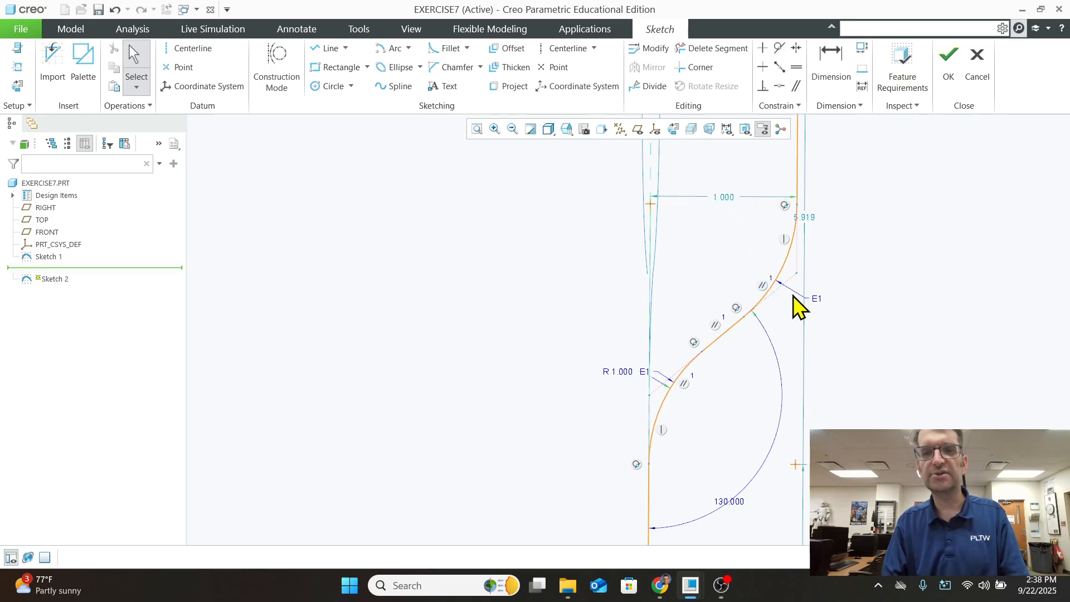
pyautogui.scroll(1, 767, 228)
pyautogui.scroll(-1, 766, 229)
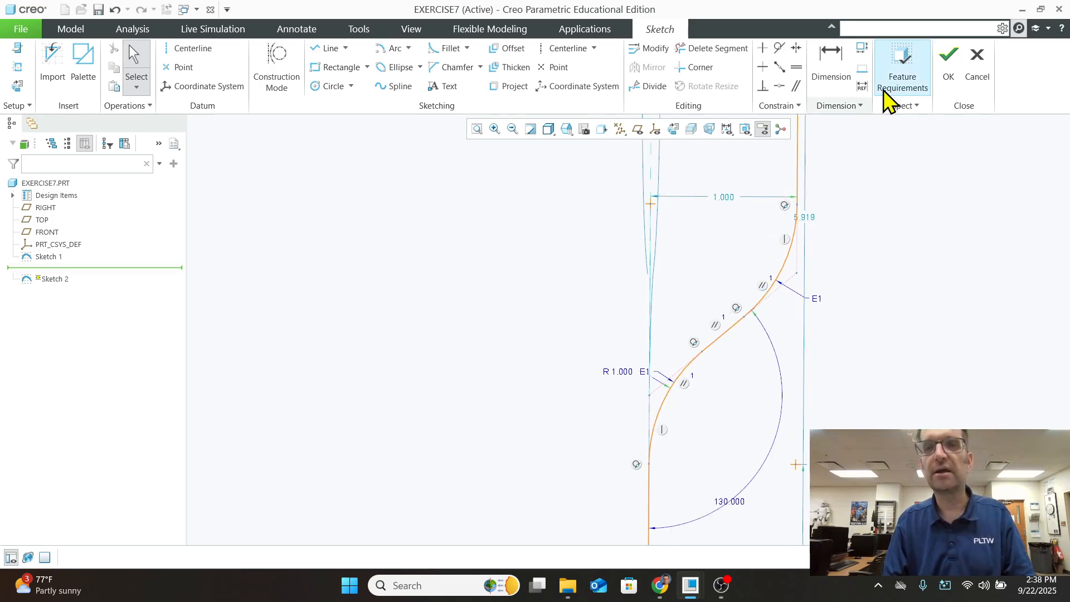
# Orient the sketch to the RIGHT view and examine the whole side profile for its remaining dimensions
pyautogui.click(567, 130)
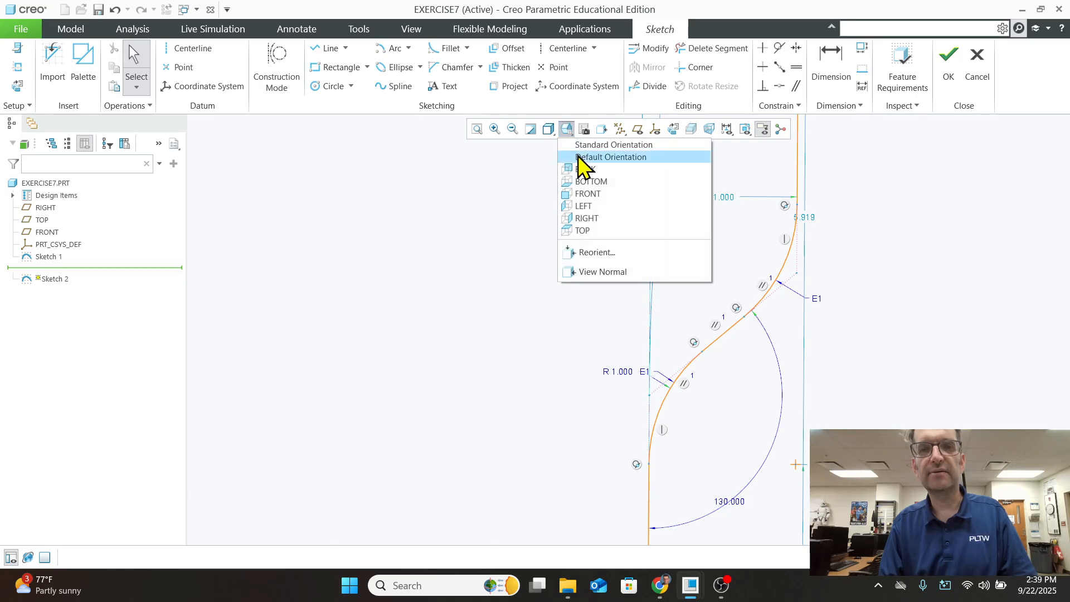
pyautogui.click(566, 131)
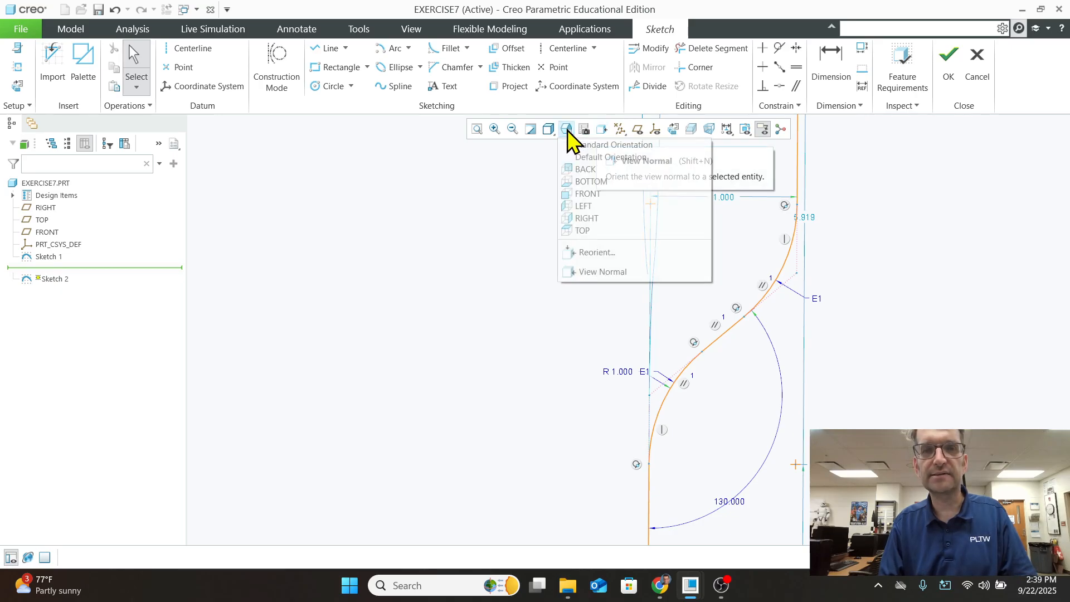
pyautogui.click(590, 219)
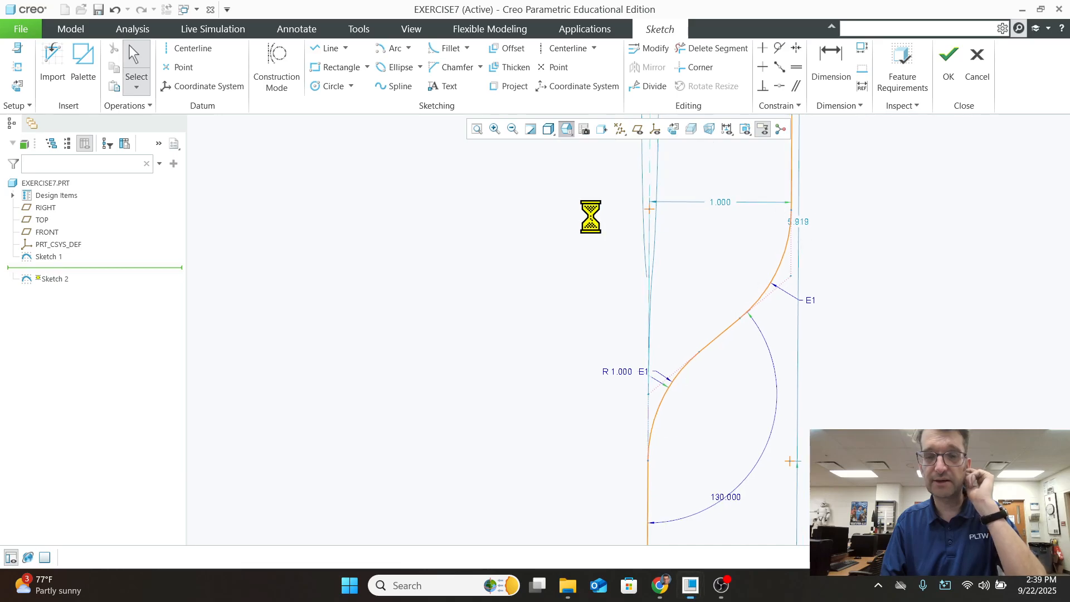
pyautogui.scroll(-1, 707, 334)
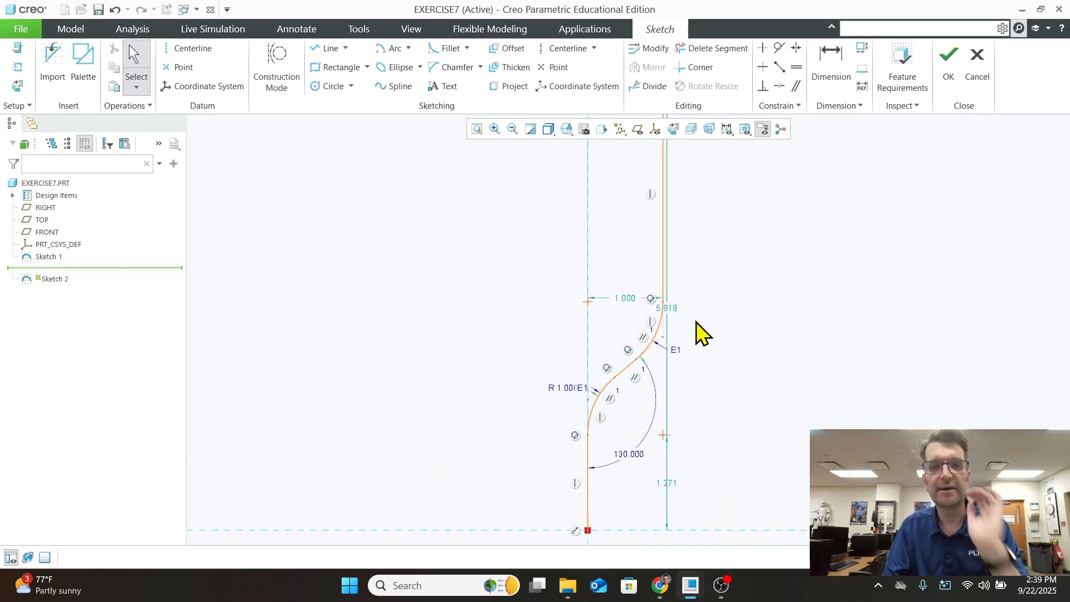
pyautogui.scroll(-1, 717, 378)
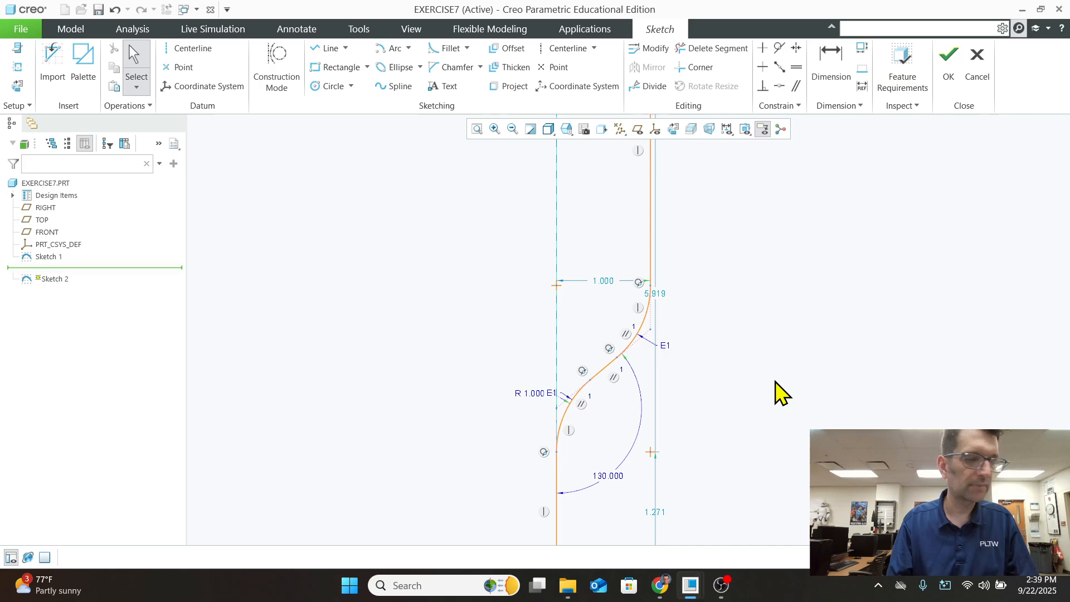
pyautogui.scroll(1, 746, 295)
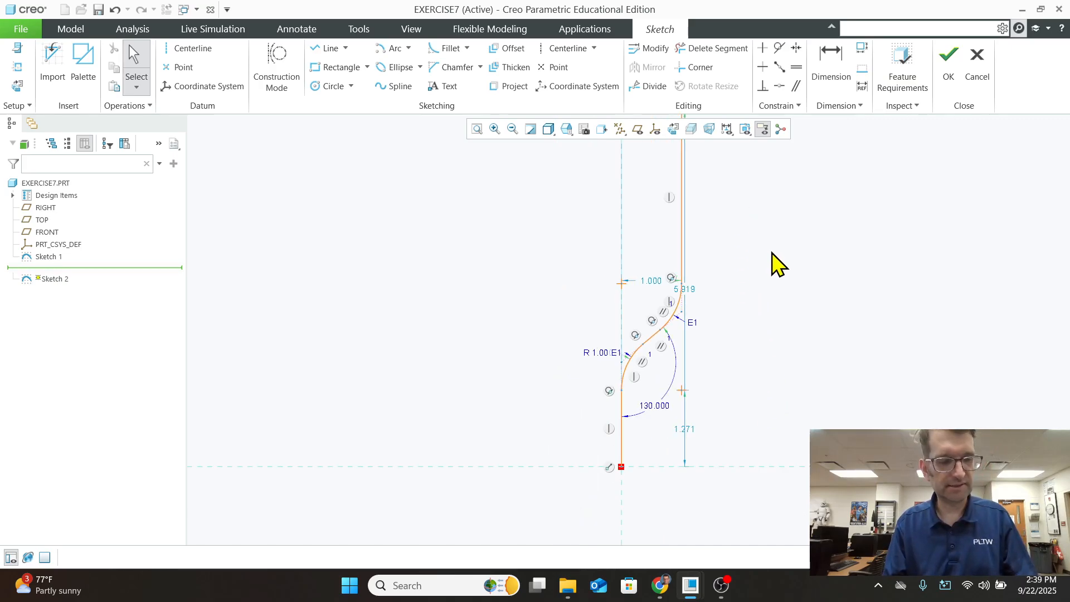
pyautogui.keyDown('shift'); pyautogui.moveTo(773, 248); pyautogui.dragTo(731, 340, button='middle'); pyautogui.keyUp('shift')
pyautogui.scroll(-2, 658, 389)
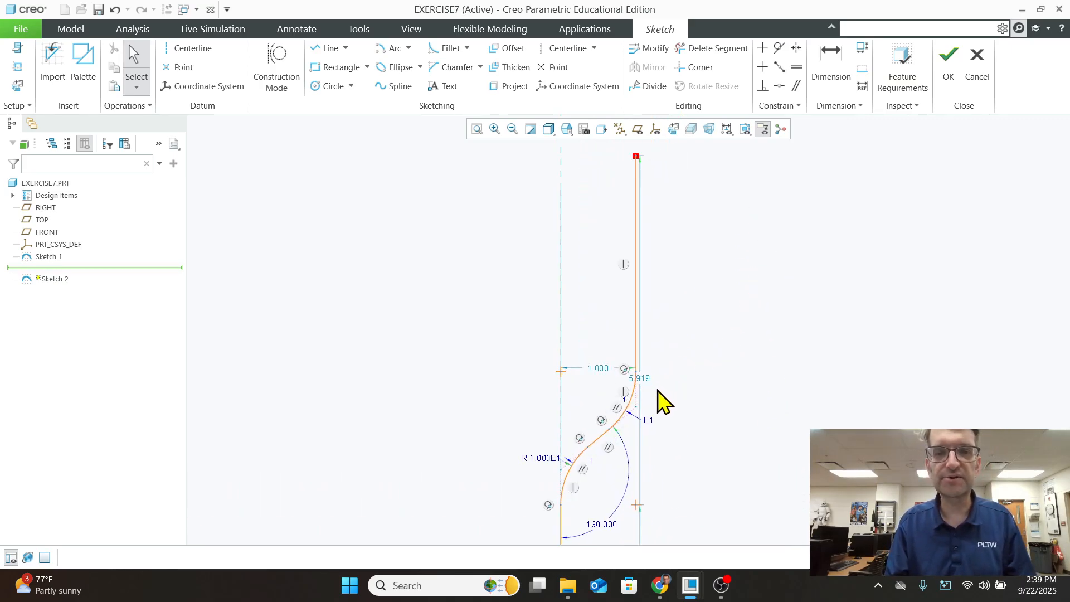
pyautogui.scroll(2, 674, 343)
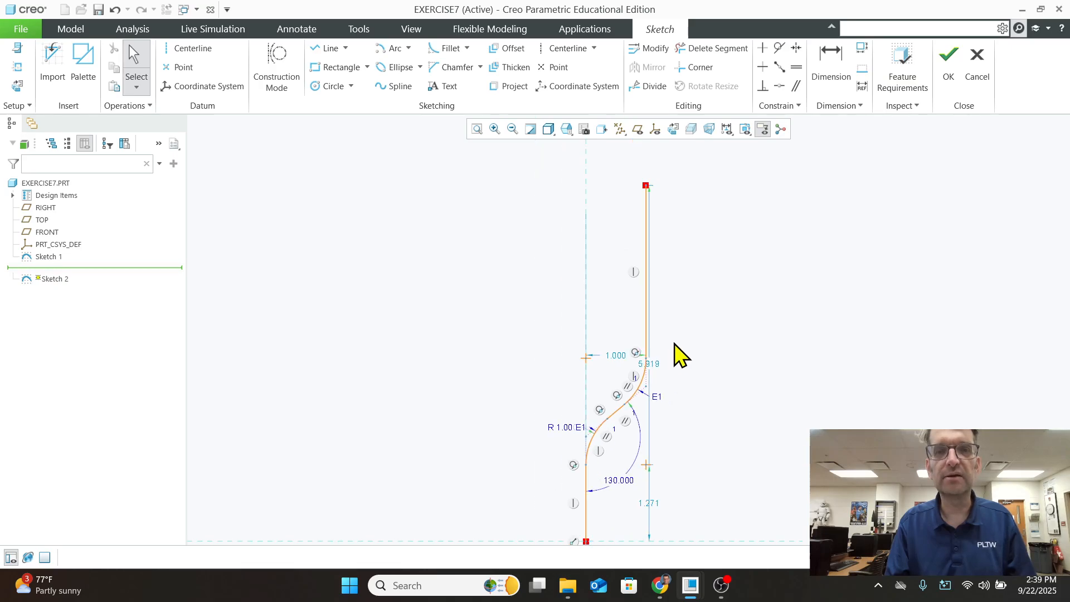
# Dimension the length of the upper vertical line and set it to 2.250
pyautogui.click(832, 59)
pyautogui.click(646, 191)
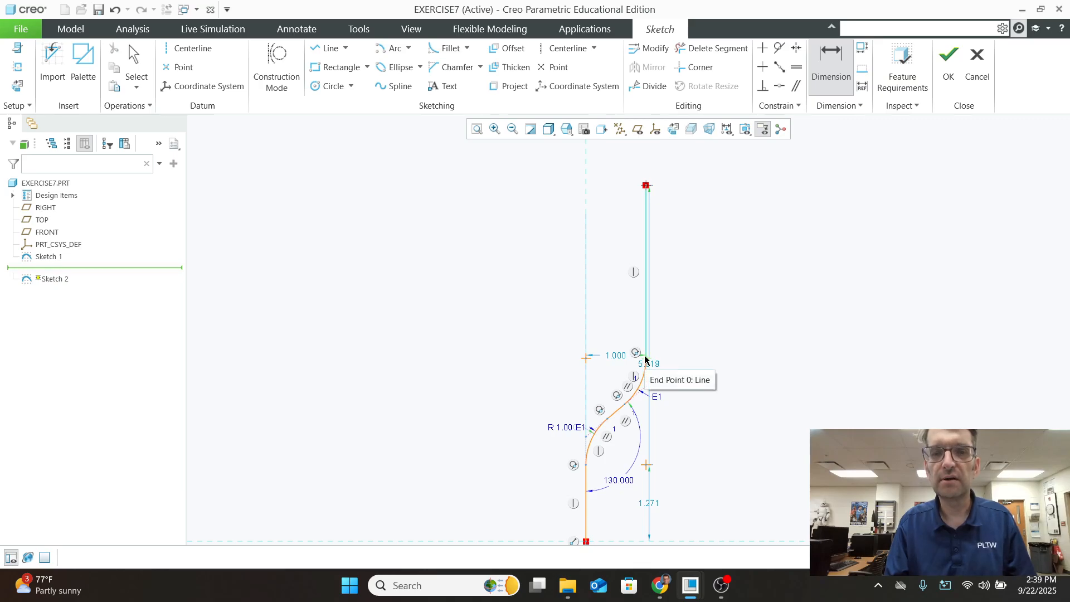
pyautogui.middleClick(754, 304)
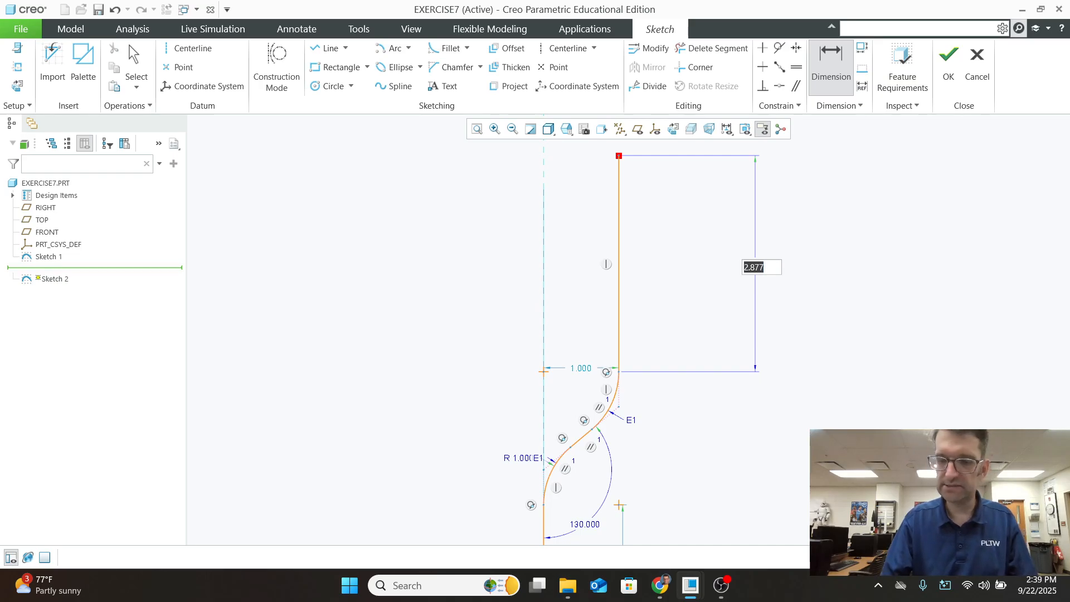
pyautogui.write('2.250')
pyautogui.press('Return')
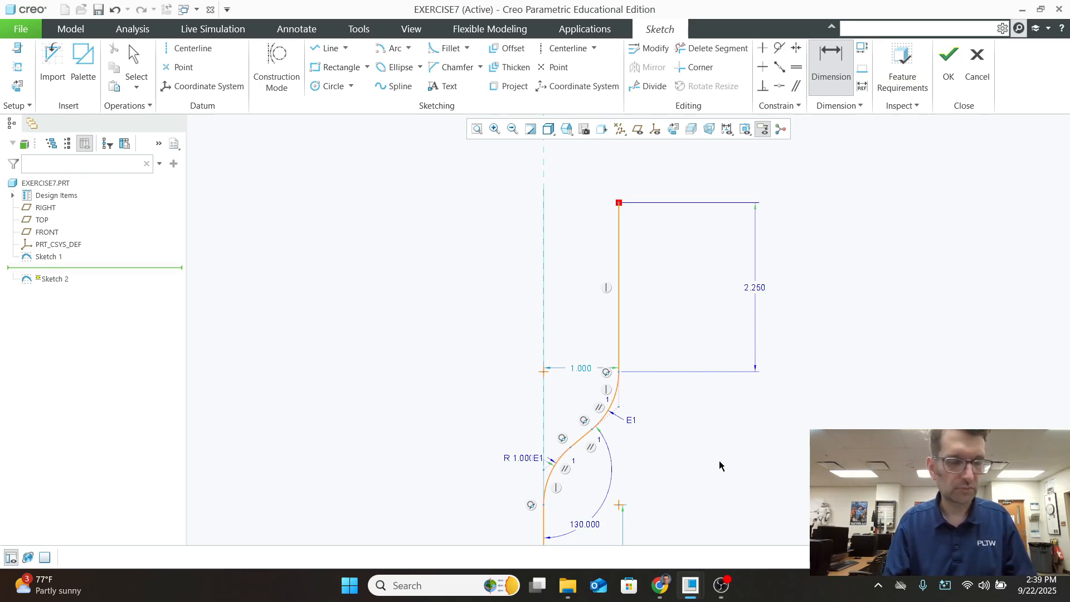
# Set the vertical distance from the horizontal reference to the lower fillet's center to 1.7
pyautogui.moveTo(686, 597)
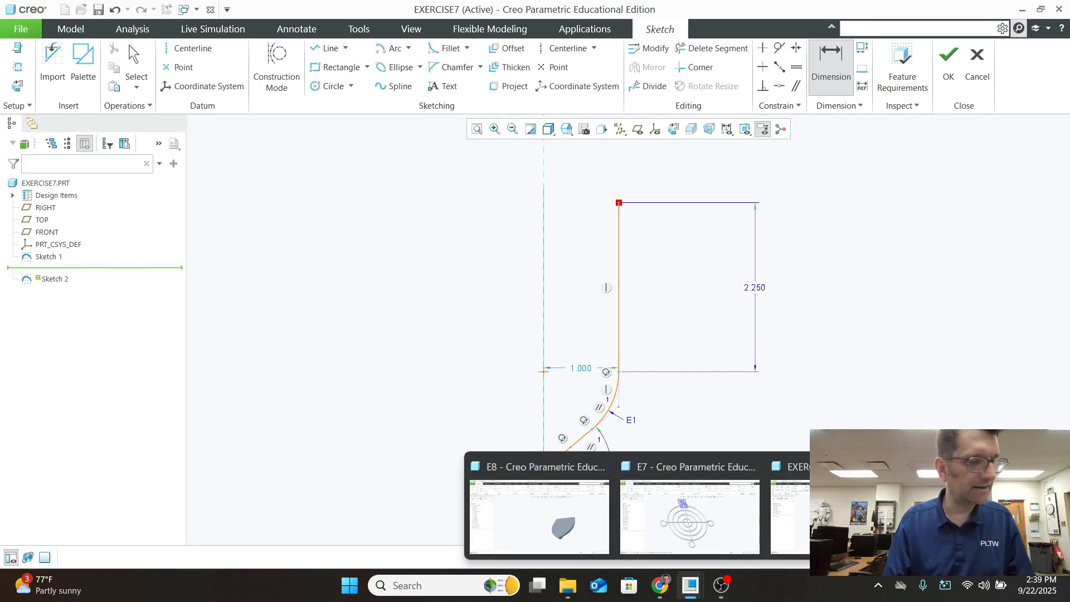
pyautogui.moveTo(721, 591)
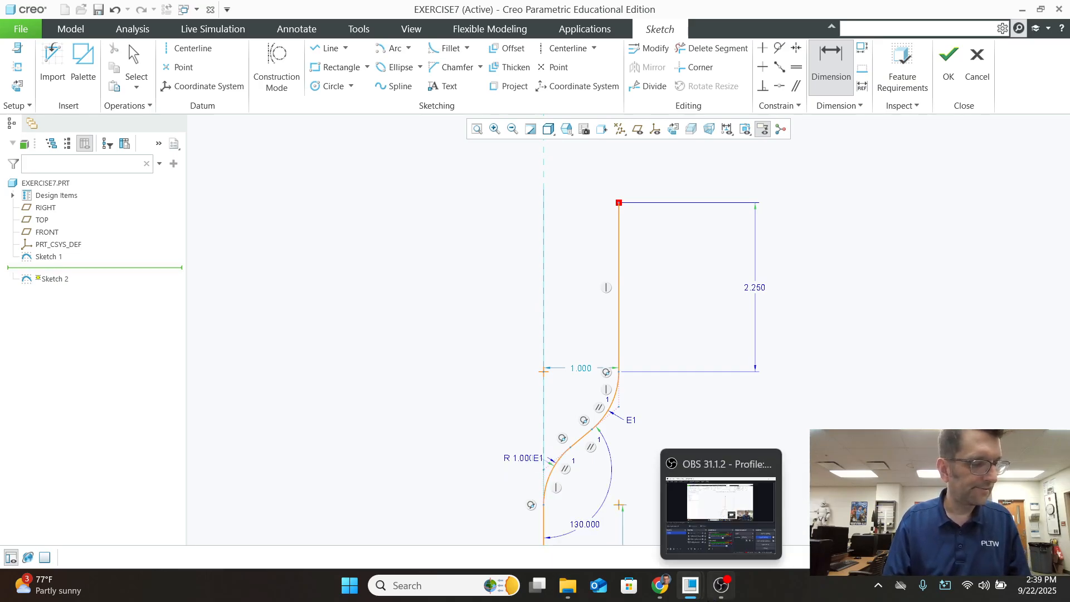
pyautogui.moveTo(660, 586)
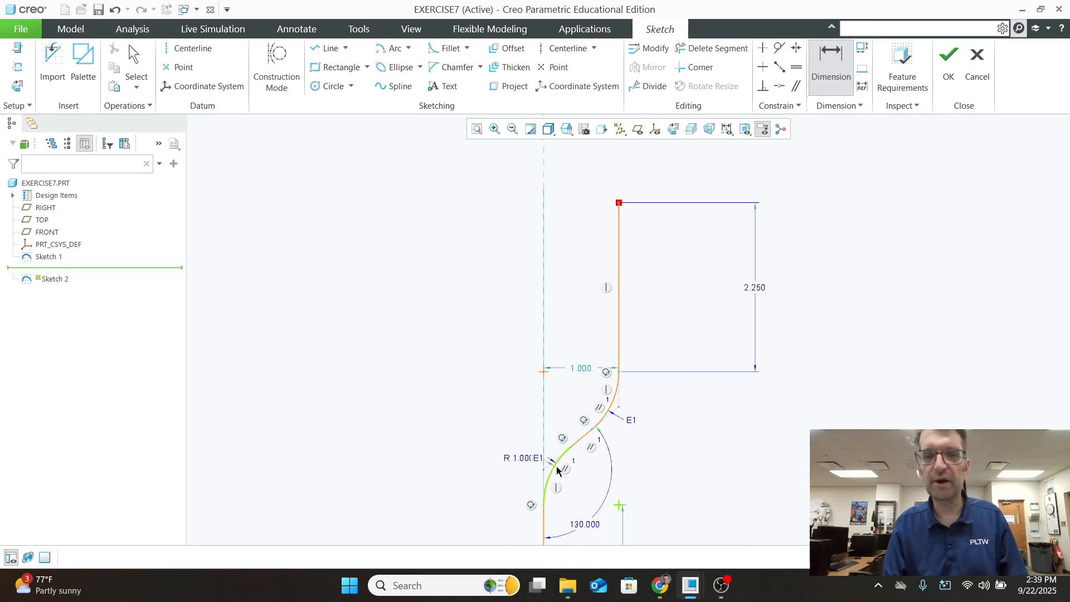
pyautogui.scroll(-2, 607, 528)
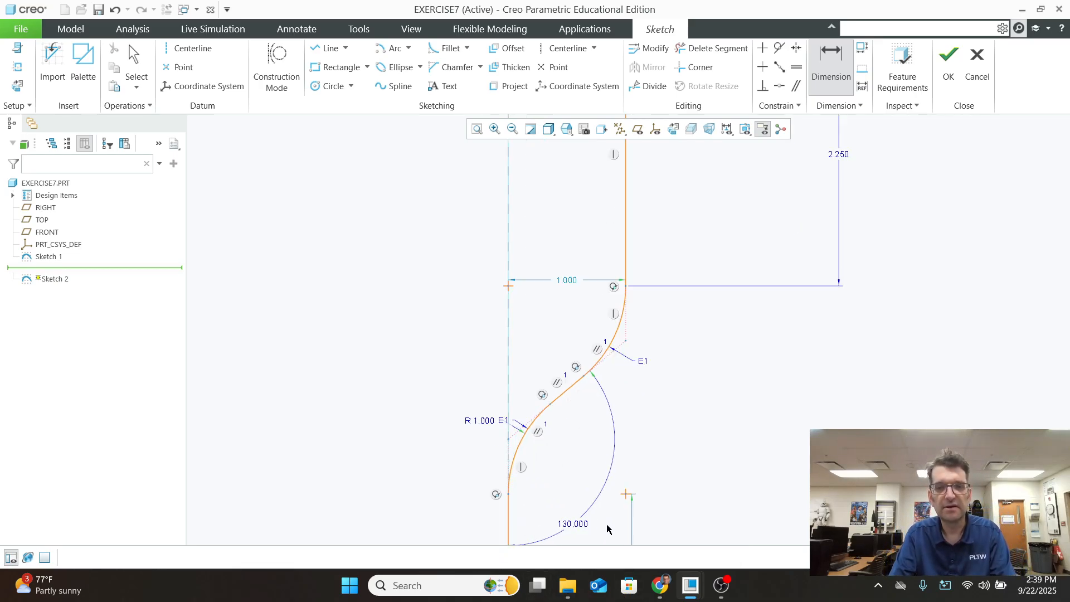
pyautogui.keyDown('shift'); pyautogui.moveTo(604, 527); pyautogui.dragTo(596, 425, button='middle'); pyautogui.keyUp('shift')
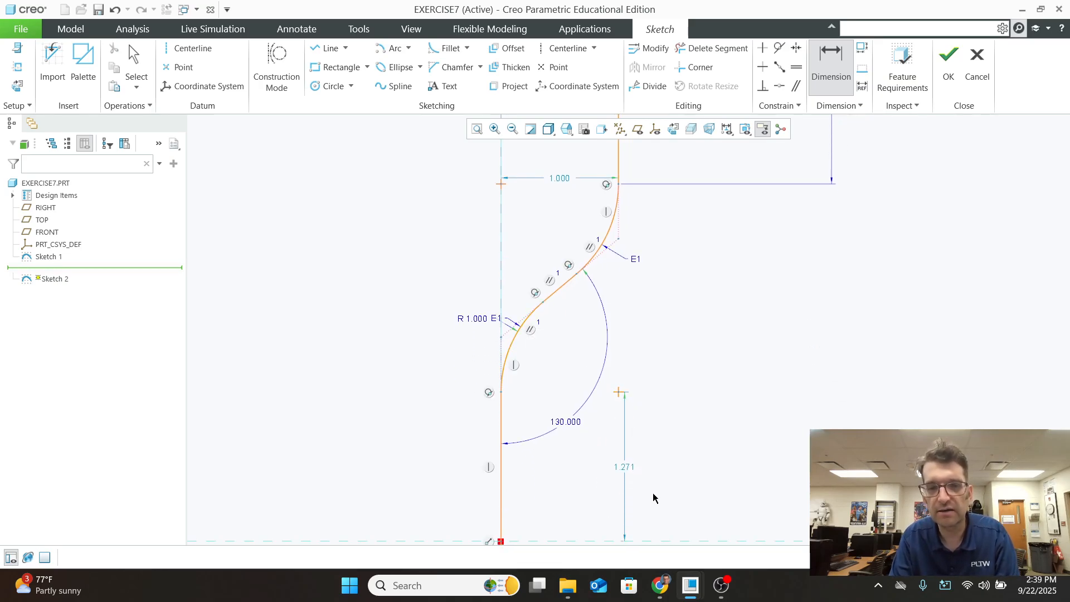
pyautogui.scroll(-1, 652, 500)
pyautogui.scroll(1, 631, 512)
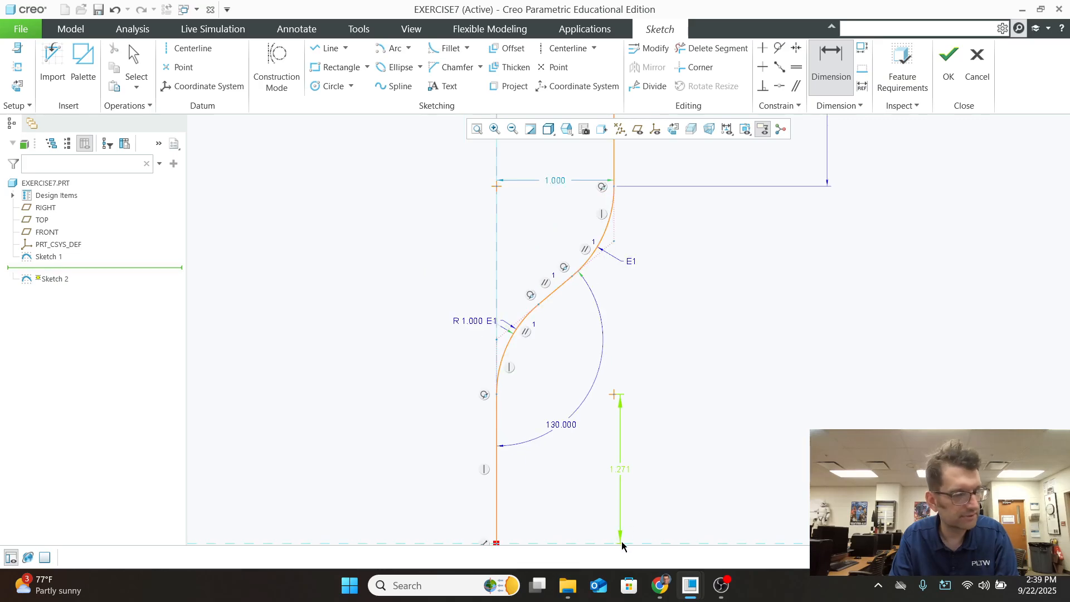
pyautogui.doubleClick(618, 468)
pyautogui.write('1.')
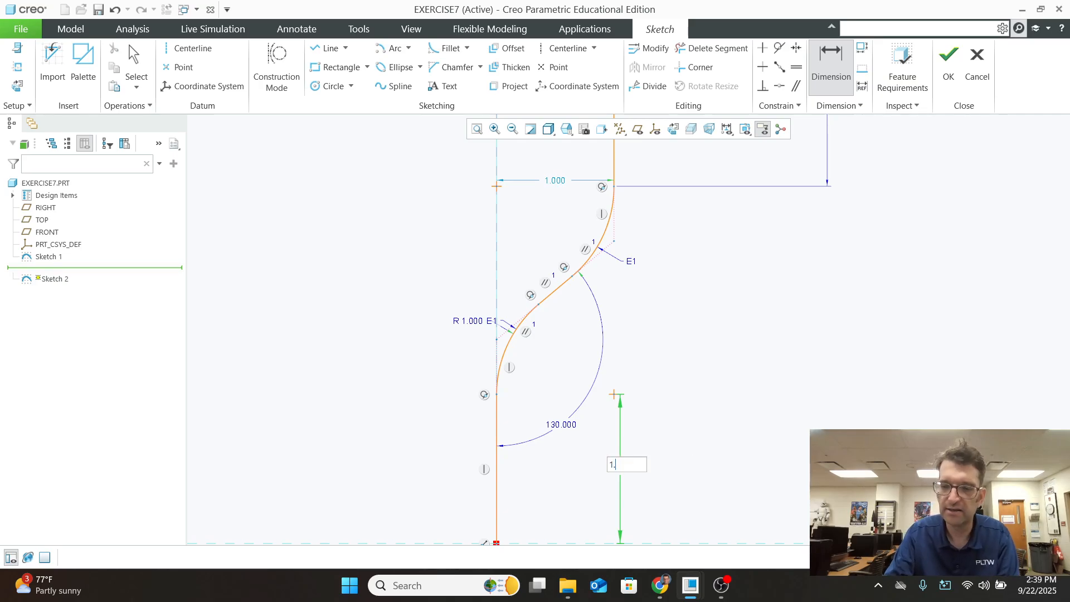
pyautogui.write('7')
pyautogui.press('Return')
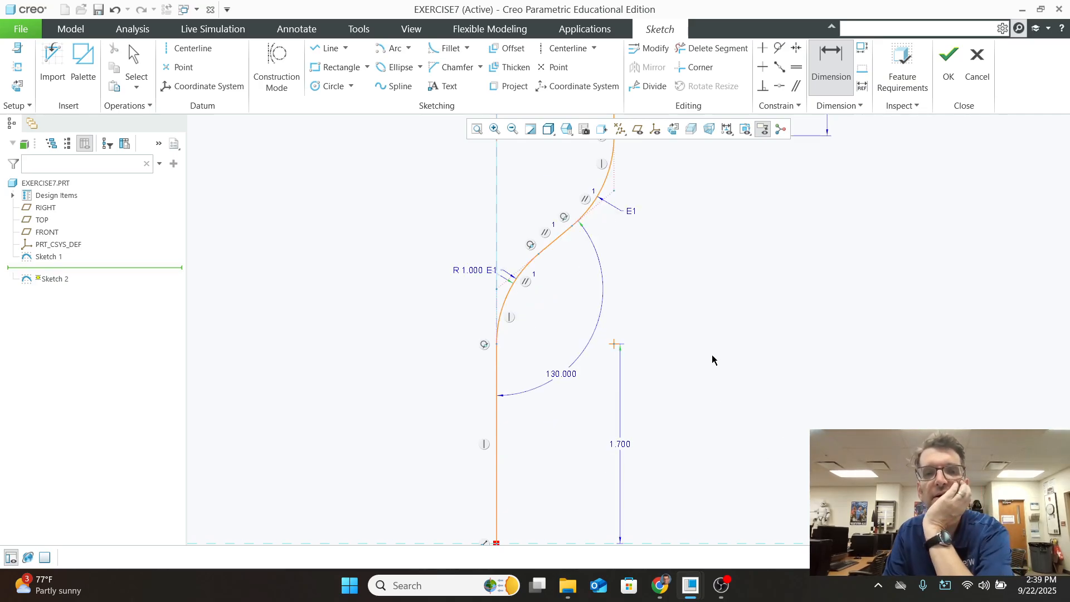
# Finish the side-profile sketch on the RIGHT plane
pyautogui.scroll(4, 713, 360)
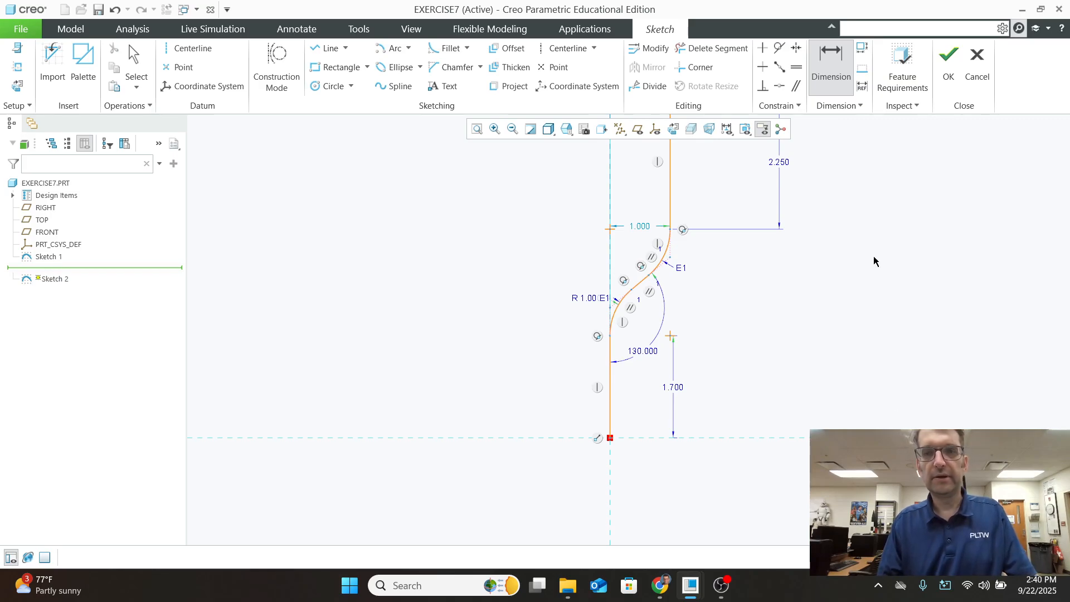
pyautogui.click(947, 62)
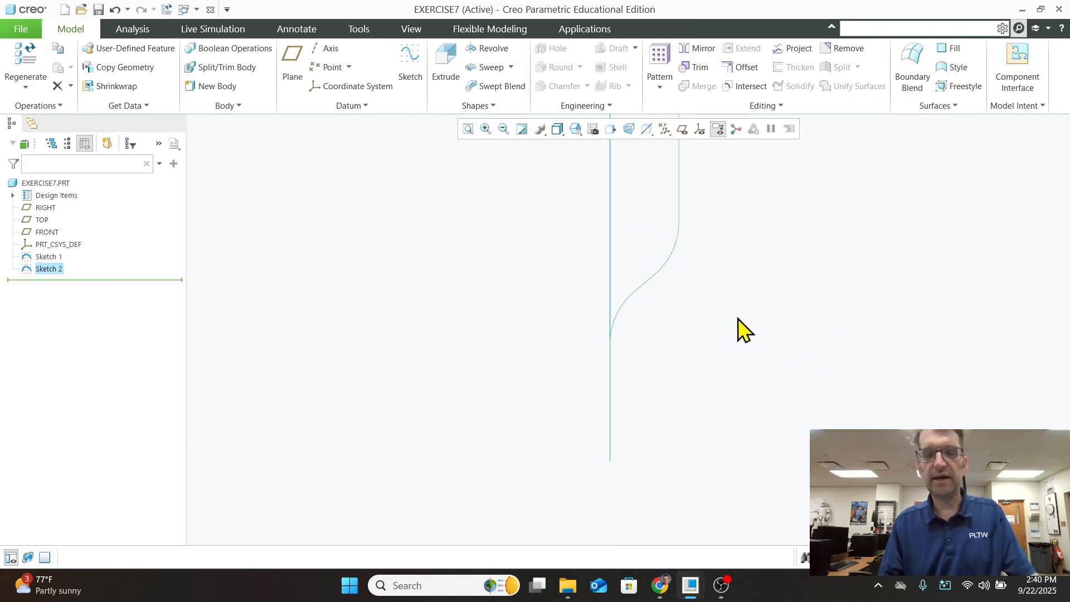
pyautogui.moveTo(737, 321)
pyautogui.mouseDown(button='middle')
pyautogui.moveTo(764, 294)
pyautogui.moveTo(741, 269)
pyautogui.moveTo(717, 358)
pyautogui.mouseUp(button='middle')
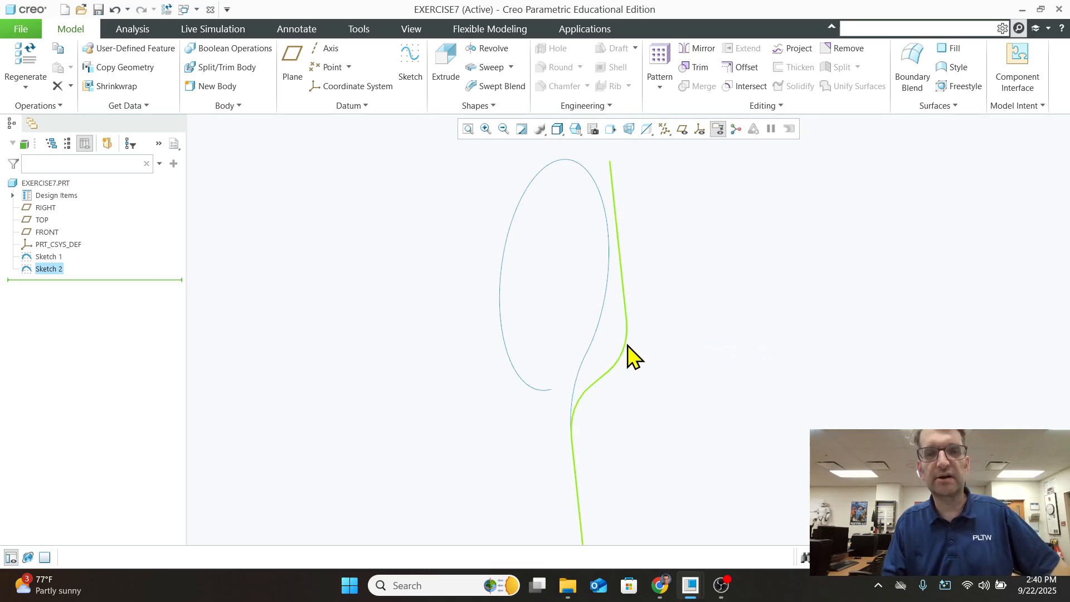
# Extrude the side-profile sketch as a surface with symmetric depth on both sides of the sketch plane
pyautogui.click(440, 61)
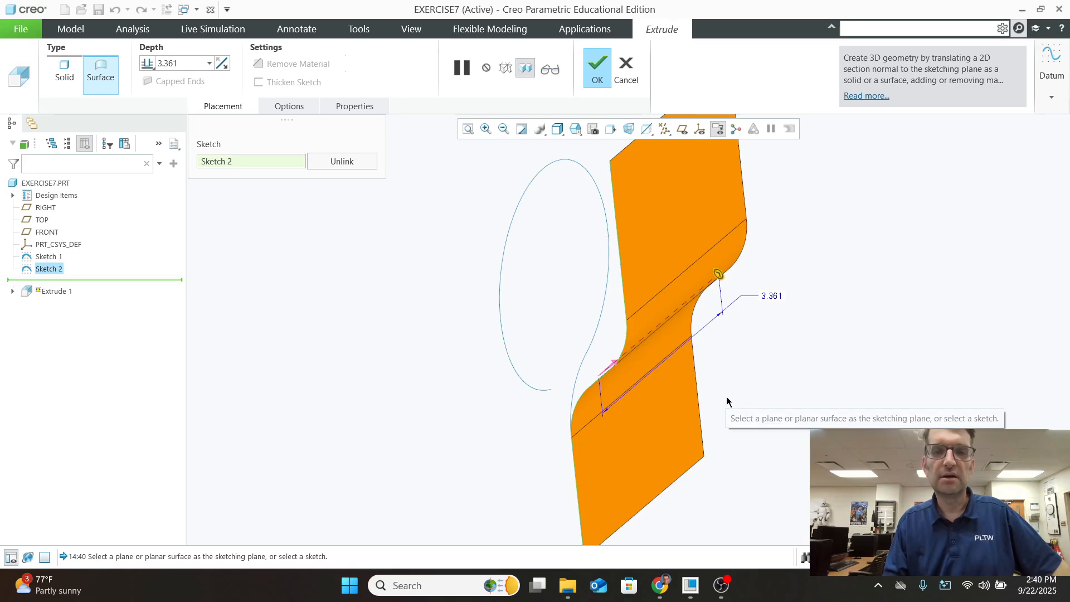
pyautogui.moveTo(725, 404)
pyautogui.mouseDown(button='middle')
pyautogui.moveTo(770, 390)
pyautogui.moveTo(754, 382)
pyautogui.moveTo(768, 337)
pyautogui.moveTo(750, 303)
pyautogui.moveTo(710, 299)
pyautogui.mouseUp(button='middle')
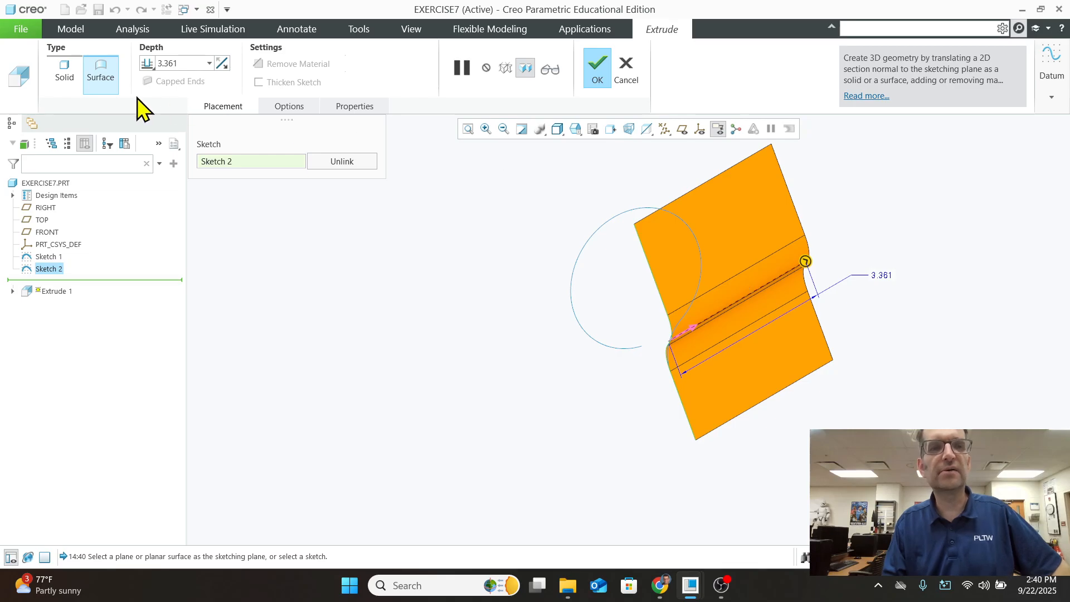
pyautogui.click(210, 64)
pyautogui.click(210, 63)
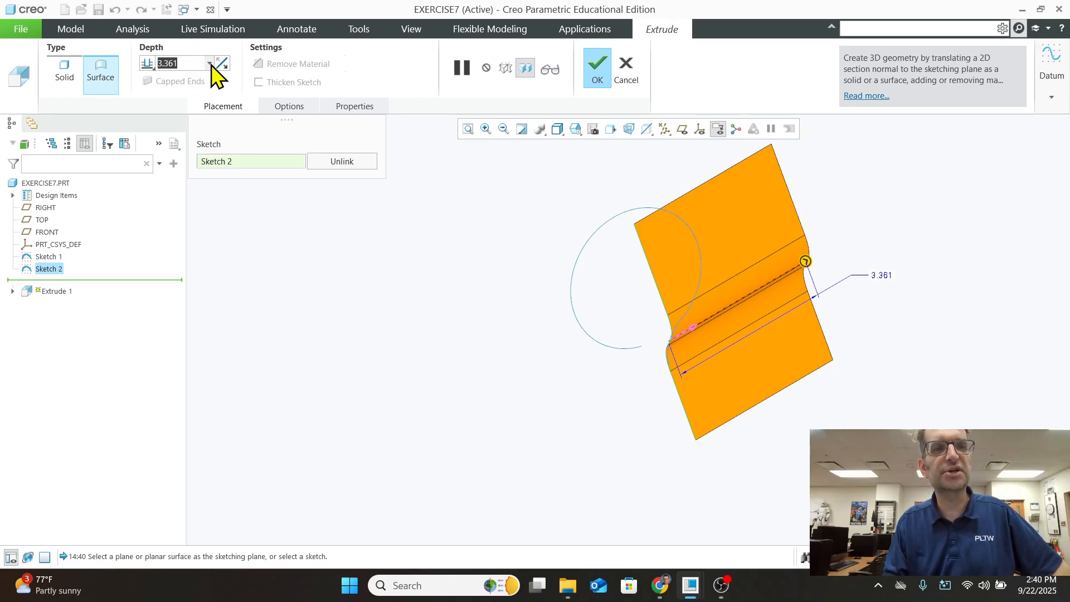
pyautogui.click(221, 63)
pyautogui.click(221, 63)
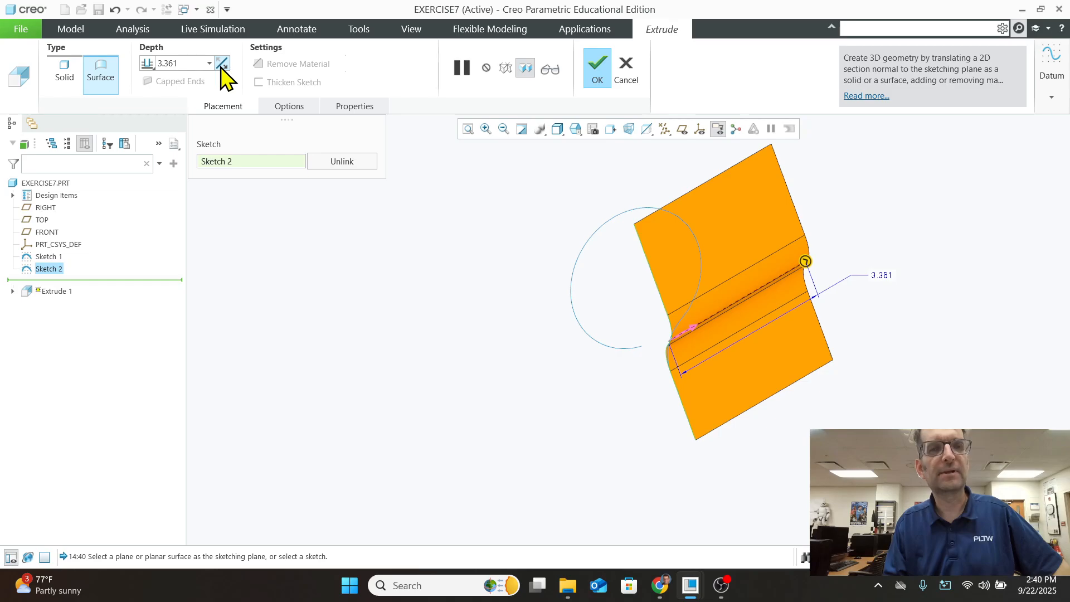
pyautogui.click(221, 63)
pyautogui.click(150, 64)
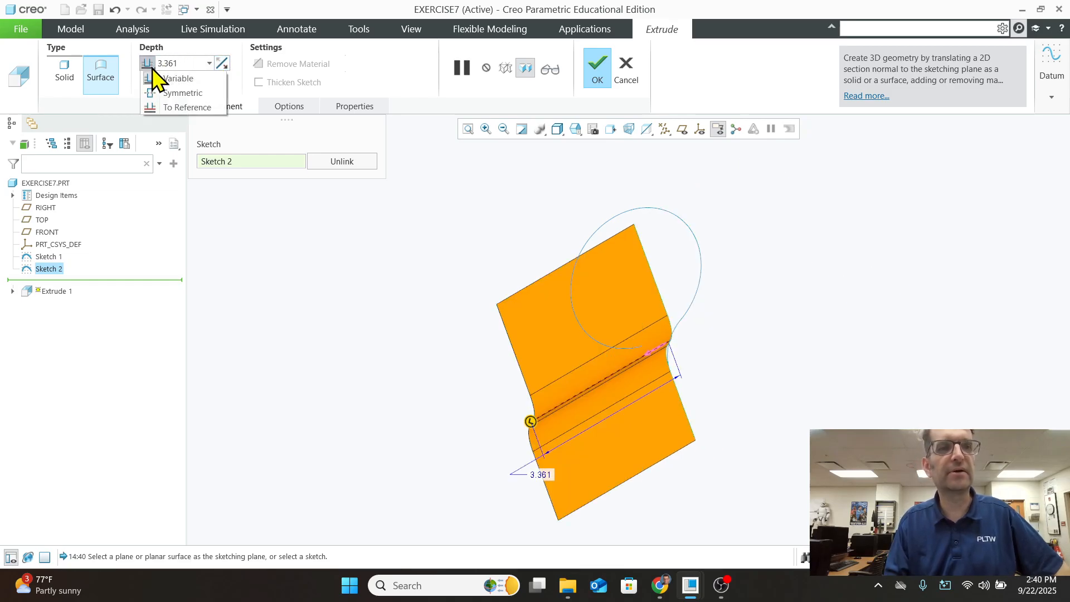
pyautogui.click(170, 93)
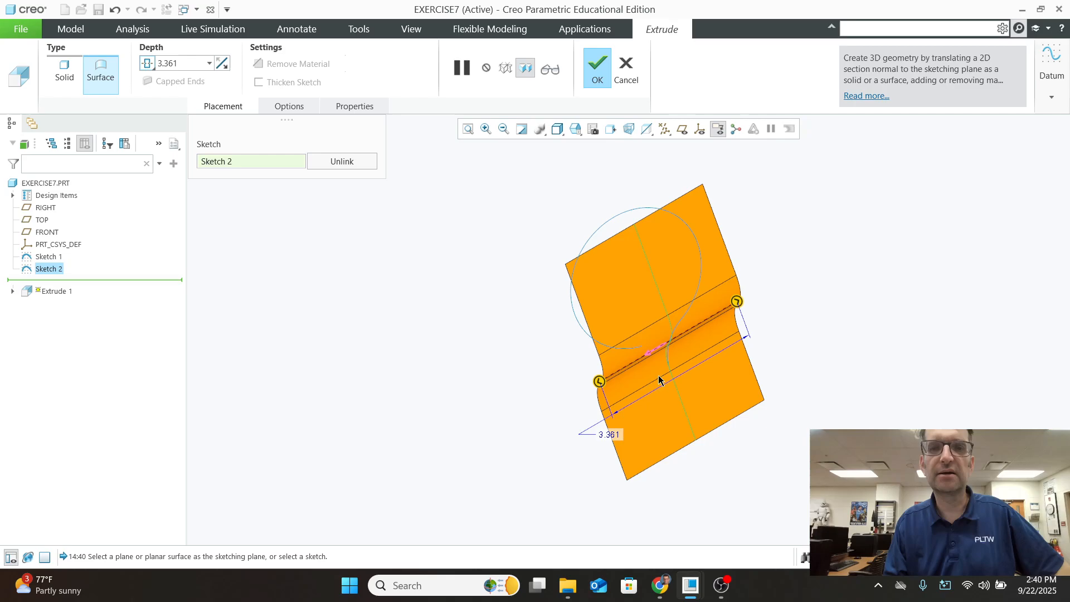
# Set the symmetric surface extrusion's total depth to 4
pyautogui.doubleClick(613, 436)
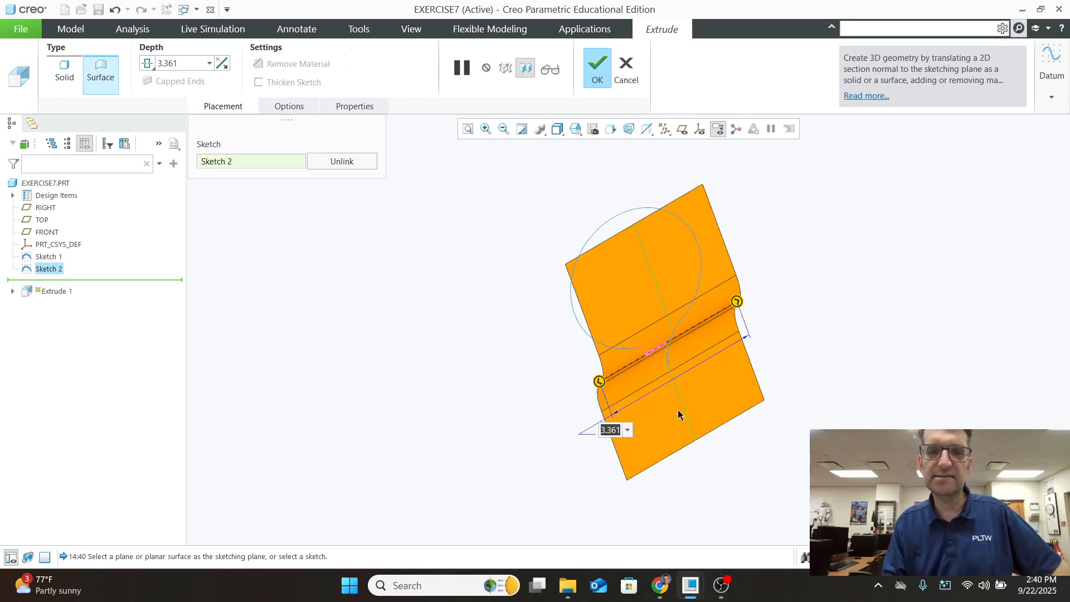
pyautogui.write('4')
pyautogui.press('Return')
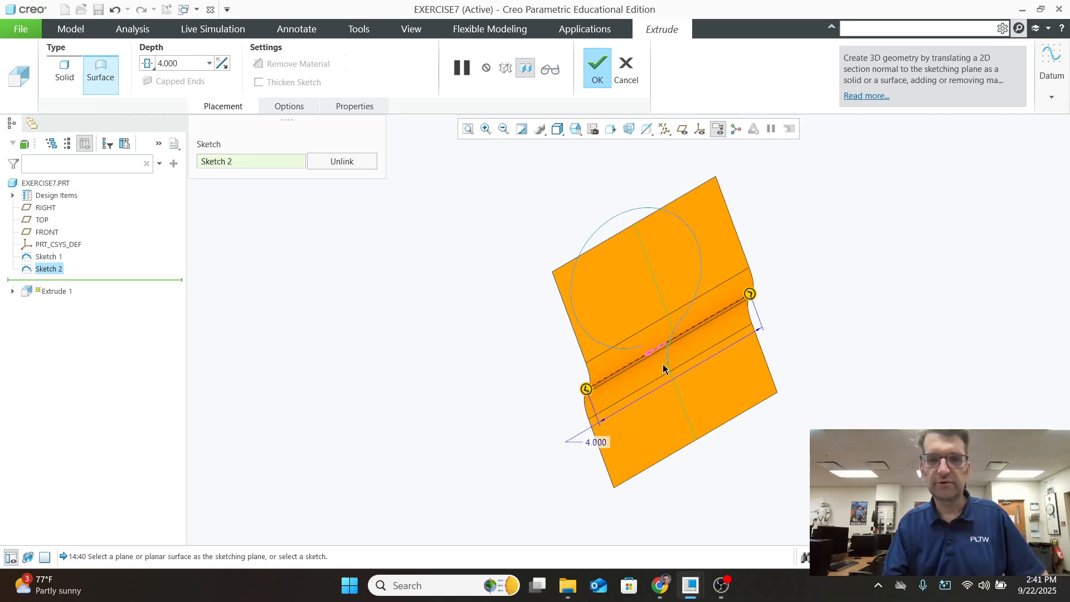
pyautogui.scroll(-3, 672, 370)
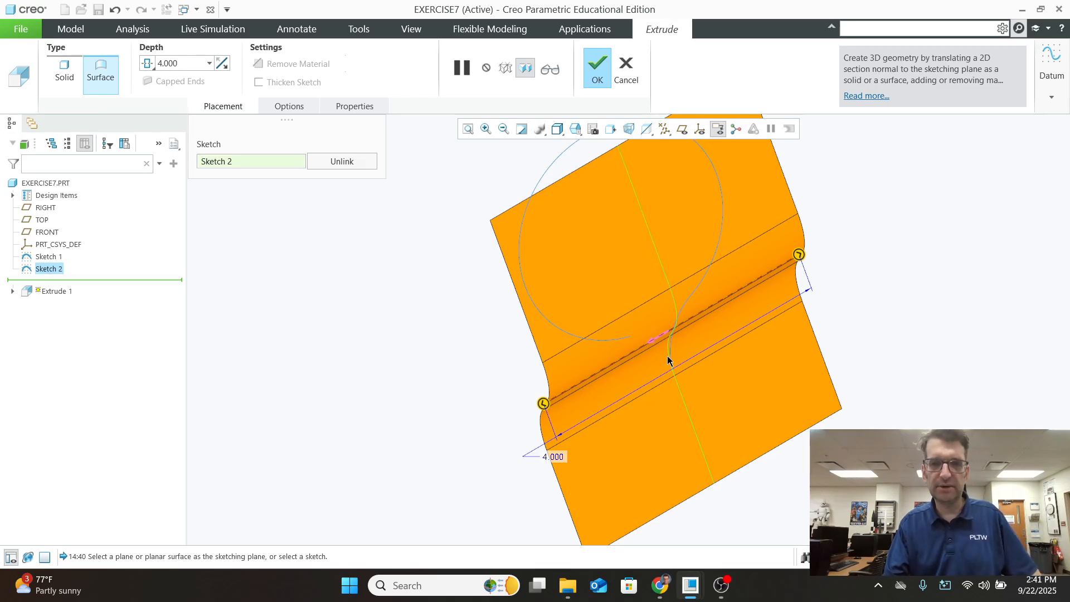
# Complete the symmetric surface extrusion of the side-profile sketch
pyautogui.scroll(2, 668, 360)
pyautogui.scroll(2, 669, 360)
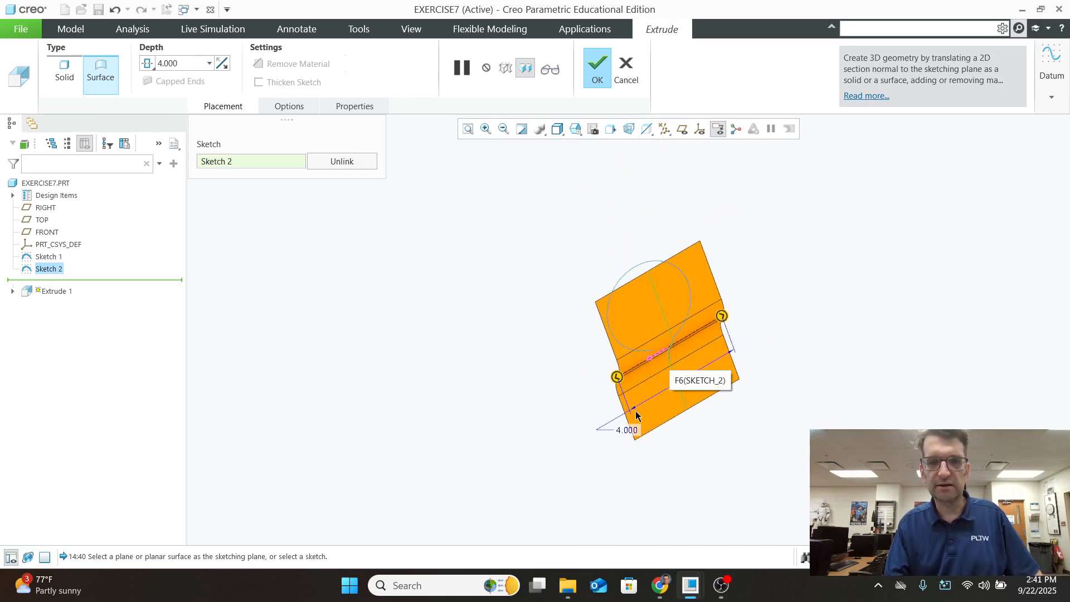
pyautogui.scroll(-1, 676, 387)
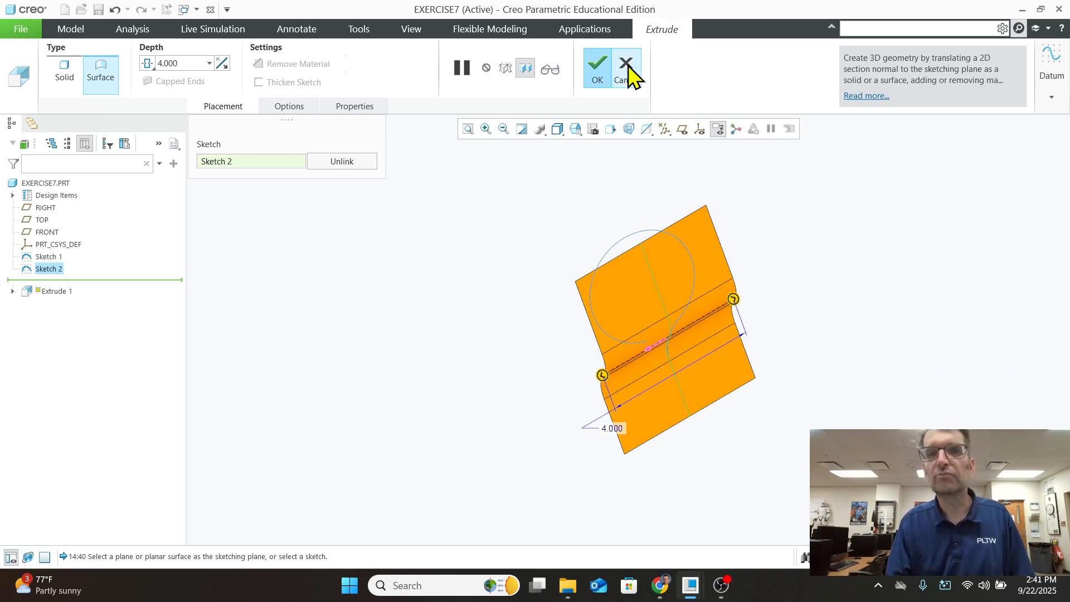
pyautogui.click(597, 67)
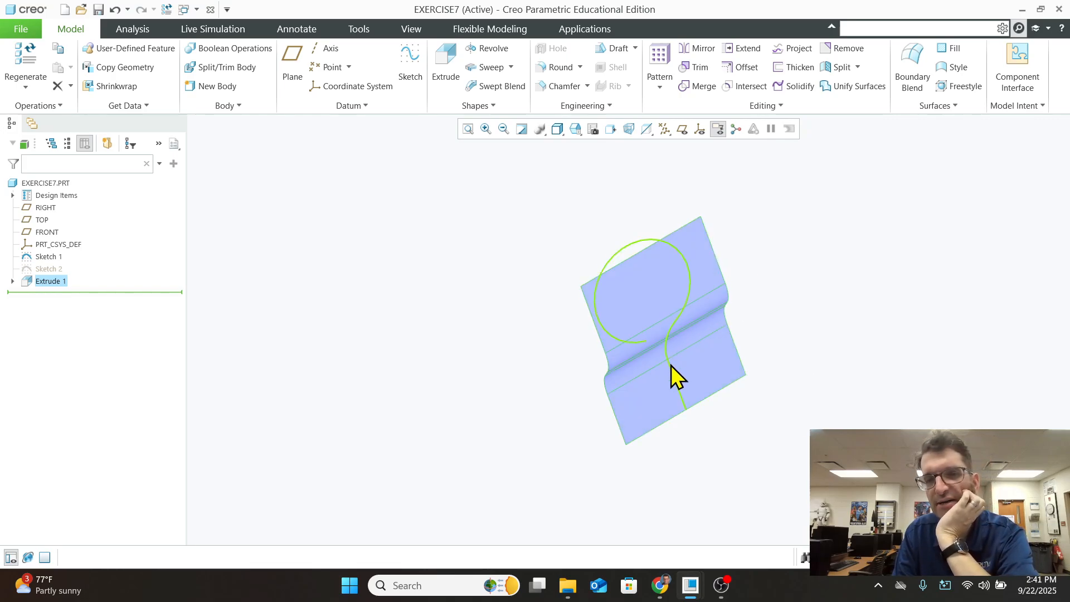
# Start a Project feature with the FRONT-plane loop sketch curve as the chain to project
pyautogui.scroll(-2, 669, 346)
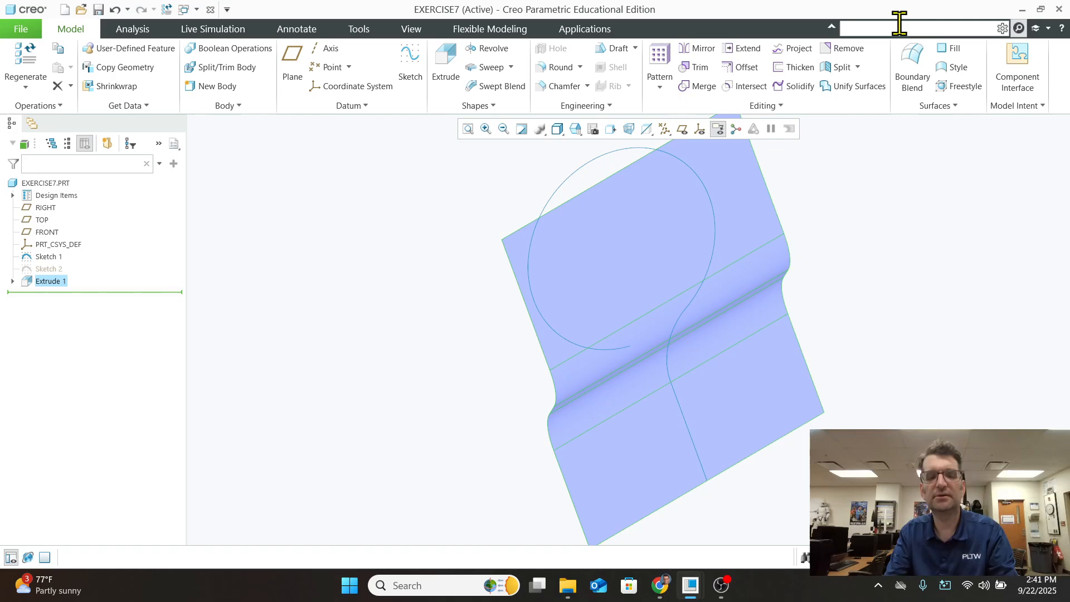
pyautogui.write('project')
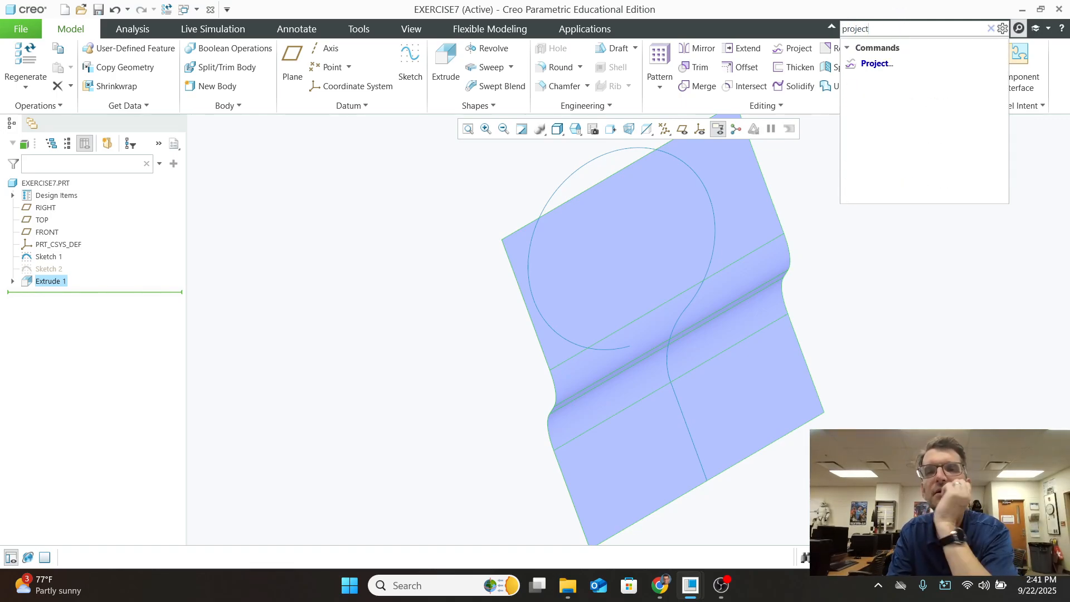
pyautogui.click(880, 63)
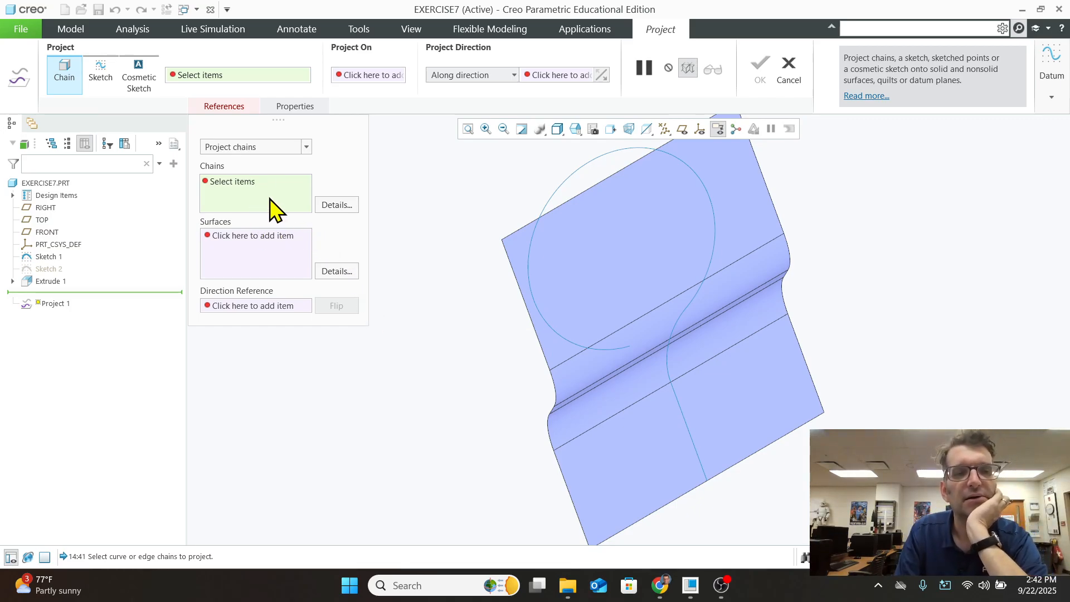
pyautogui.click(245, 185)
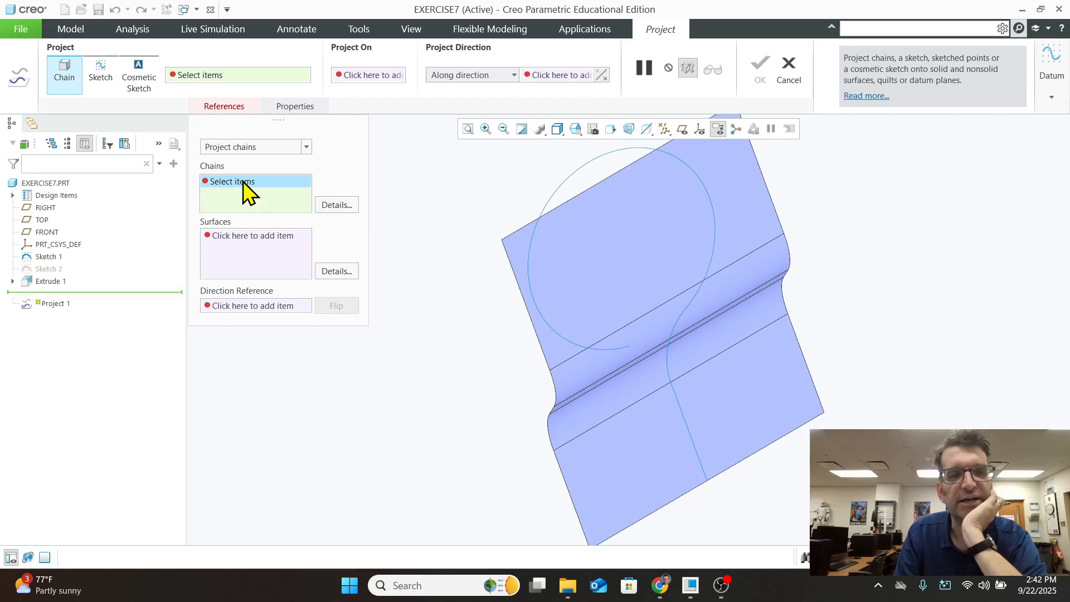
pyautogui.click(714, 258)
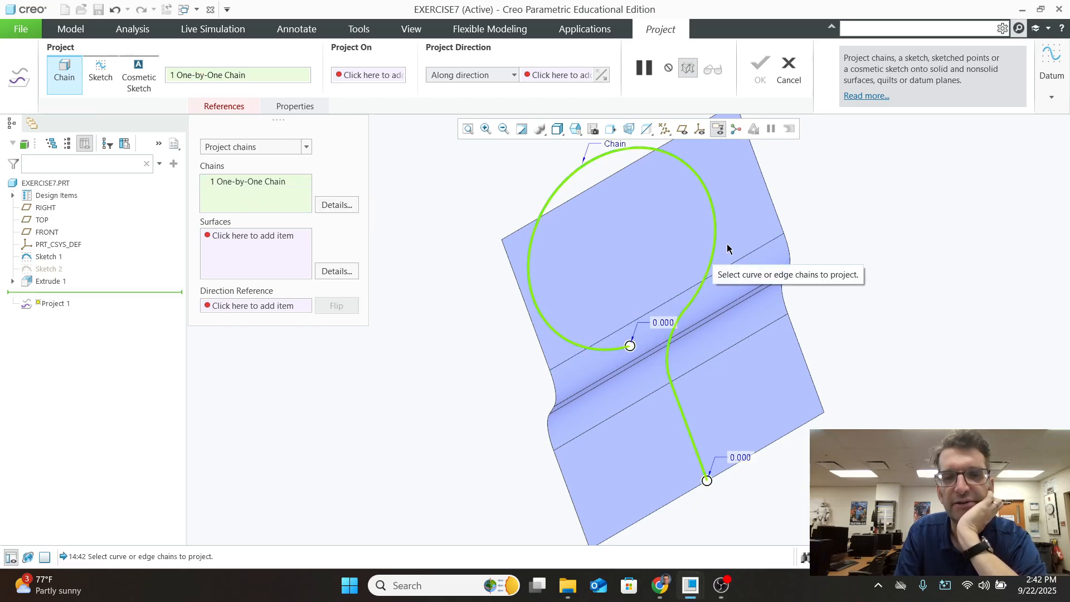
pyautogui.scroll(2, 743, 393)
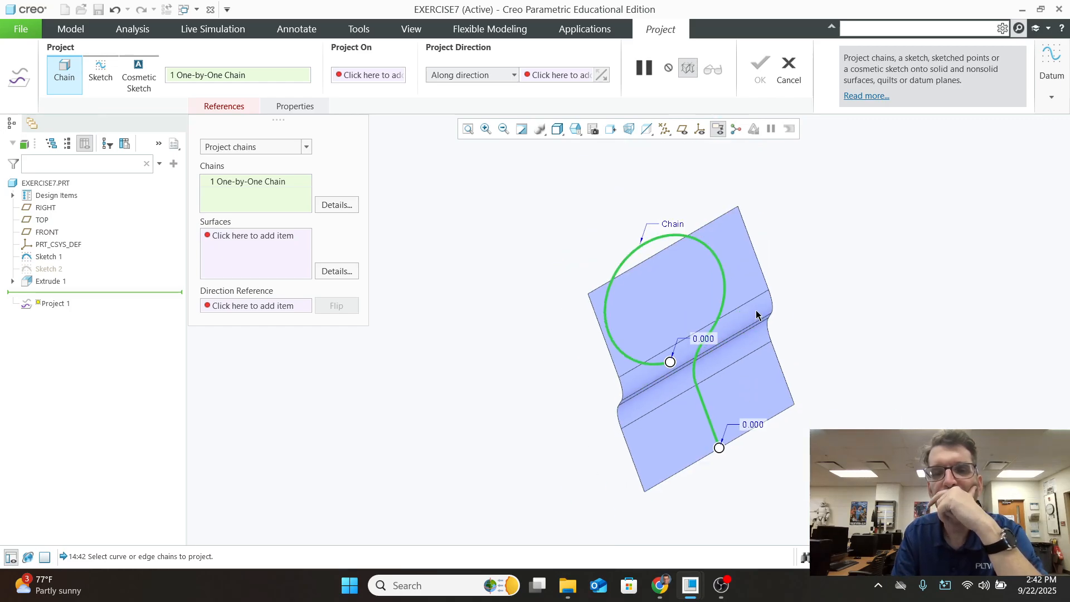
pyautogui.scroll(-1, 755, 310)
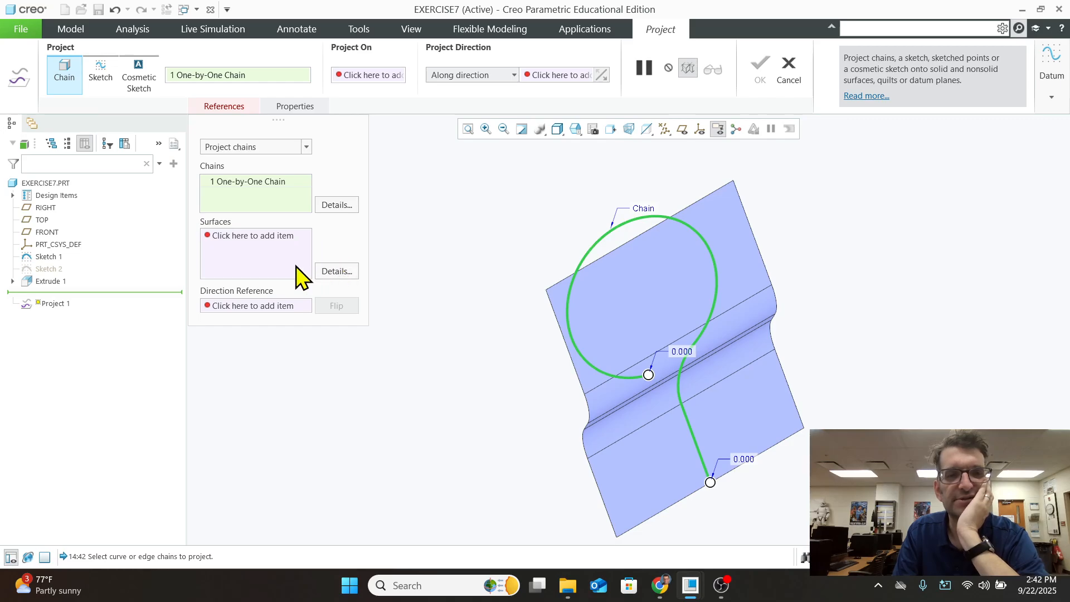
# Set all flat and curved faces of the extruded surface as the surfaces to project onto
pyautogui.click(268, 240)
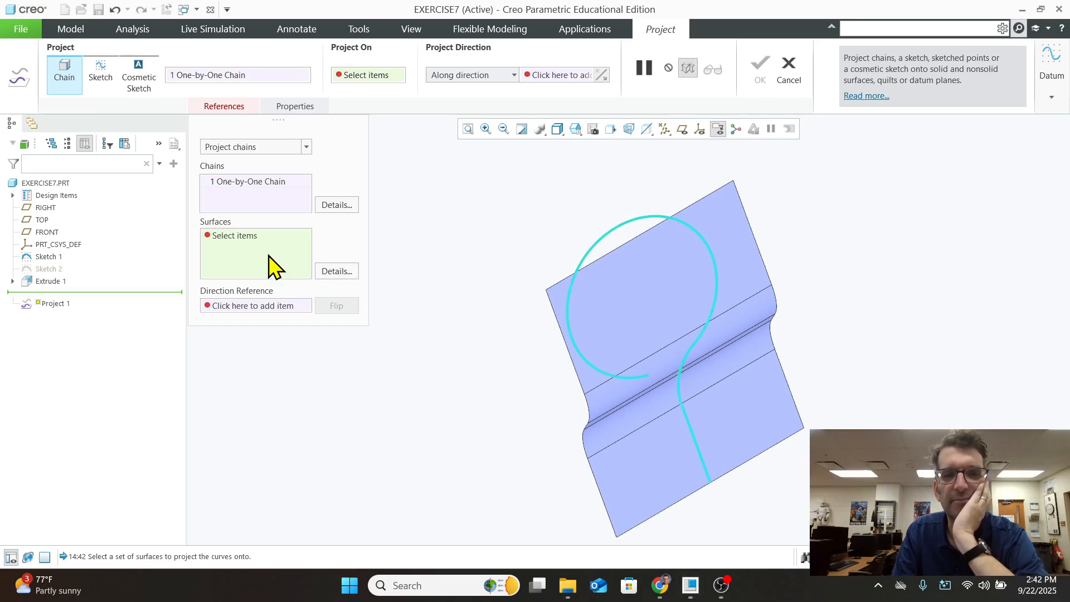
pyautogui.click(758, 269)
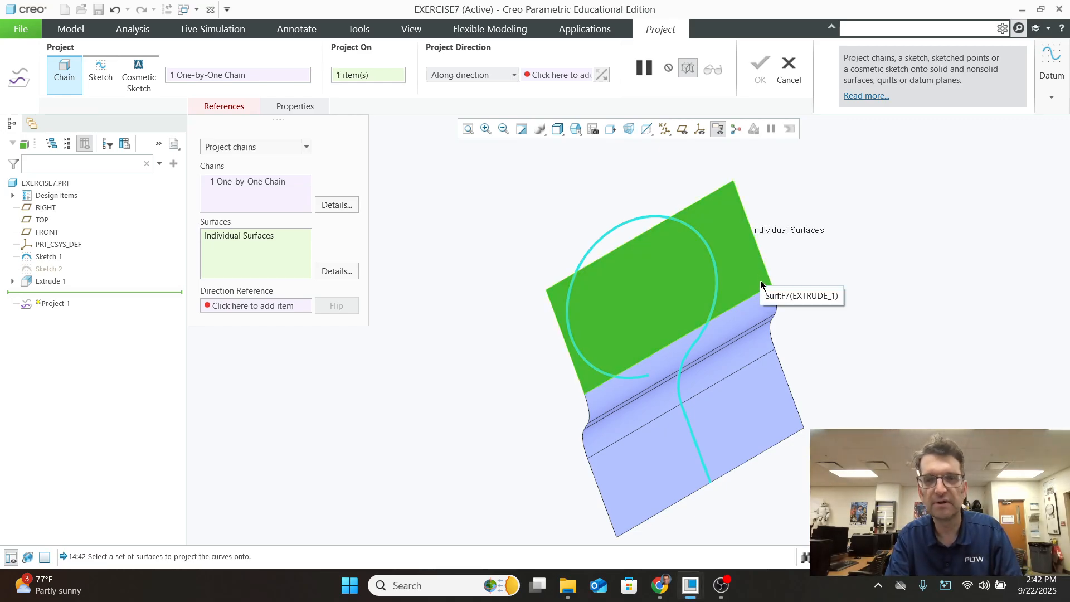
pyautogui.keyDown('ctrl'); pyautogui.click(759, 331); pyautogui.keyUp('ctrl')
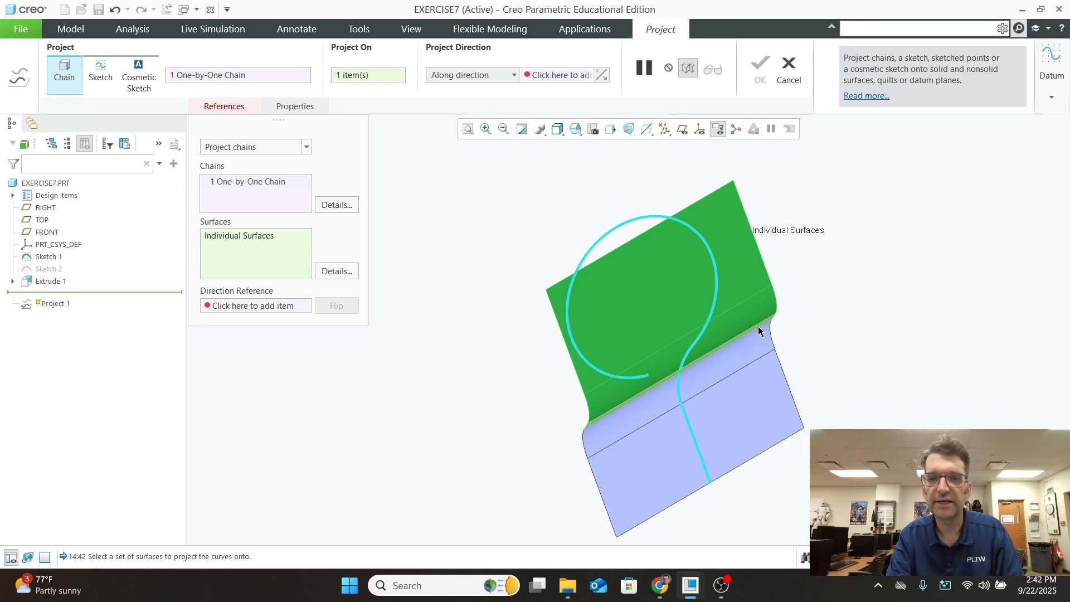
pyautogui.keyDown('ctrl'); pyautogui.click(757, 379); pyautogui.keyUp('ctrl')
pyautogui.moveTo(831, 381)
pyautogui.mouseDown(button='middle')
pyautogui.moveTo(847, 366)
pyautogui.moveTo(823, 363)
pyautogui.mouseUp(button='middle')
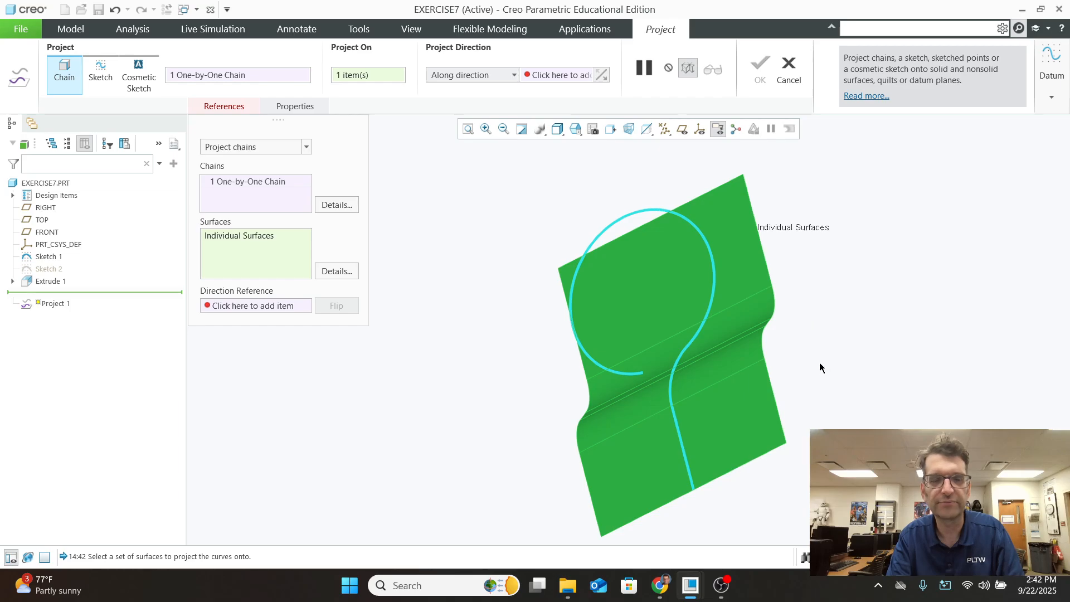
# Use the extrusion's lower flat face as the projection direction reference, flip the direction arrow, and complete the projected curve
pyautogui.click(242, 306)
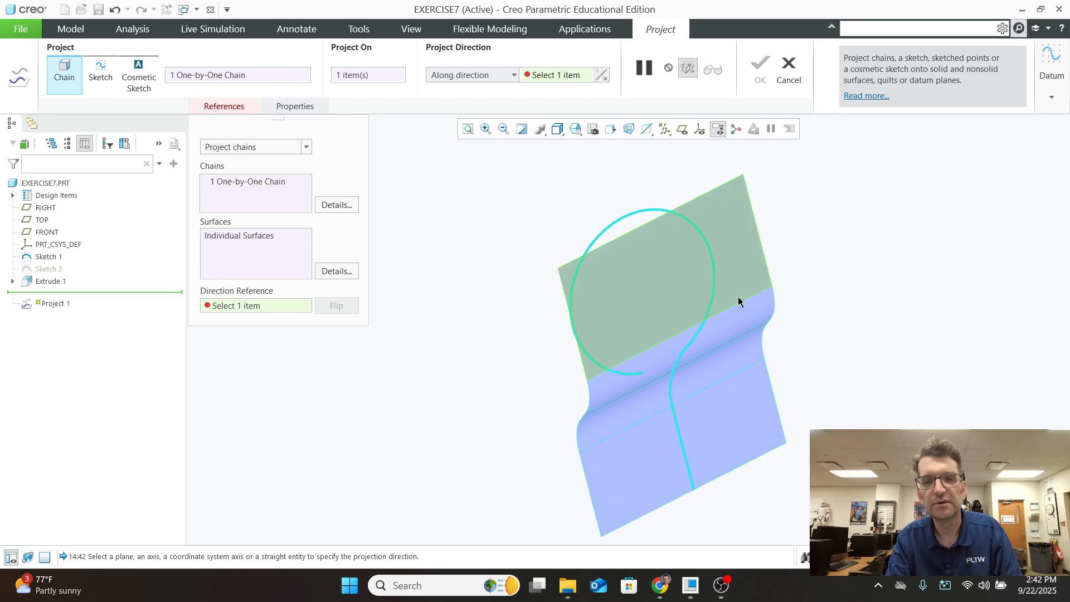
pyautogui.click(758, 411)
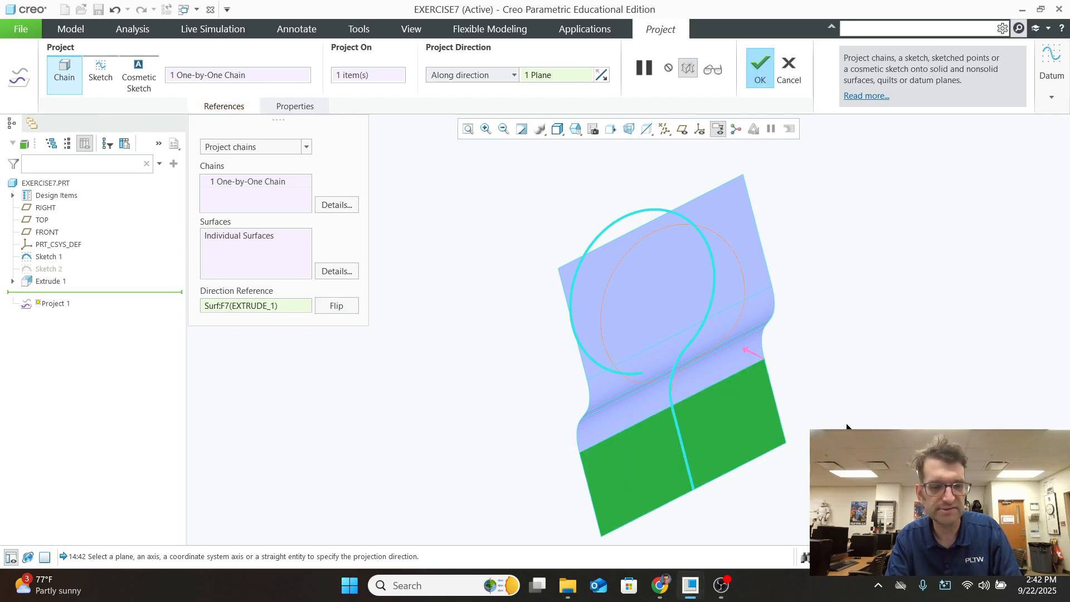
pyautogui.moveTo(846, 427); pyautogui.dragTo(811, 422, button='middle')
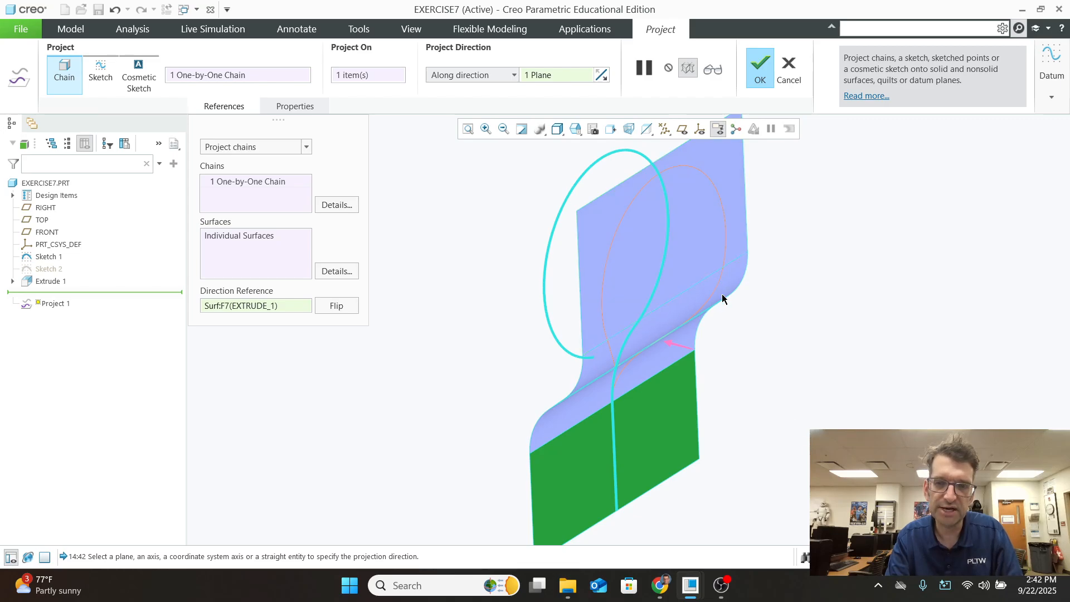
pyautogui.scroll(-1, 670, 343)
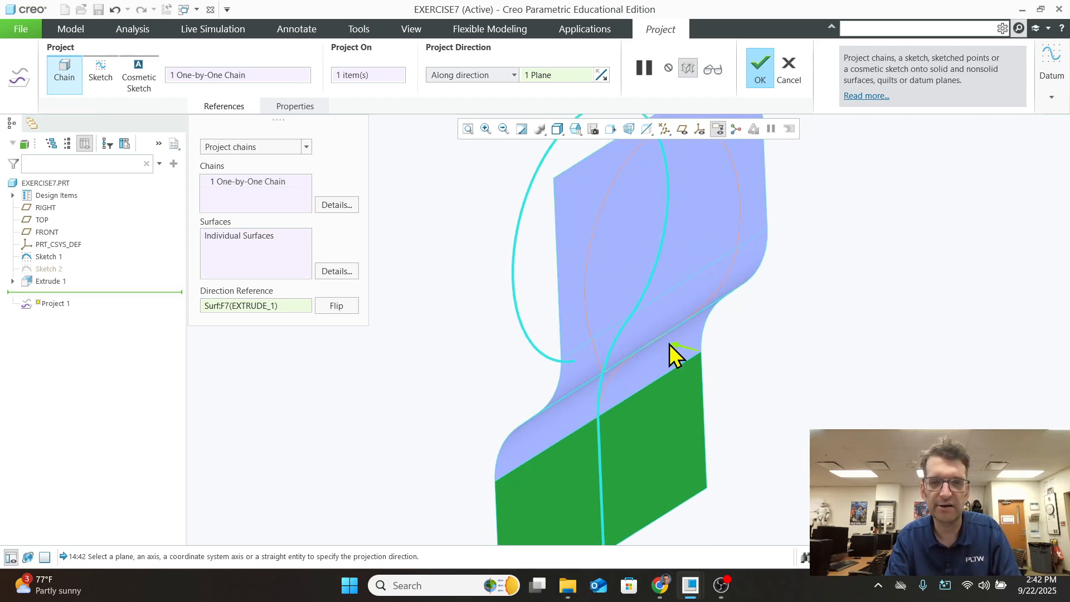
pyautogui.scroll(1, 670, 345)
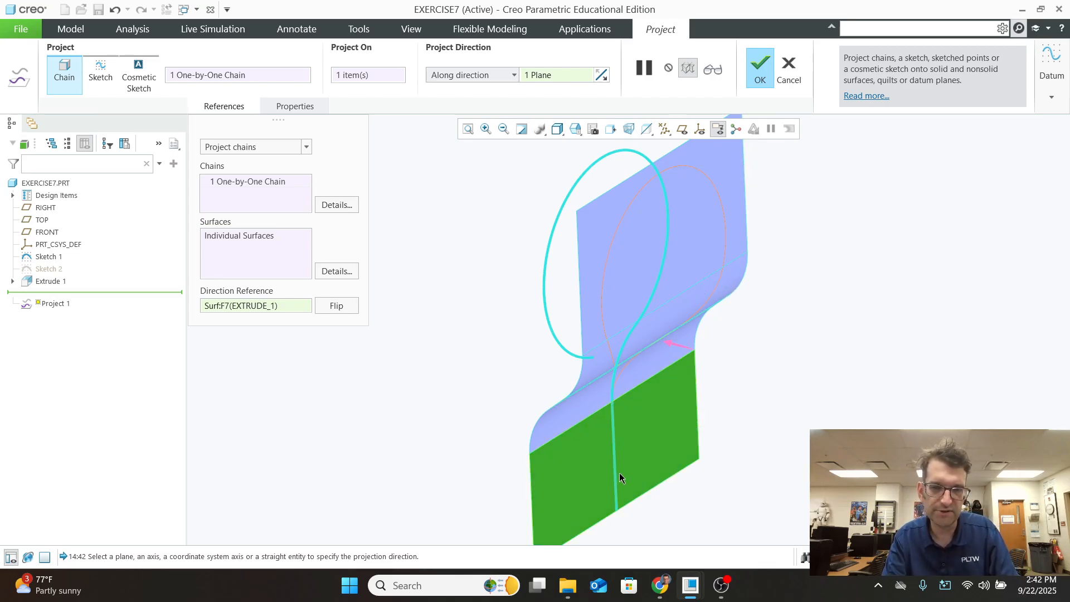
pyautogui.click(672, 351)
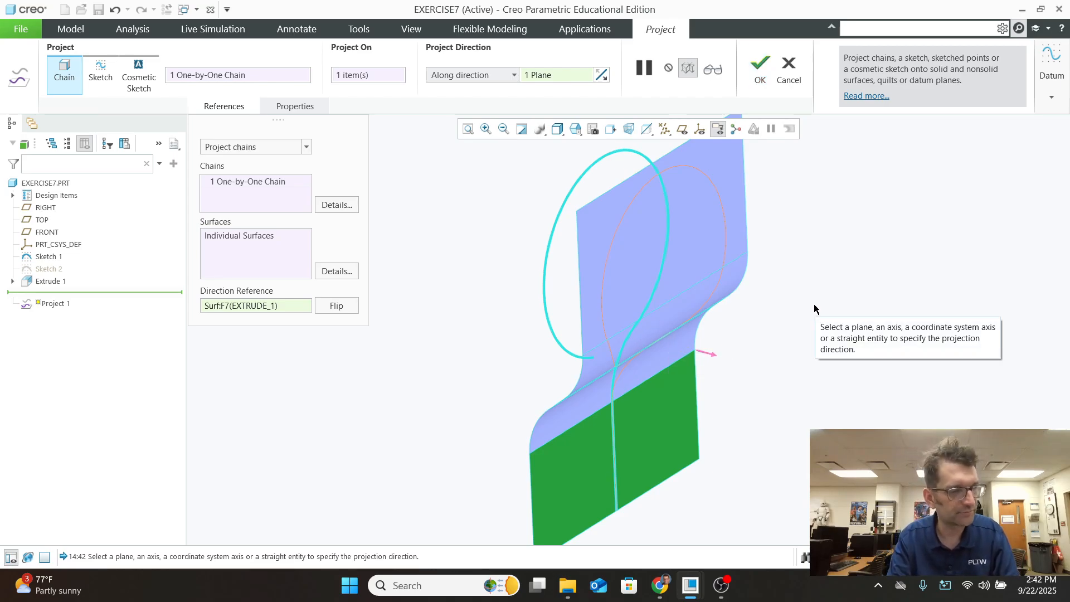
pyautogui.click(760, 69)
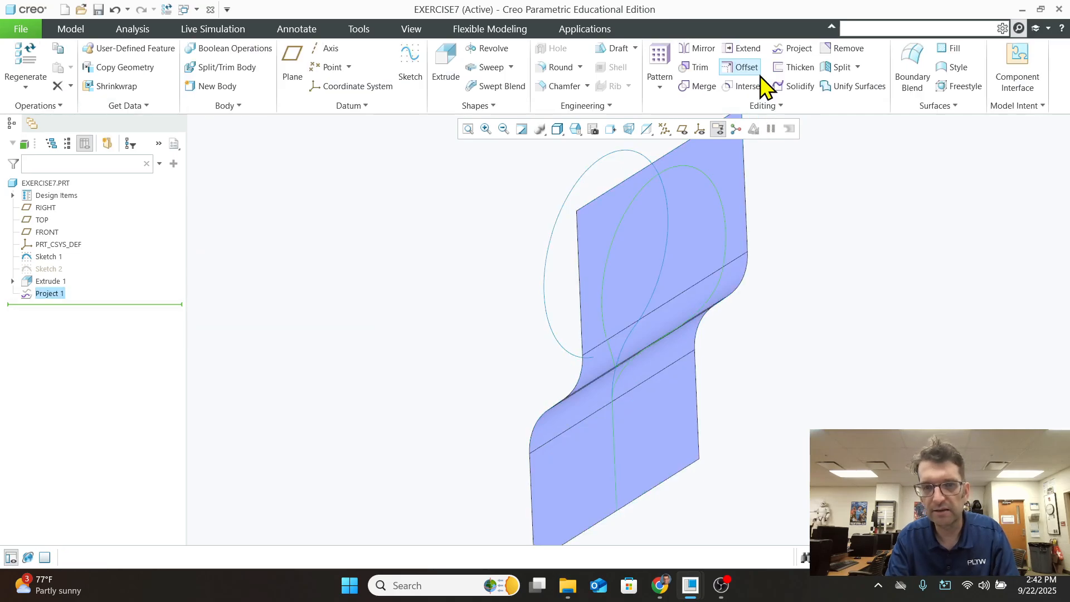
# Hide the extruded surface Extrude 1
pyautogui.moveTo(737, 378)
pyautogui.mouseDown(button='middle')
pyautogui.moveTo(820, 342)
pyautogui.moveTo(740, 359)
pyautogui.moveTo(711, 385)
pyautogui.moveTo(744, 370)
pyautogui.moveTo(742, 312)
pyautogui.mouseUp(button='middle')
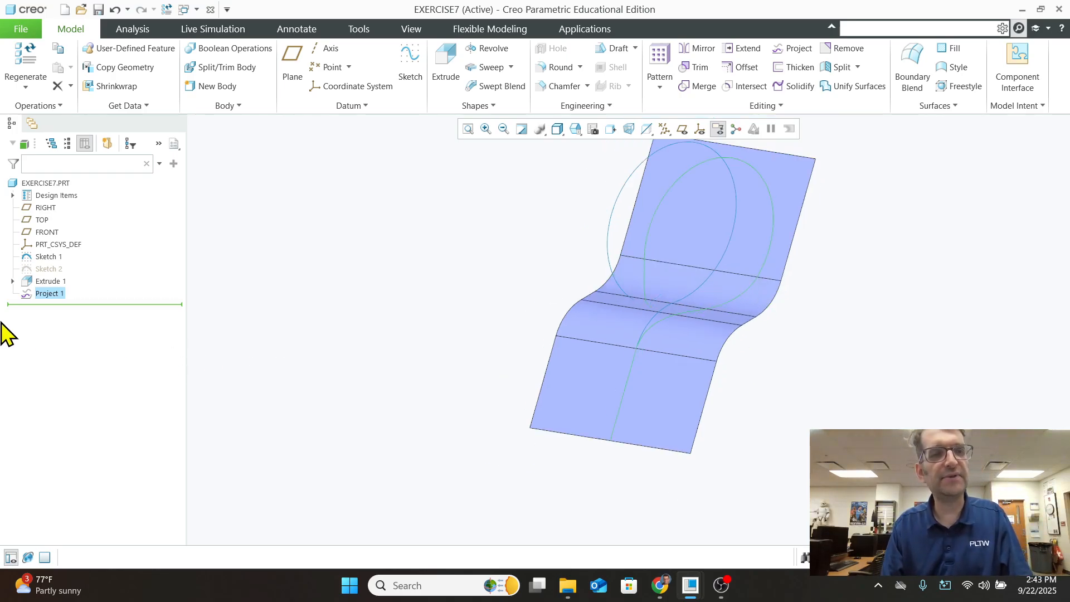
pyautogui.click(28, 282)
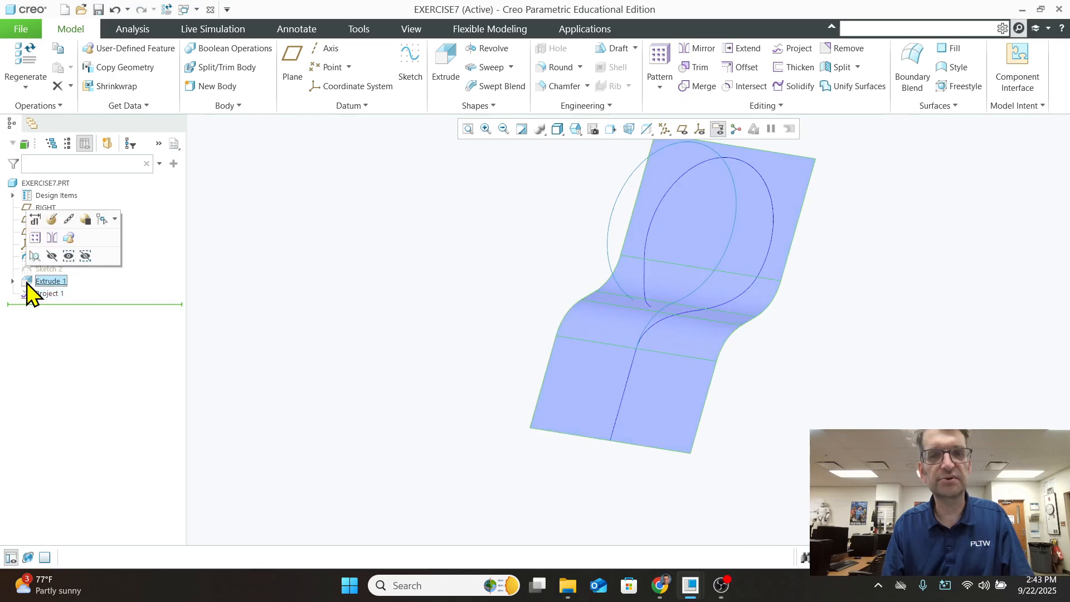
pyautogui.rightClick(28, 283)
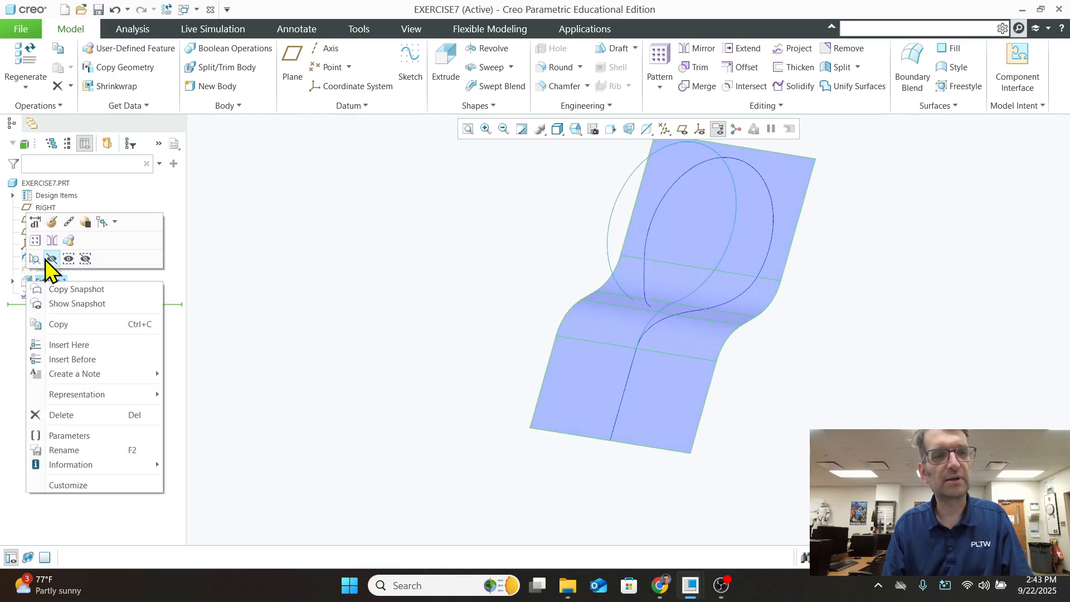
pyautogui.rightClick(50, 283)
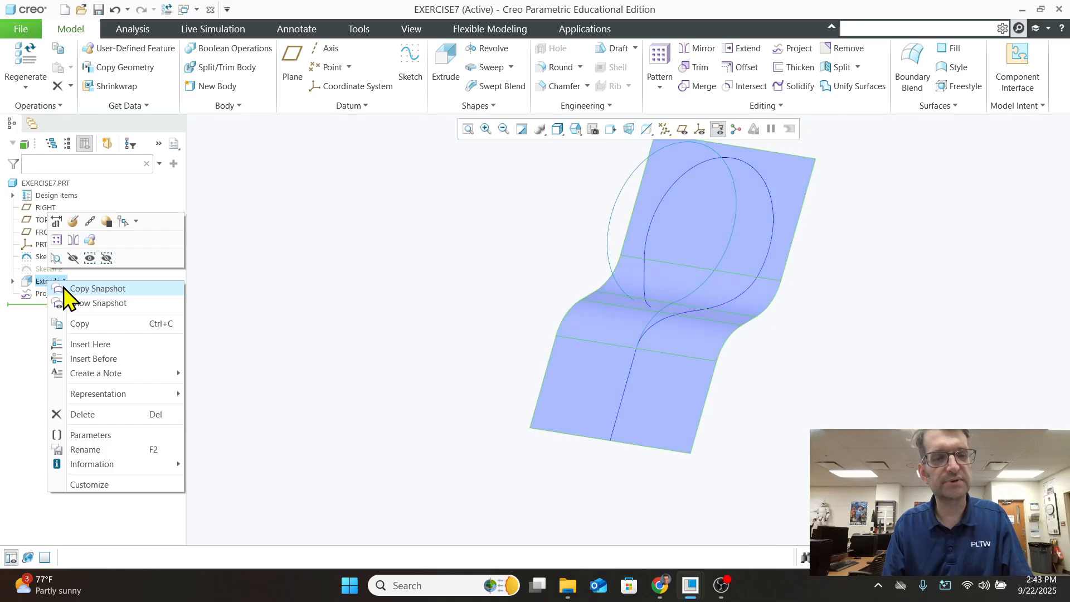
pyautogui.click(74, 259)
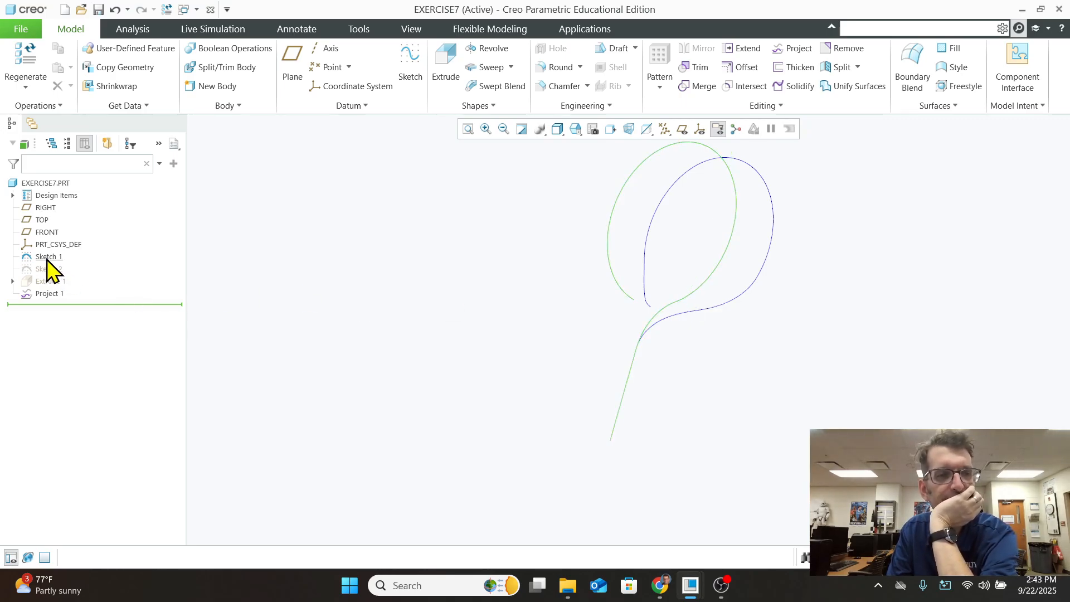
# Hide Sketch 1 so that only the projected curve is displayed
pyautogui.click(47, 258)
pyautogui.click(74, 235)
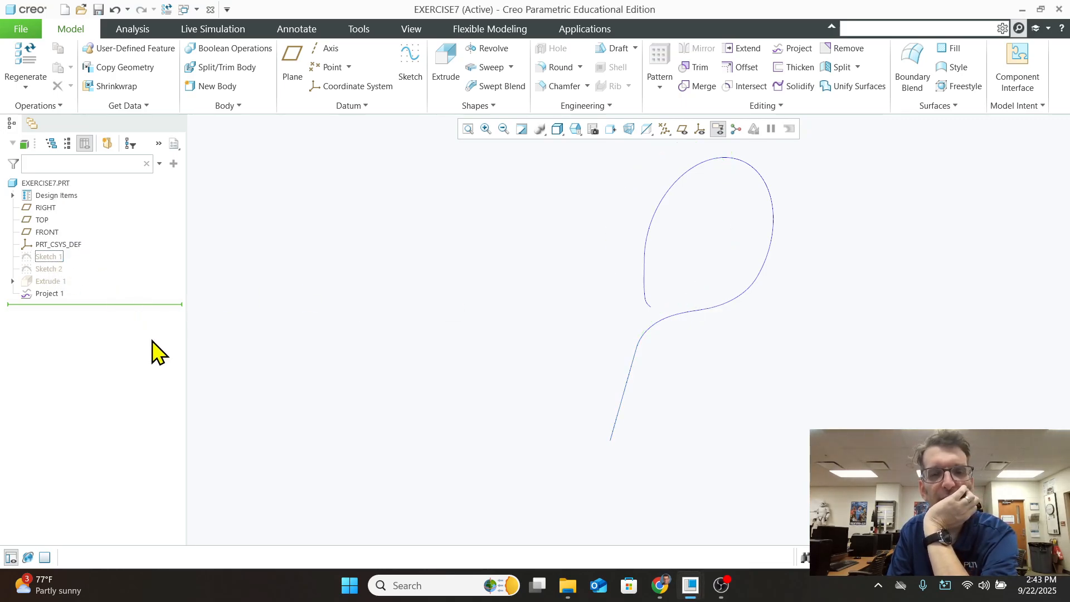
pyautogui.rightClick(410, 359)
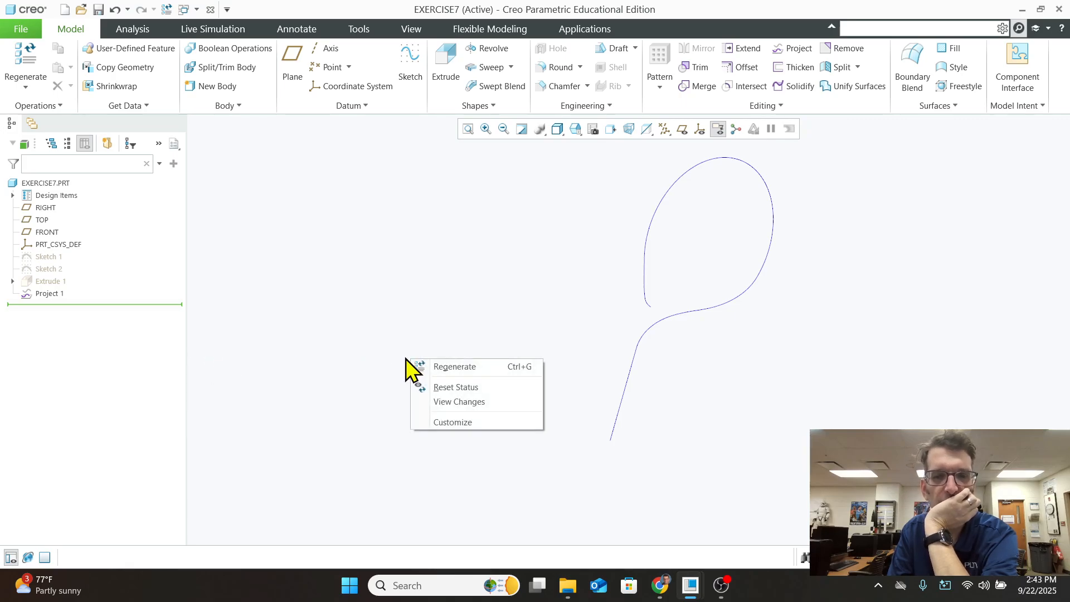
pyautogui.click(435, 316)
pyautogui.moveTo(459, 330); pyautogui.dragTo(495, 335, button='middle')
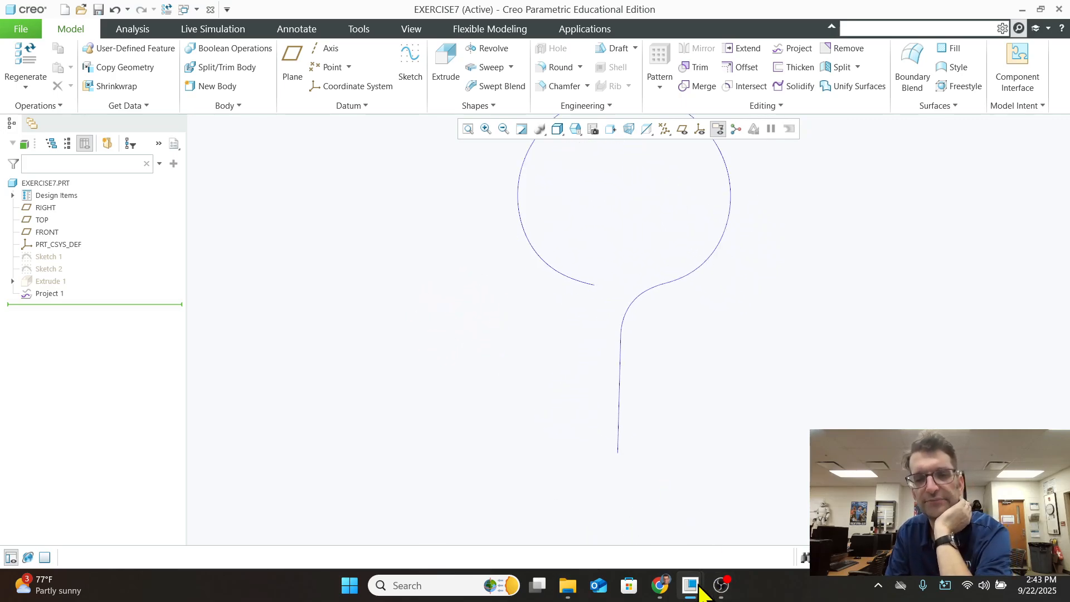
# Switch to the Modeling methods PDF in Chrome and review the Exercise 7 instructions on pages 72 to 75, through step 10
pyautogui.click(661, 588)
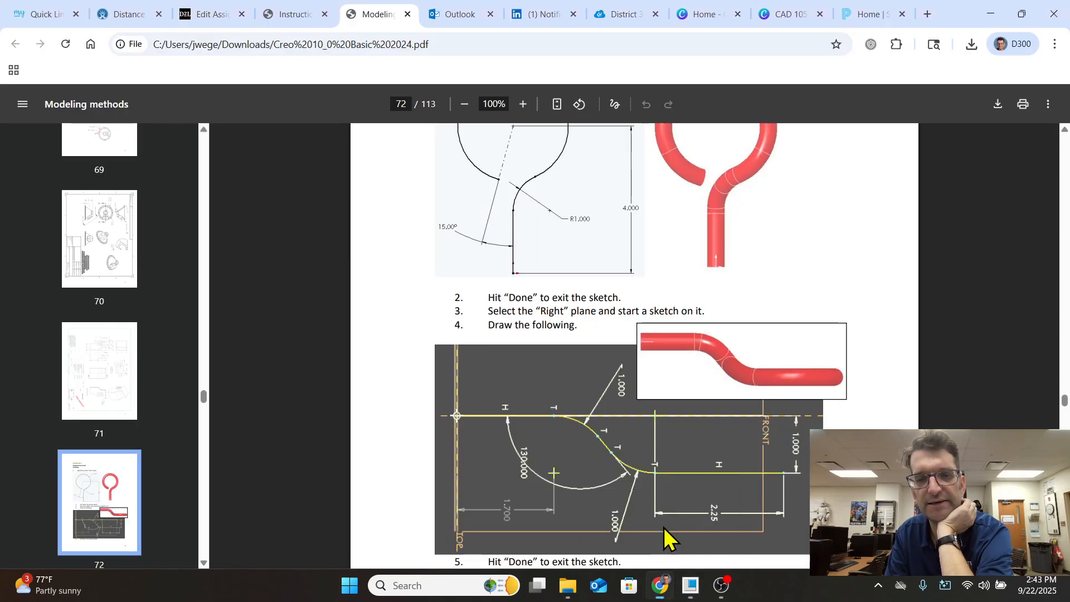
pyautogui.scroll(2, 718, 384)
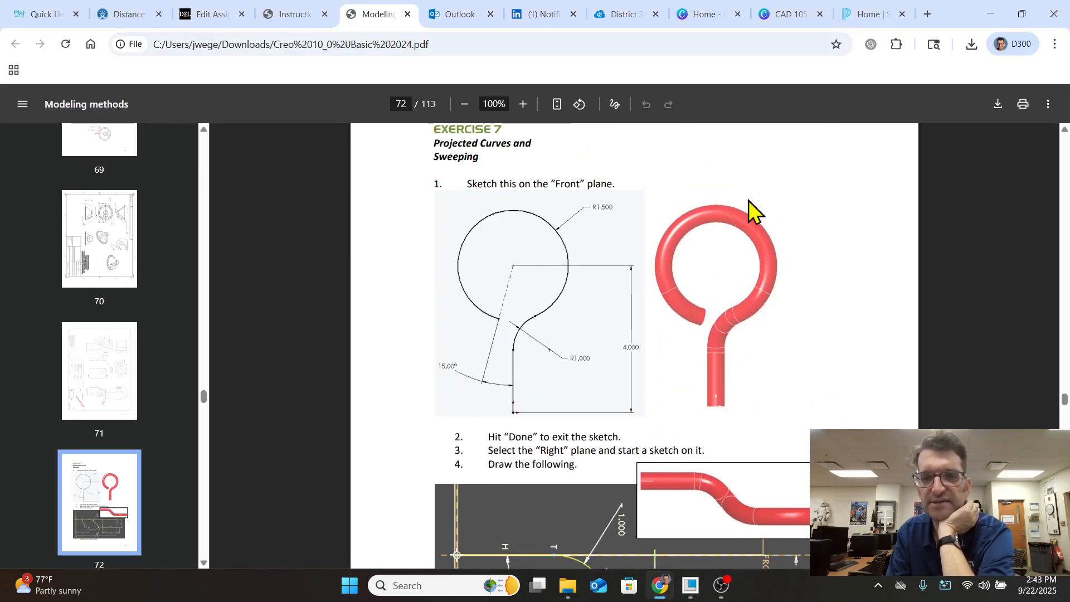
pyautogui.scroll(-20, 593, 482)
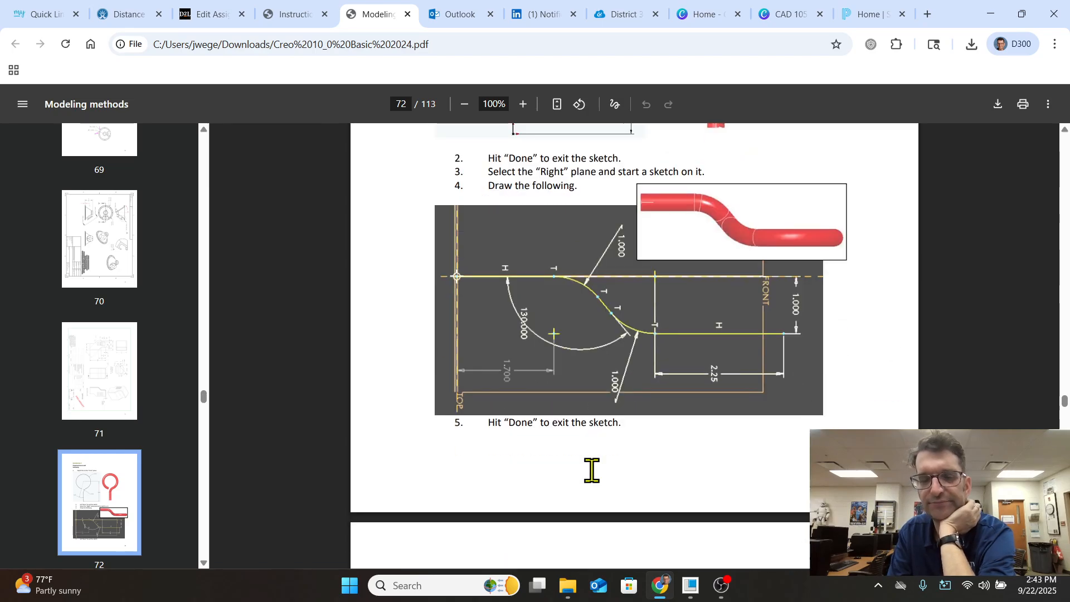
pyautogui.scroll(-8, 590, 471)
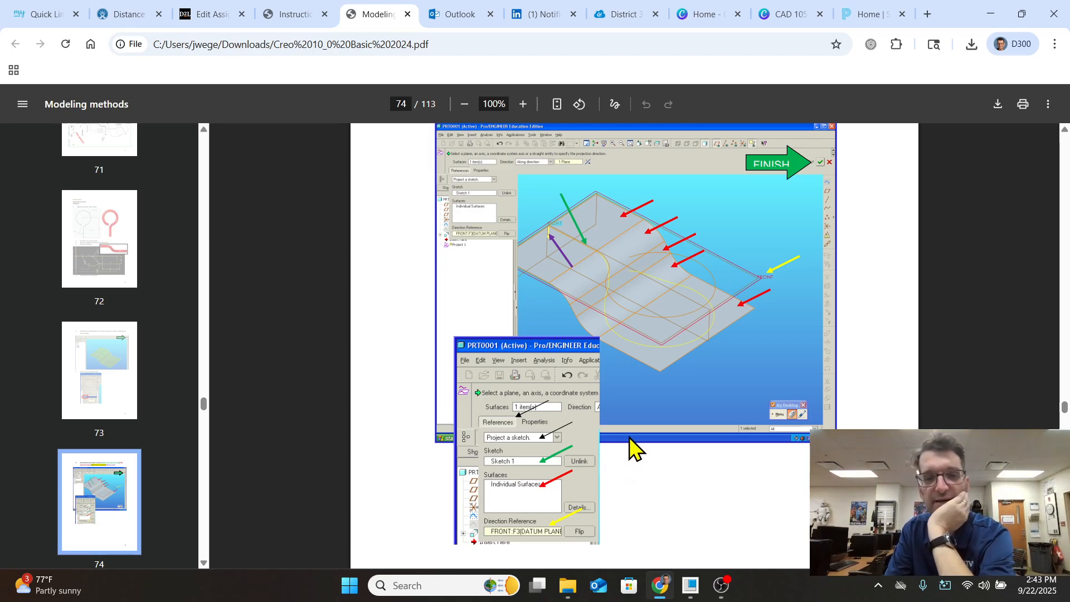
pyautogui.scroll(-10, 628, 444)
pyautogui.scroll(-8, 630, 428)
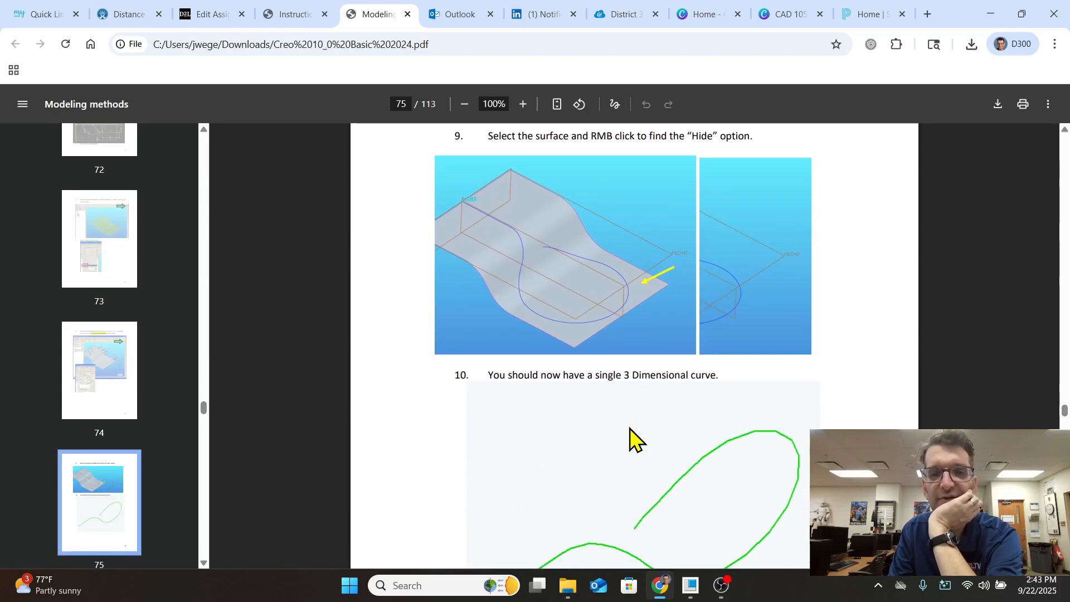
pyautogui.scroll(3, 633, 424)
pyautogui.scroll(1, 629, 437)
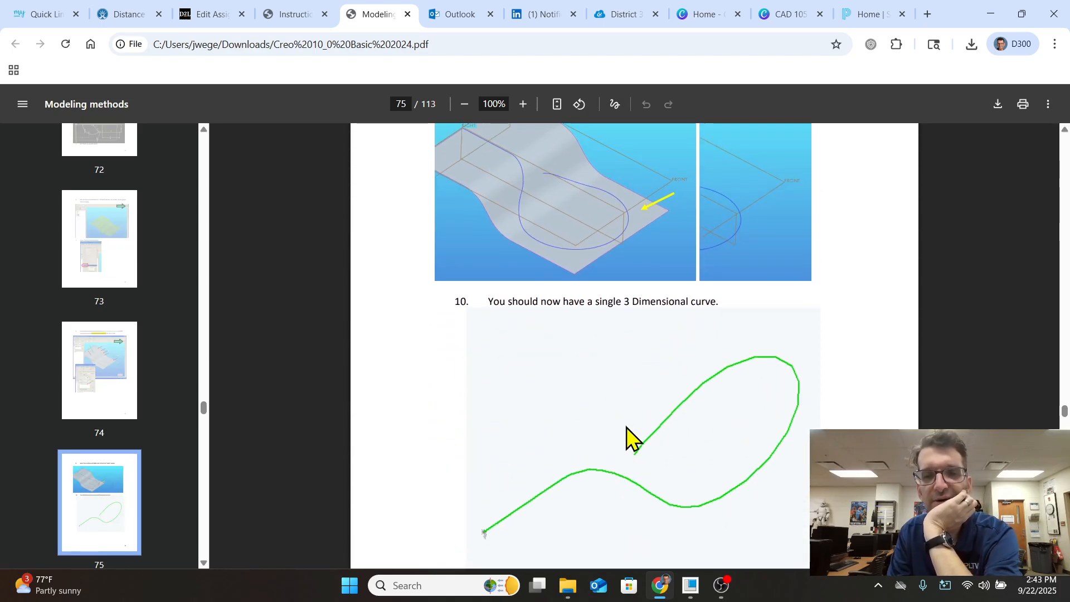
# Read Exercise 7 steps 10 to 13 on pages 75 and 76 about sweeping the curve, and return to Creo Parametric
pyautogui.scroll(-1, 625, 437)
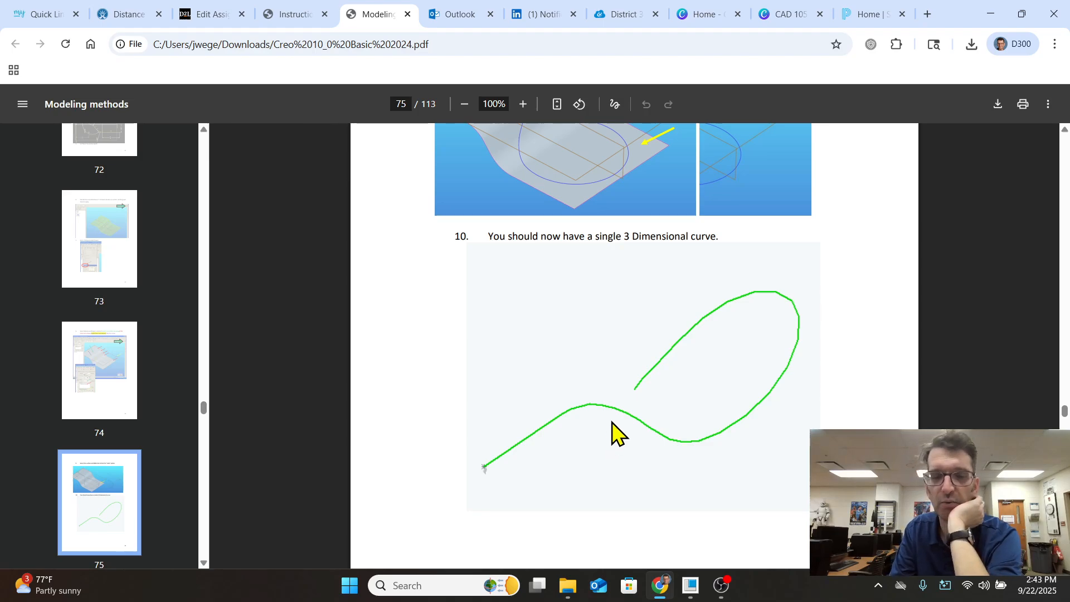
pyautogui.scroll(-10, 613, 435)
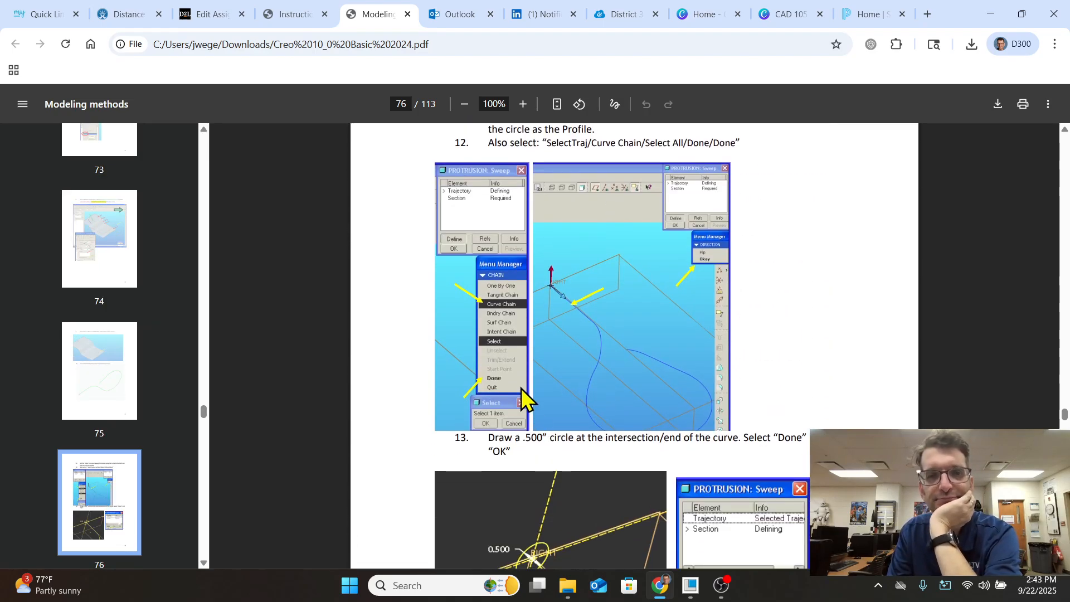
pyautogui.scroll(1, 522, 388)
pyautogui.scroll(-1, 527, 388)
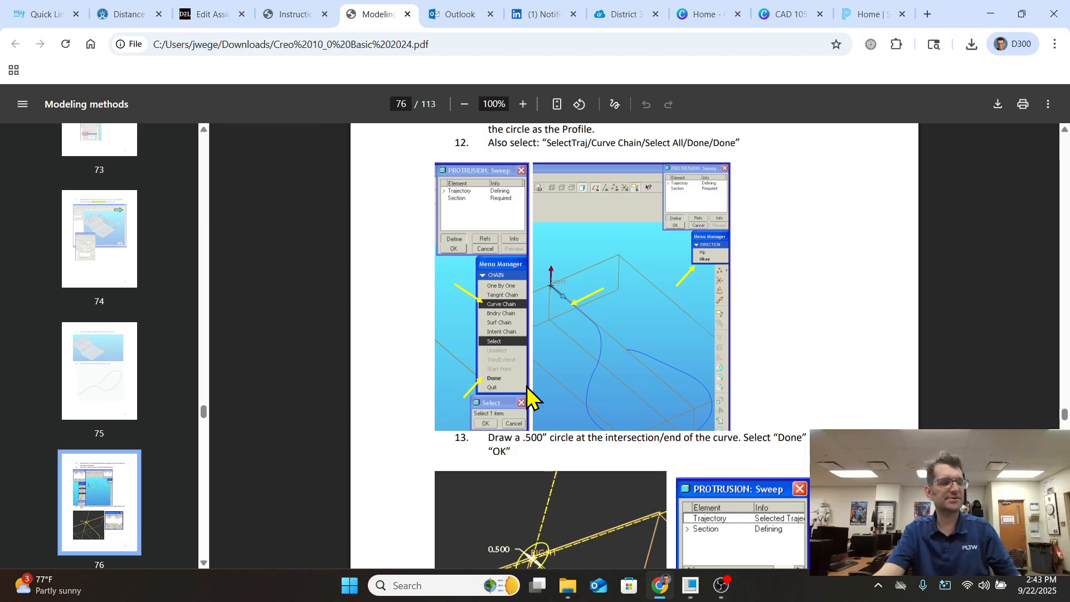
pyautogui.click(990, 14)
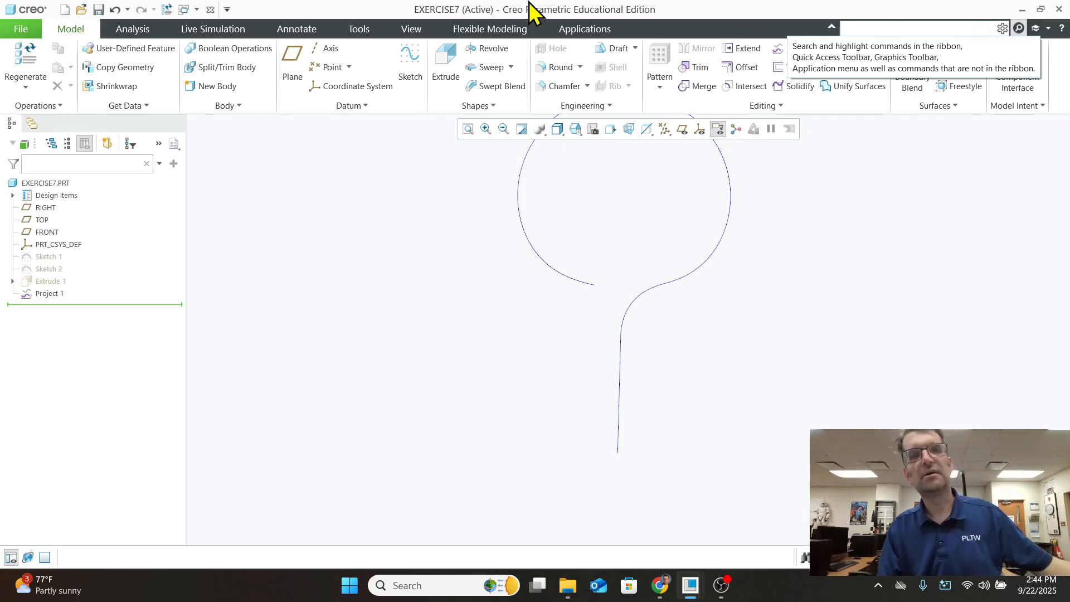
pyautogui.click(511, 67)
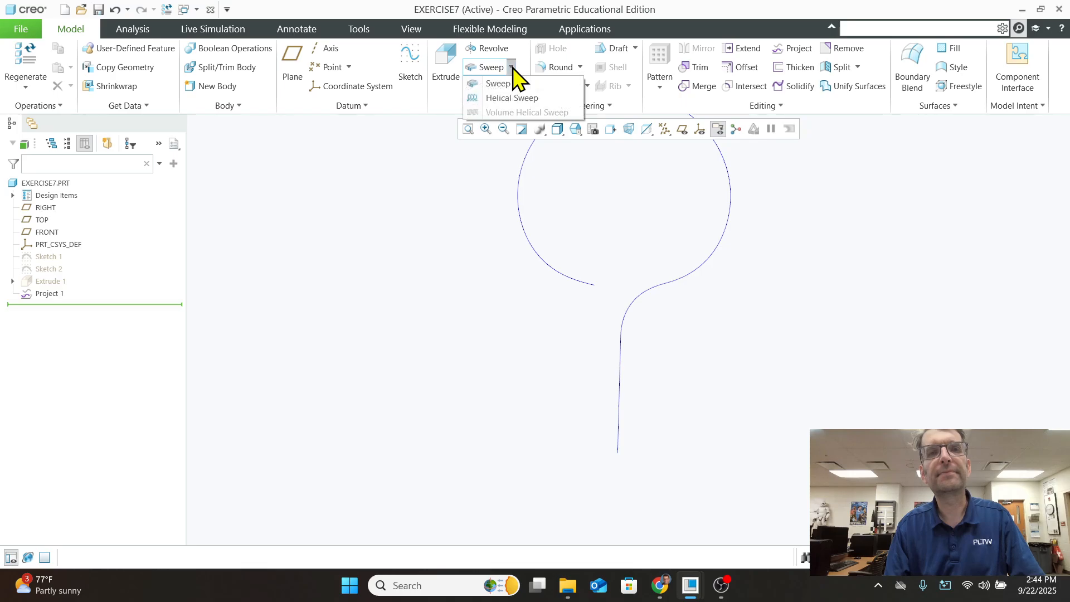
pyautogui.click(512, 67)
pyautogui.click(512, 68)
pyautogui.click(512, 68)
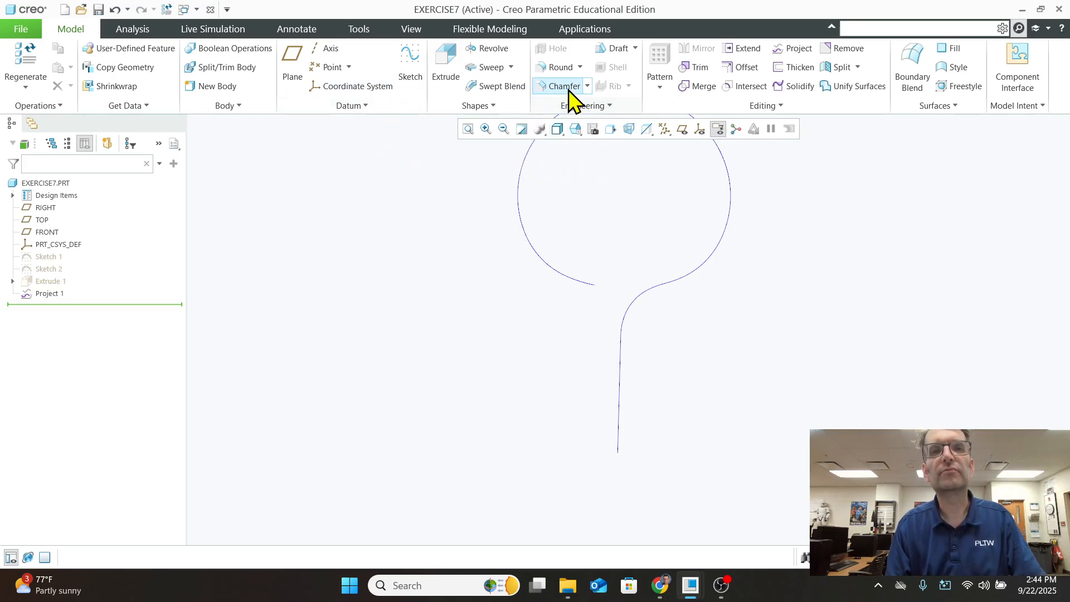
pyautogui.click(512, 89)
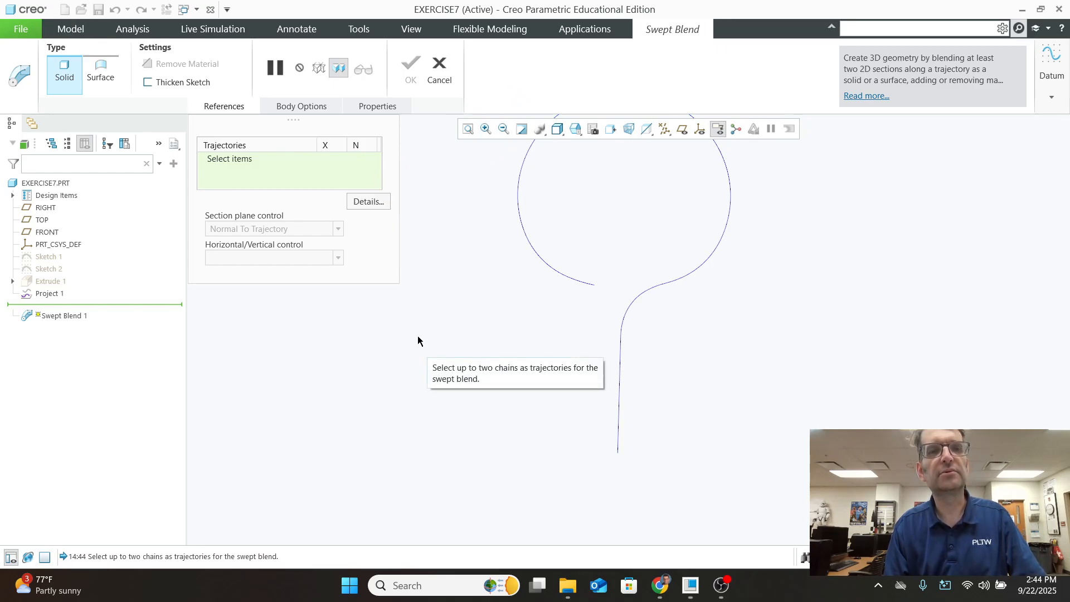
pyautogui.click(385, 108)
pyautogui.click(304, 109)
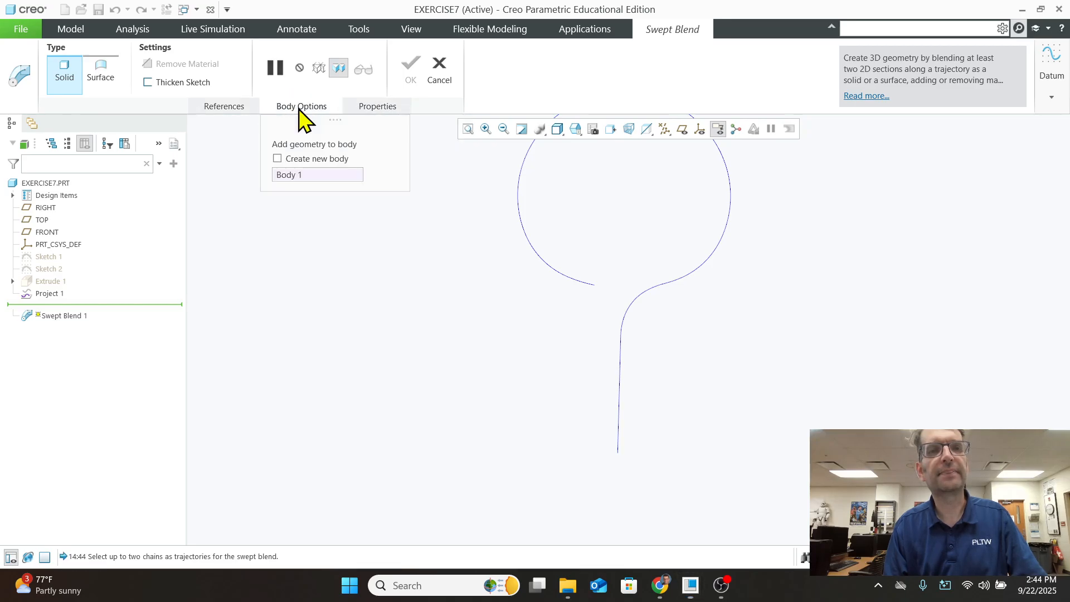
pyautogui.click(236, 107)
pyautogui.click(312, 109)
pyautogui.click(368, 109)
pyautogui.click(282, 109)
pyautogui.click(237, 109)
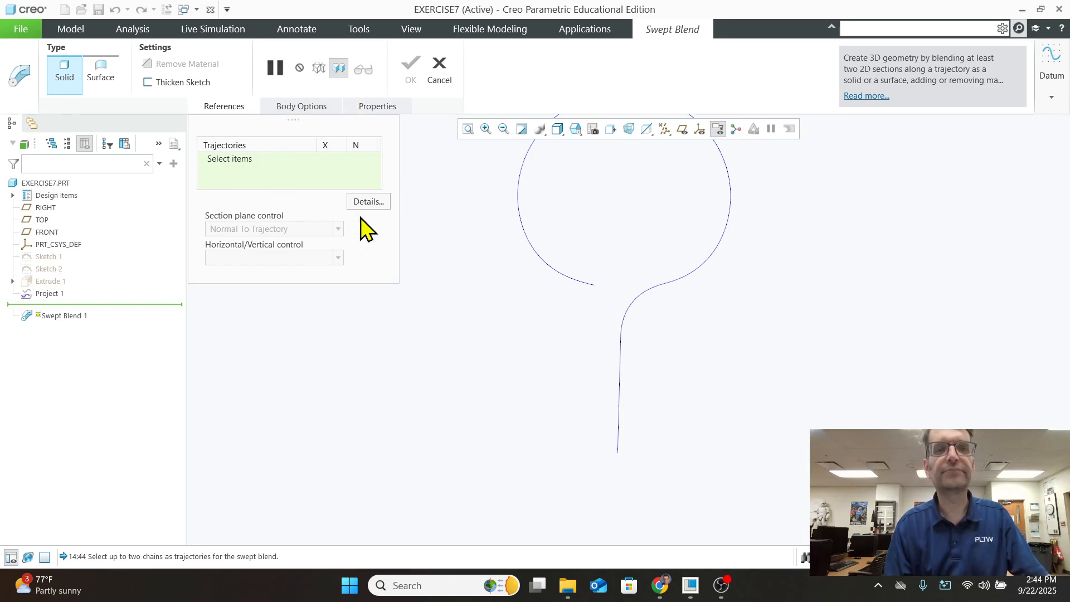
pyautogui.click(440, 79)
# Start a solid constant-section Sweep along the projected curve, with the trajectory starting at the straight leg's free end
pyautogui.moveTo(383, 289); pyautogui.dragTo(363, 242, button='middle')
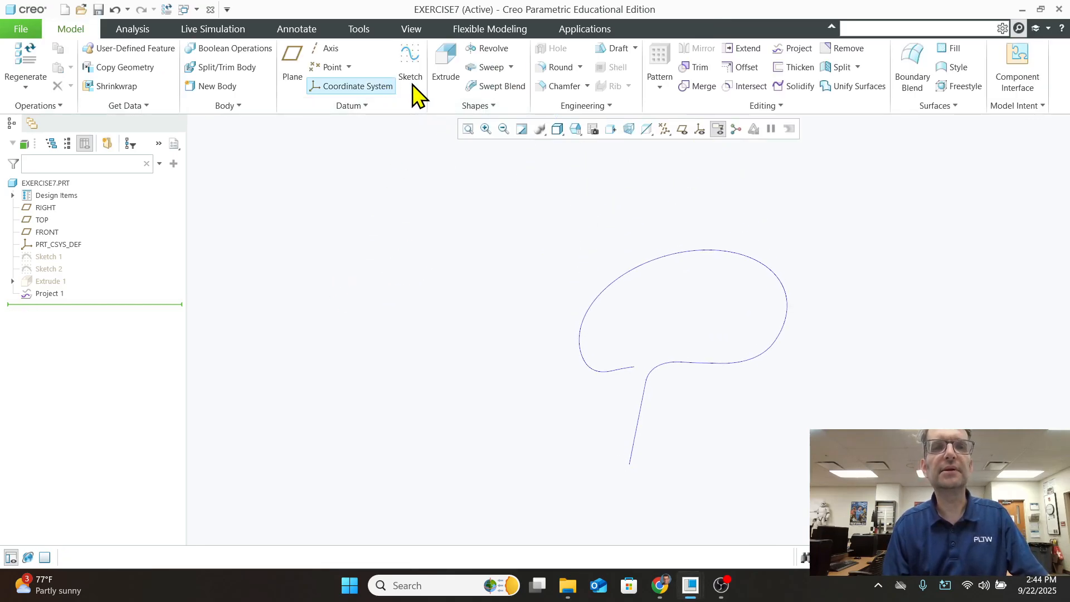
pyautogui.click(493, 69)
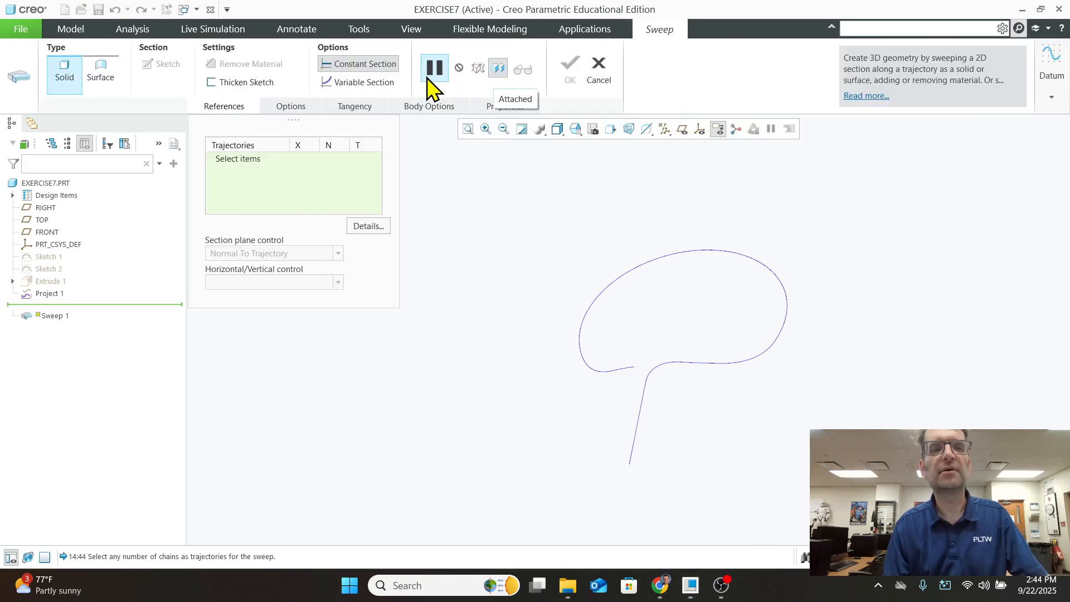
pyautogui.click(640, 416)
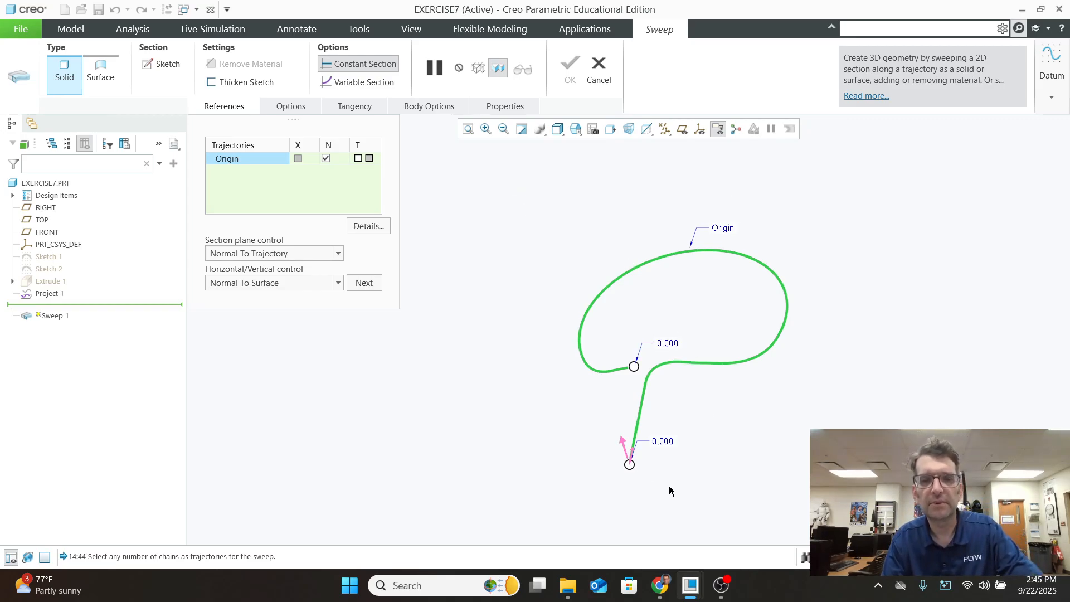
pyautogui.scroll(-2, 647, 463)
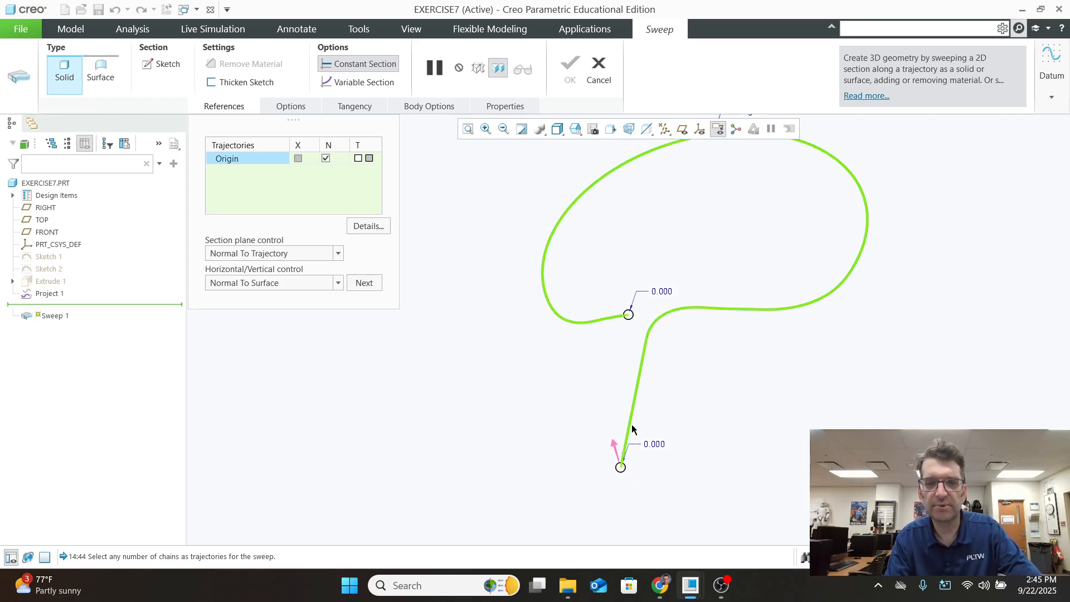
pyautogui.click(623, 458)
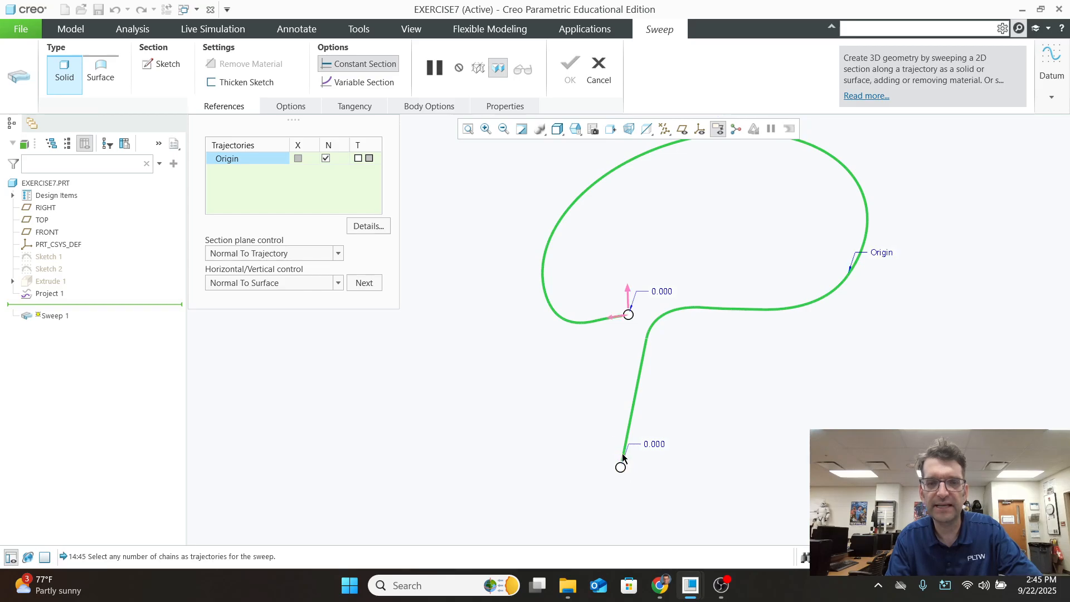
pyautogui.click(612, 321)
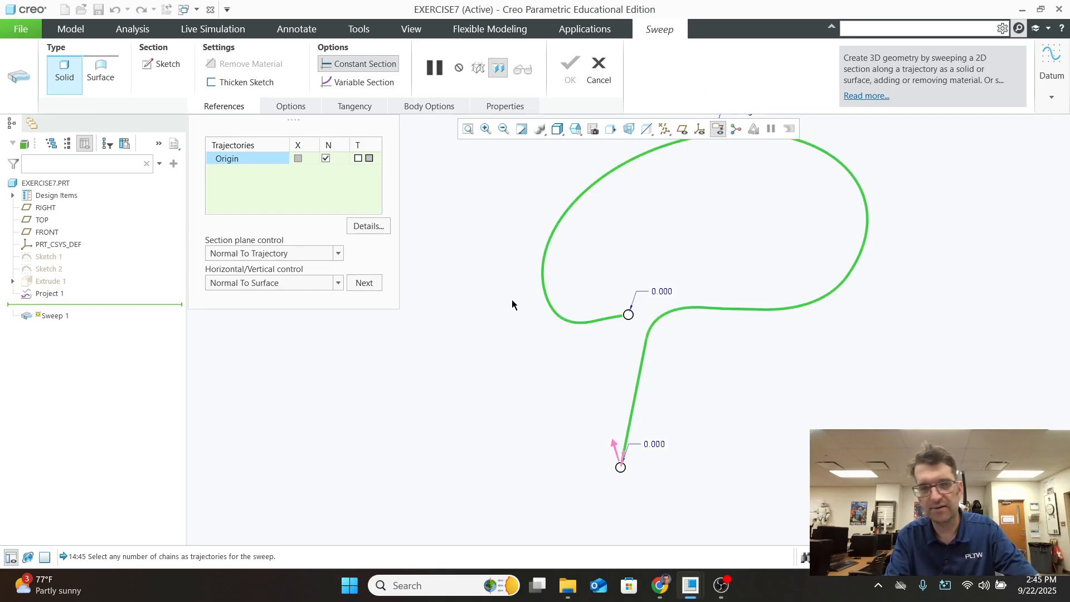
pyautogui.click(288, 107)
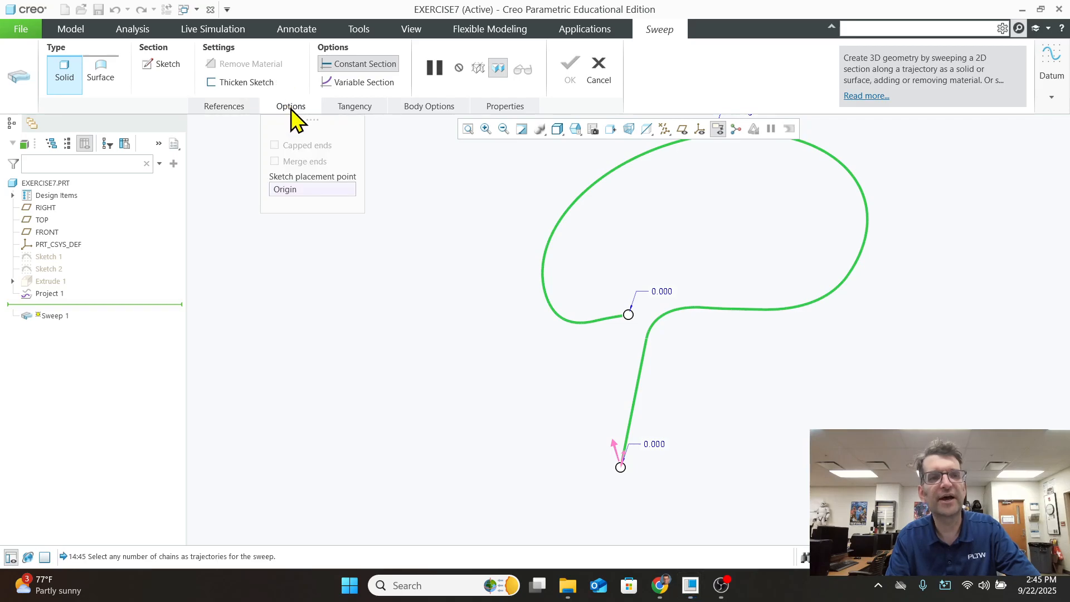
pyautogui.click(228, 105)
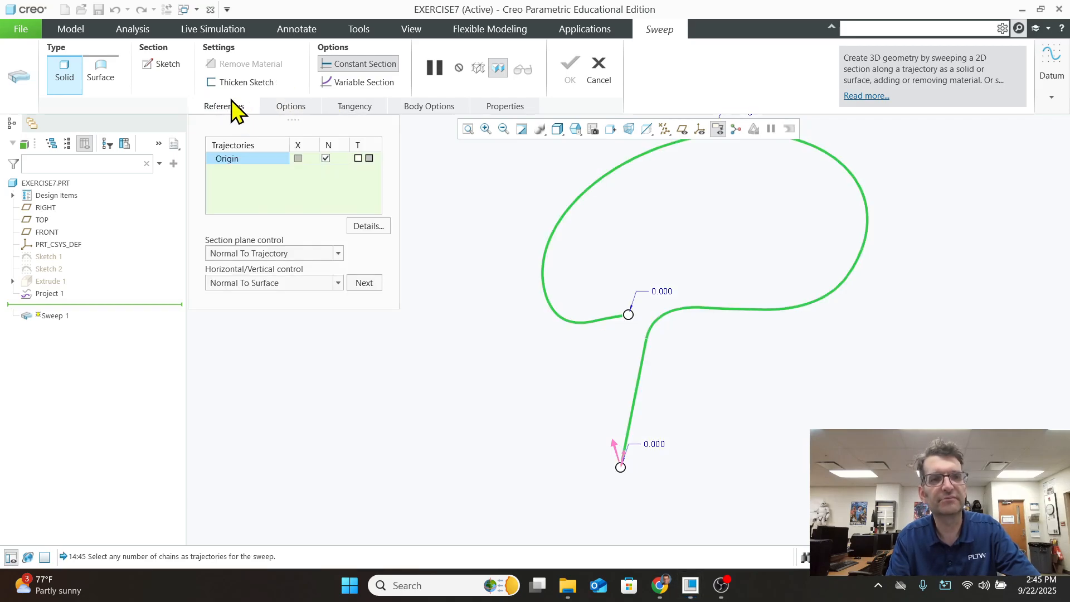
# Open the sweep's section sketch and draw a circle about 0.117 in diameter centred on the trajectory's start point
pyautogui.click(162, 66)
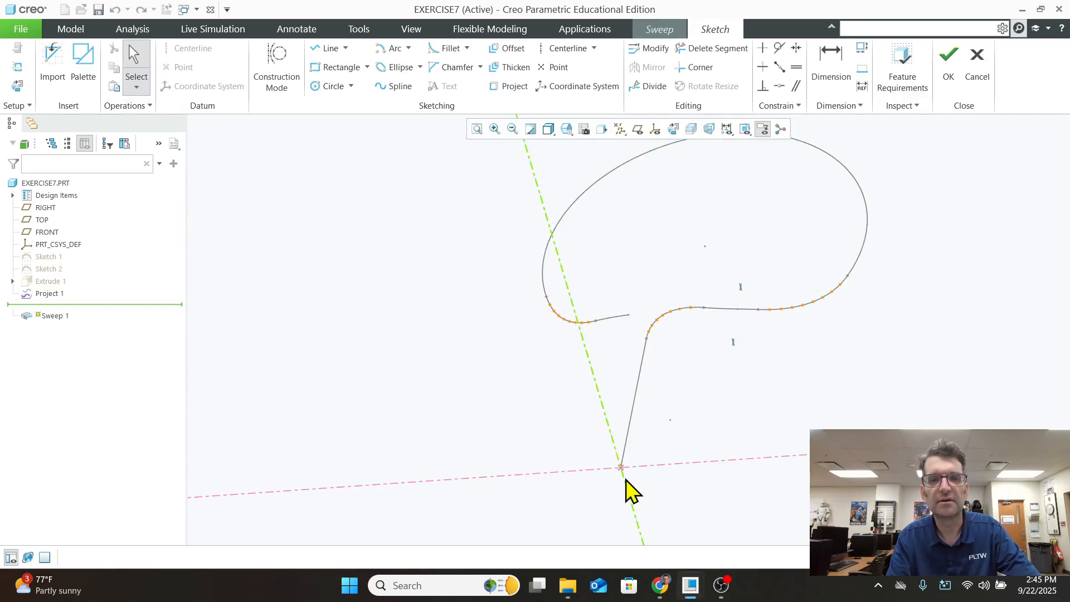
pyautogui.scroll(5, 626, 481)
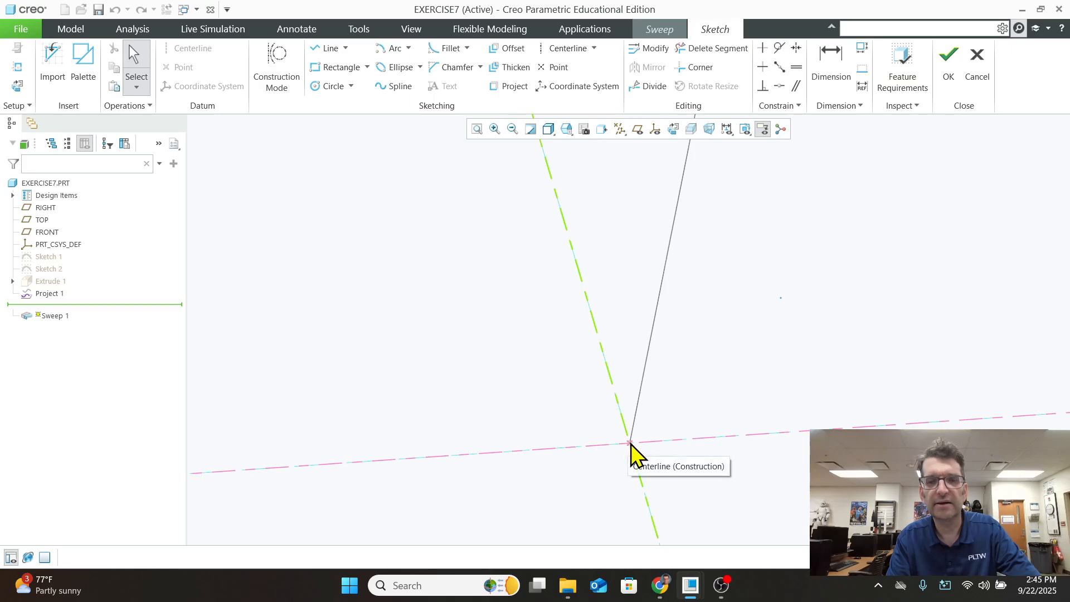
pyautogui.click(341, 87)
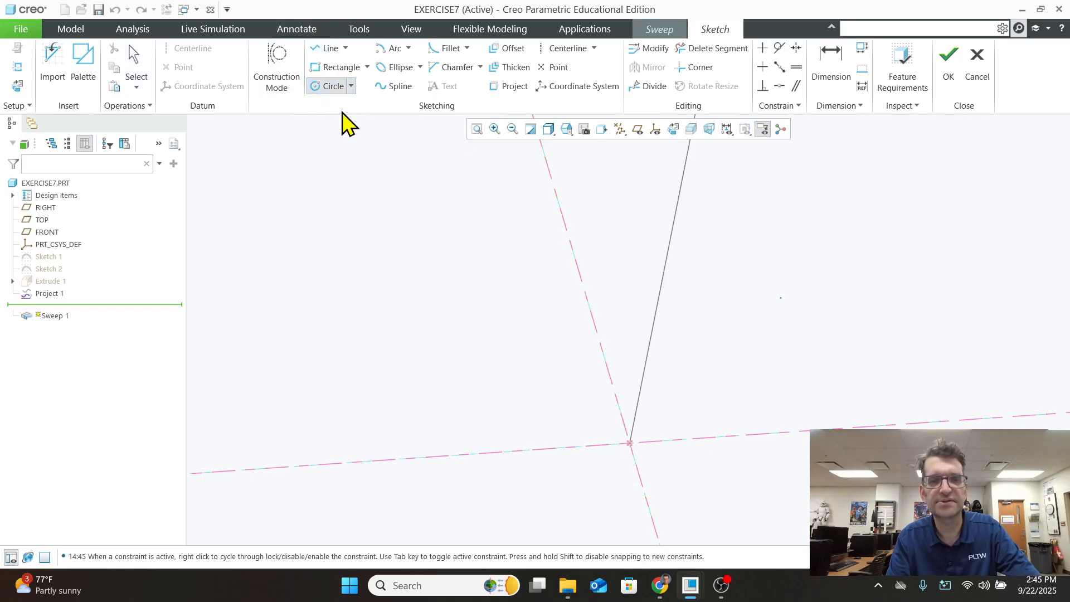
pyautogui.click(639, 460)
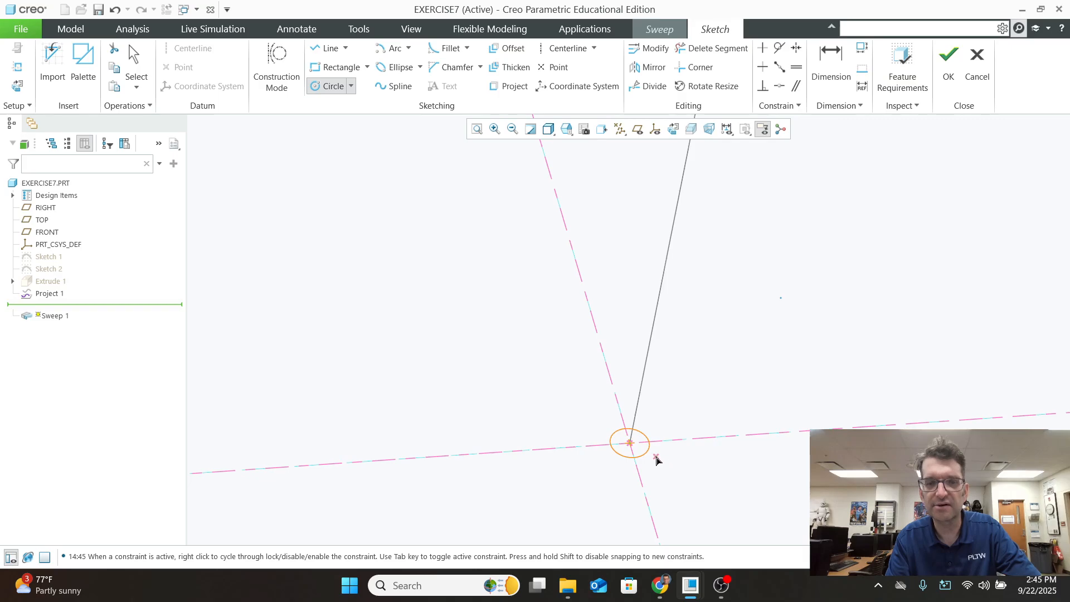
pyautogui.middleClick(661, 468)
# Set the section circle's diameter to 0.5 and accept the section sketch
pyautogui.doubleClick(672, 429)
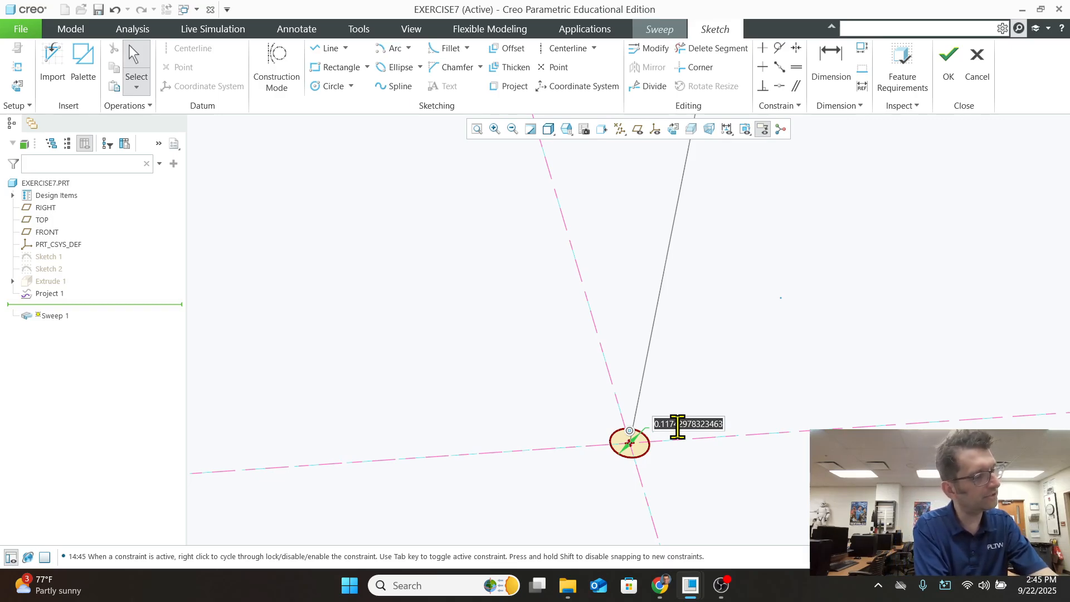
pyautogui.write('.')
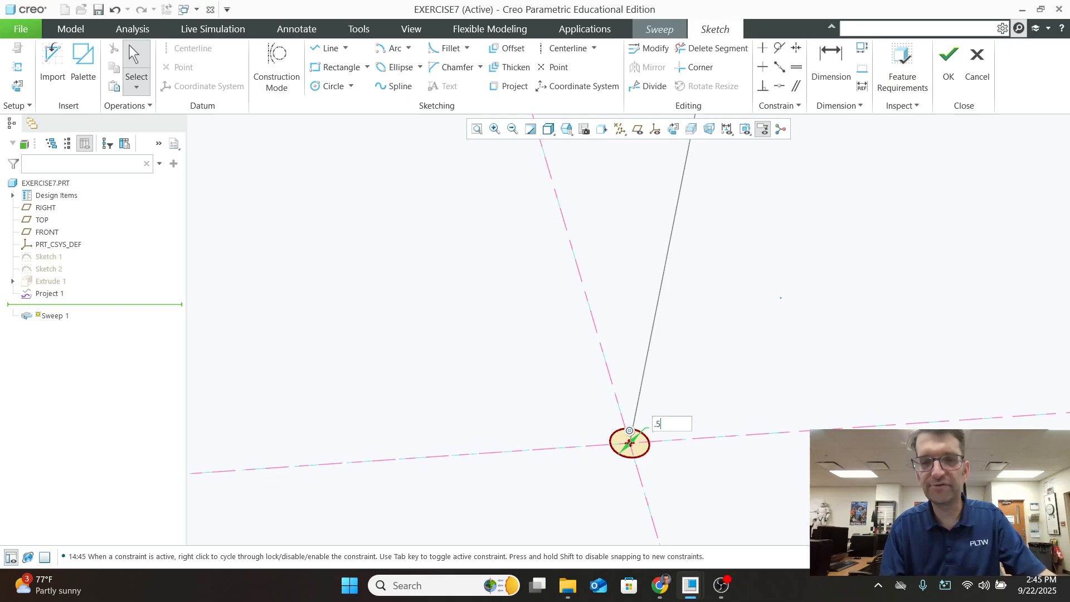
pyautogui.write('5')
pyautogui.press('Return')
pyautogui.scroll(3, 841, 299)
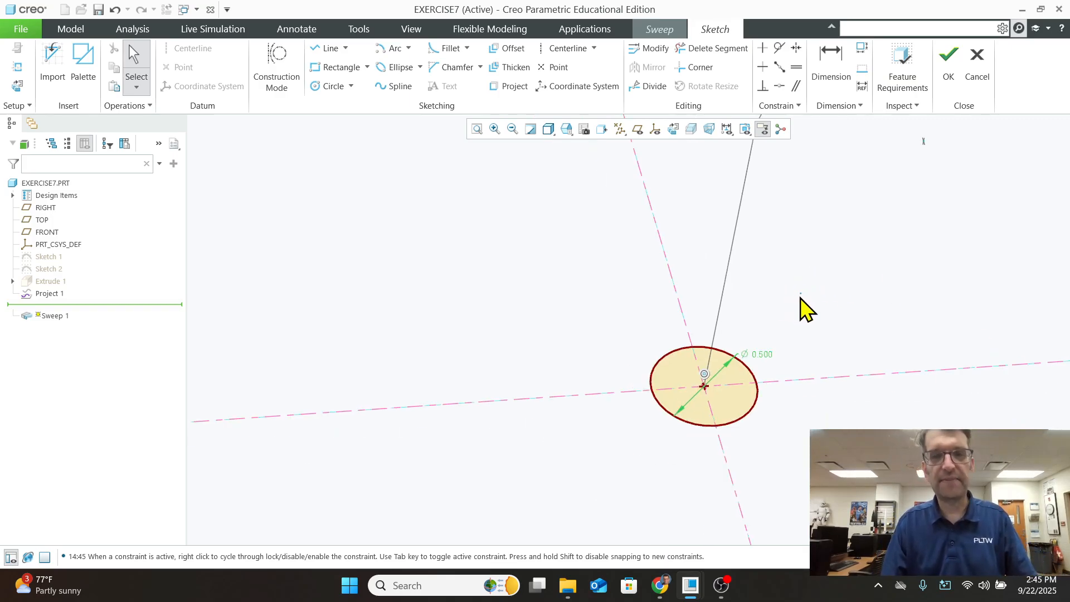
pyautogui.moveTo(800, 295)
pyautogui.keyDown('shift'); pyautogui.mouseDown(button='middle')
pyautogui.moveTo(642, 379)
pyautogui.moveTo(651, 436)
pyautogui.mouseUp(button='middle'); pyautogui.keyUp('shift')
pyautogui.scroll(-1, 654, 436)
pyautogui.scroll(6, 662, 392)
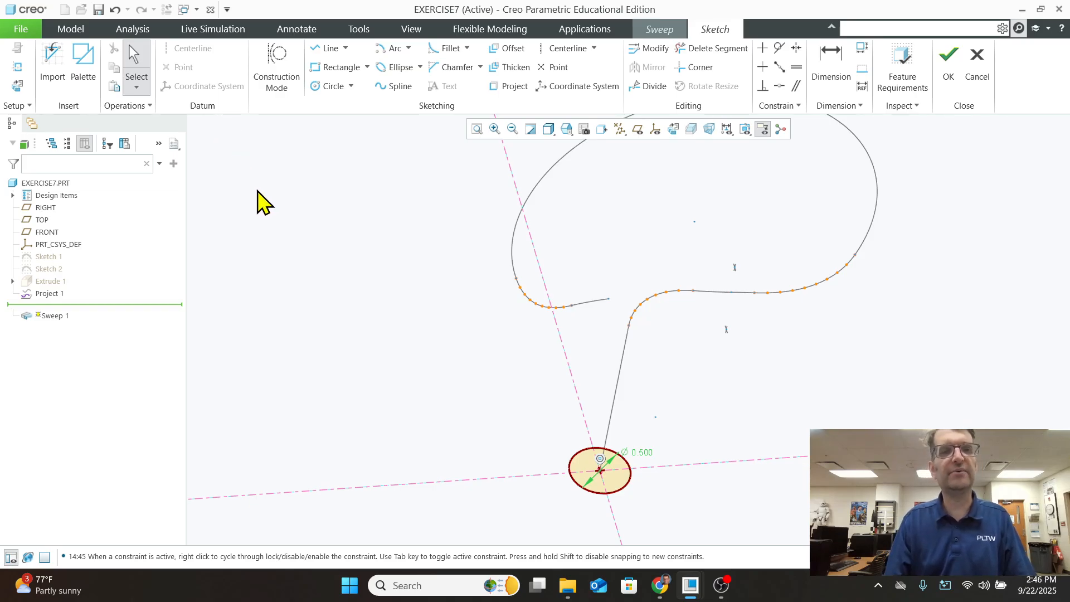
pyautogui.click(949, 57)
# Check the previewed wire shape from several angles and complete the sweep feature
pyautogui.moveTo(769, 451); pyautogui.dragTo(597, 426, button='middle')
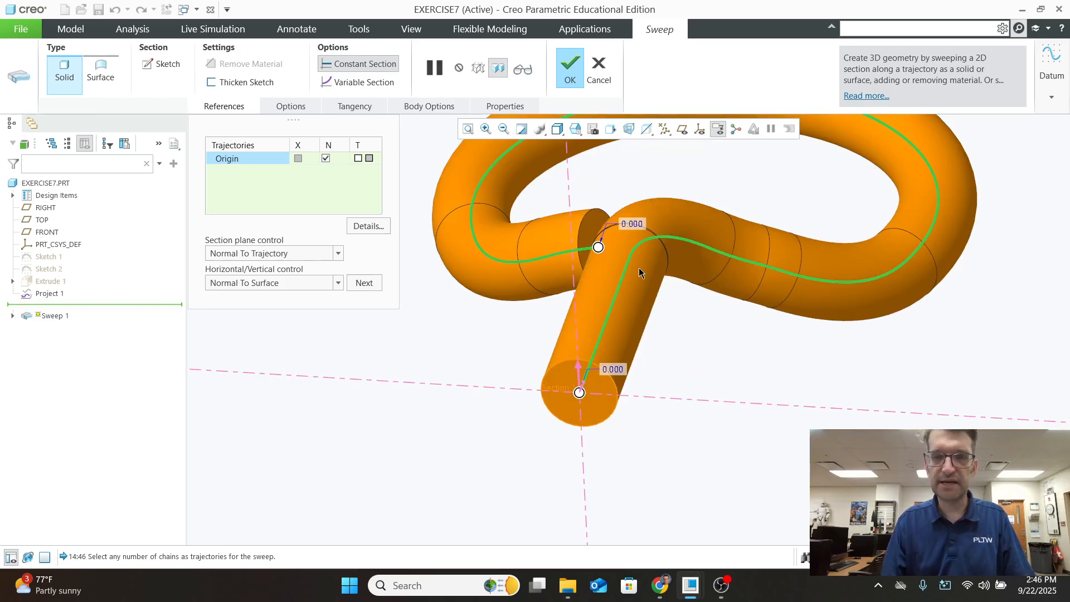
pyautogui.scroll(4, 604, 326)
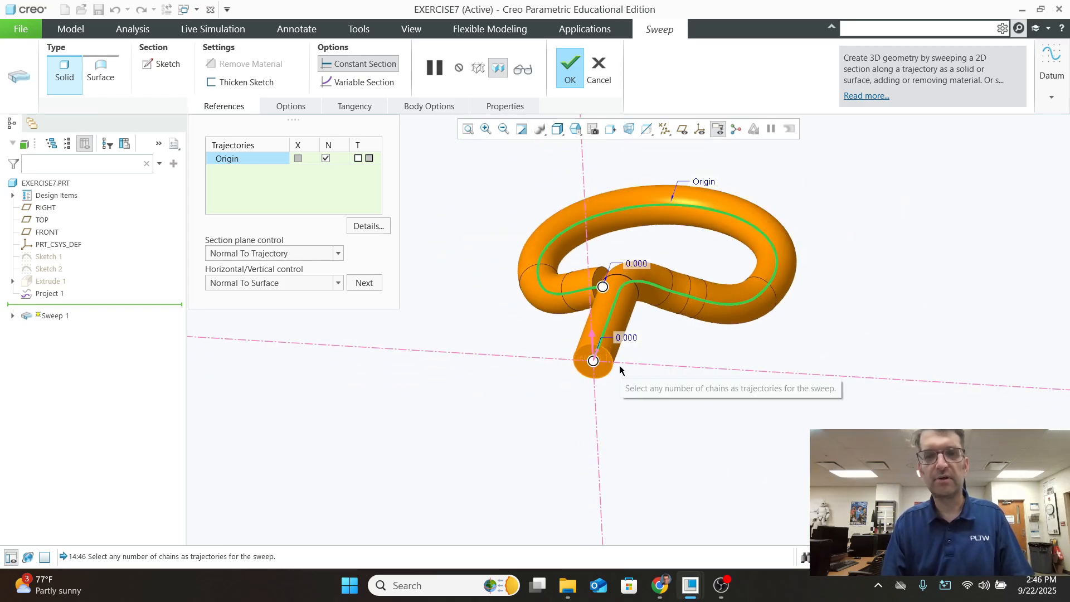
pyautogui.moveTo(424, 312)
pyautogui.mouseDown(button='middle')
pyautogui.moveTo(438, 367)
pyautogui.moveTo(545, 271)
pyautogui.mouseUp(button='middle')
pyautogui.click(569, 70)
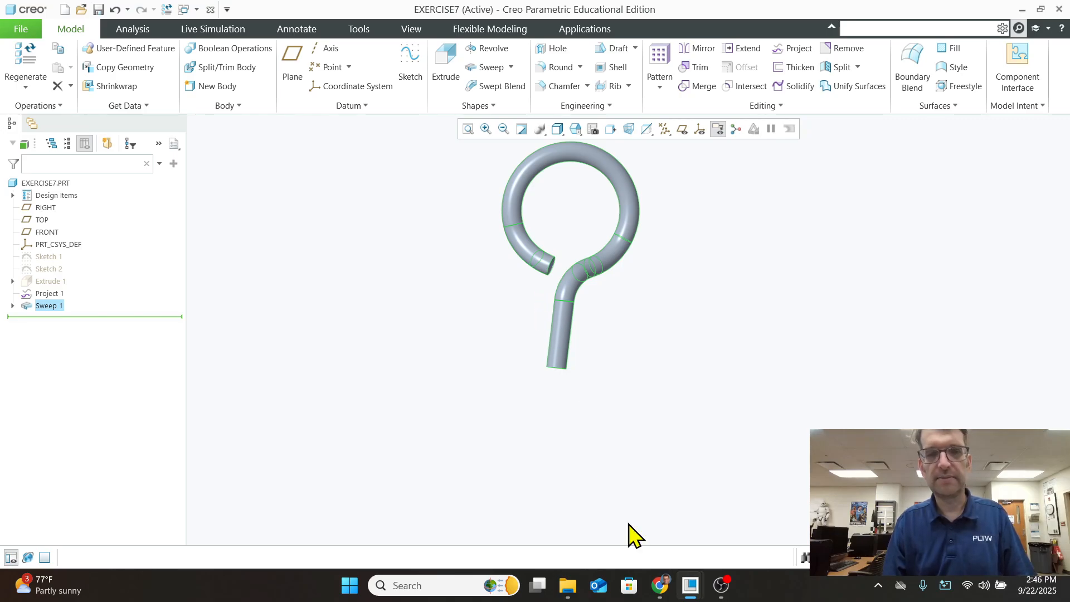
# Orient the swept wire to the saved FRONT view
pyautogui.moveTo(483, 332)
pyautogui.keyDown('shift'); pyautogui.mouseDown(button='middle')
pyautogui.moveTo(550, 353)
pyautogui.moveTo(519, 401)
pyautogui.moveTo(614, 369)
pyautogui.mouseUp(button='middle'); pyautogui.keyUp('shift')
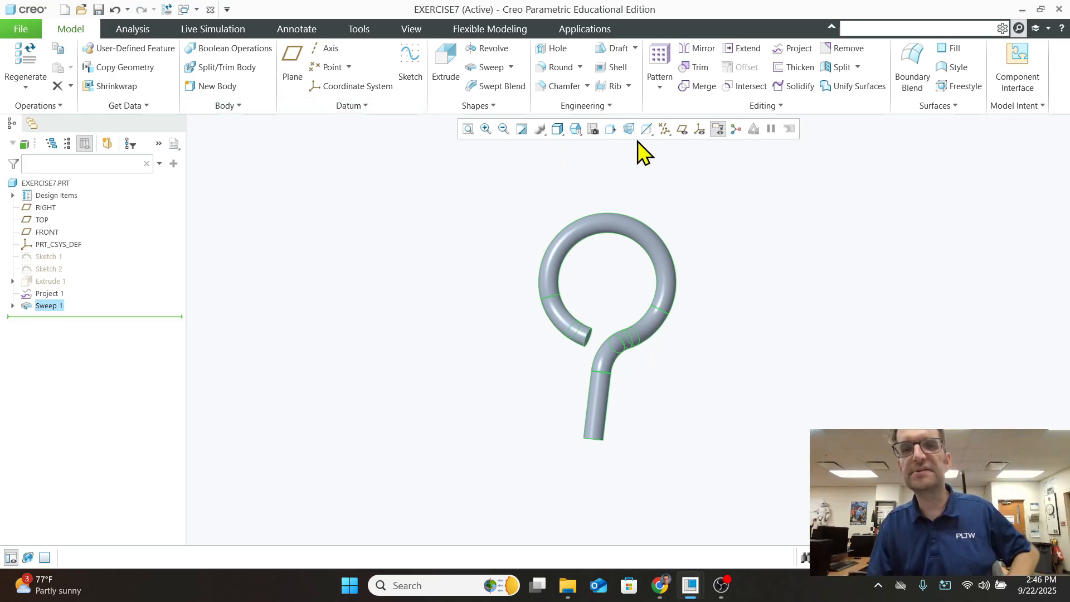
pyautogui.click(575, 129)
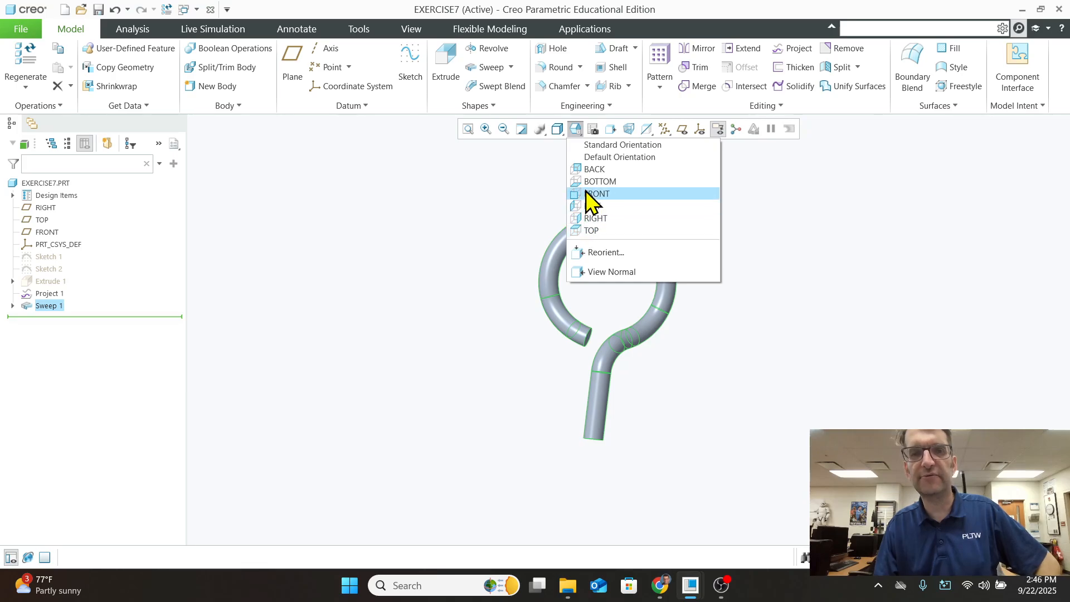
pyautogui.click(593, 194)
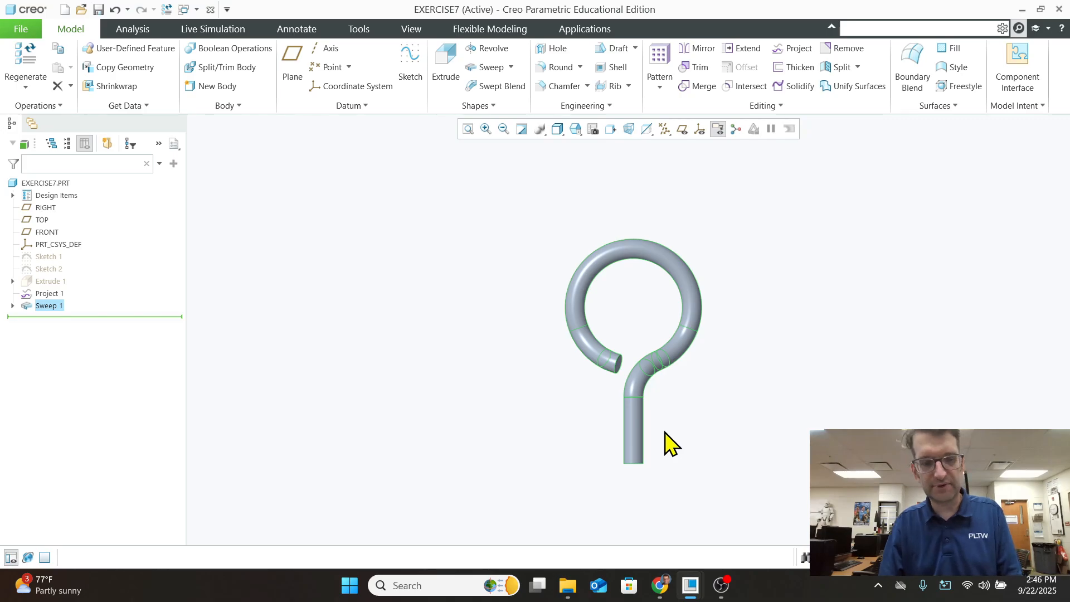
pyautogui.keyDown('shift'); pyautogui.moveTo(658, 449); pyautogui.dragTo(645, 318, button='middle'); pyautogui.keyUp('shift')
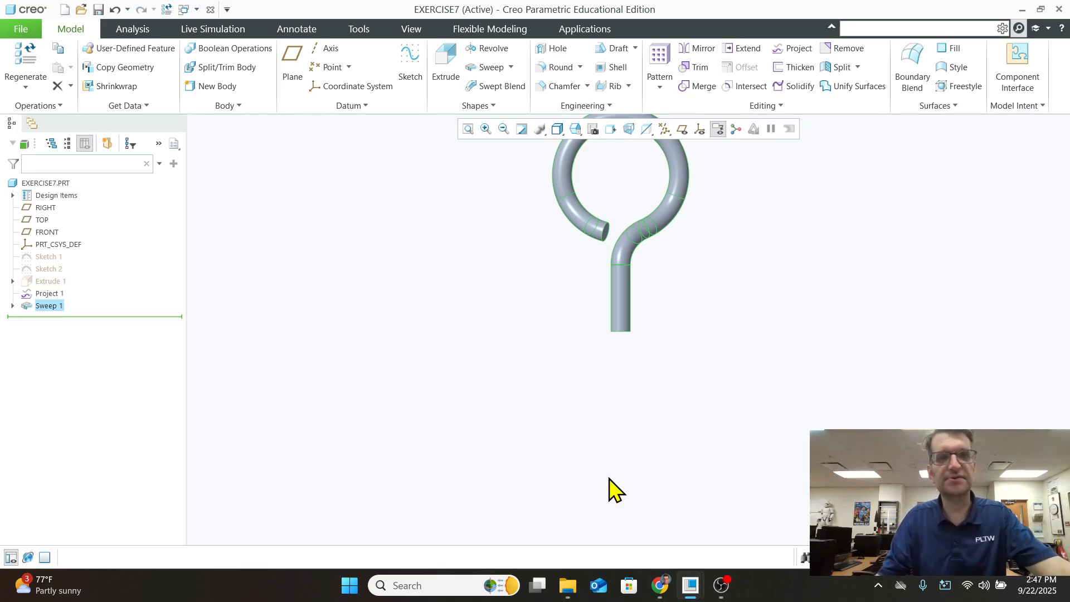
# Start a new sketch on the FRONT datum plane with the RIGHT plane as the orientation reference facing right
pyautogui.click(413, 64)
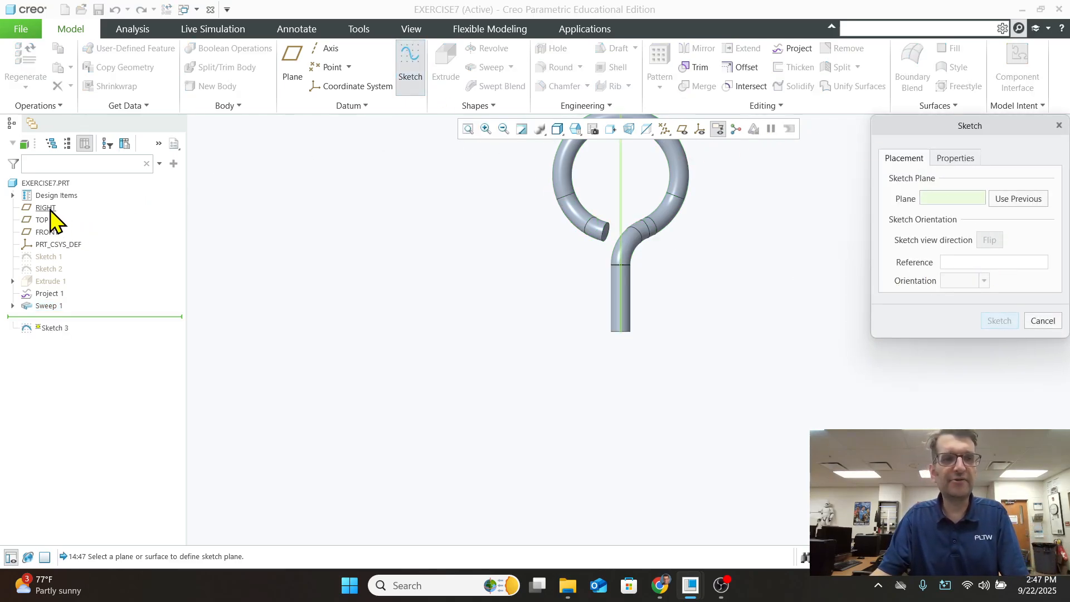
pyautogui.click(49, 234)
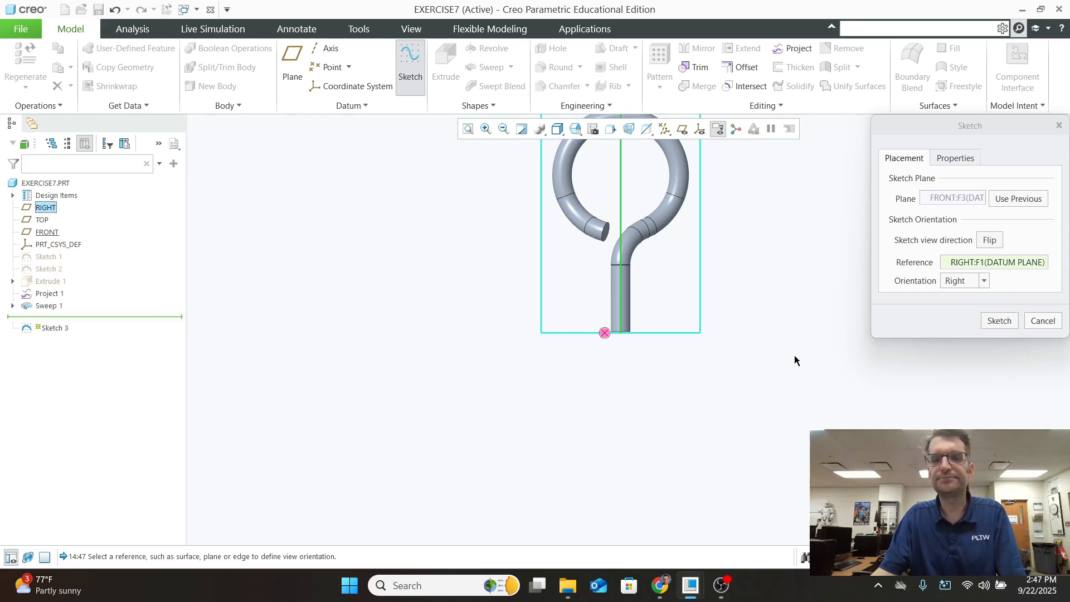
pyautogui.click(1003, 323)
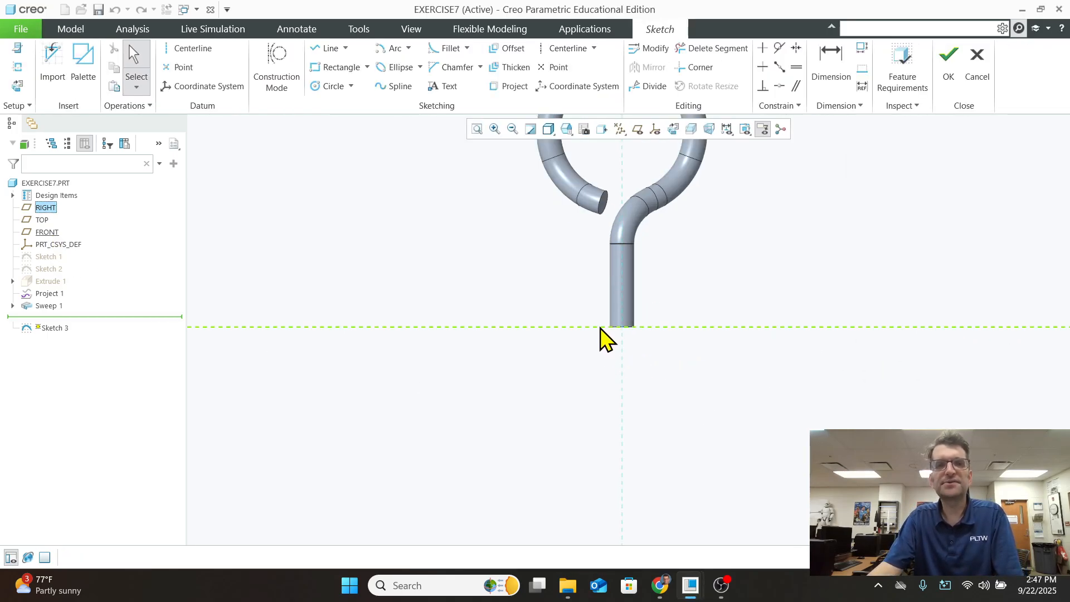
# Draw a line from the centre of the straight leg's lower end
pyautogui.click(327, 49)
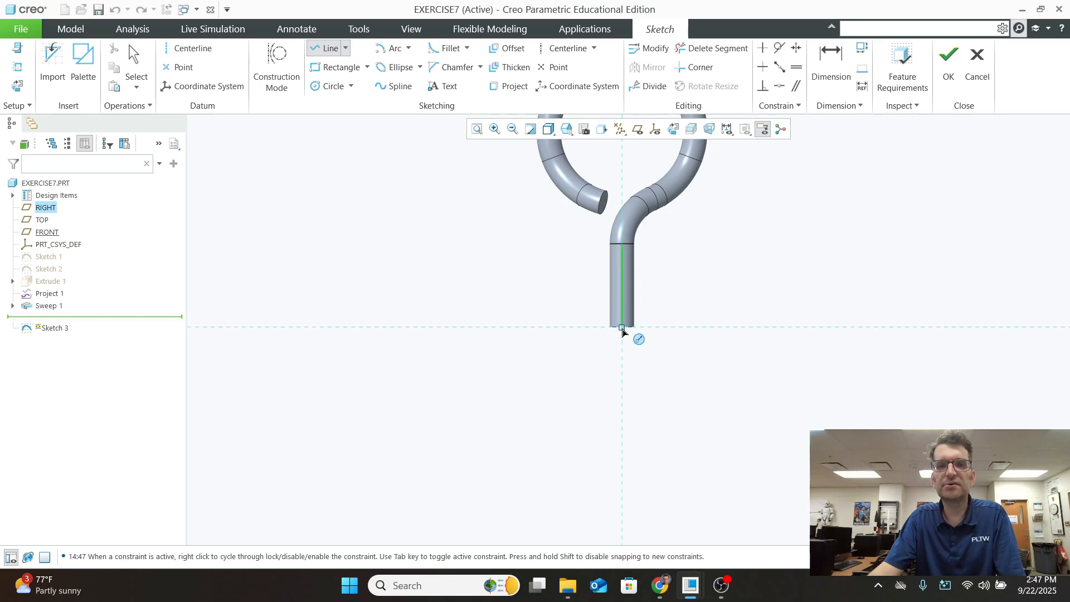
# Sketch a vertical line about 3.04 long straight down from the centre of the shank's lower end
pyautogui.click(623, 332)
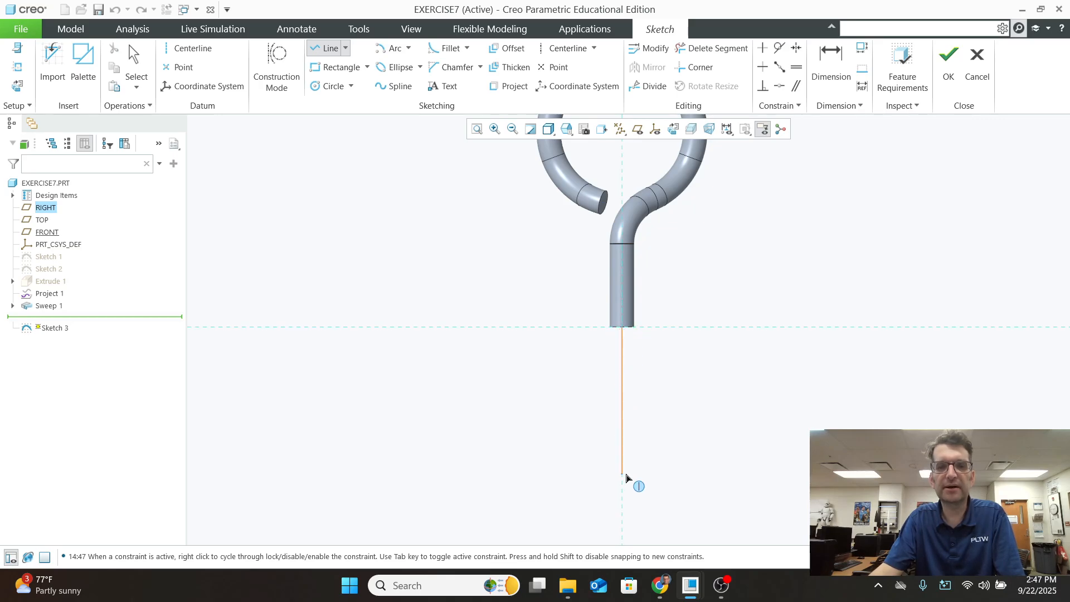
pyautogui.click(623, 490)
pyautogui.middleClick(633, 485)
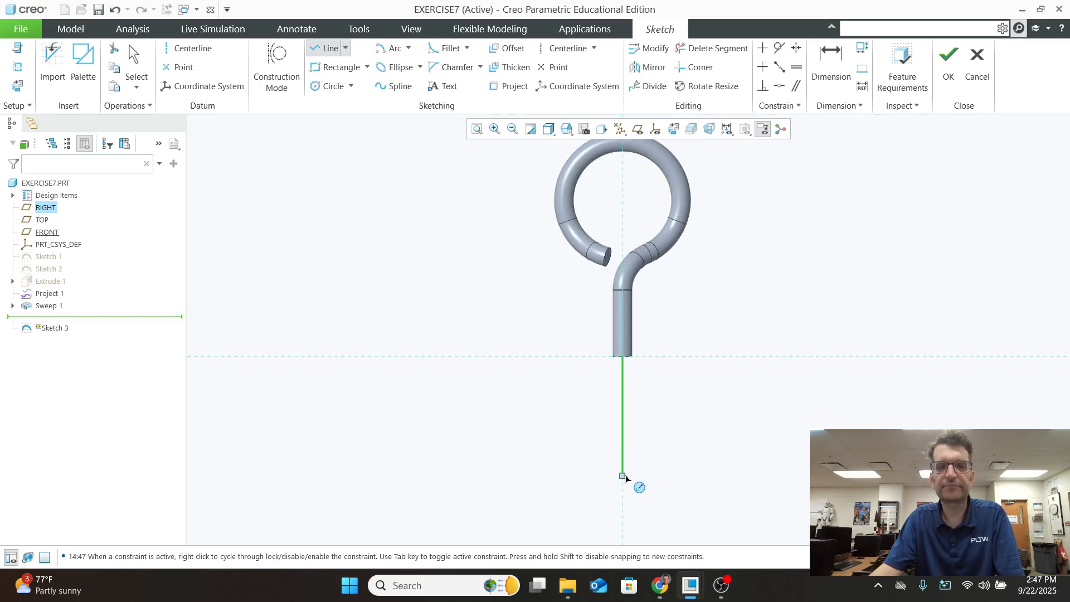
pyautogui.middleClick(629, 431)
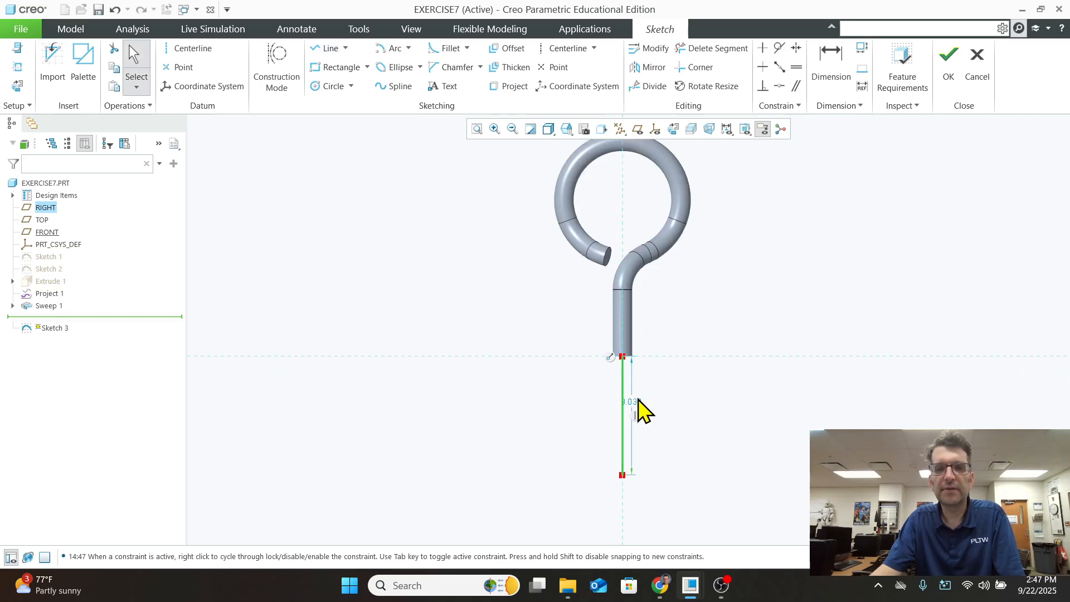
# Set the vertical line's length to 7
pyautogui.doubleClick(636, 401)
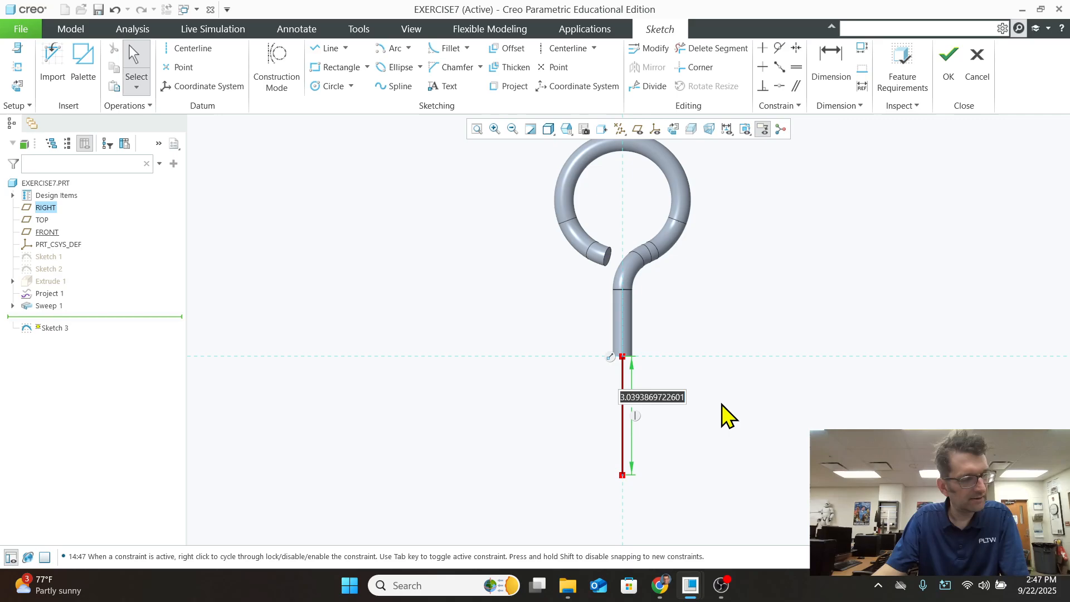
pyautogui.write('7')
pyautogui.press('Return')
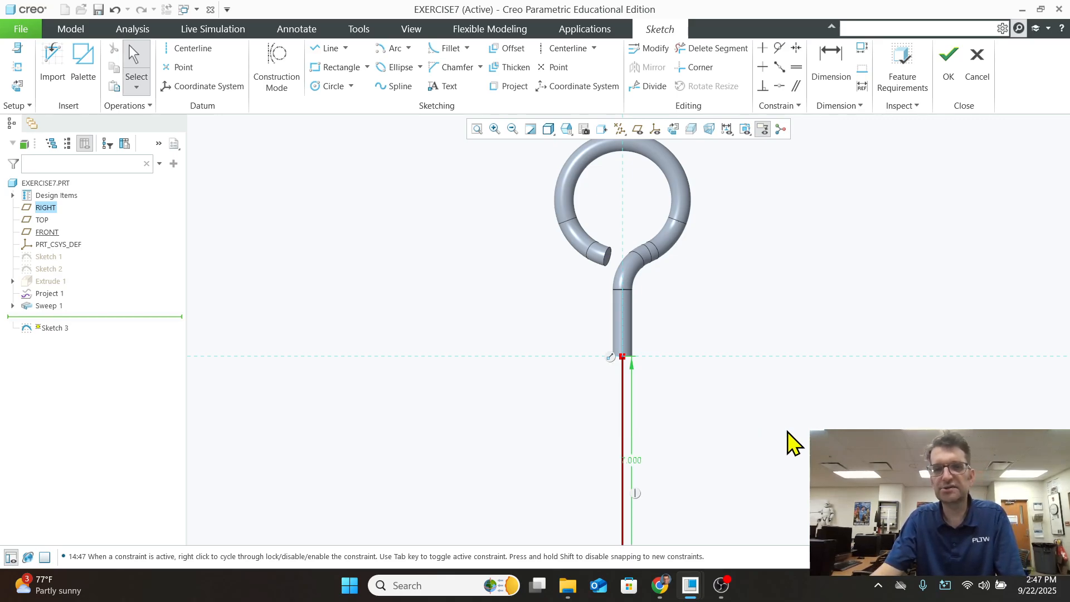
pyautogui.scroll(3, 739, 461)
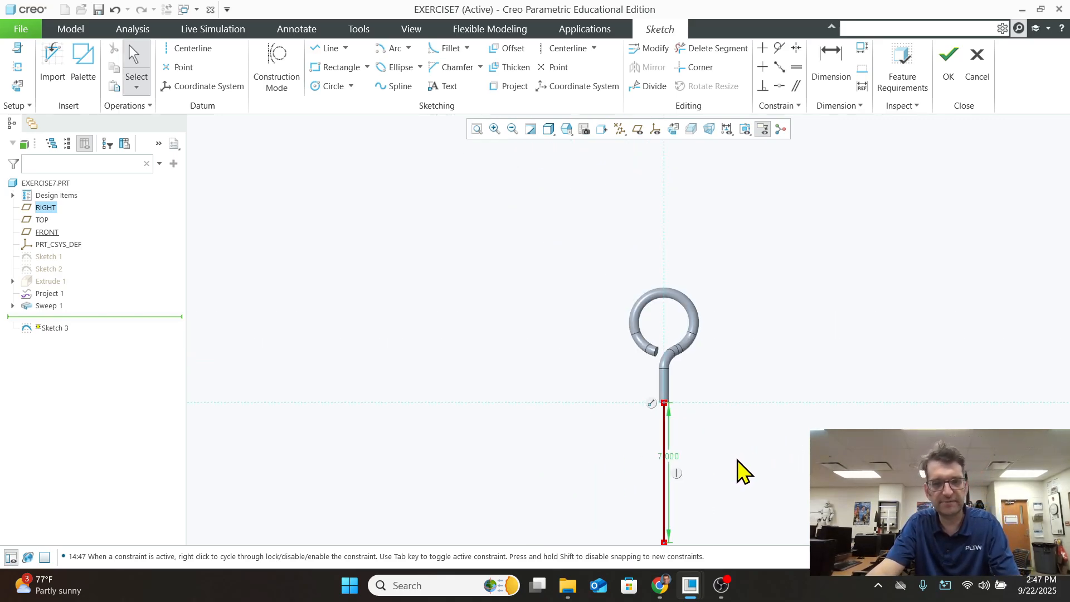
pyautogui.moveTo(738, 460); pyautogui.dragTo(723, 388, button='middle')
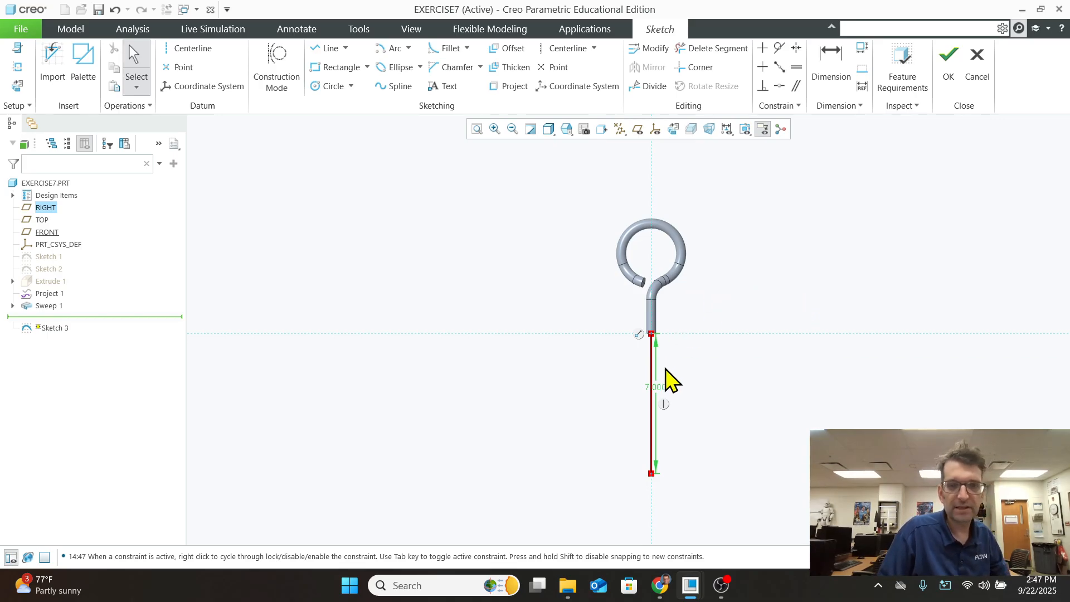
pyautogui.click(690, 447)
pyautogui.scroll(-1, 709, 453)
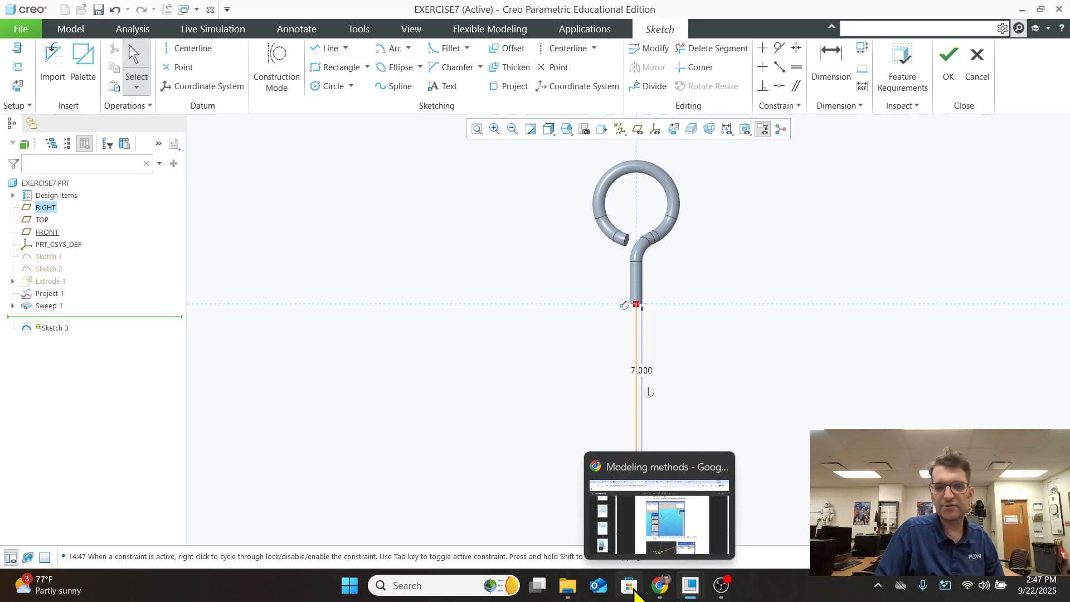
# Switch to Chrome, examine the dimensioned sketch for step 17 in the Modeling methods PDF, and return to the EXERCISE7 model in Creo
pyautogui.click(659, 585)
pyautogui.scroll(-10, 652, 460)
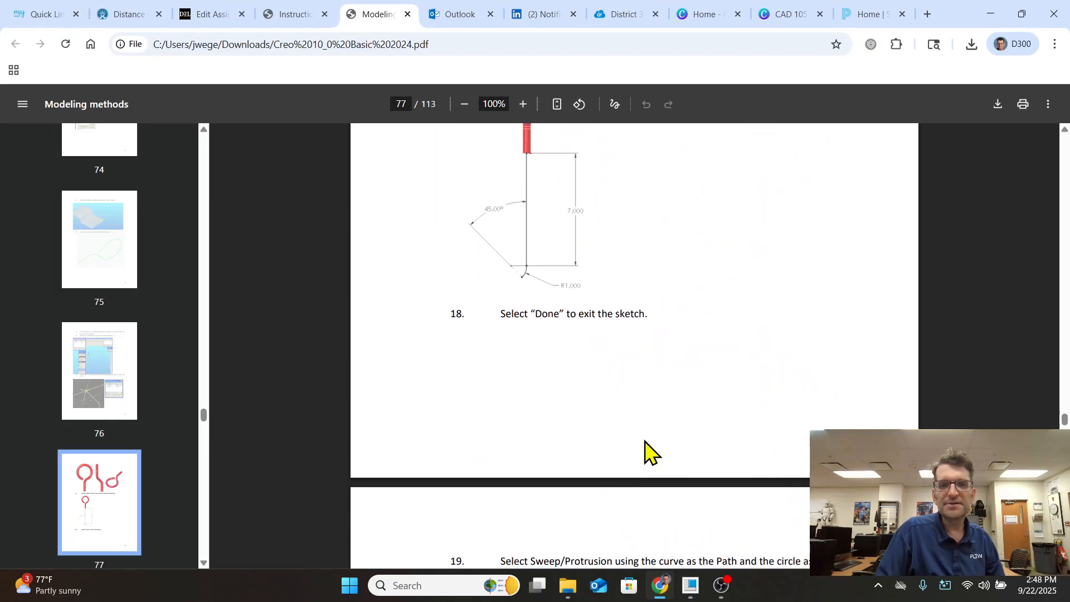
pyautogui.scroll(2, 645, 449)
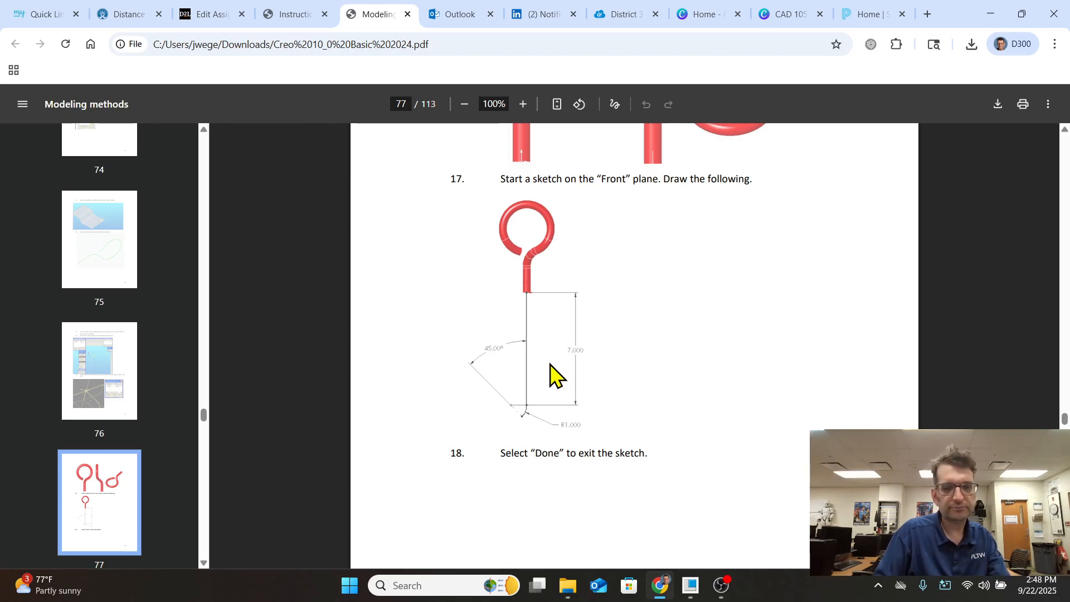
pyautogui.keyDown('ctrl'); pyautogui.scroll(4, 552, 375); pyautogui.keyUp('ctrl')
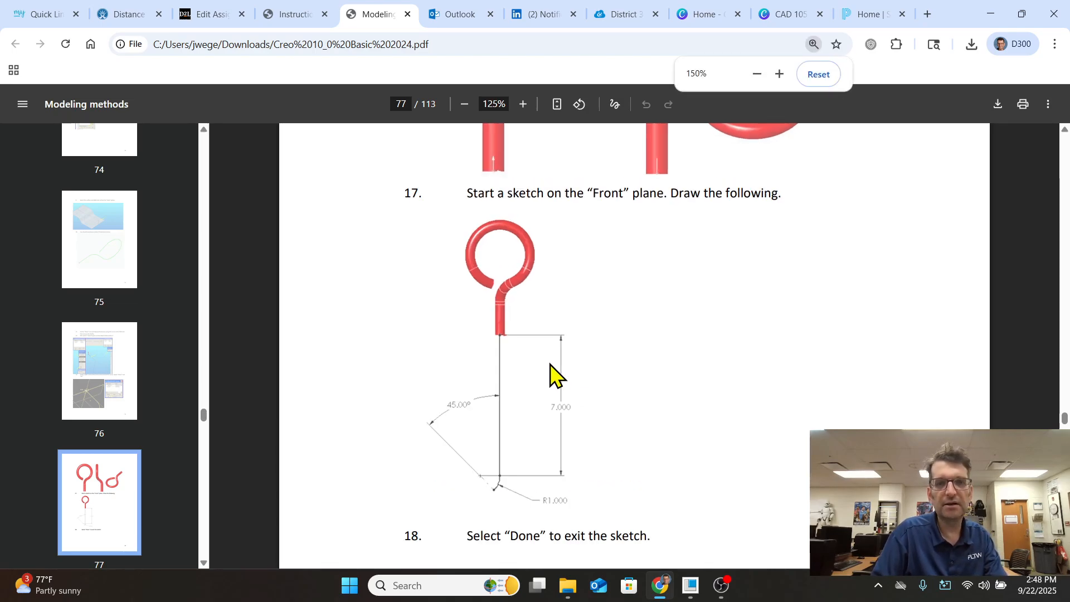
pyautogui.scroll(-3, 590, 362)
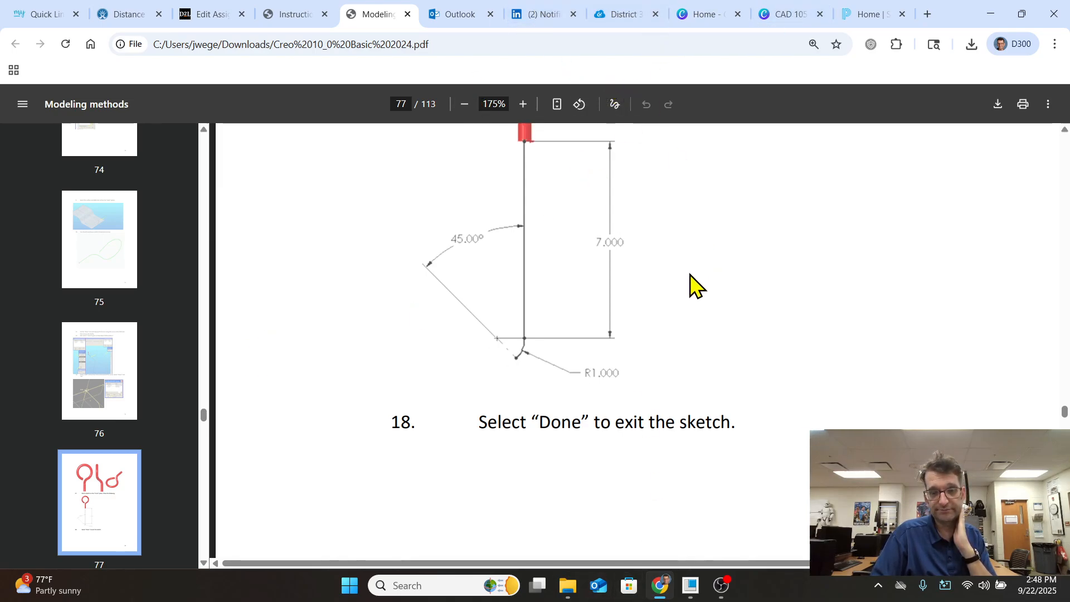
pyautogui.scroll(1, 688, 284)
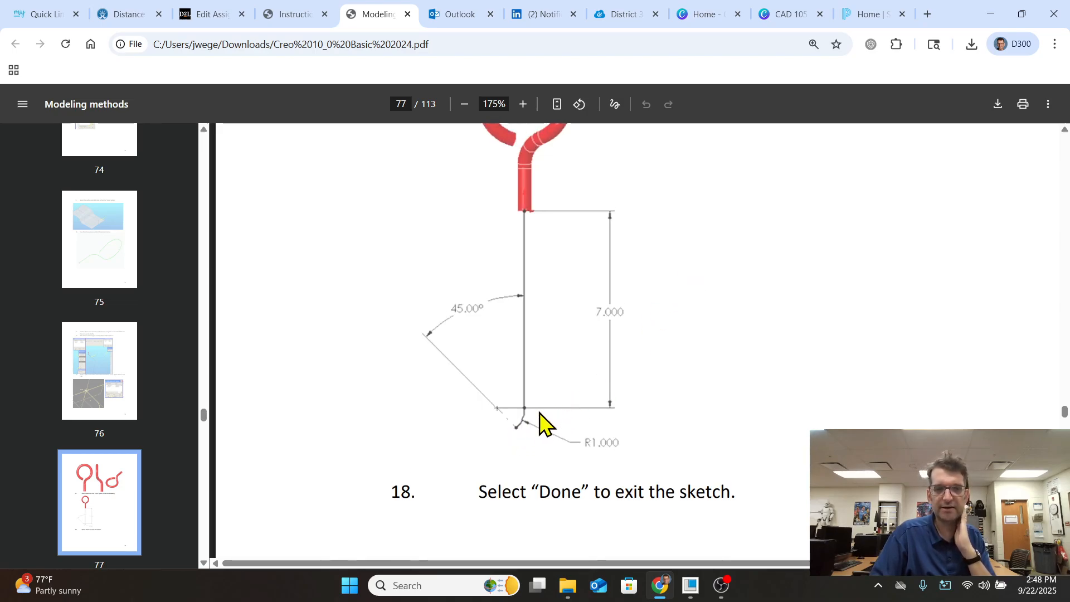
pyautogui.moveTo(694, 594)
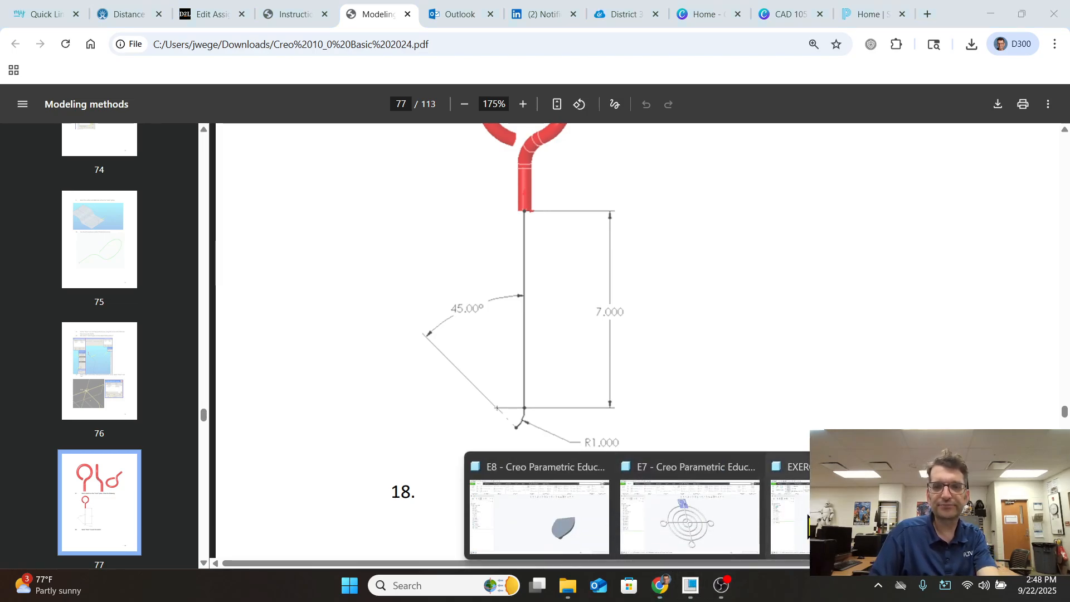
pyautogui.click(790, 518)
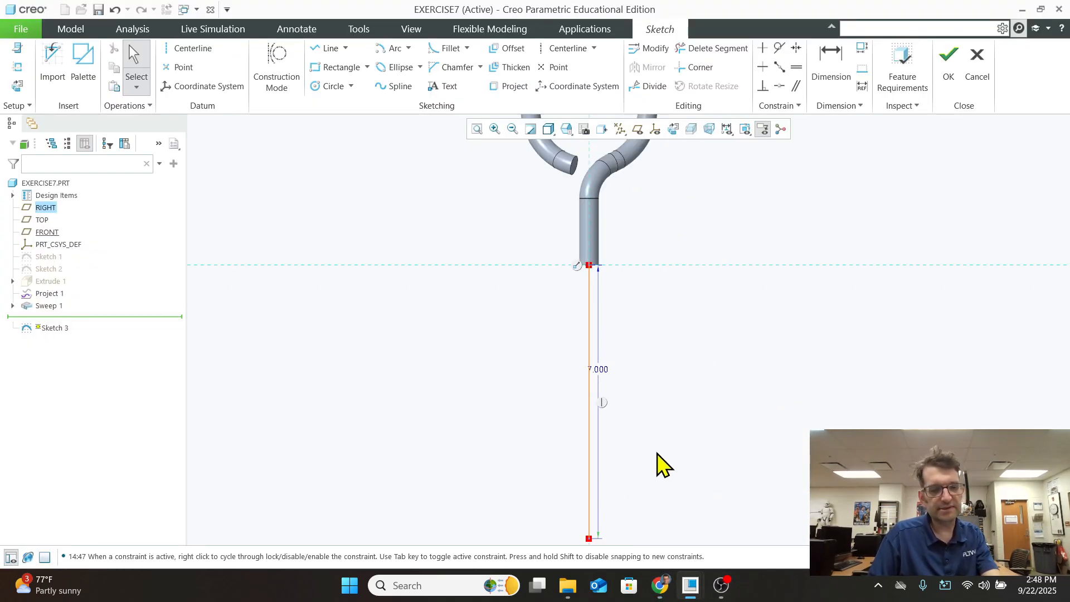
pyautogui.keyDown('shift'); pyautogui.moveTo(664, 466); pyautogui.dragTo(645, 320, button='middle'); pyautogui.keyUp('shift')
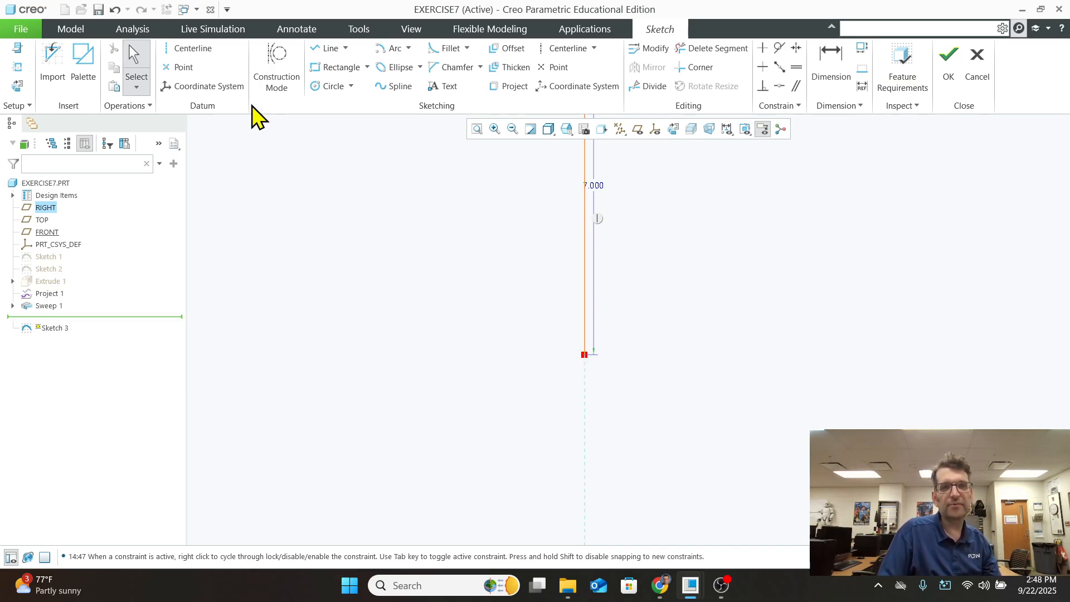
pyautogui.click(397, 49)
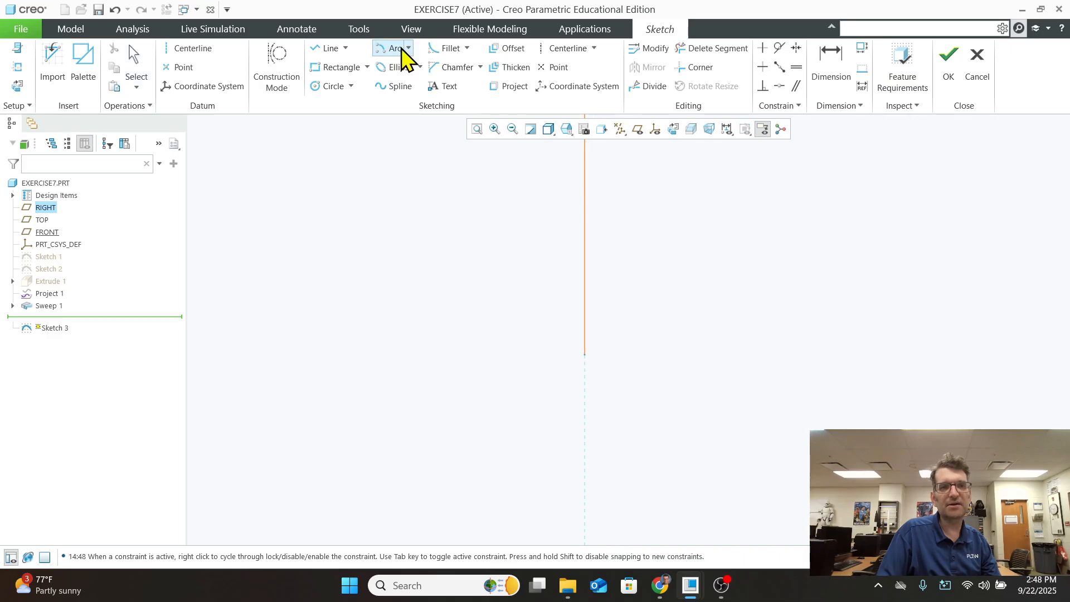
pyautogui.click(408, 49)
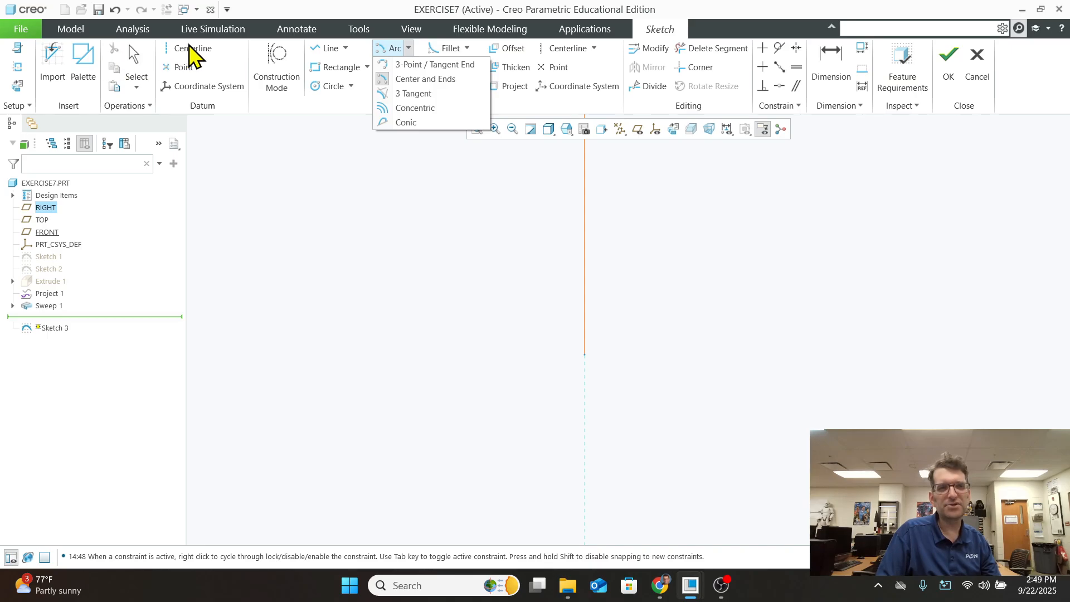
pyautogui.click(445, 64)
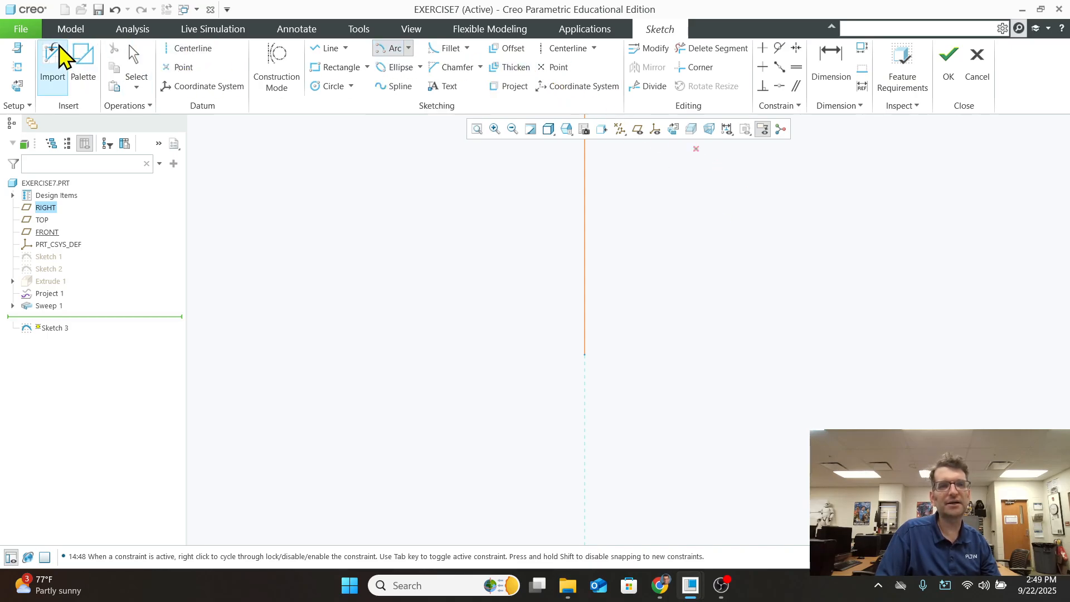
# Sketch a horizontal line about 1.33 long from the vertical line's lower endpoint, going left
pyautogui.click(331, 47)
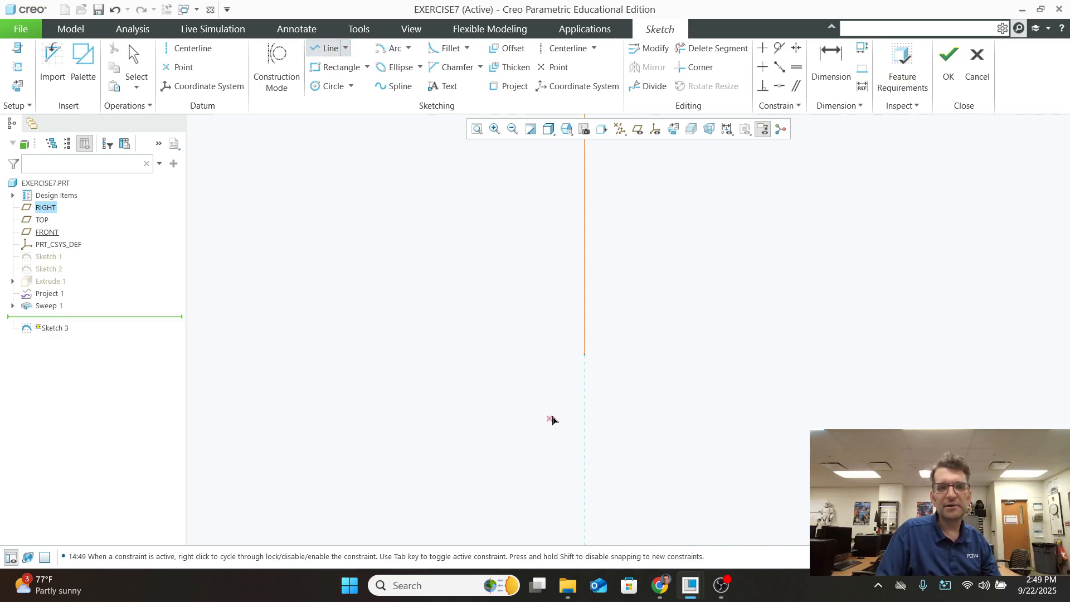
pyautogui.click(584, 355)
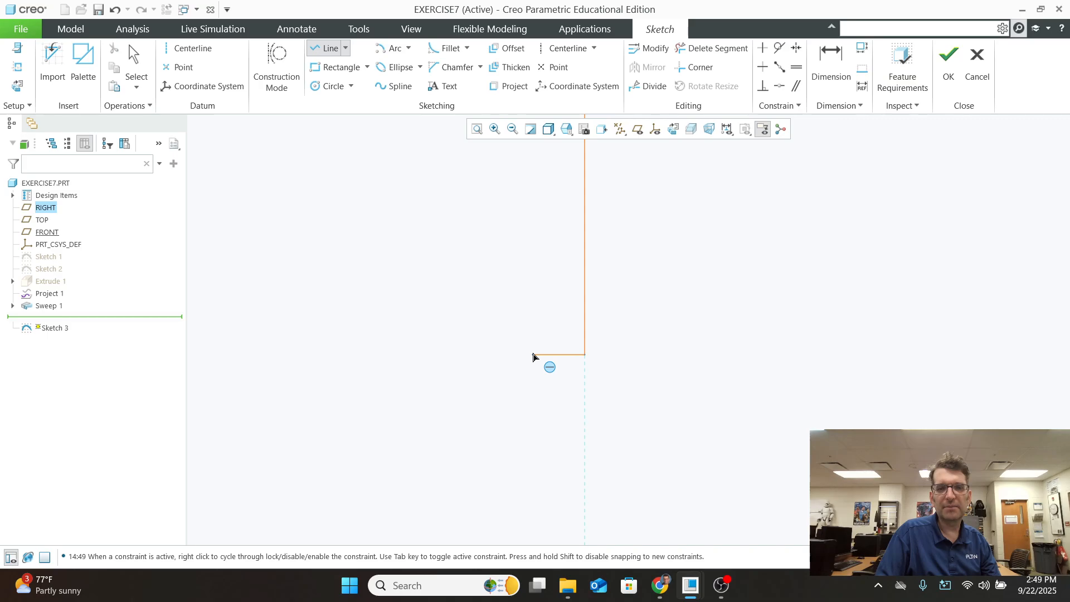
pyautogui.click(533, 356)
pyautogui.middleClick(533, 360)
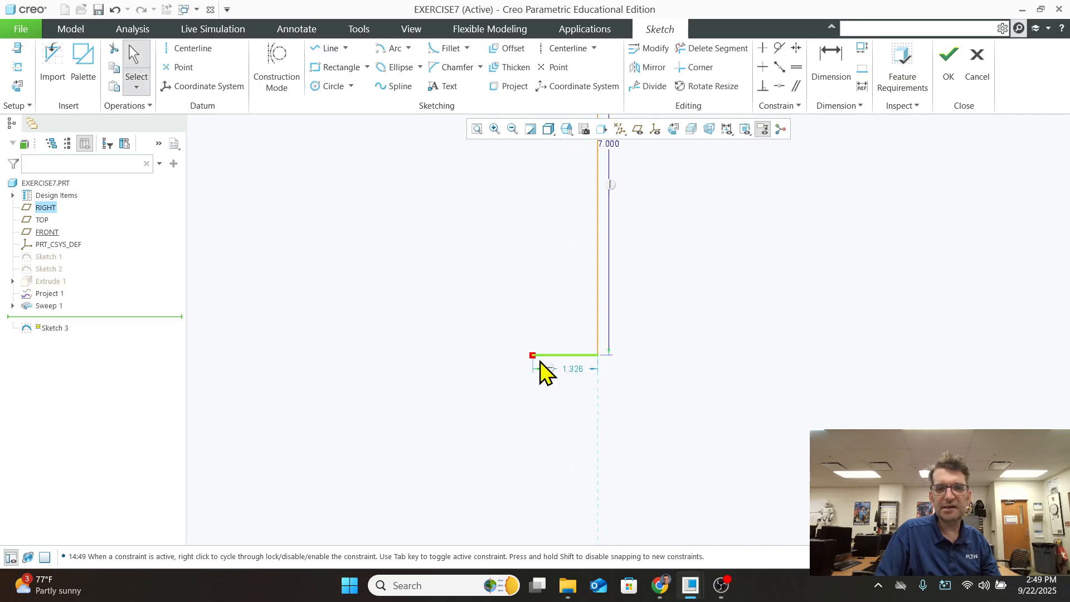
# Set the horizontal line's length to 1
pyautogui.click(579, 379)
pyautogui.doubleClick(571, 369)
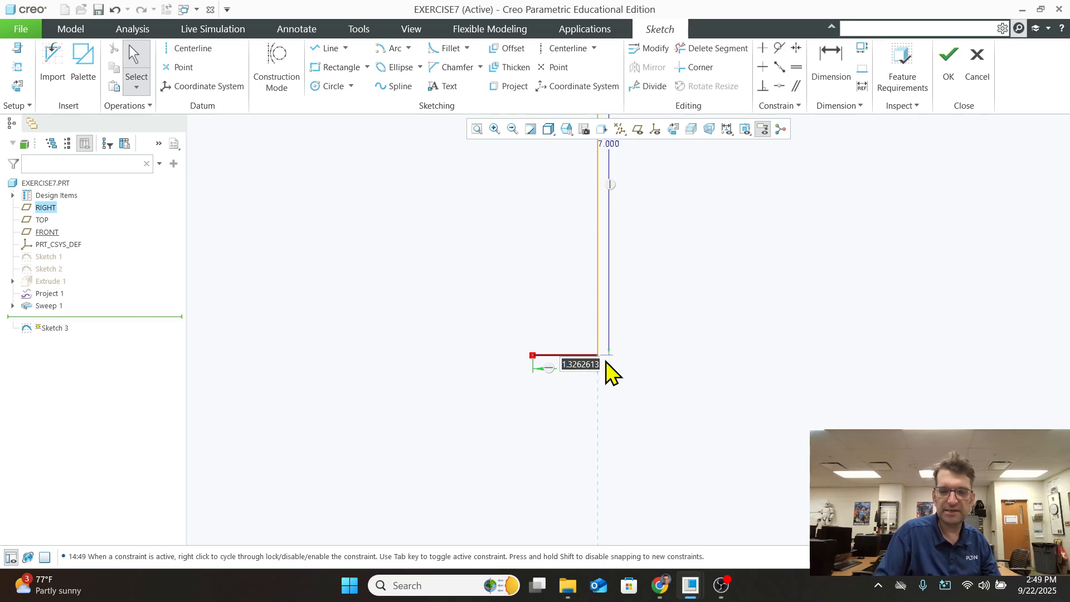
pyautogui.write('1')
pyautogui.press('Return')
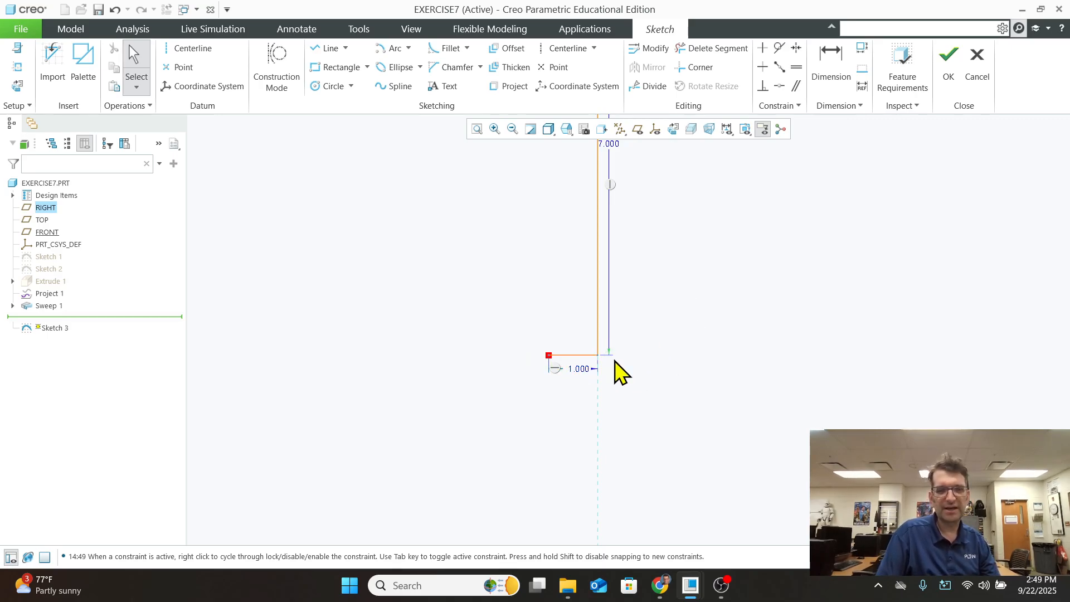
pyautogui.scroll(-2, 579, 404)
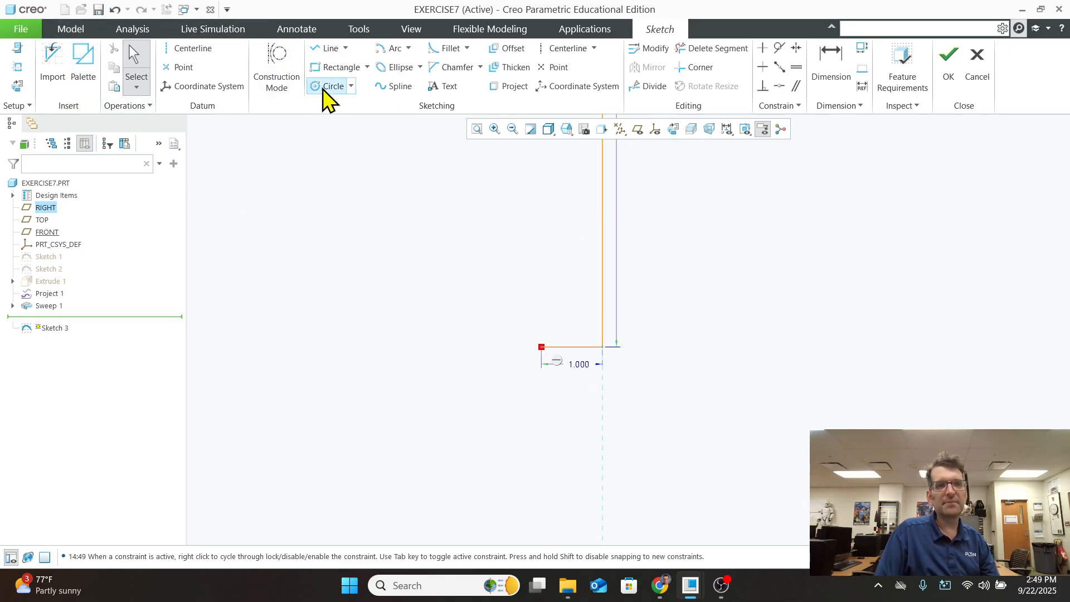
pyautogui.click(393, 49)
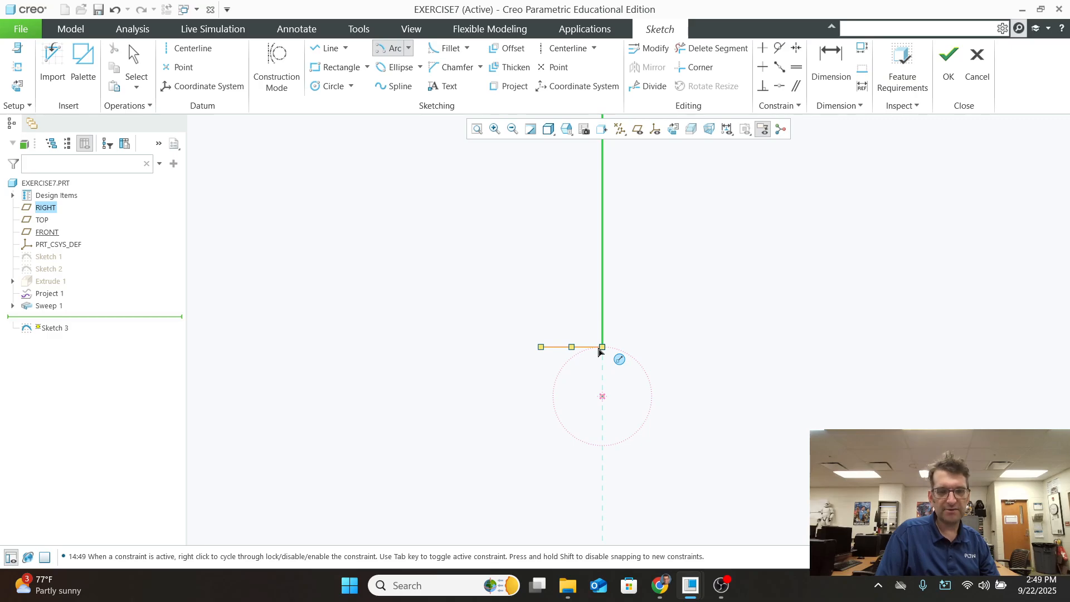
pyautogui.click(599, 348)
pyautogui.click(598, 374)
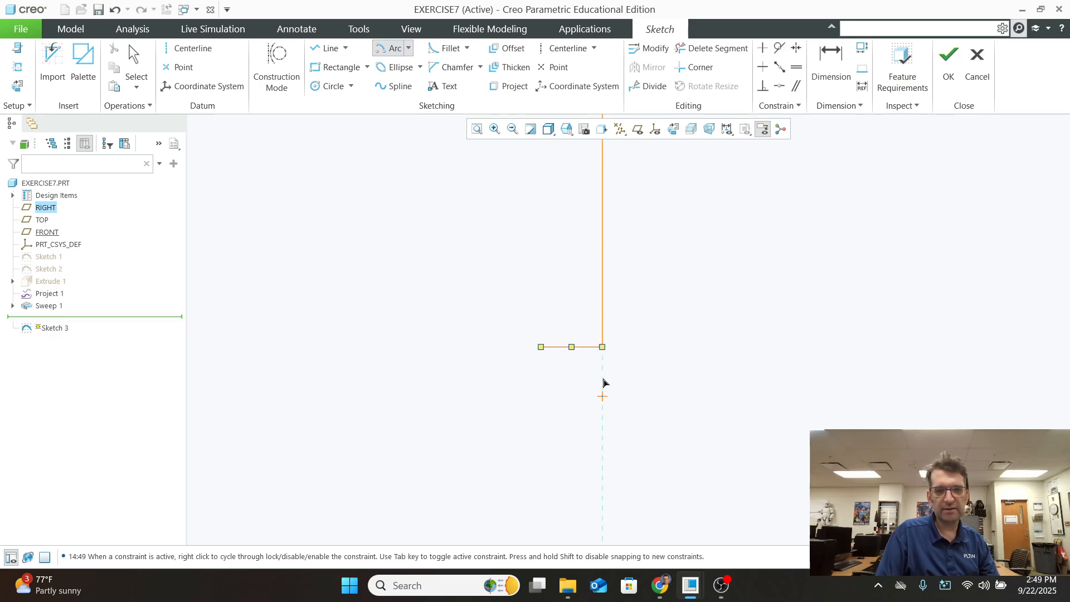
pyautogui.middleClick(641, 360)
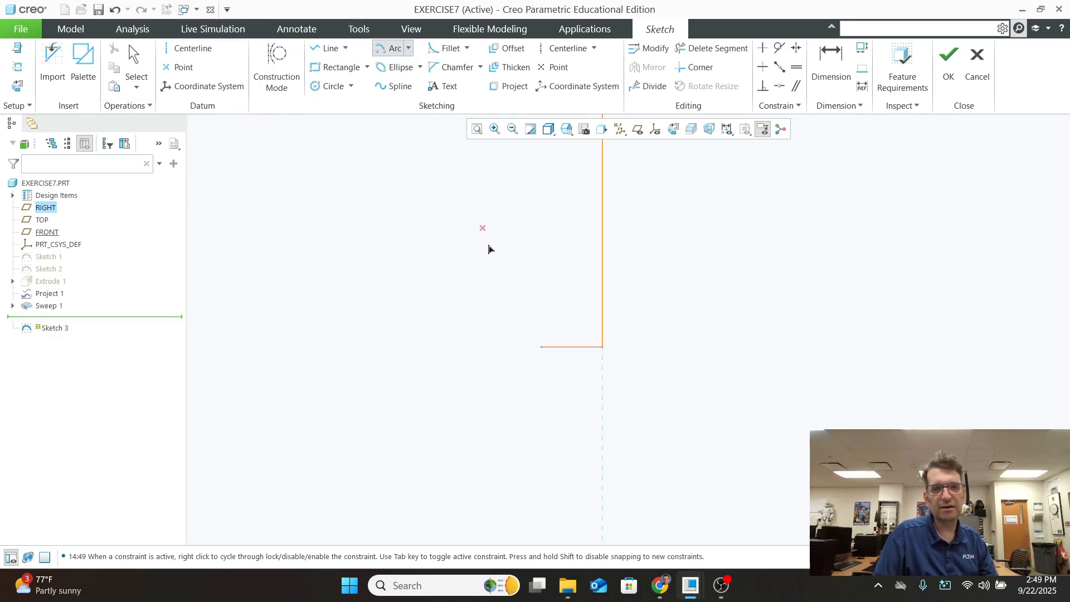
pyautogui.click(602, 347)
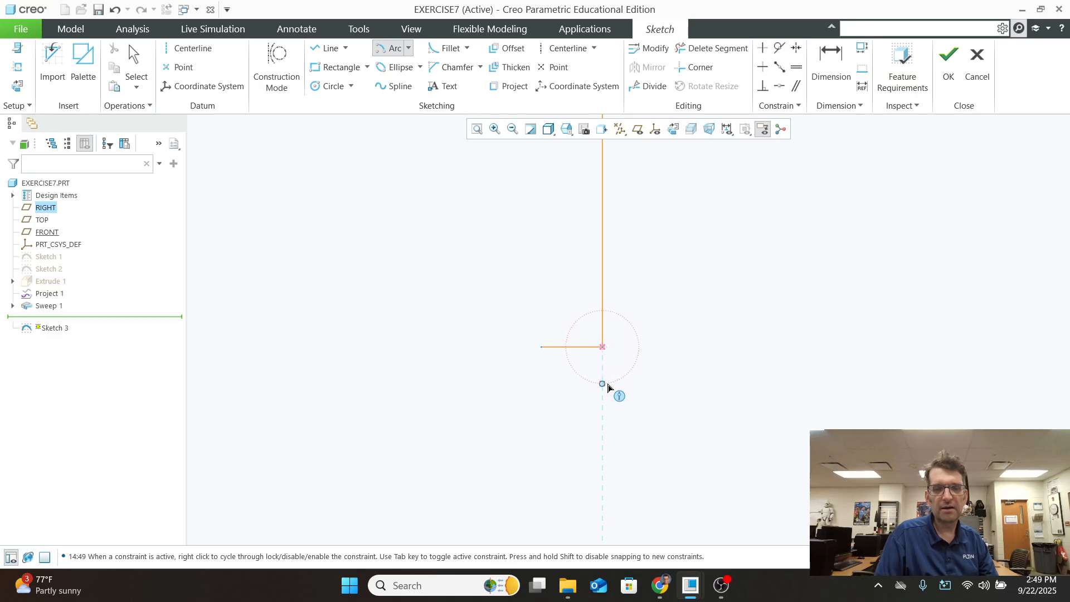
pyautogui.middleClick(603, 392)
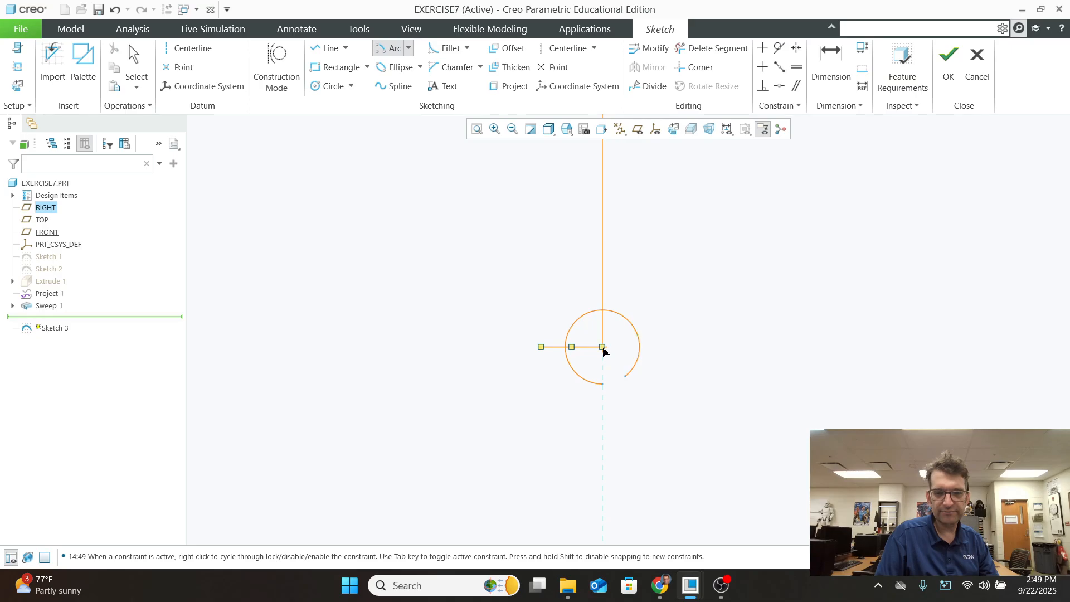
pyautogui.middleClick(604, 350)
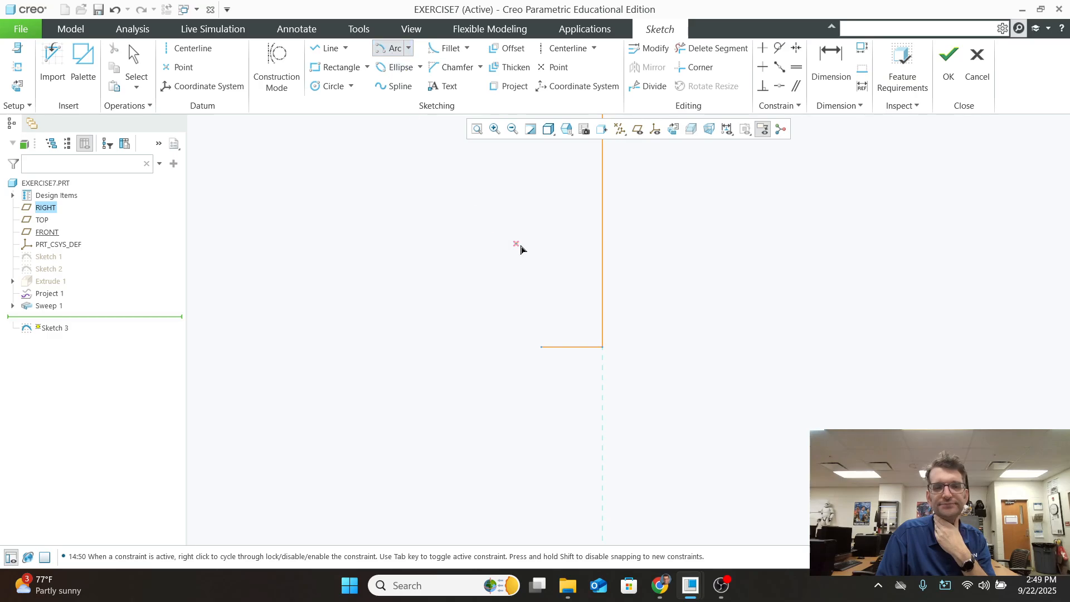
pyautogui.click(603, 301)
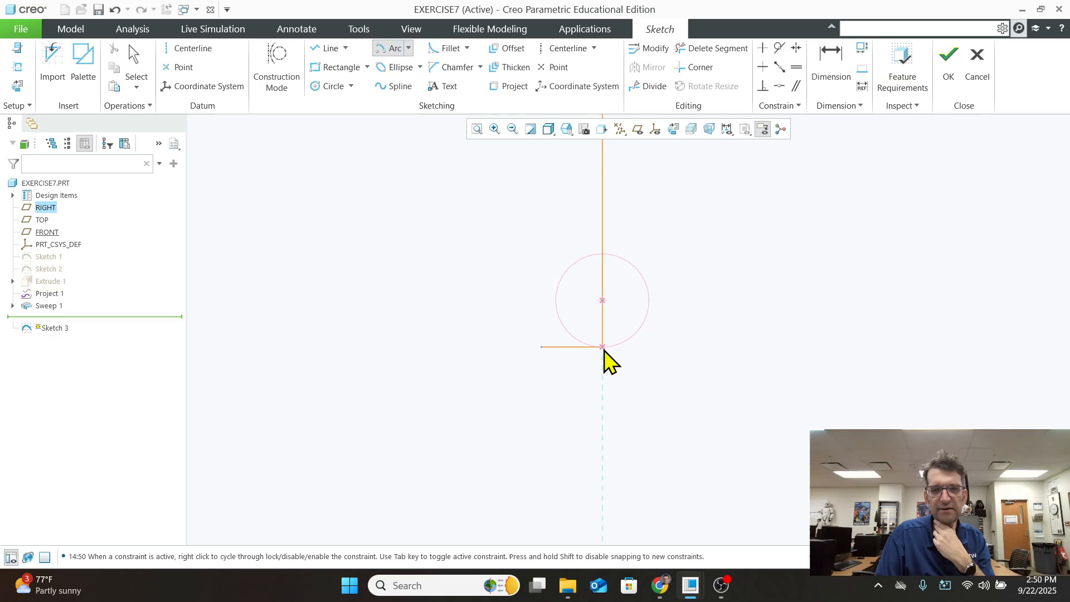
pyautogui.click(603, 350)
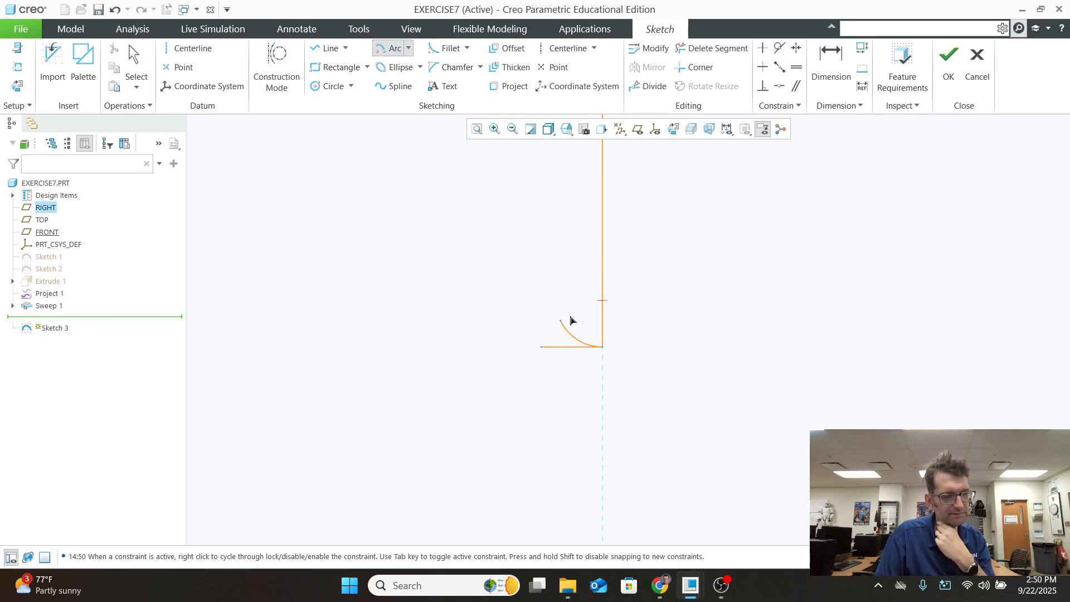
pyautogui.middleClick(542, 345)
# Sketch an arc centered on the horizontal line's free endpoint, running from the vertical line's lower end down to about 0.28 inside that line
pyautogui.click(542, 346)
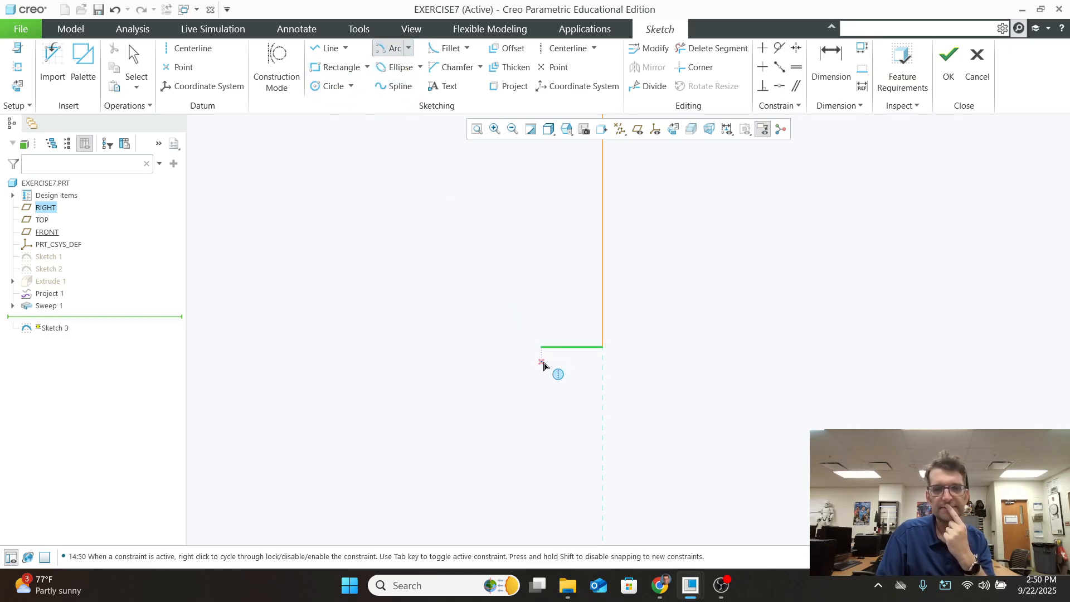
pyautogui.click(601, 358)
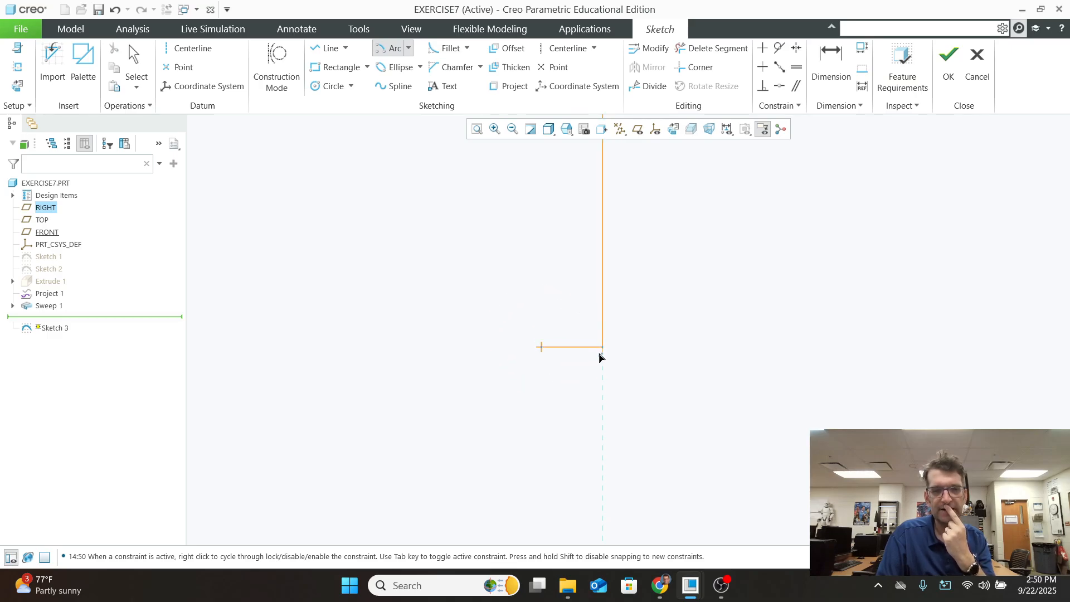
pyautogui.click(568, 383)
pyautogui.middleClick(572, 383)
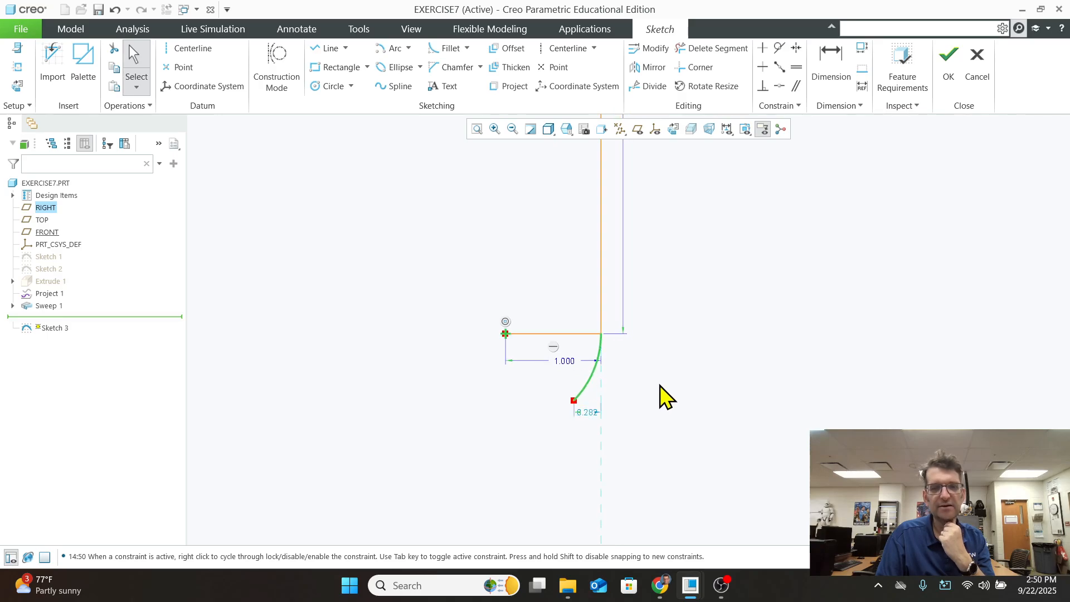
pyautogui.scroll(2, 667, 397)
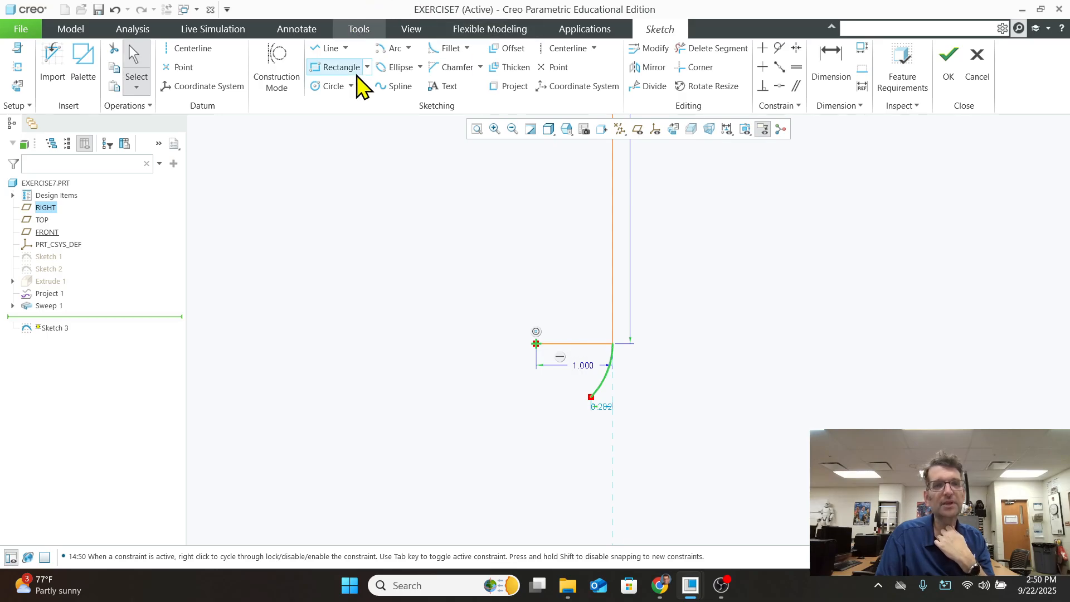
# Sketch a diagonal centerline through the arc's free endpoint and its center point
pyautogui.click(560, 48)
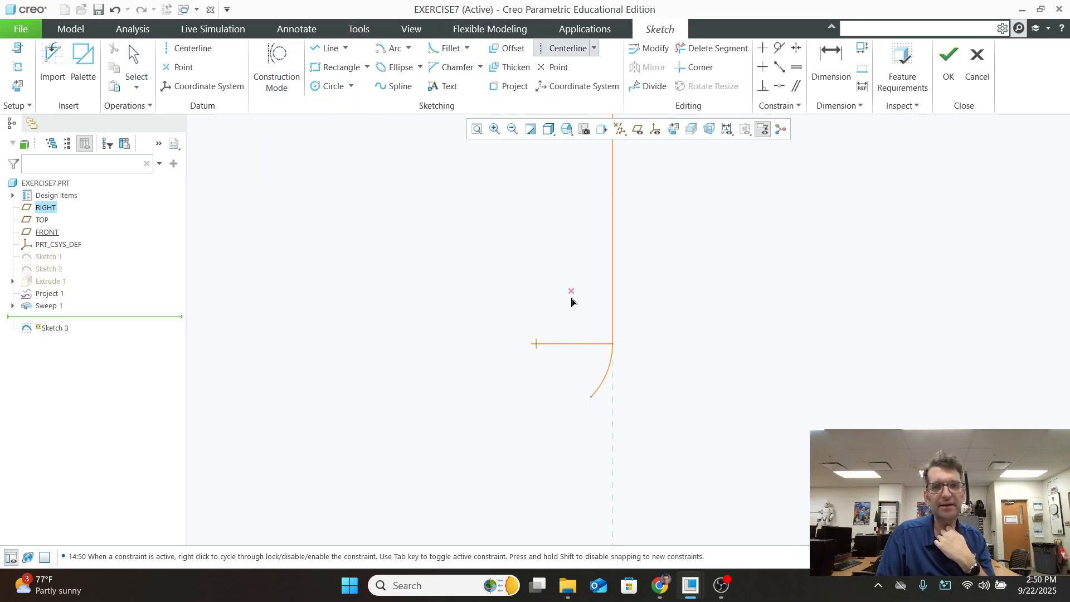
pyautogui.click(591, 398)
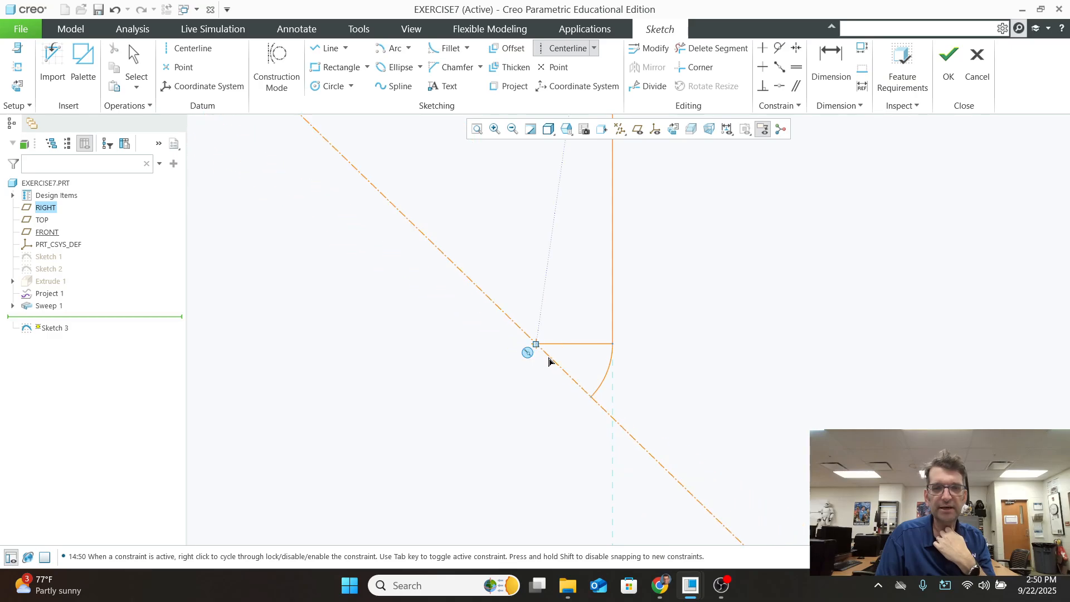
pyautogui.click(535, 345)
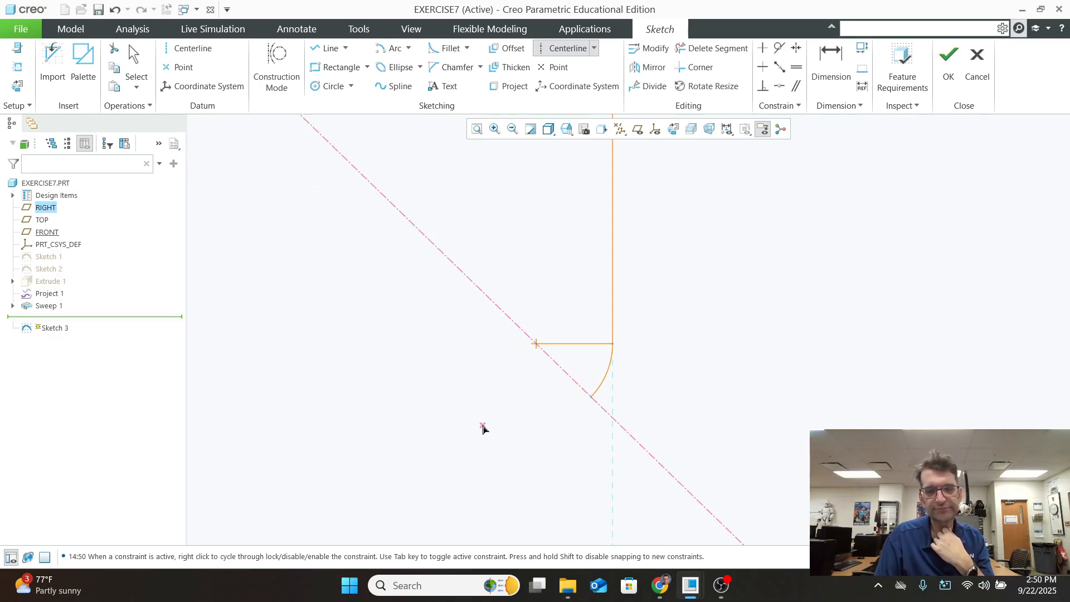
pyautogui.scroll(3, 483, 428)
pyautogui.middleClick(474, 403)
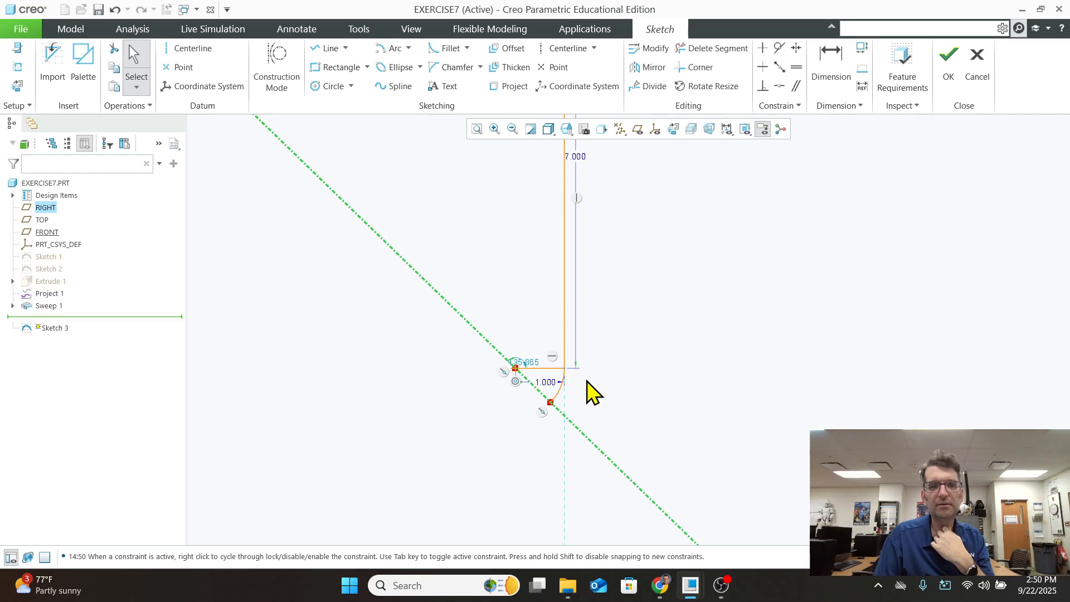
# Dimension the angle between the vertical line and the diagonal centerline as 45 degrees
pyautogui.scroll(2, 581, 271)
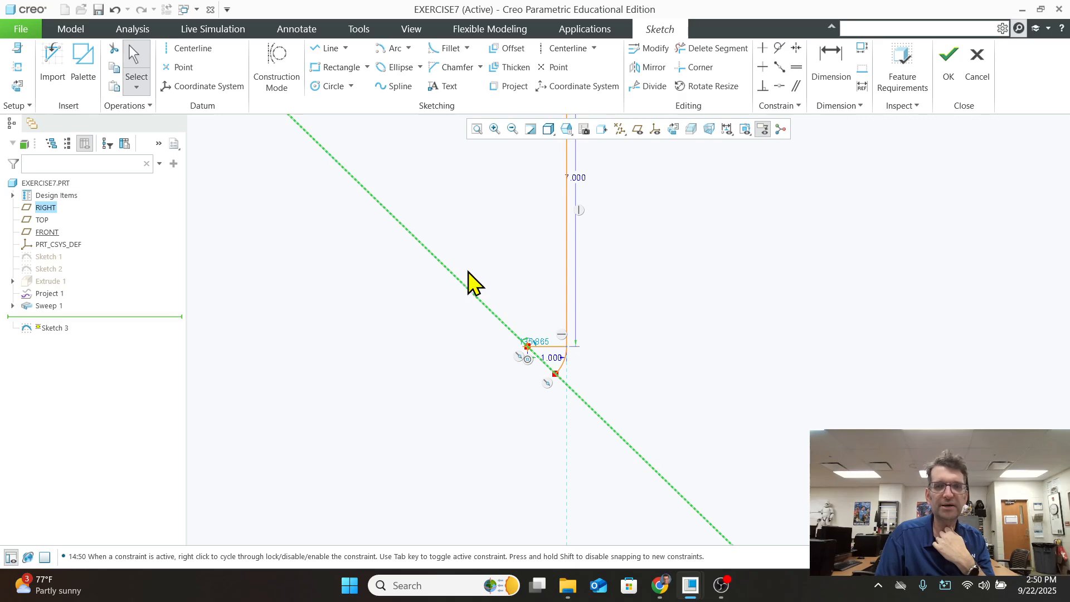
pyautogui.click(824, 55)
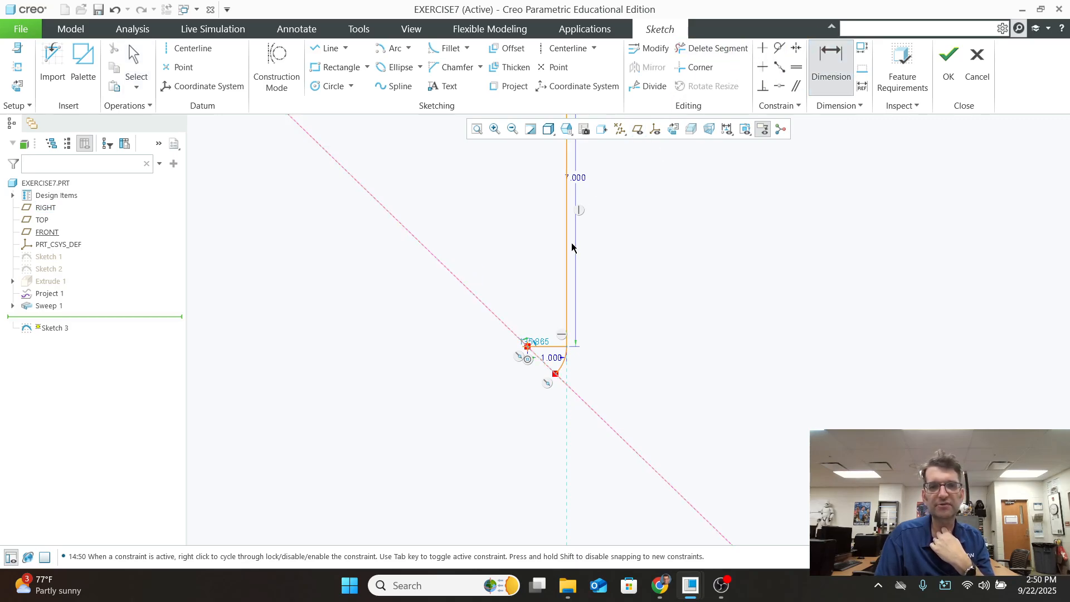
pyautogui.click(567, 239)
pyautogui.click(457, 278)
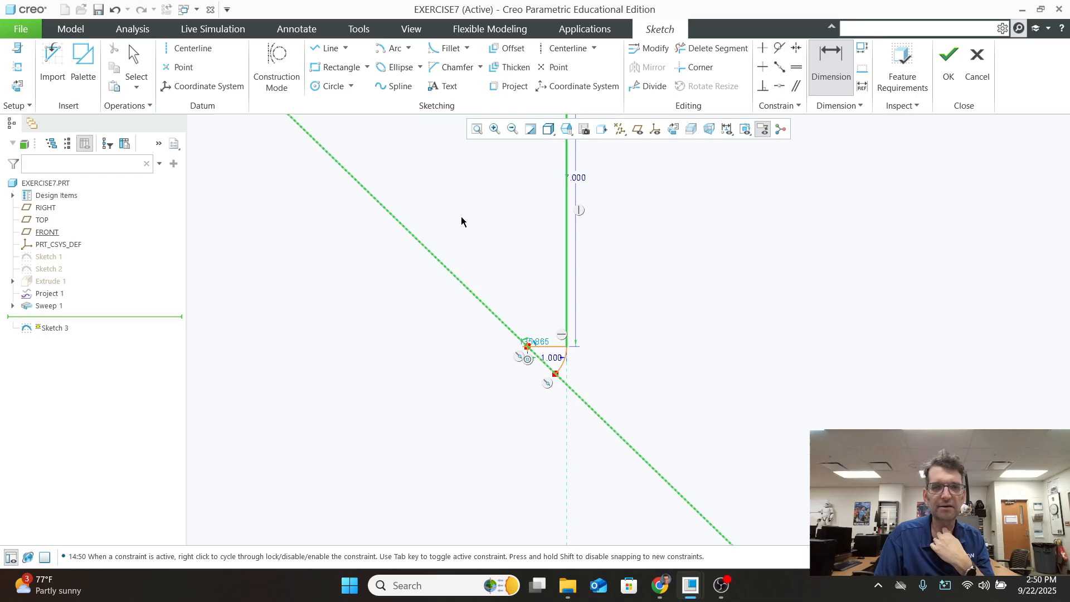
pyautogui.middleClick(456, 196)
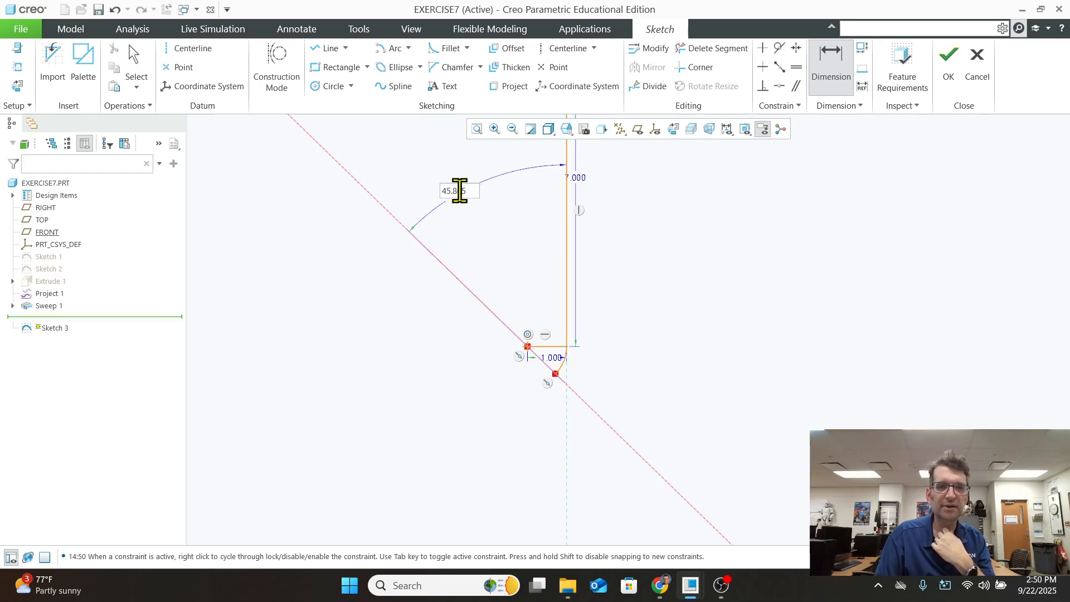
pyautogui.write('45')
pyautogui.press('Return')
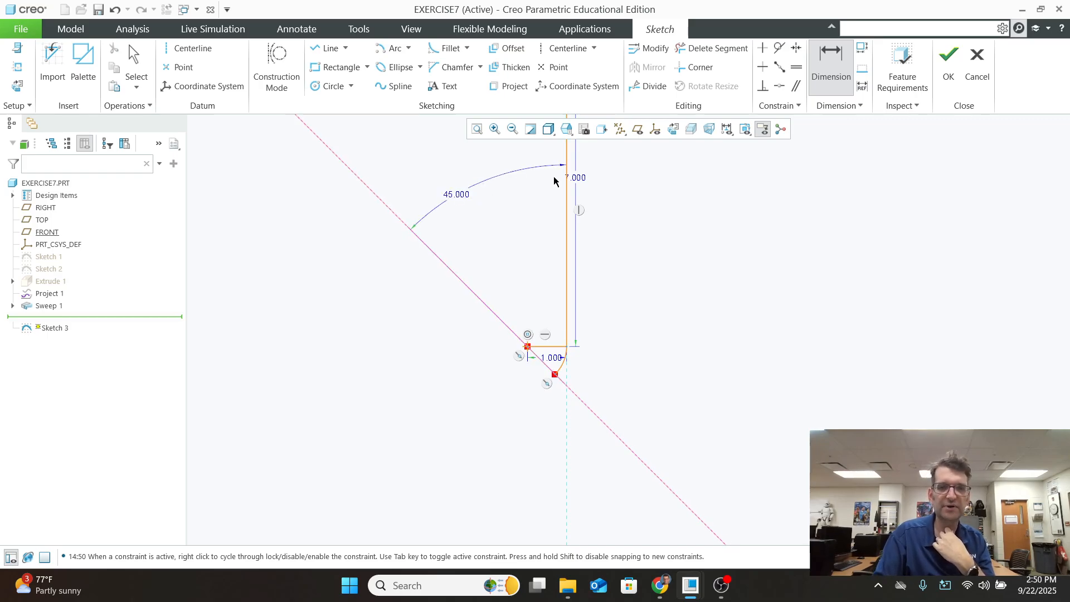
# Convert the horizontal line at the arc's center into construction geometry
pyautogui.scroll(-2, 603, 372)
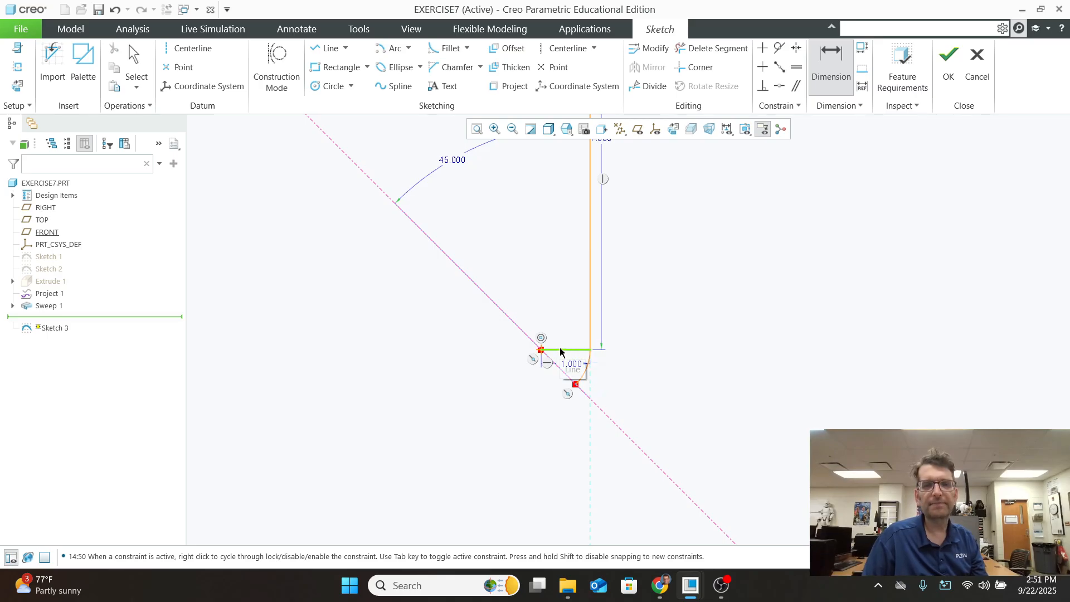
pyautogui.click(560, 347)
pyautogui.scroll(1, 559, 347)
pyautogui.middleClick(560, 346)
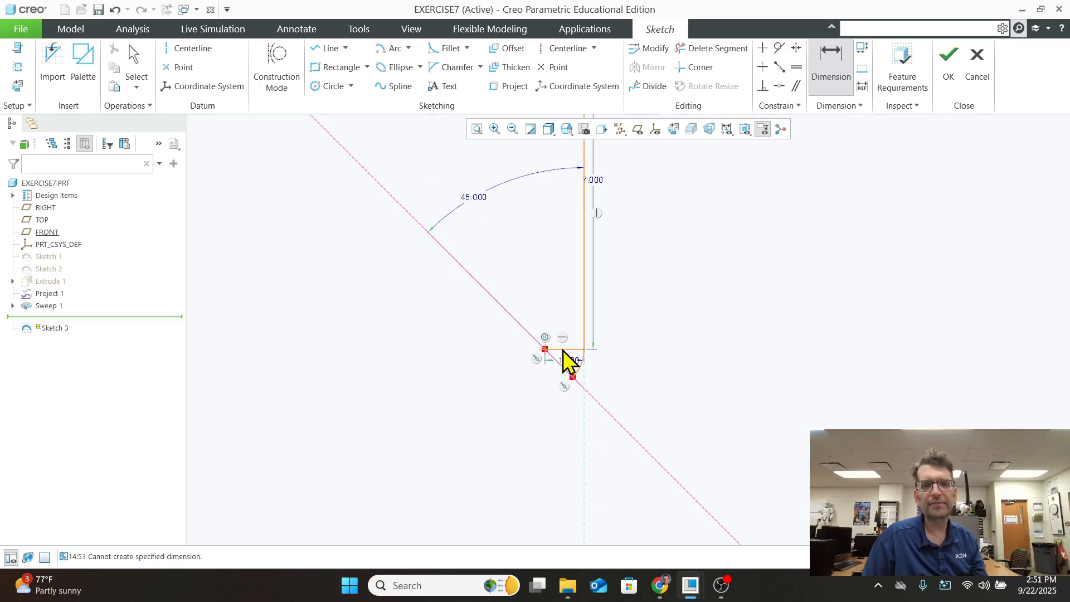
pyautogui.middleClick(563, 350)
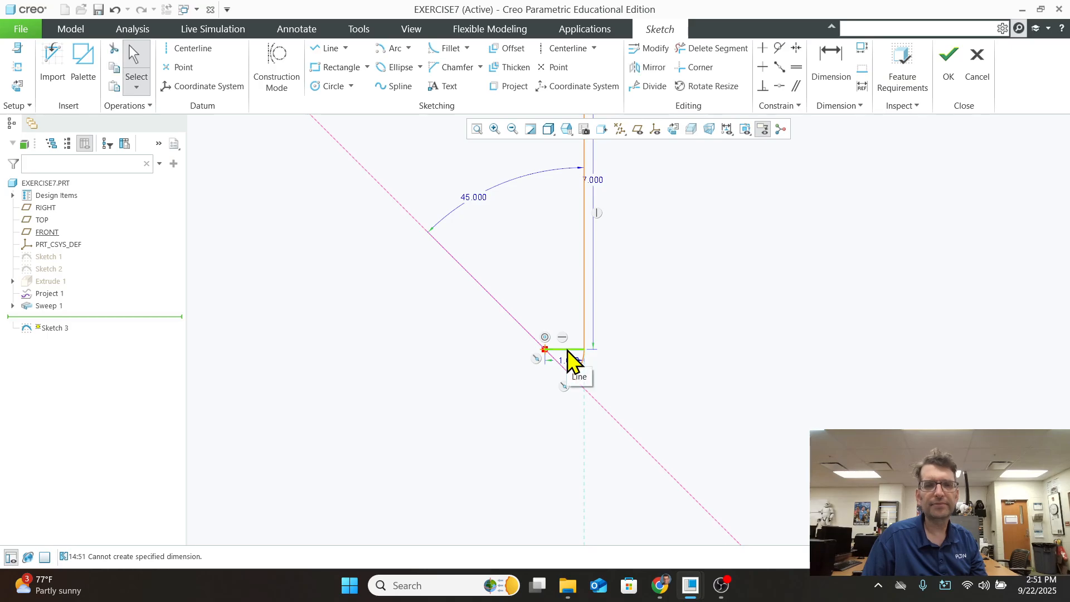
pyautogui.click(576, 359)
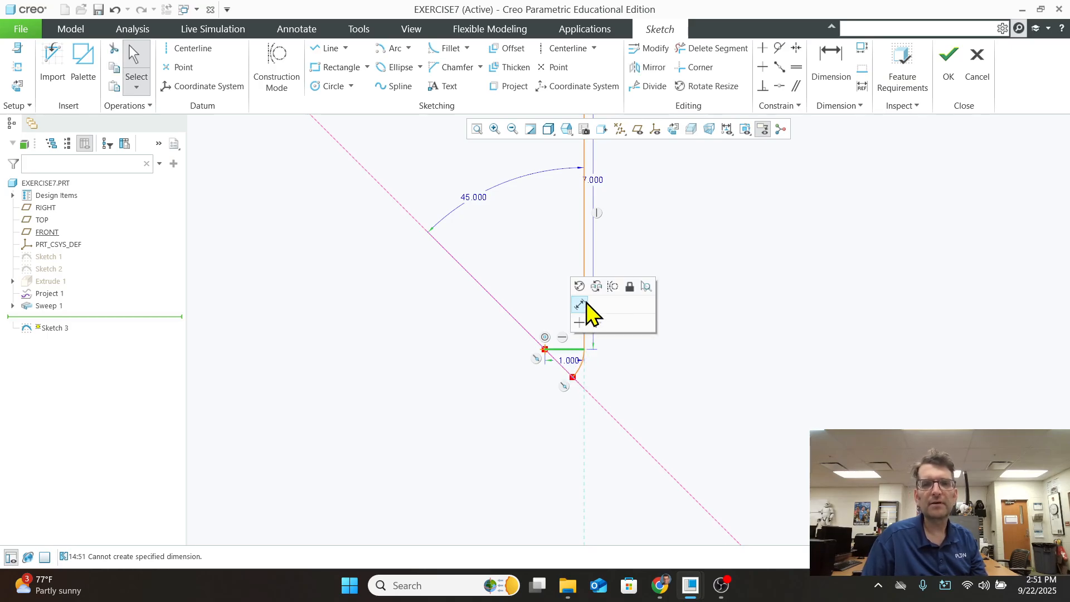
pyautogui.click(614, 290)
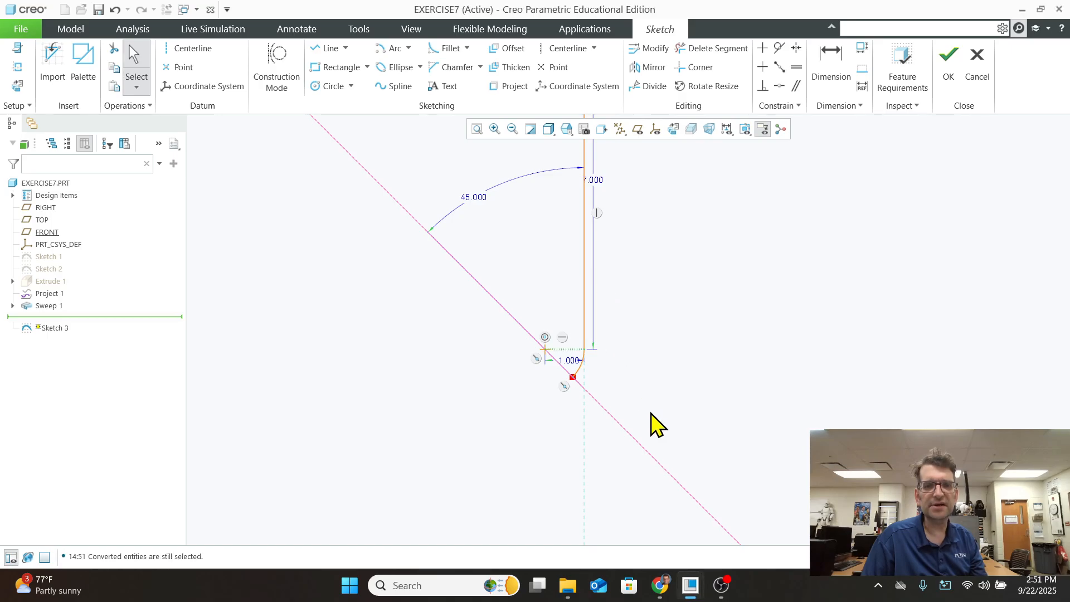
# Finish the sketch of the vertical line and arc path
pyautogui.scroll(-1, 619, 379)
pyautogui.scroll(-1, 610, 373)
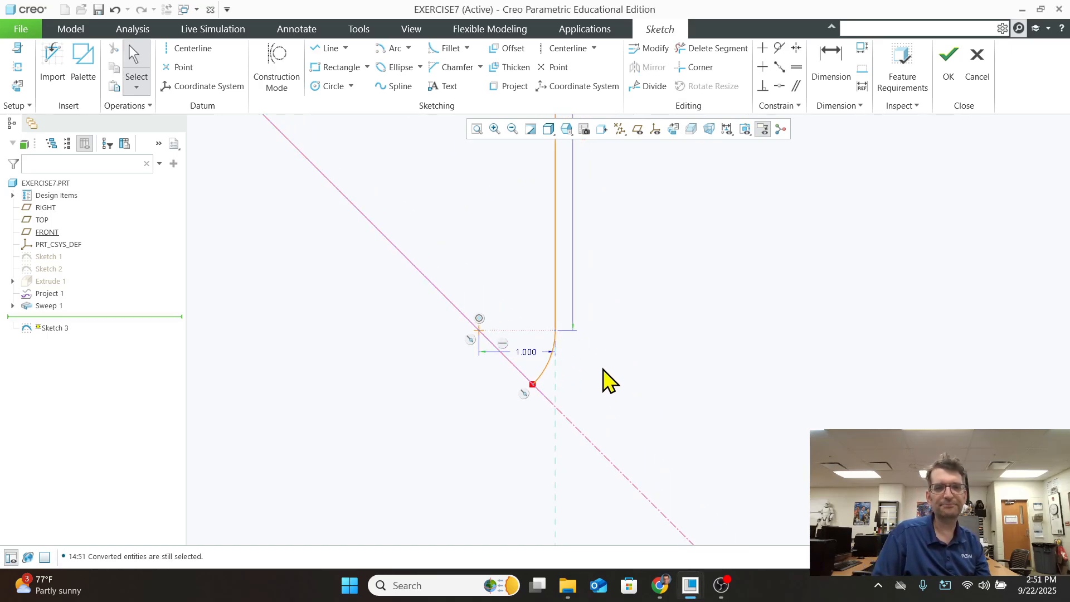
pyautogui.scroll(2, 580, 365)
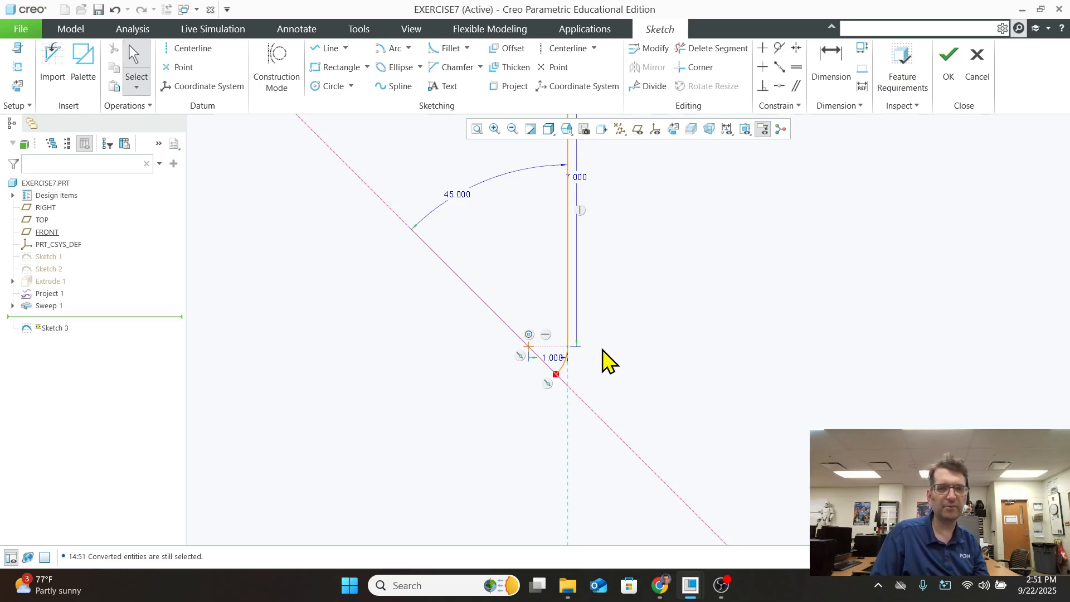
pyautogui.scroll(1, 592, 270)
pyautogui.click(948, 58)
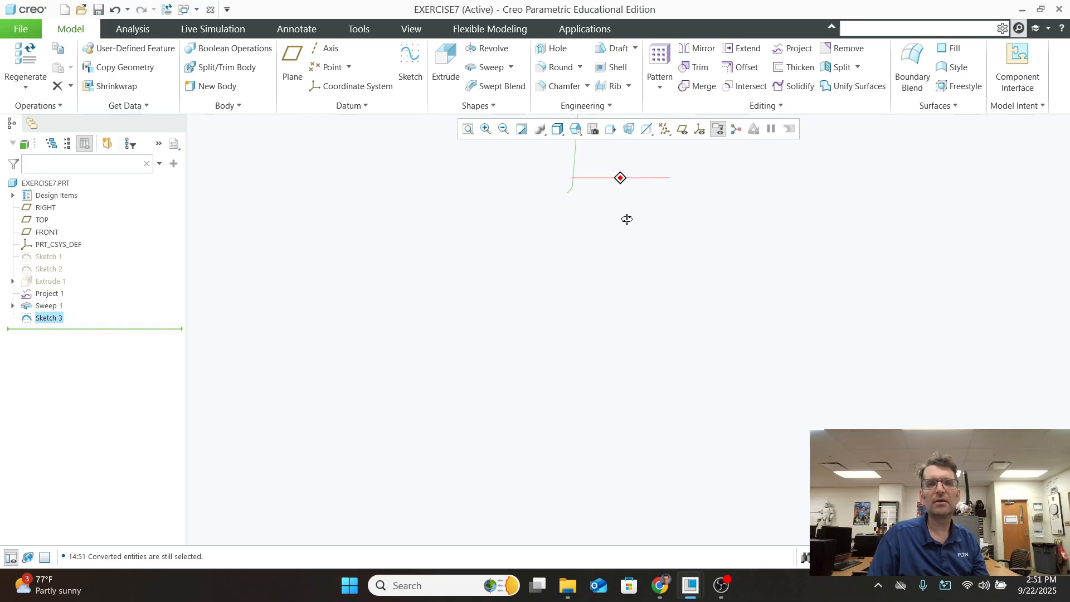
# Examine how the finished path sketch meets the flat end of the swept eye bolt rod
pyautogui.moveTo(627, 220); pyautogui.dragTo(612, 376, button='middle')
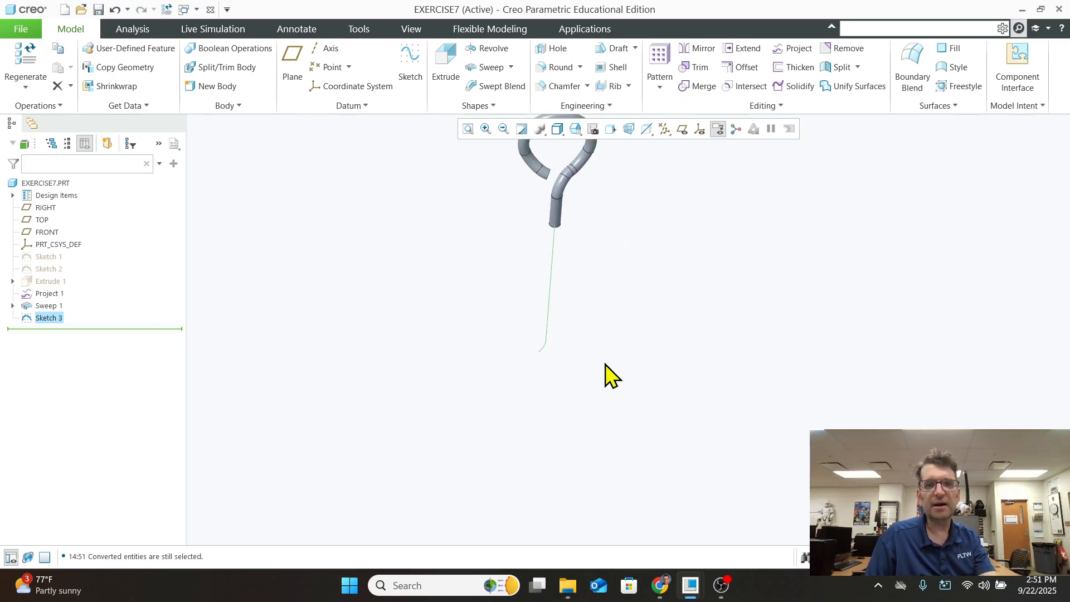
pyautogui.moveTo(564, 264); pyautogui.dragTo(562, 309, button='middle')
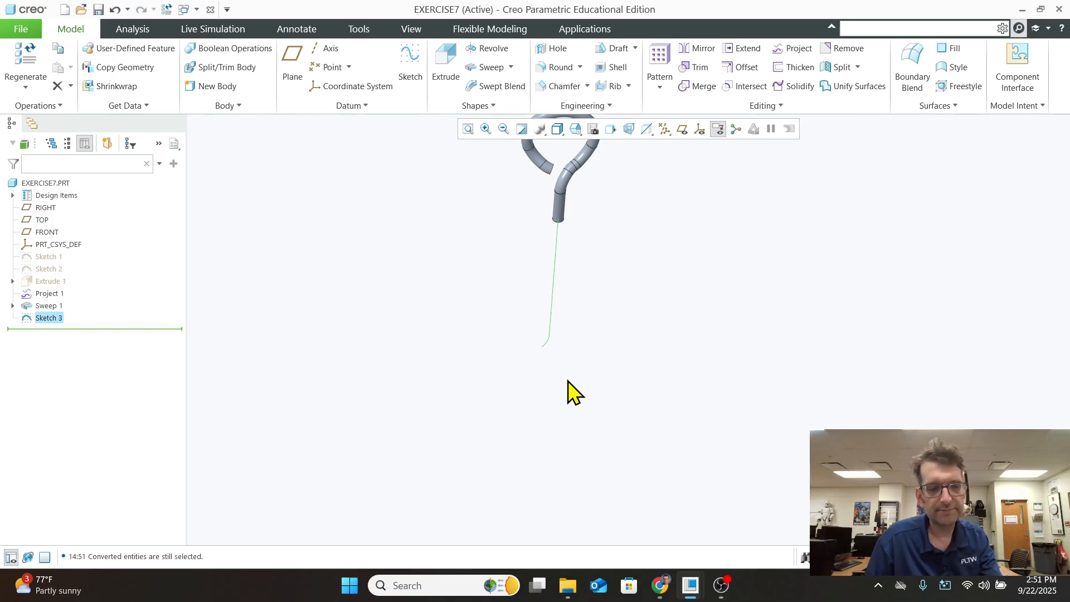
pyautogui.scroll(2, 596, 232)
pyautogui.scroll(-2, 576, 237)
pyautogui.scroll(2, 548, 229)
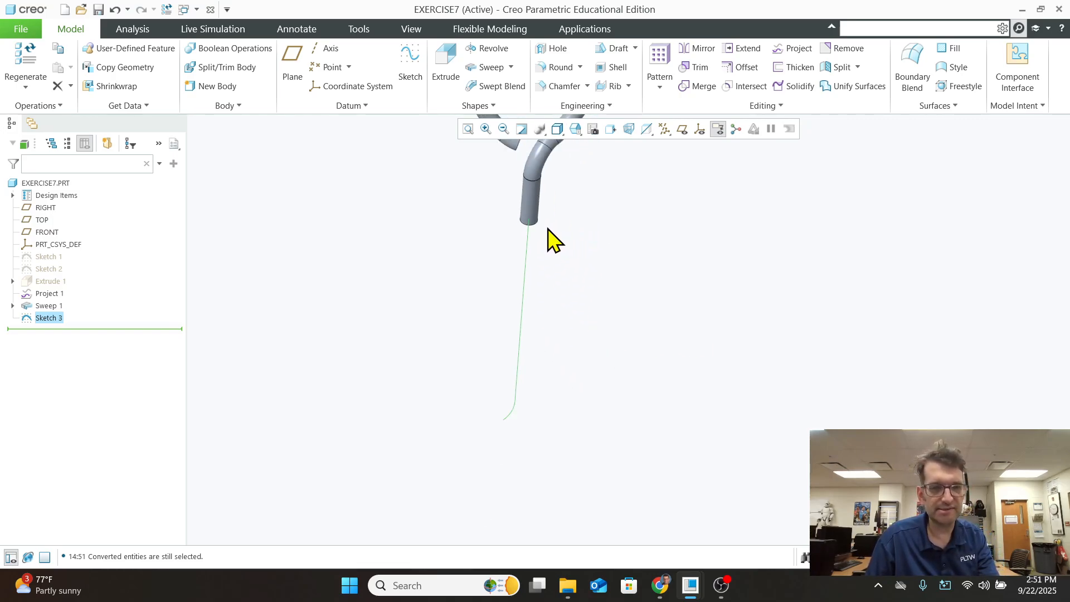
pyautogui.moveTo(551, 265)
pyautogui.keyDown('shift'); pyautogui.mouseDown(button='middle')
pyautogui.moveTo(544, 249)
pyautogui.moveTo(613, 430)
pyautogui.moveTo(605, 404)
pyautogui.moveTo(616, 308)
pyautogui.moveTo(616, 358)
pyautogui.moveTo(629, 405)
pyautogui.moveTo(638, 400)
pyautogui.moveTo(640, 313)
pyautogui.moveTo(623, 252)
pyautogui.mouseUp(button='middle'); pyautogui.keyUp('shift')
pyautogui.scroll(4, 623, 252)
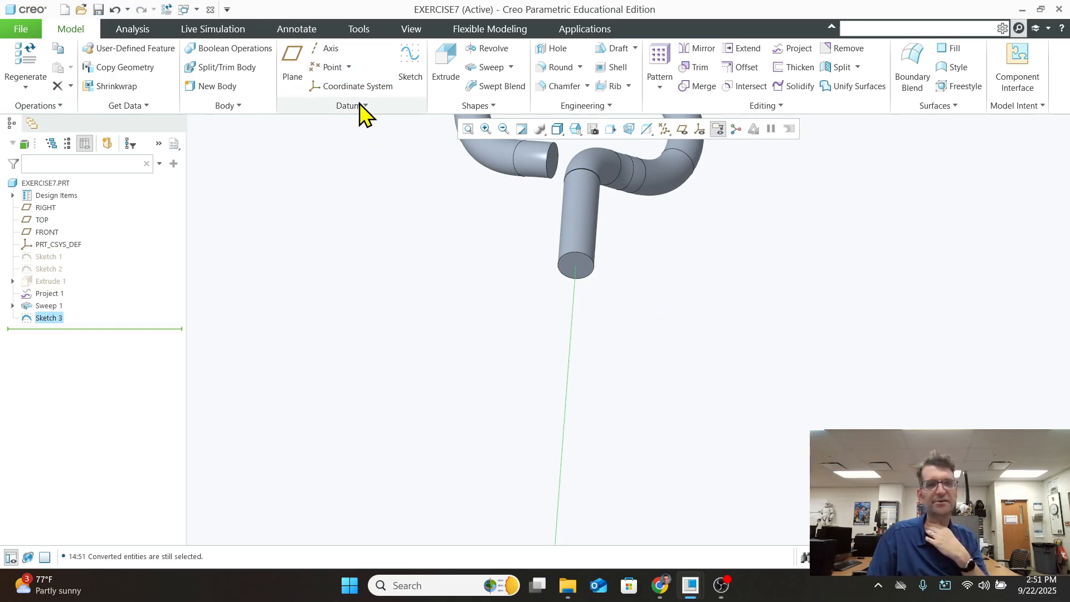
pyautogui.click(481, 69)
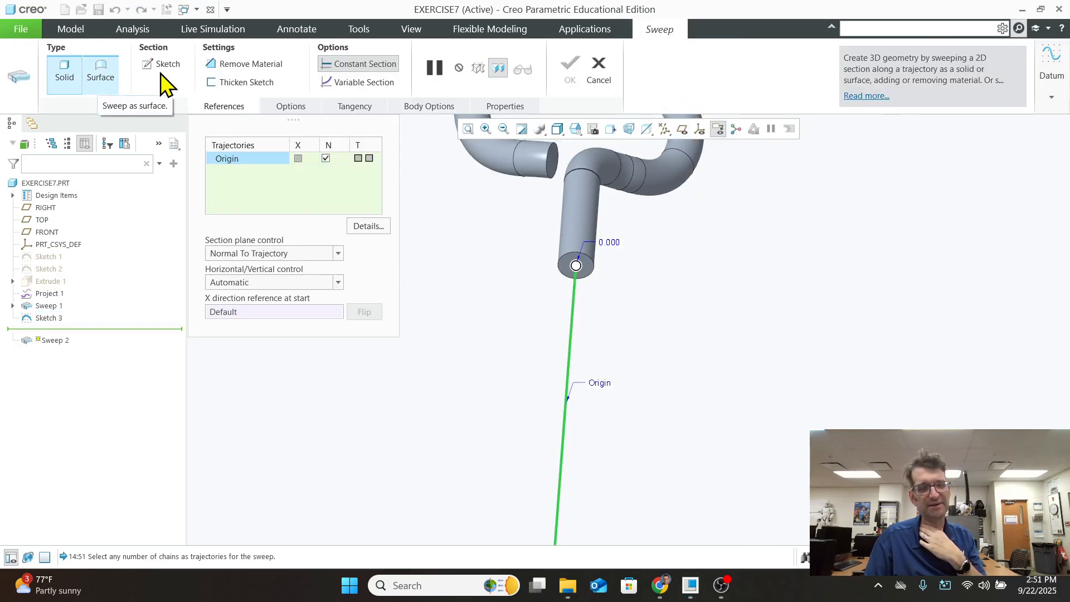
pyautogui.click(173, 66)
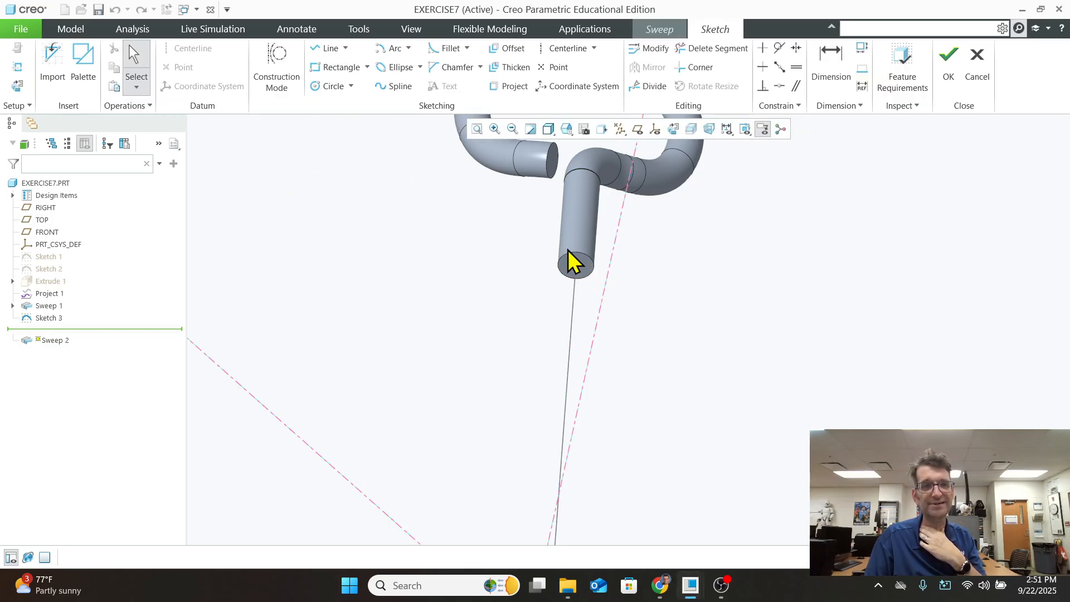
pyautogui.click(320, 86)
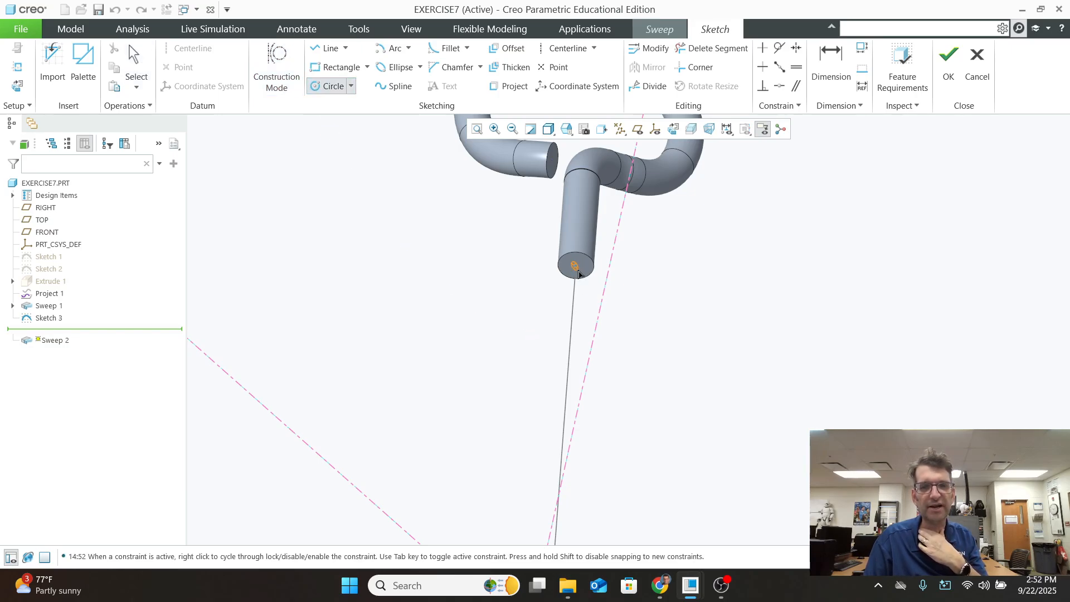
pyautogui.click(578, 271)
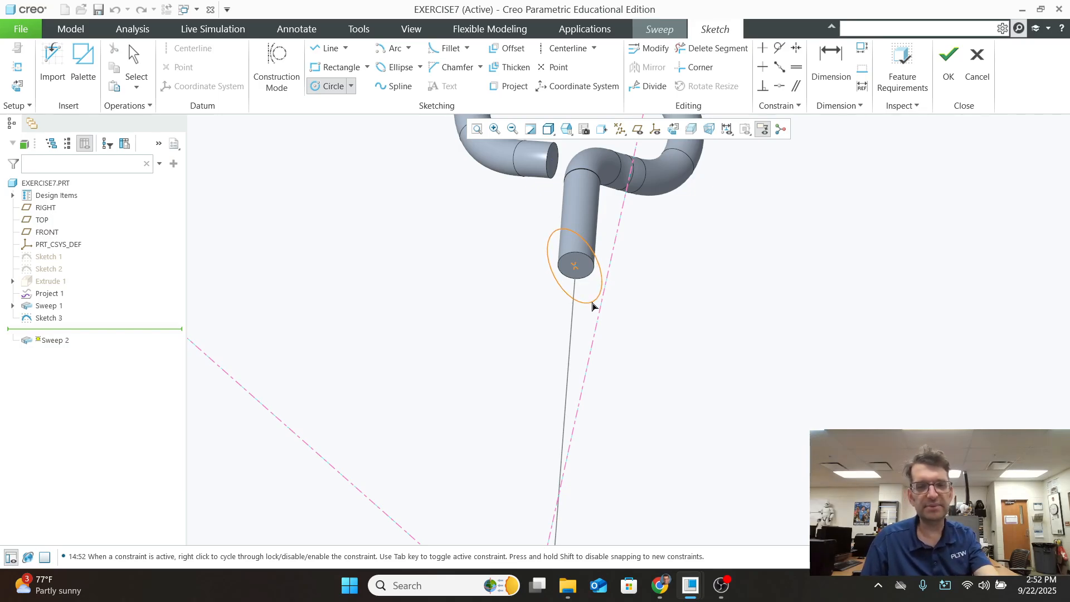
pyautogui.press('Escape')
pyautogui.scroll(3, 602, 284)
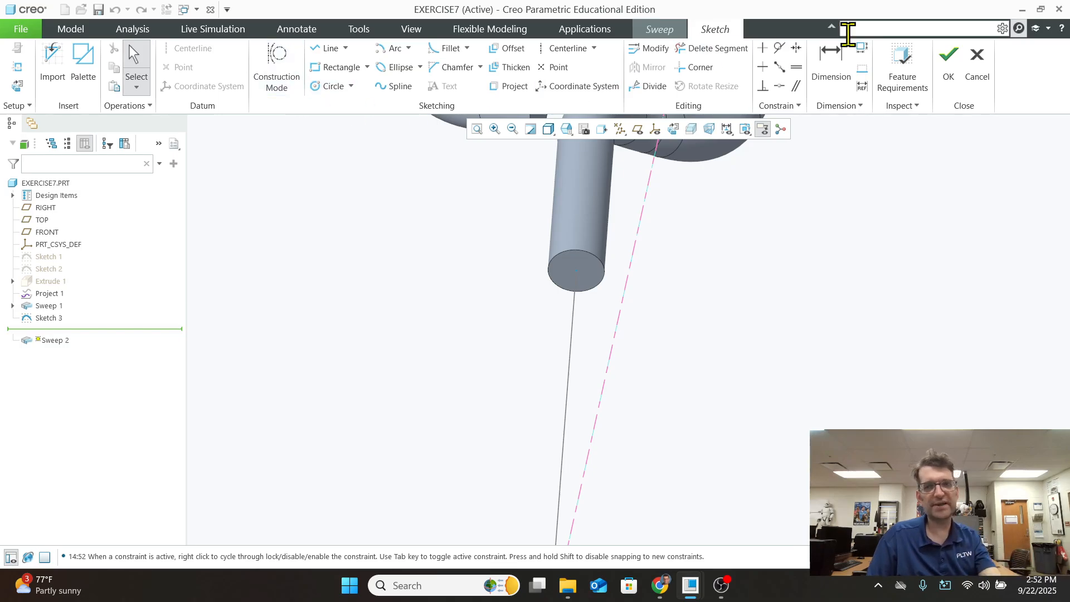
pyautogui.click(976, 67)
pyautogui.click(585, 316)
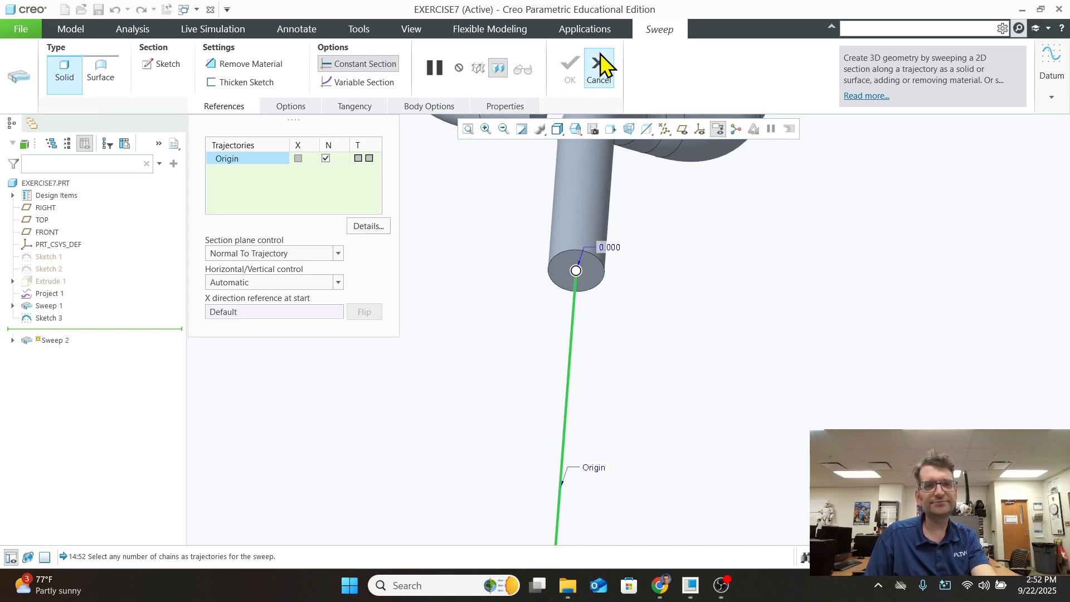
pyautogui.click(599, 70)
pyautogui.click(539, 317)
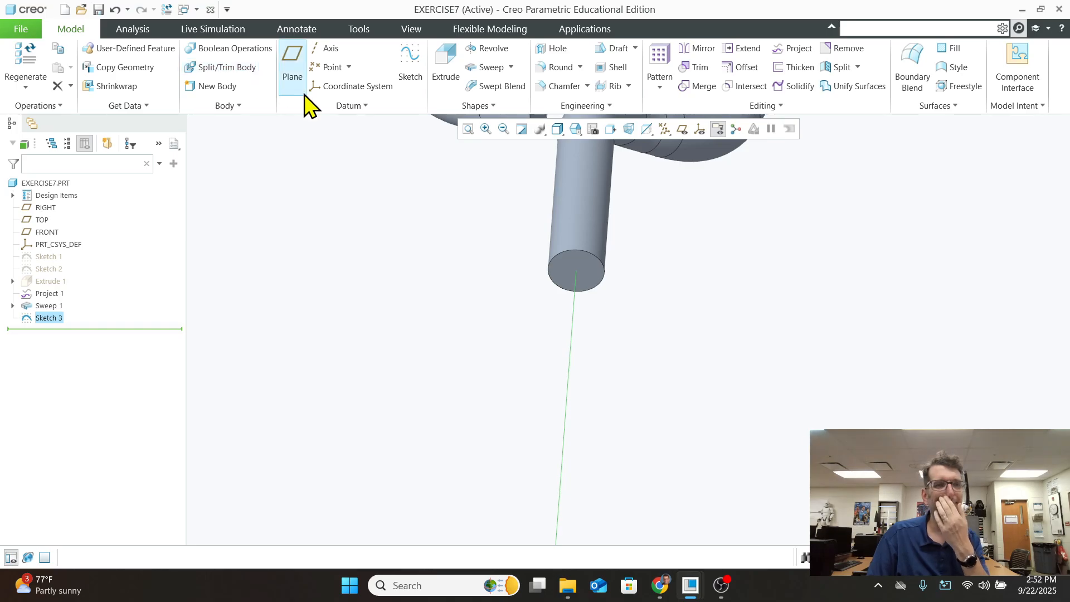
# Start a new sketch on the flat end face of the swept rod, with the RIGHT datum plane as orientation reference
pyautogui.click(410, 64)
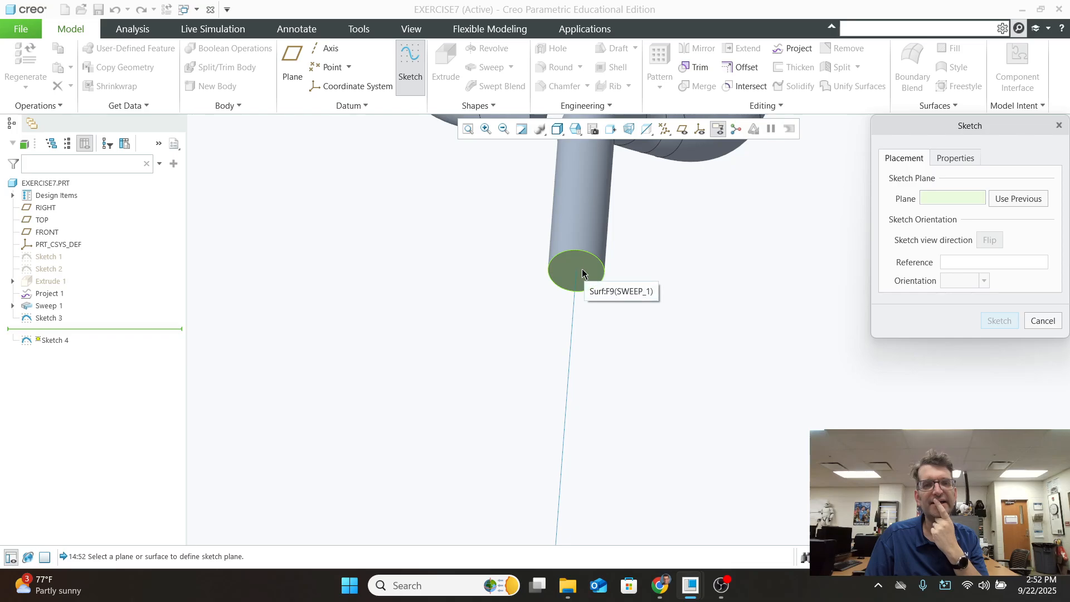
pyautogui.click(582, 262)
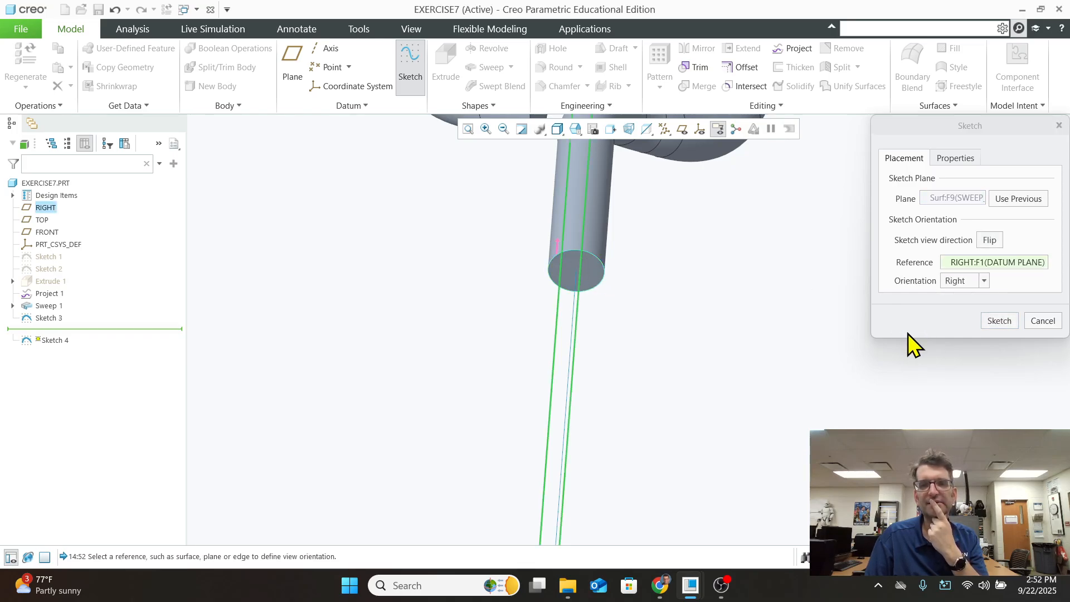
pyautogui.scroll(-2, 911, 340)
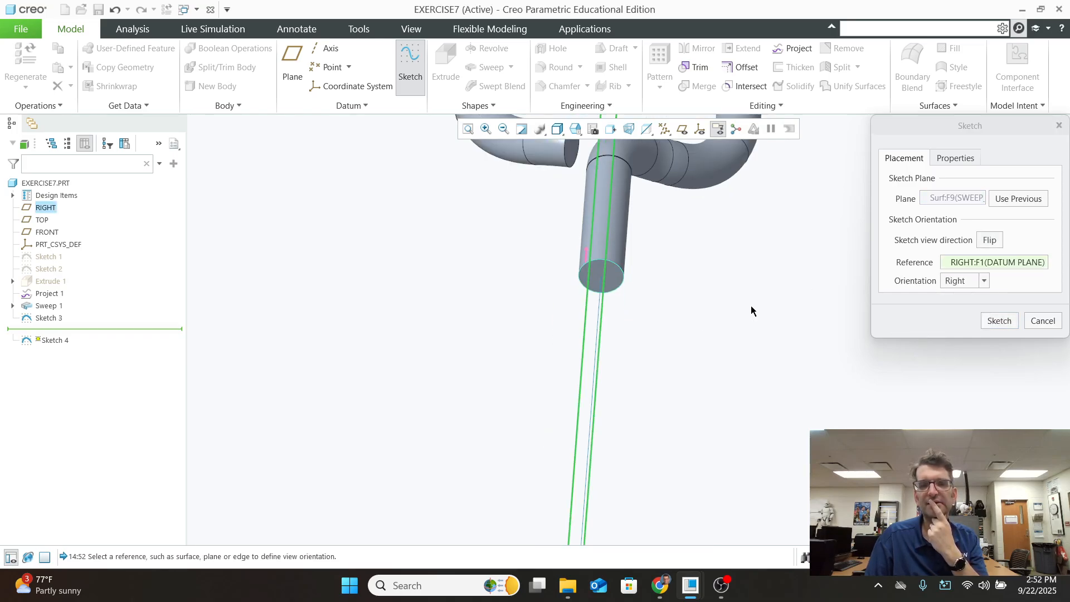
pyautogui.click(999, 320)
pyautogui.scroll(3, 588, 245)
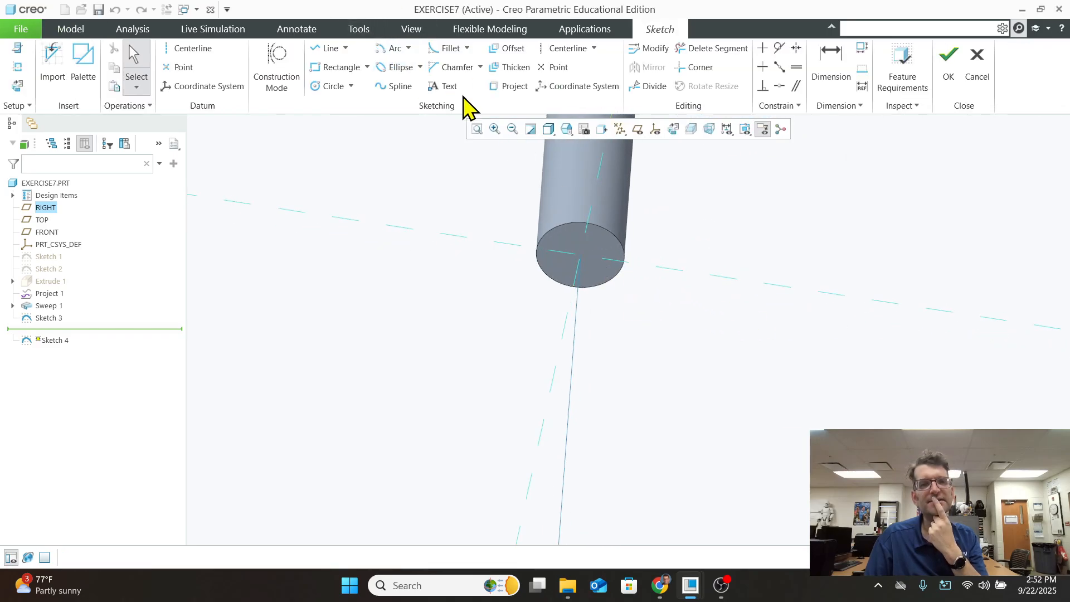
# Sketch a circle centered on the rod's end face that matches its outer edge, and finish the sketch
pyautogui.click(330, 86)
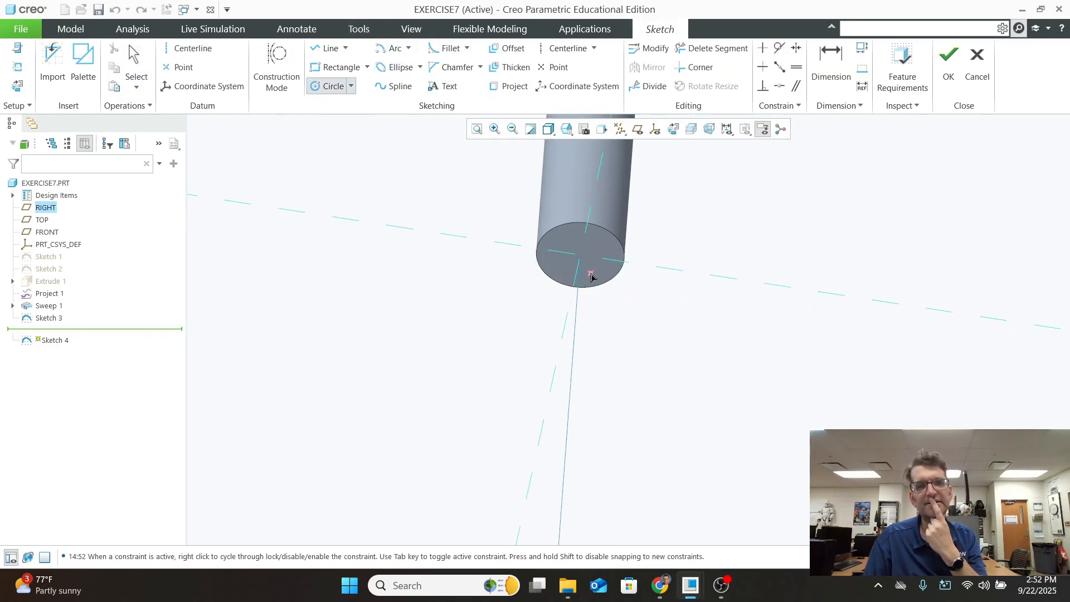
pyautogui.click(580, 255)
pyautogui.click(595, 285)
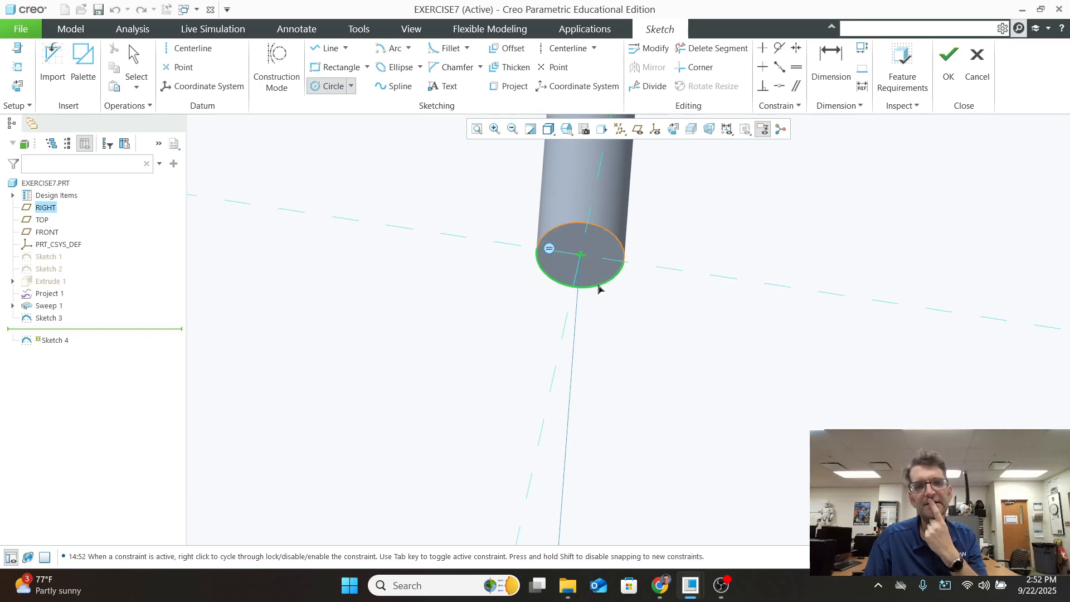
pyautogui.scroll(-2, 619, 308)
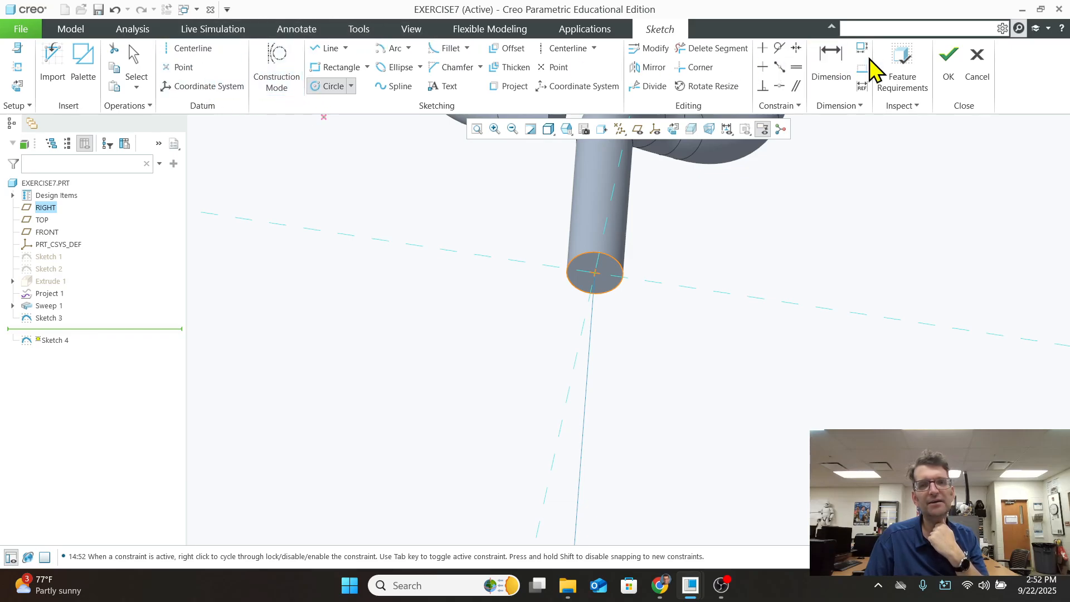
pyautogui.click(950, 62)
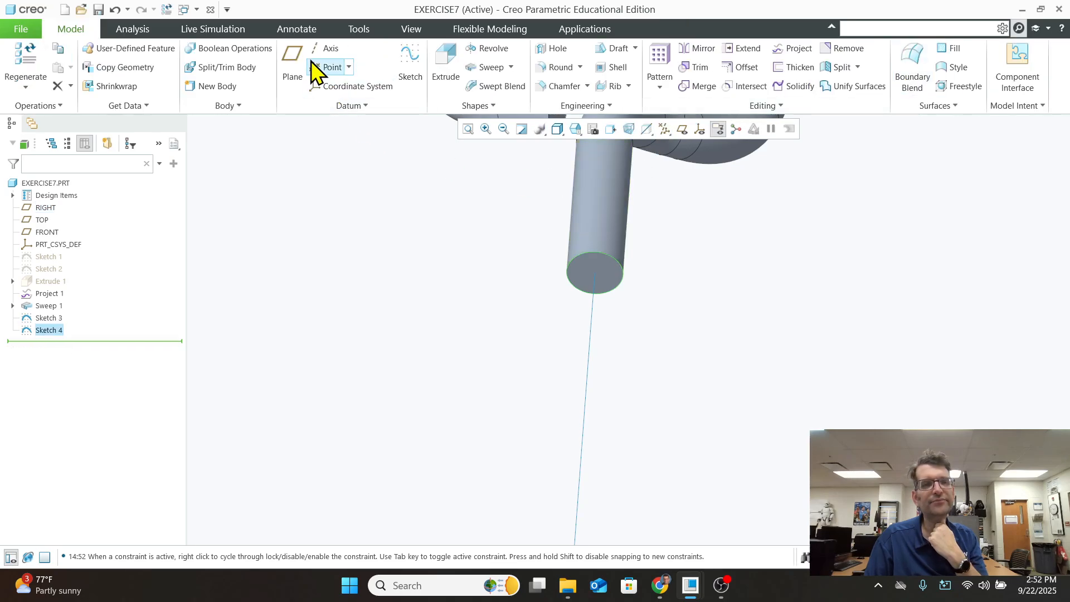
# Start a solid sweep with the vertical line and arc as origin trajectory, its start point at the rod's flat end
pyautogui.click(490, 68)
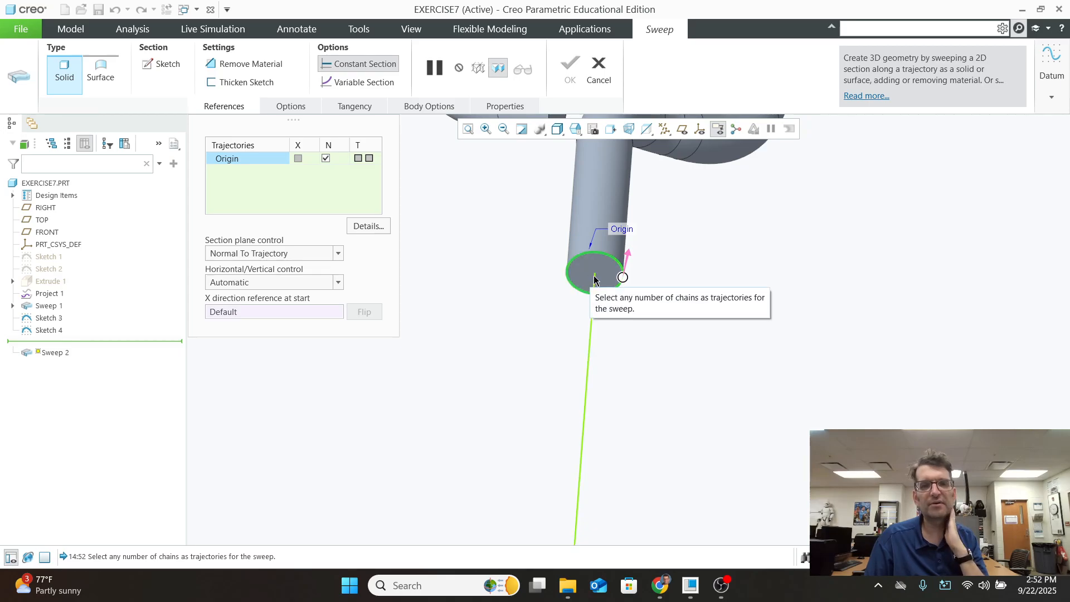
pyautogui.click(624, 277)
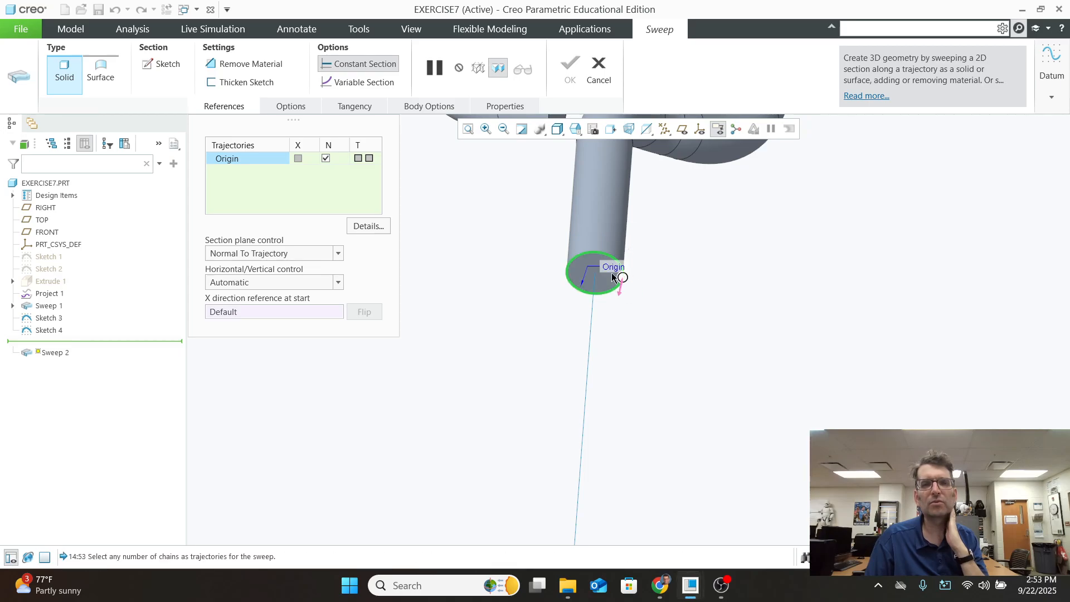
pyautogui.click(595, 287)
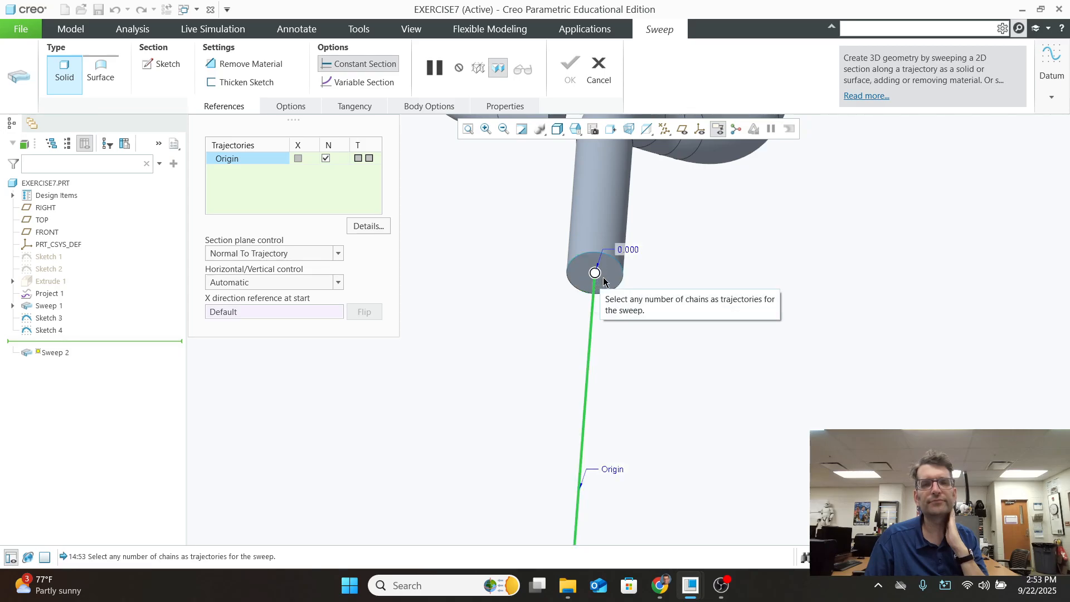
pyautogui.scroll(5, 594, 316)
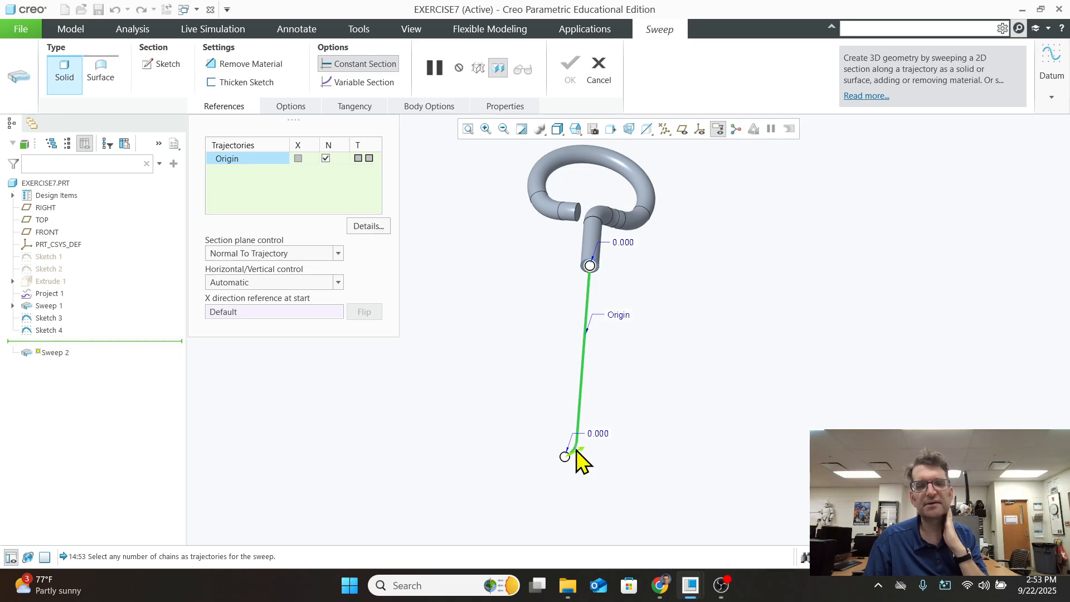
pyautogui.click(578, 452)
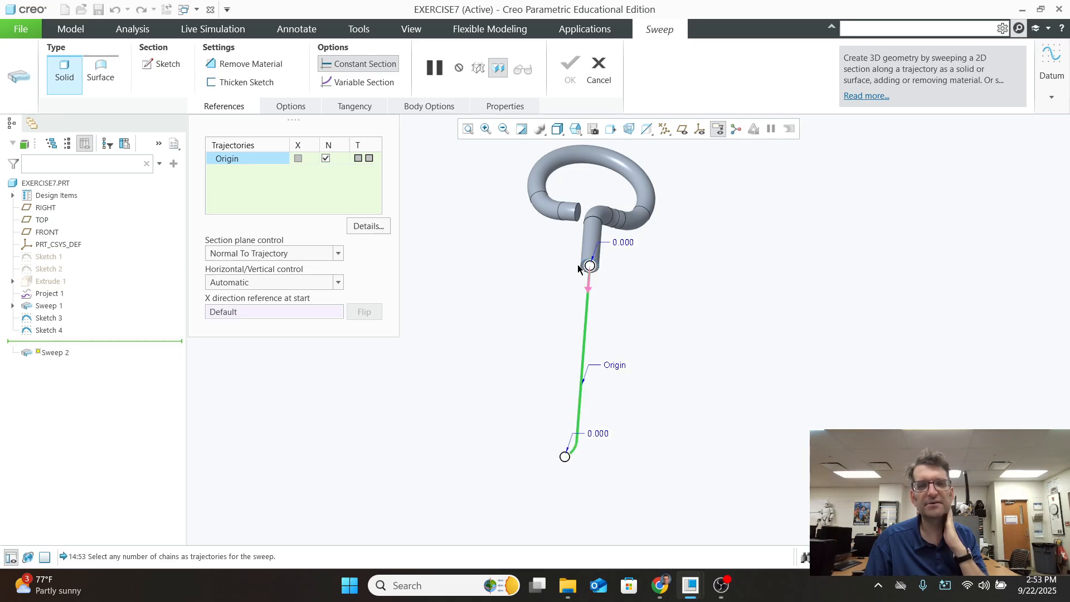
pyautogui.scroll(-5, 592, 273)
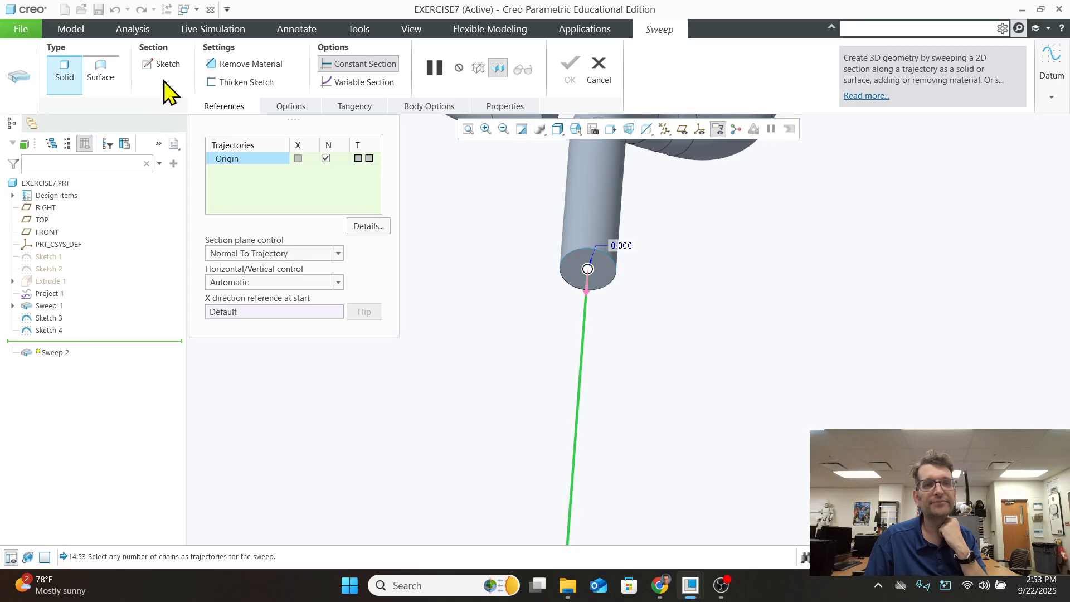
# Sketch the sweep's section as a circle centered on the trajectory and matching the rod's end edge, and finish the section
pyautogui.click(161, 64)
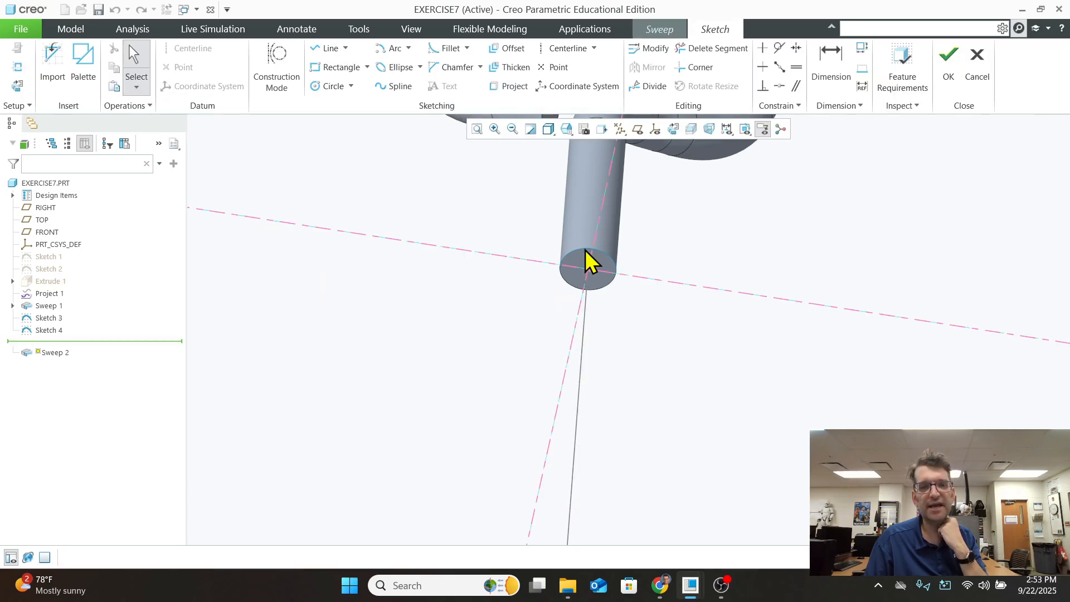
pyautogui.click(335, 88)
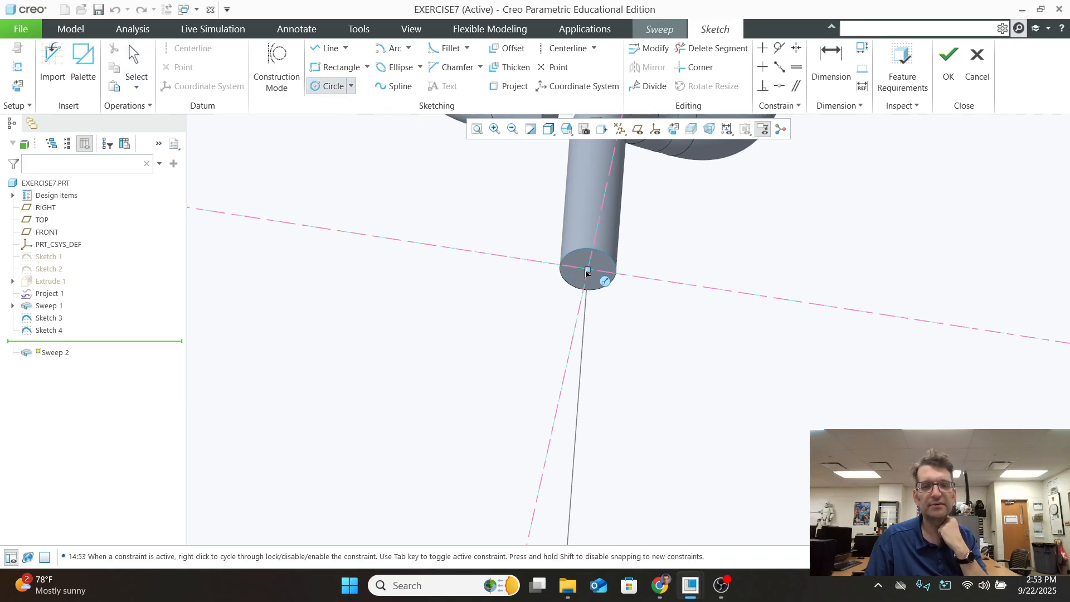
pyautogui.click(590, 275)
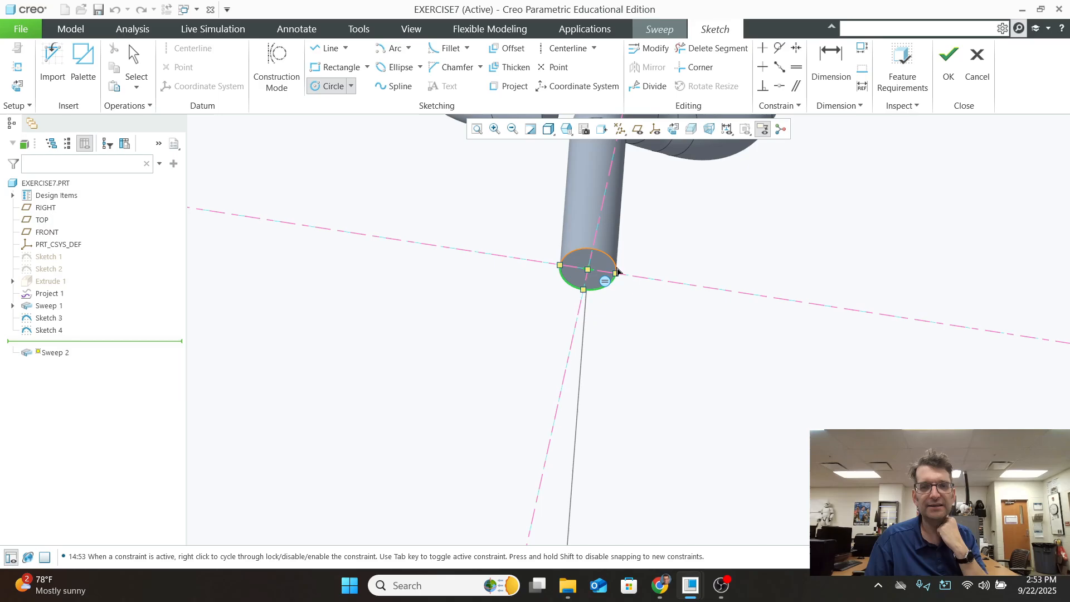
pyautogui.click(616, 276)
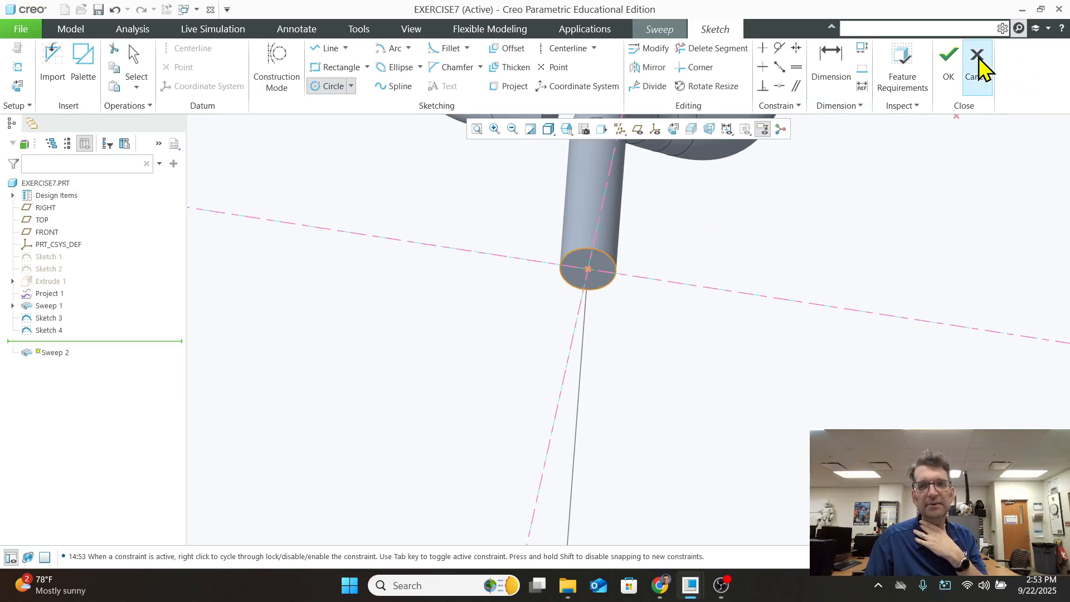
pyautogui.click(950, 57)
# Check the previewed sweep along the line and bent end, and complete the sweep feature
pyautogui.scroll(-4, 753, 299)
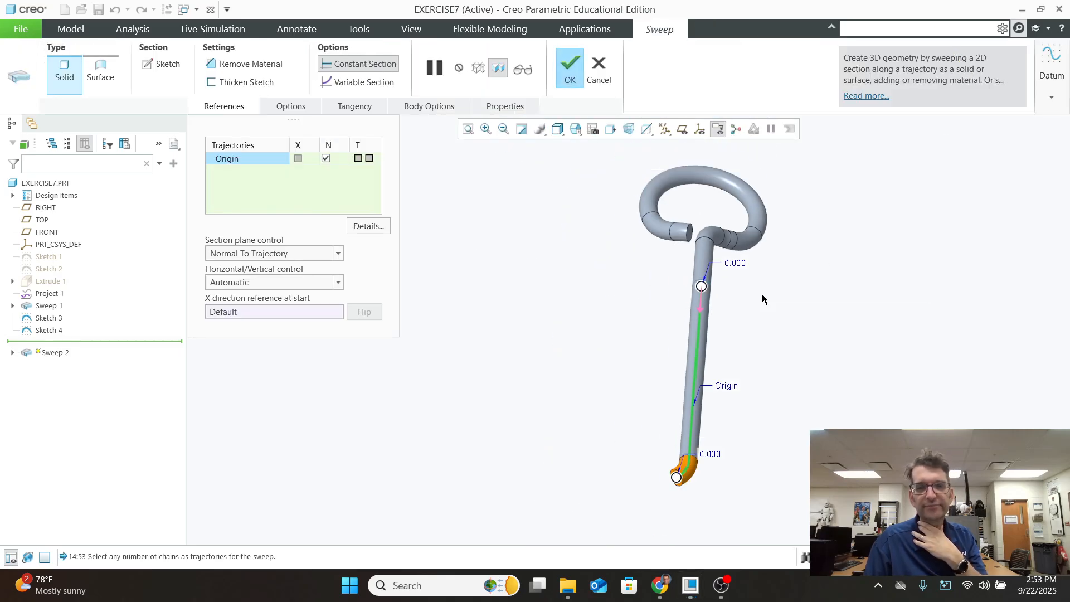
pyautogui.scroll(2, 682, 488)
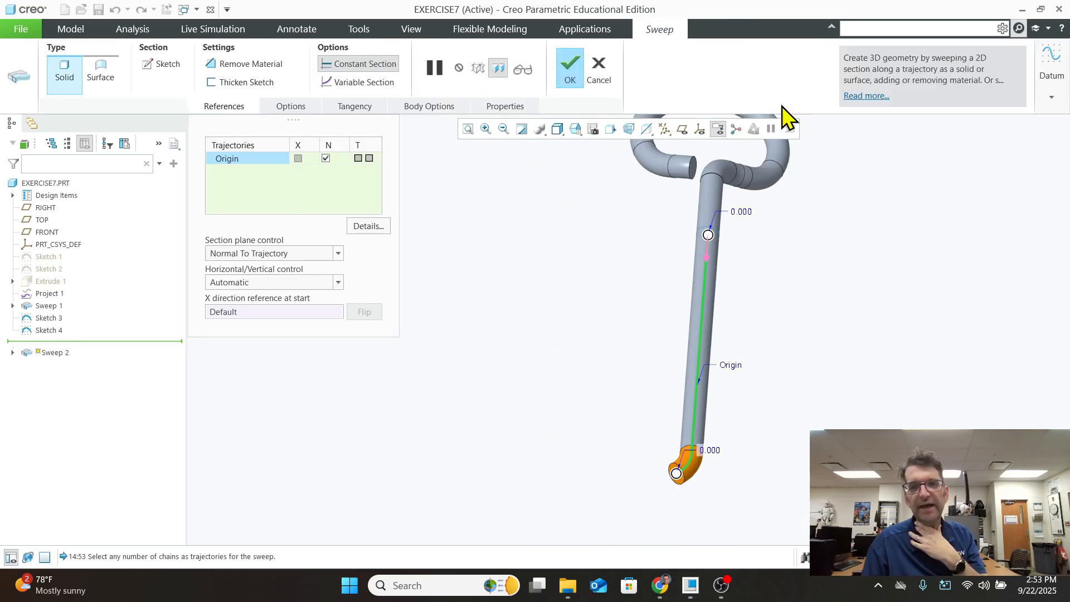
pyautogui.click(570, 70)
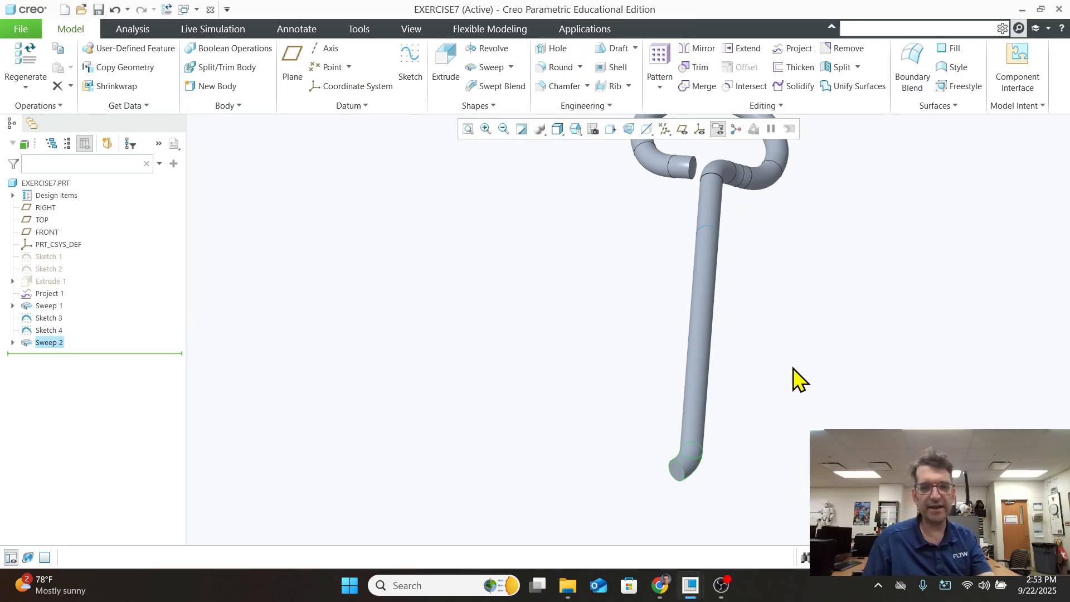
# Consult page 77 of the PDF instructions in the browser and the completed E7 model in Creo, and return to EXERCISE7
pyautogui.click(660, 585)
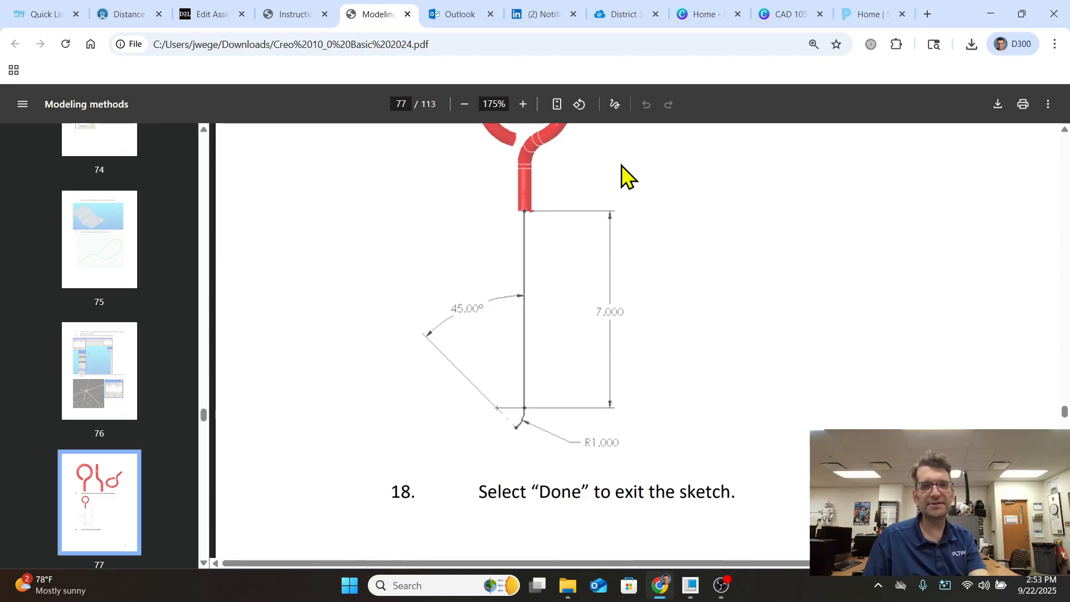
pyautogui.moveTo(692, 585)
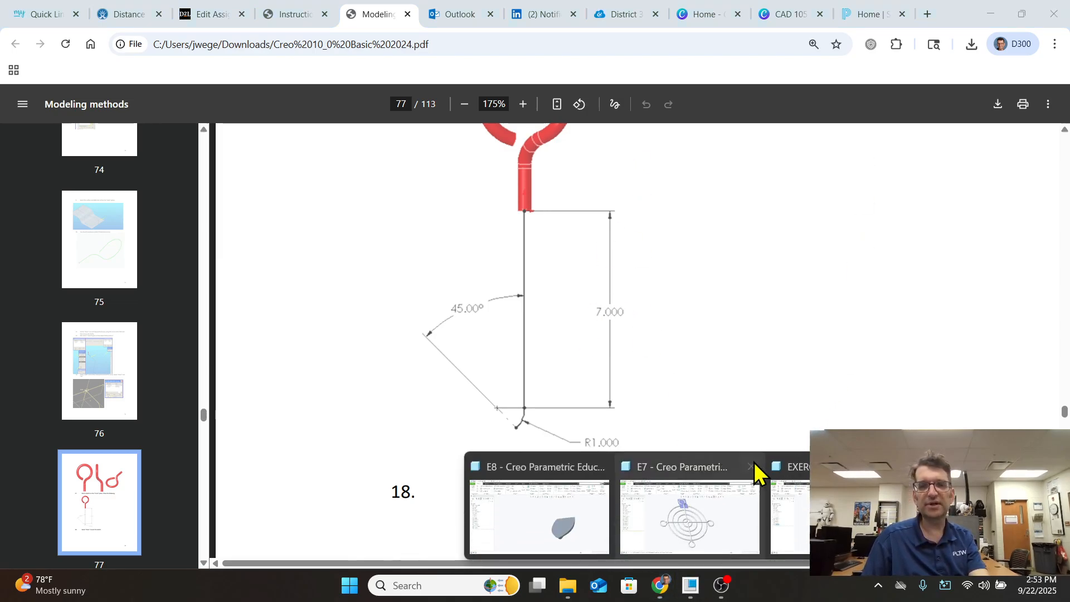
pyautogui.click(720, 501)
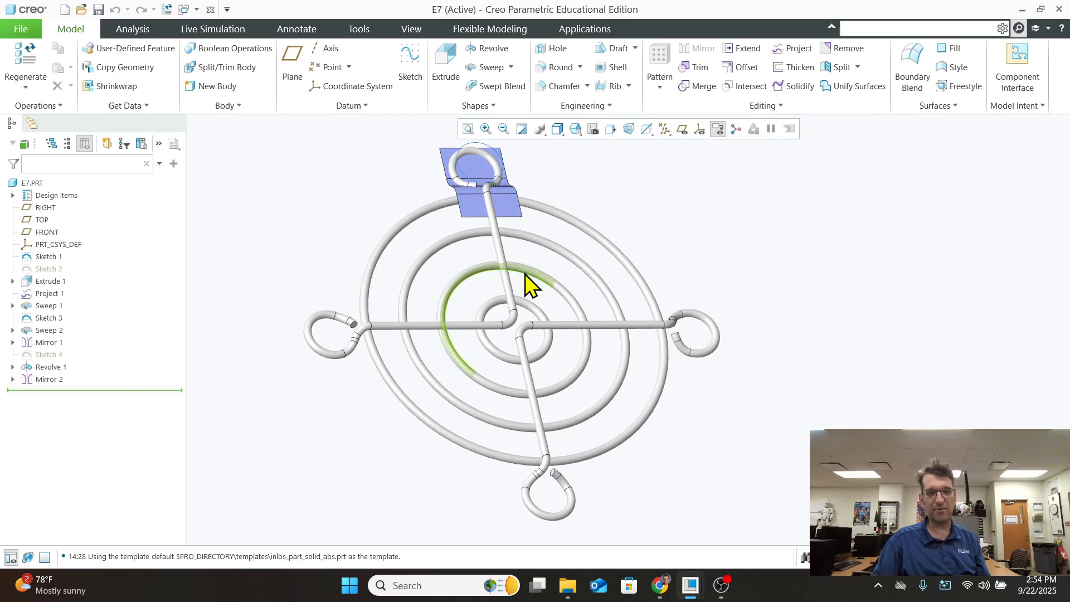
pyautogui.click(690, 585)
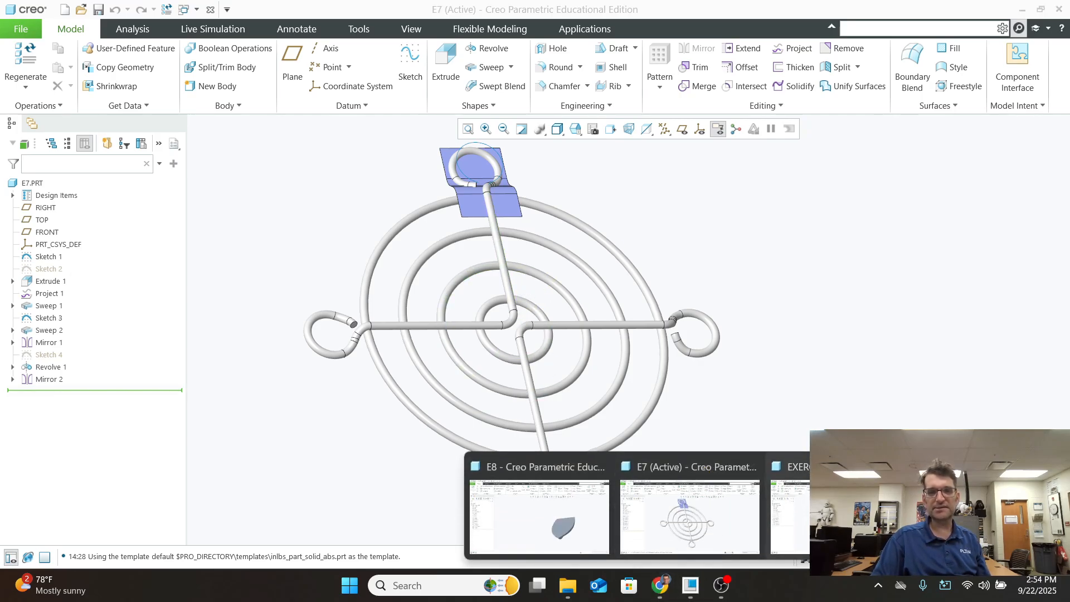
pyautogui.click(788, 501)
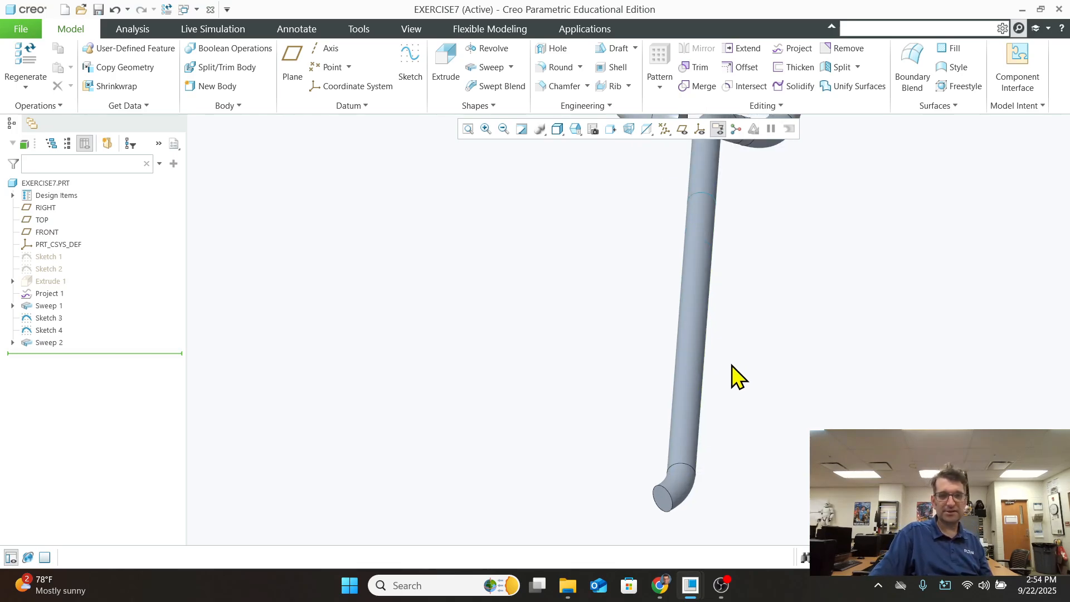
# Mirror Sweep 1 and Sweep 2 together about the flat end face of the bent rod tip
pyautogui.scroll(-2, 733, 375)
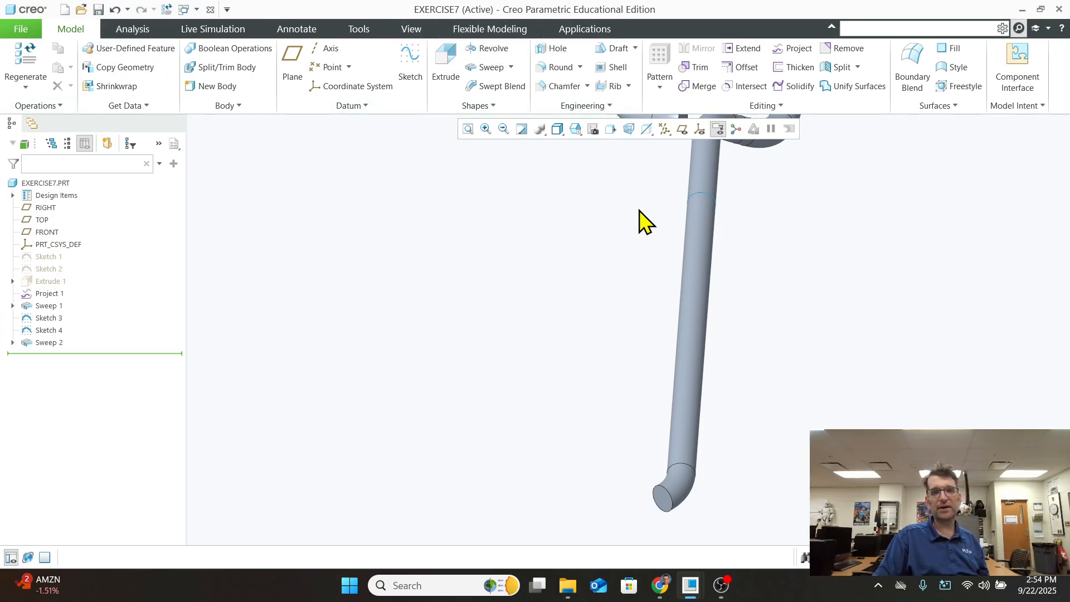
pyautogui.scroll(-1, 652, 217)
pyautogui.scroll(-2, 677, 182)
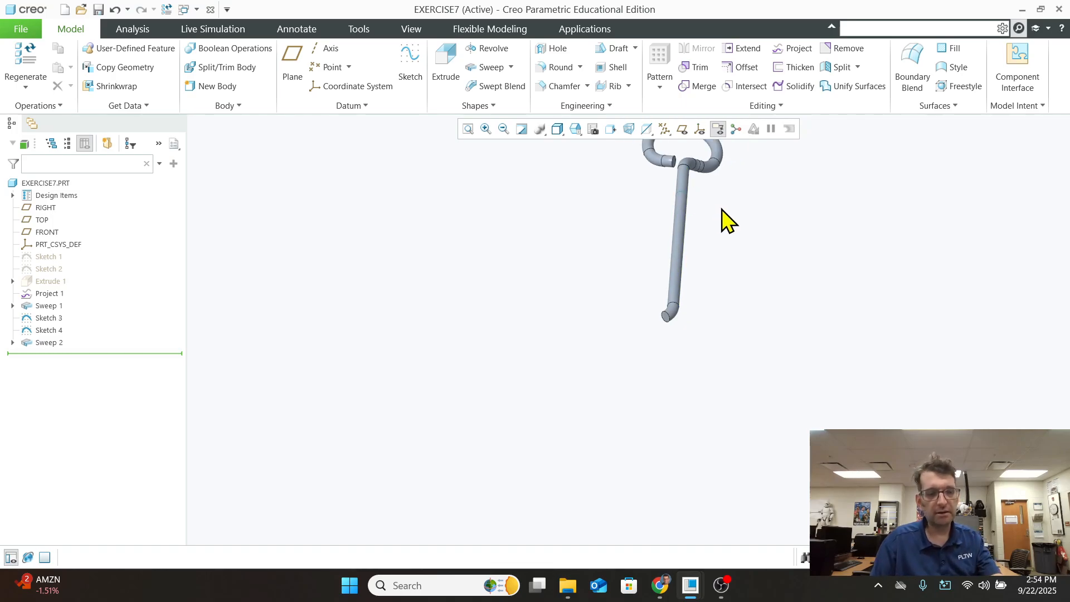
pyautogui.keyDown('shift'); pyautogui.moveTo(722, 219); pyautogui.dragTo(730, 295, button='middle'); pyautogui.keyUp('shift')
pyautogui.scroll(1, 671, 280)
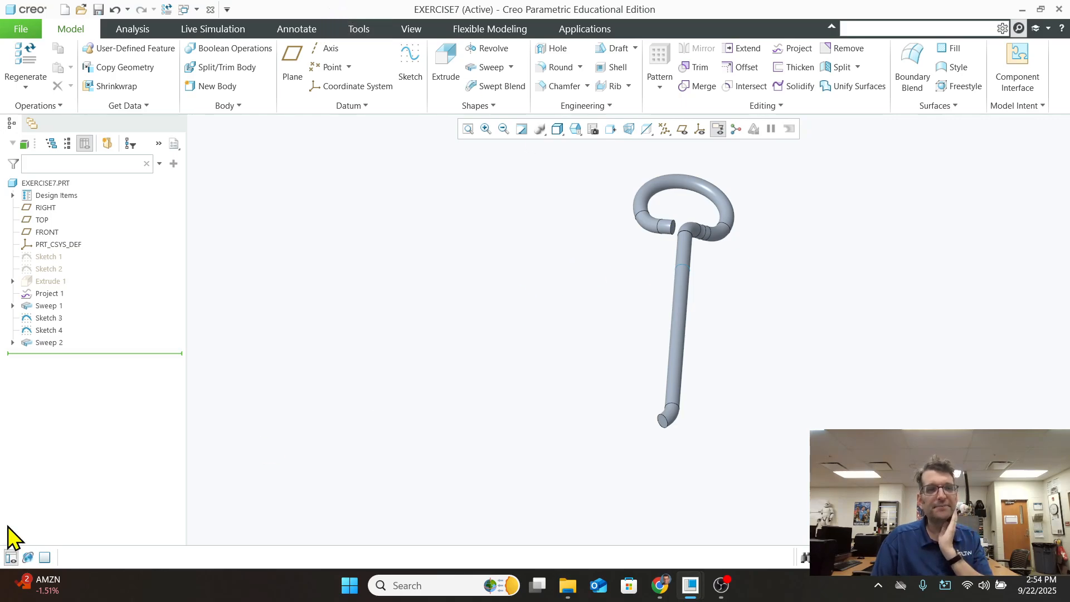
pyautogui.click(48, 308)
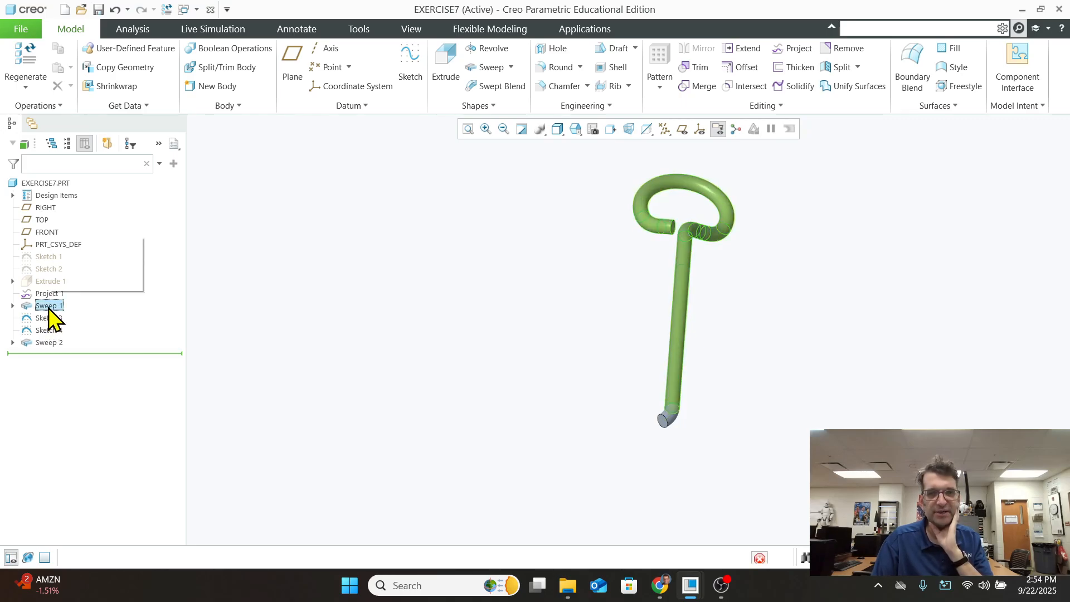
pyautogui.click(45, 343)
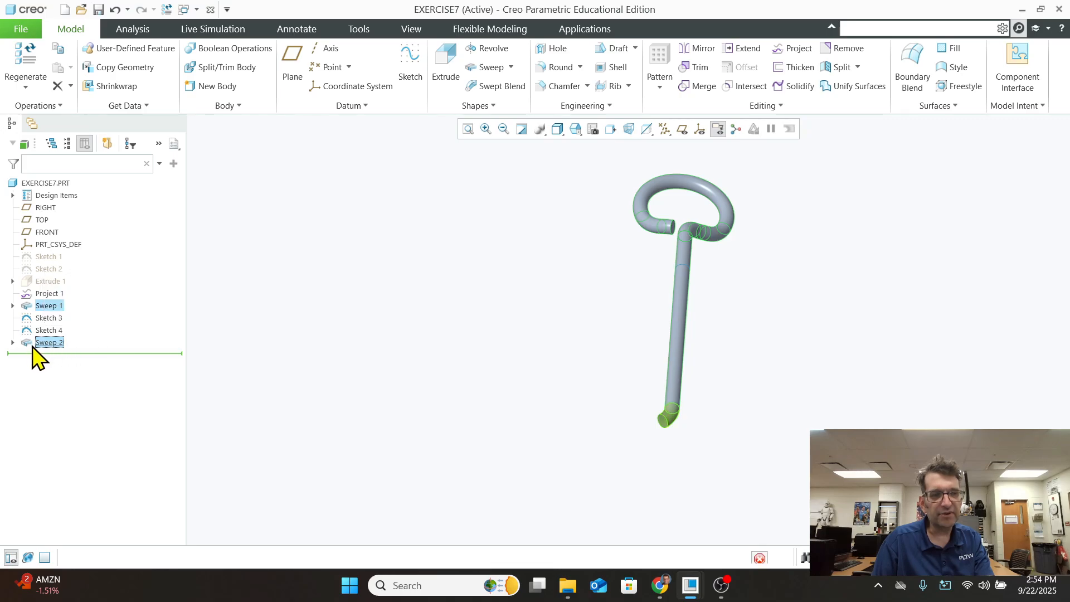
pyautogui.doubleClick(52, 343)
pyautogui.click(135, 326)
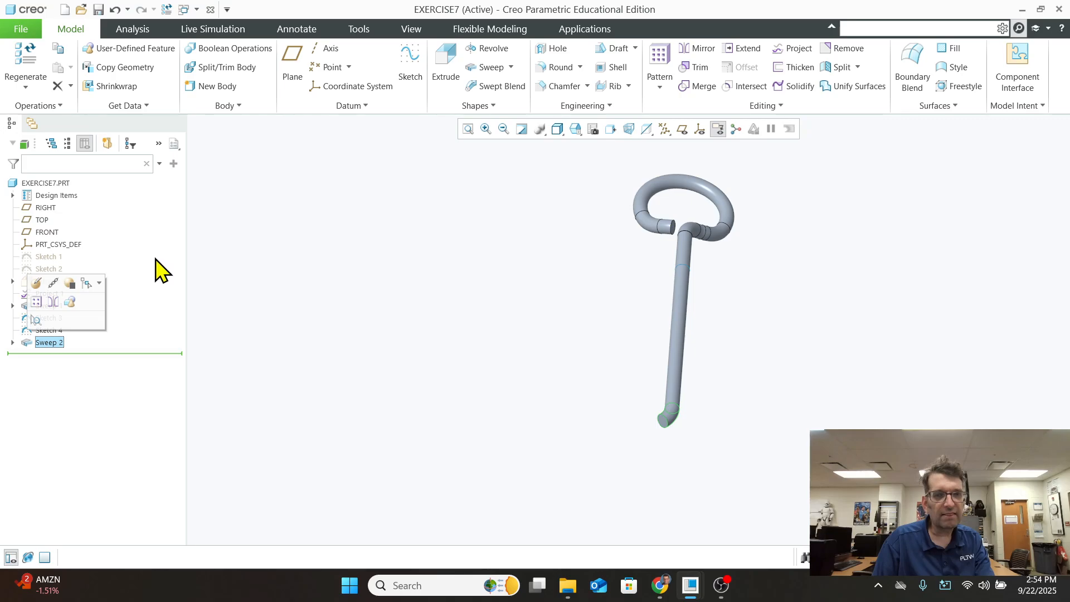
pyautogui.keyDown('ctrl'); pyautogui.click(22, 306); pyautogui.keyUp('ctrl')
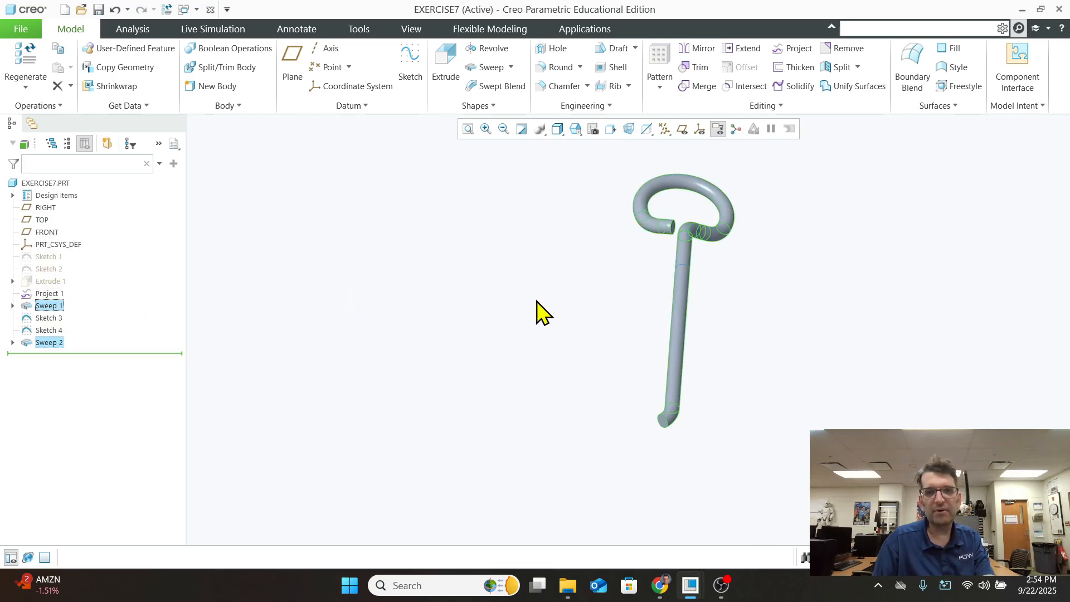
pyautogui.click(699, 49)
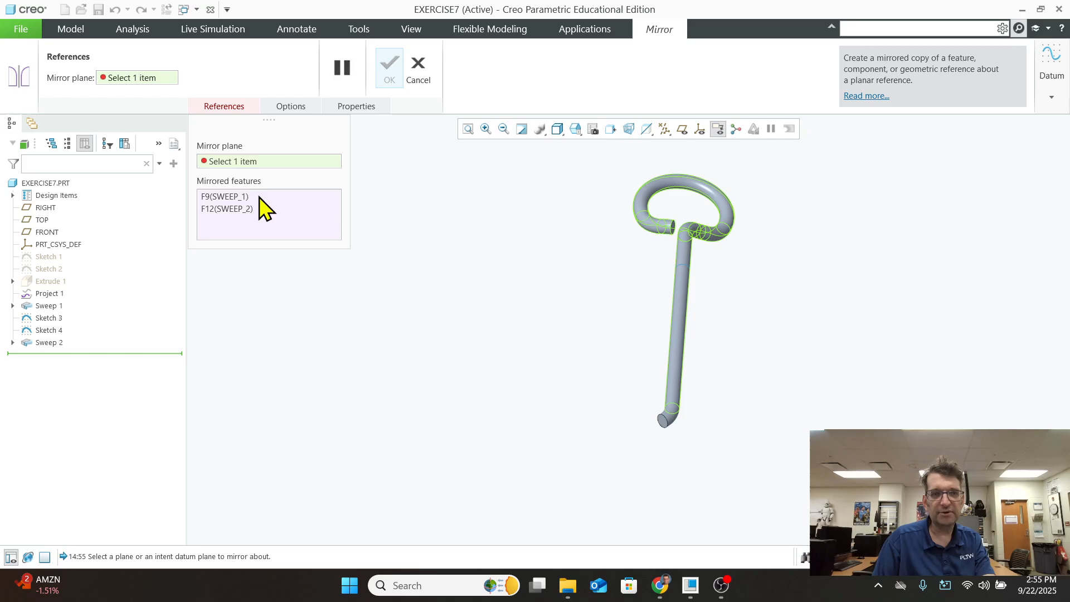
pyautogui.scroll(-4, 671, 434)
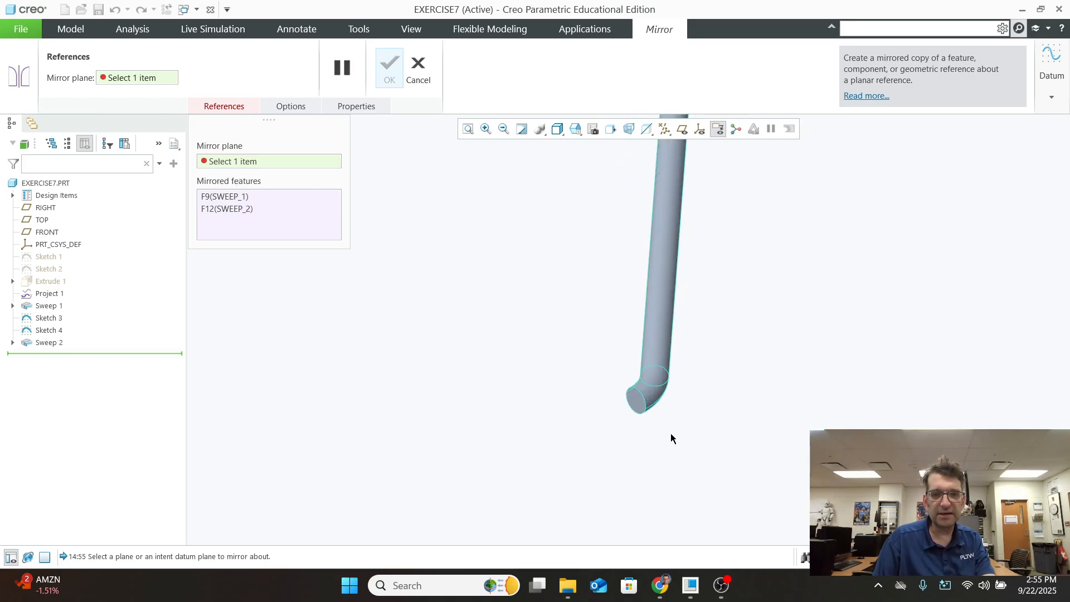
pyautogui.click(624, 395)
pyautogui.scroll(6, 604, 423)
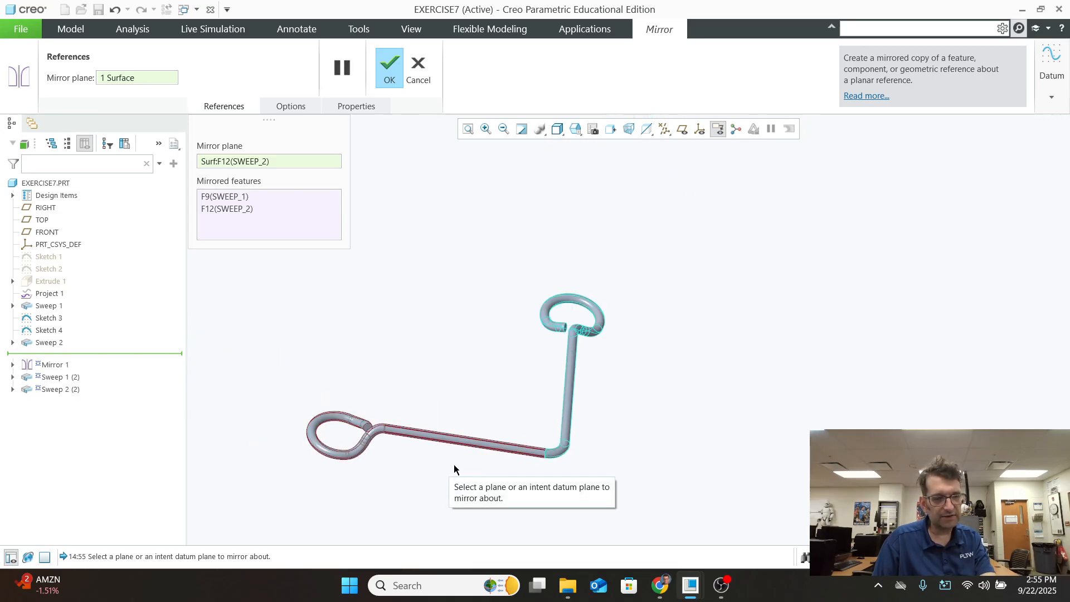
pyautogui.scroll(-3, 459, 463)
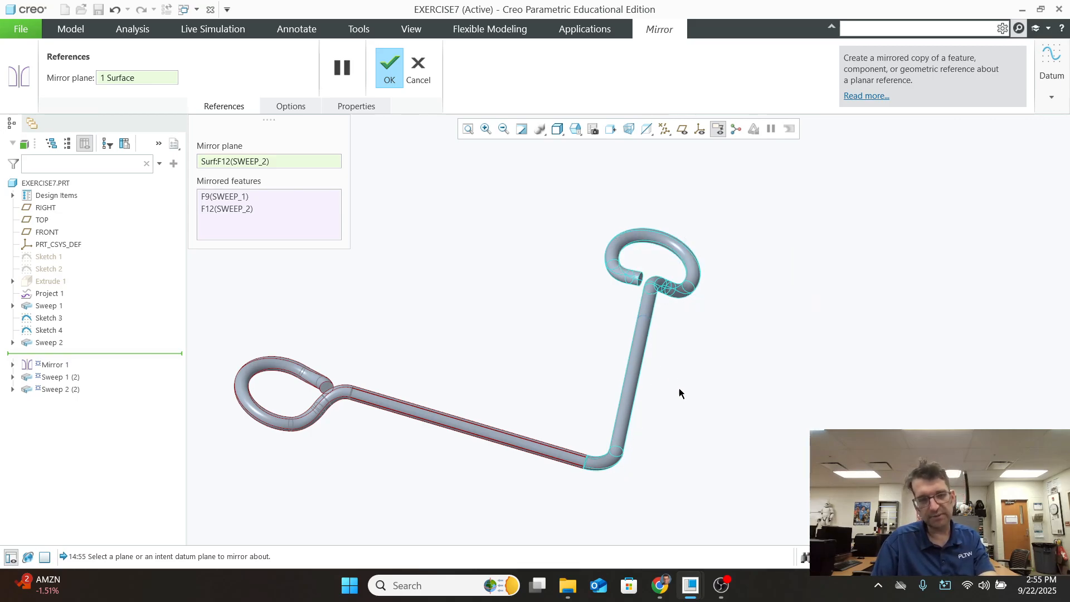
pyautogui.click(385, 73)
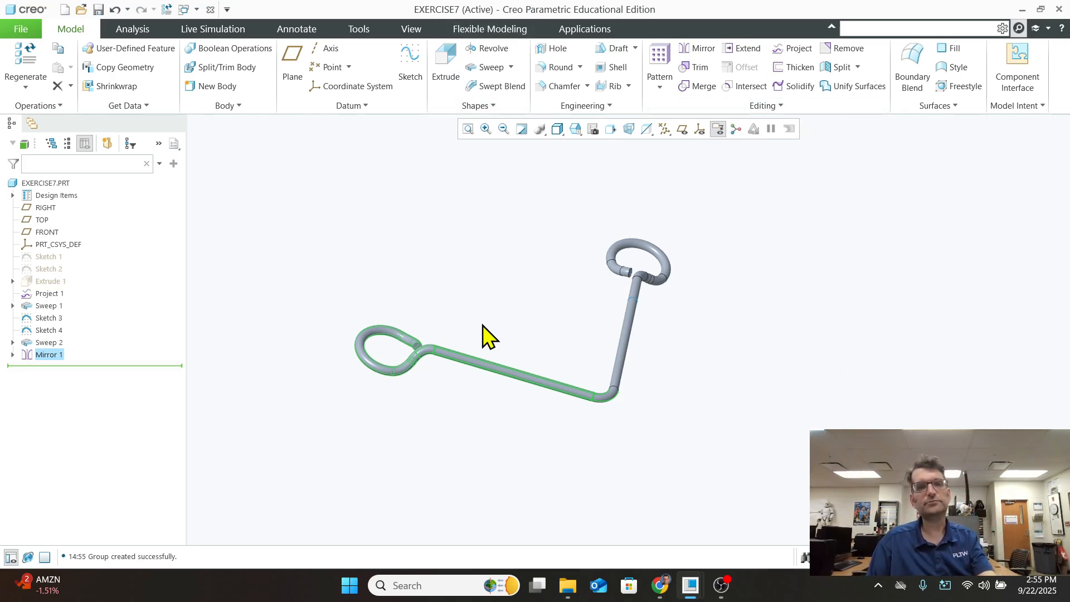
# Check the mirrored part in the FRONT and RIGHT saved orientations
pyautogui.click(575, 129)
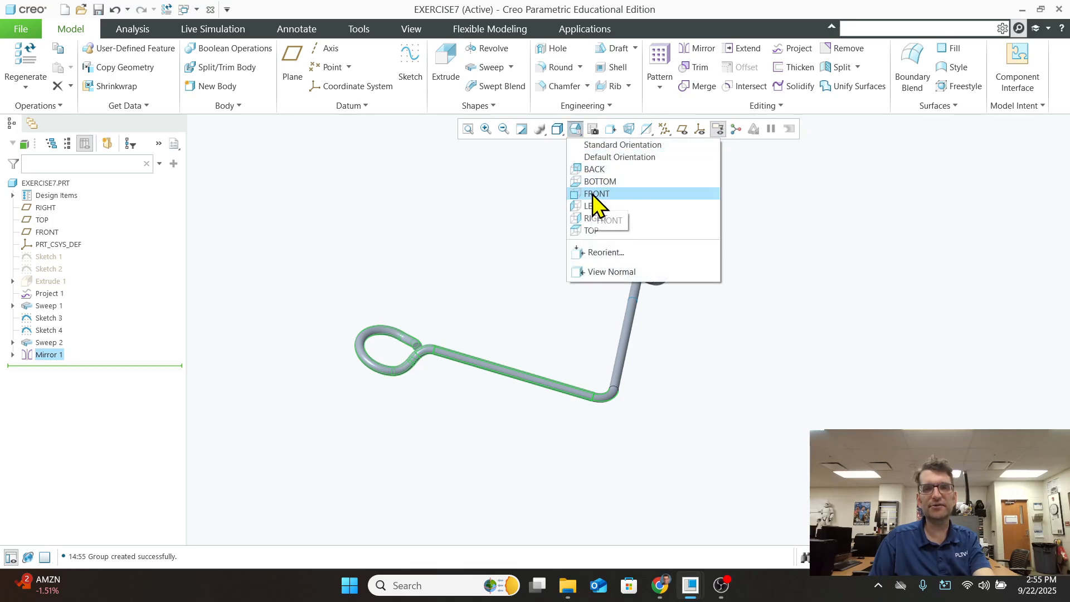
pyautogui.click(596, 194)
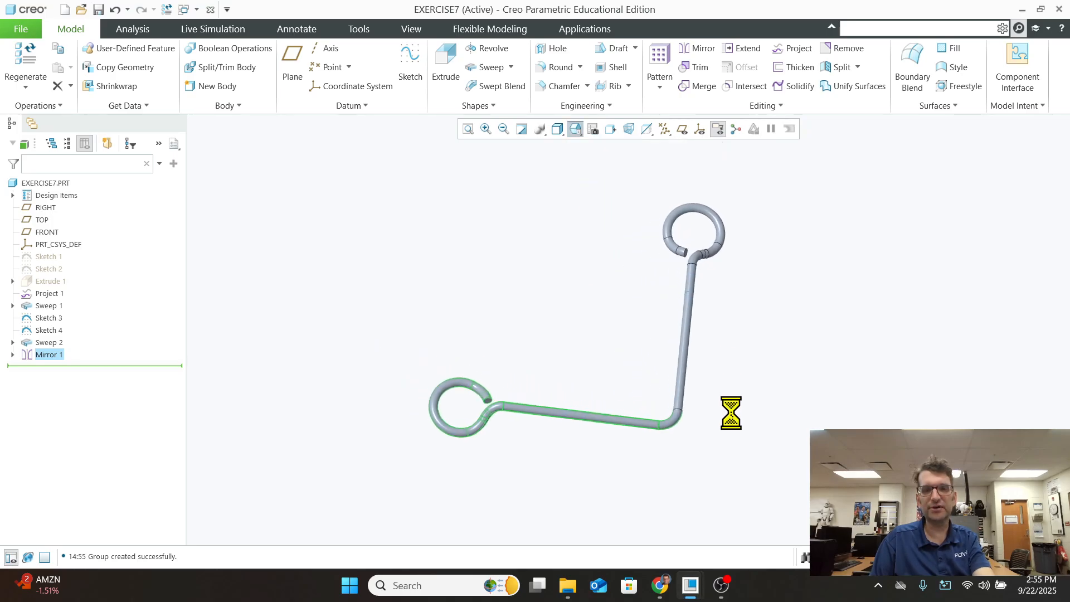
pyautogui.click(576, 131)
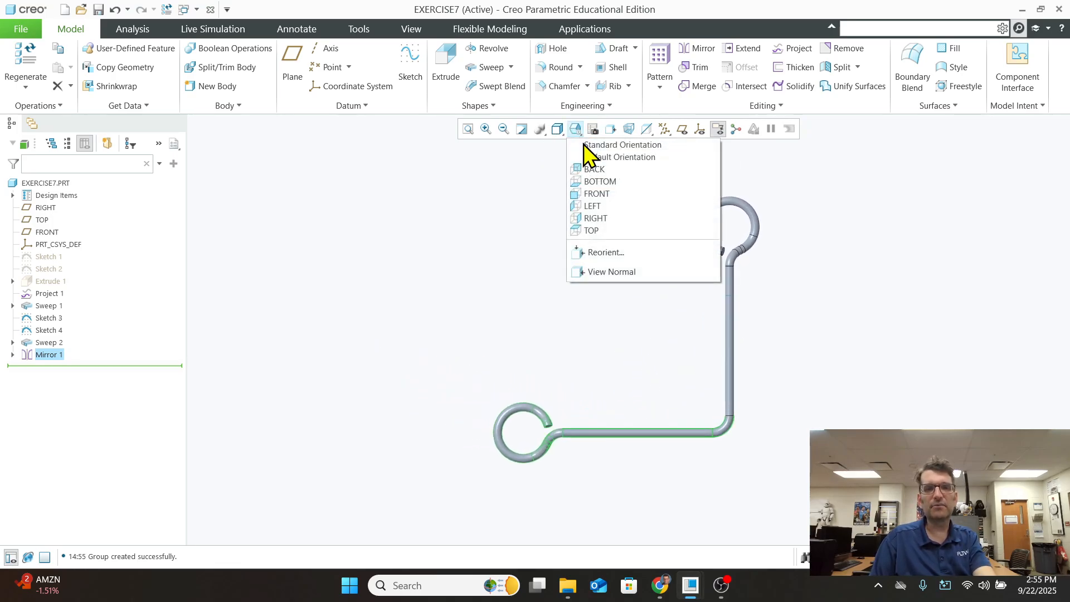
pyautogui.click(606, 218)
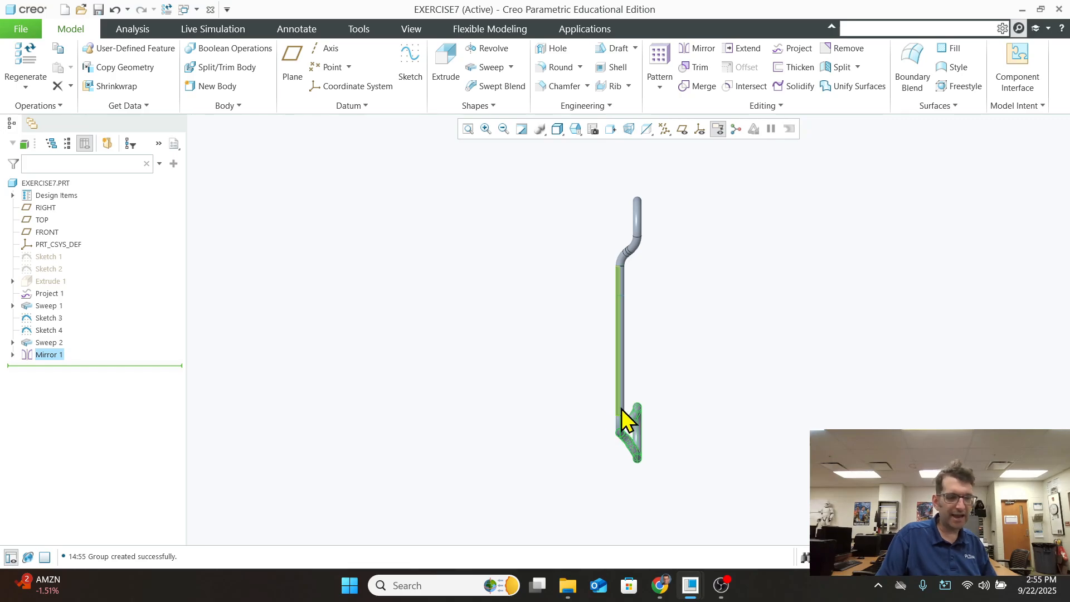
# Examine how the revolved rings sit against the crossing rods in the E7 model, and return to EXERCISE7
pyautogui.moveTo(689, 590)
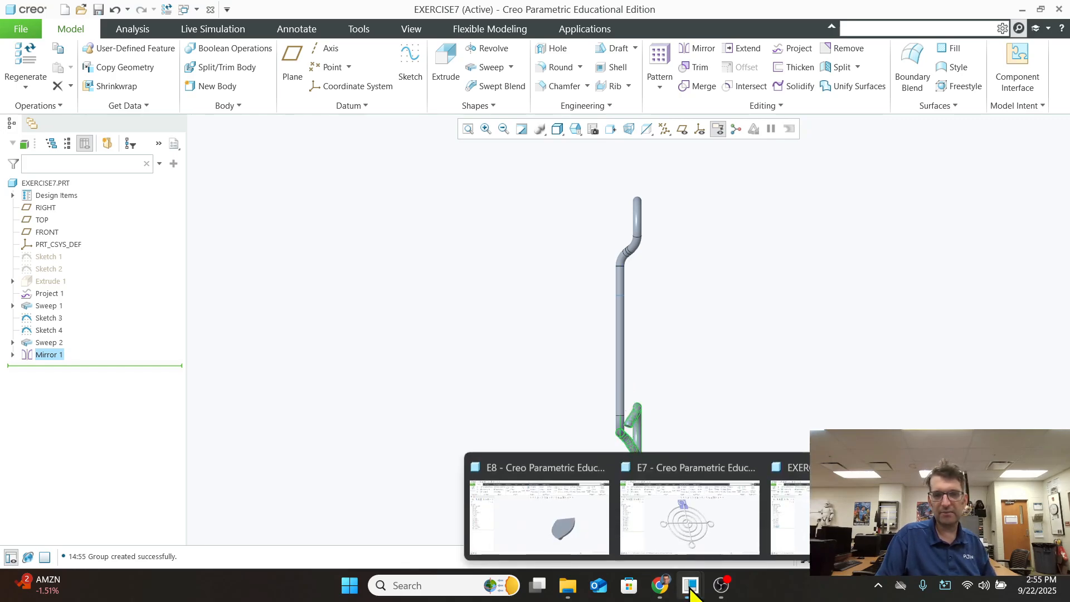
pyautogui.click(690, 535)
pyautogui.moveTo(681, 385)
pyautogui.mouseDown(button='middle')
pyautogui.moveTo(583, 399)
pyautogui.moveTo(598, 400)
pyautogui.mouseUp(button='middle')
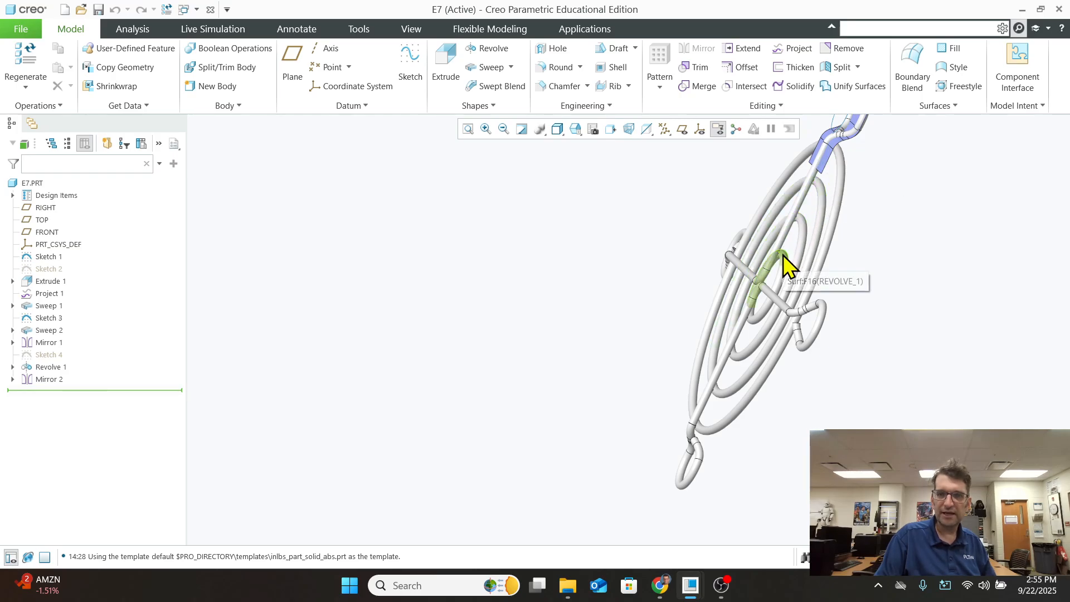
pyautogui.scroll(-5, 793, 255)
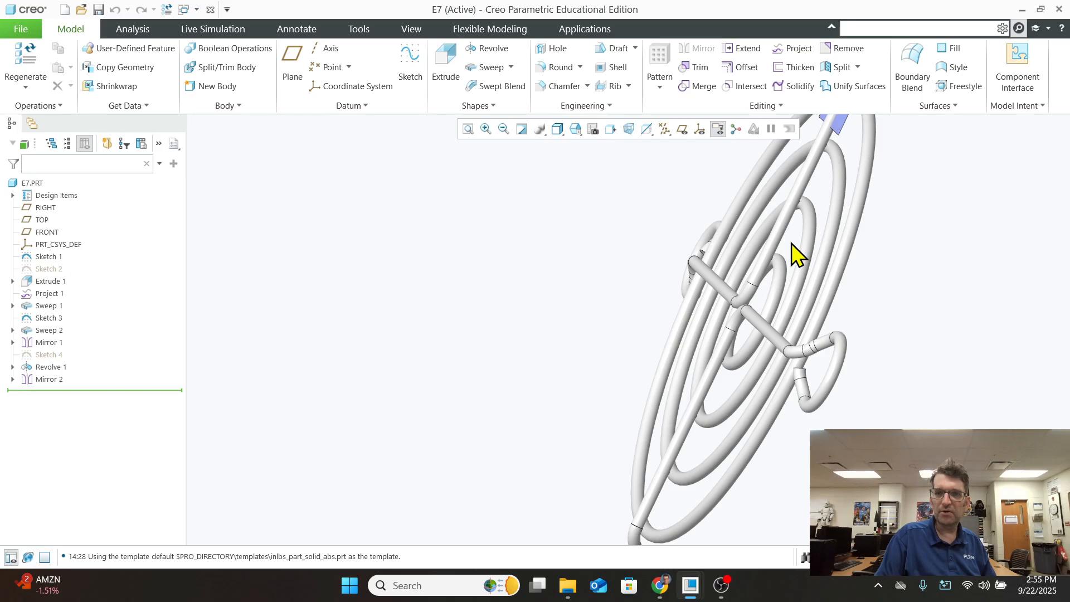
pyautogui.moveTo(788, 270)
pyautogui.mouseDown(button='middle')
pyautogui.moveTo(769, 266)
pyautogui.moveTo(784, 275)
pyautogui.mouseUp(button='middle')
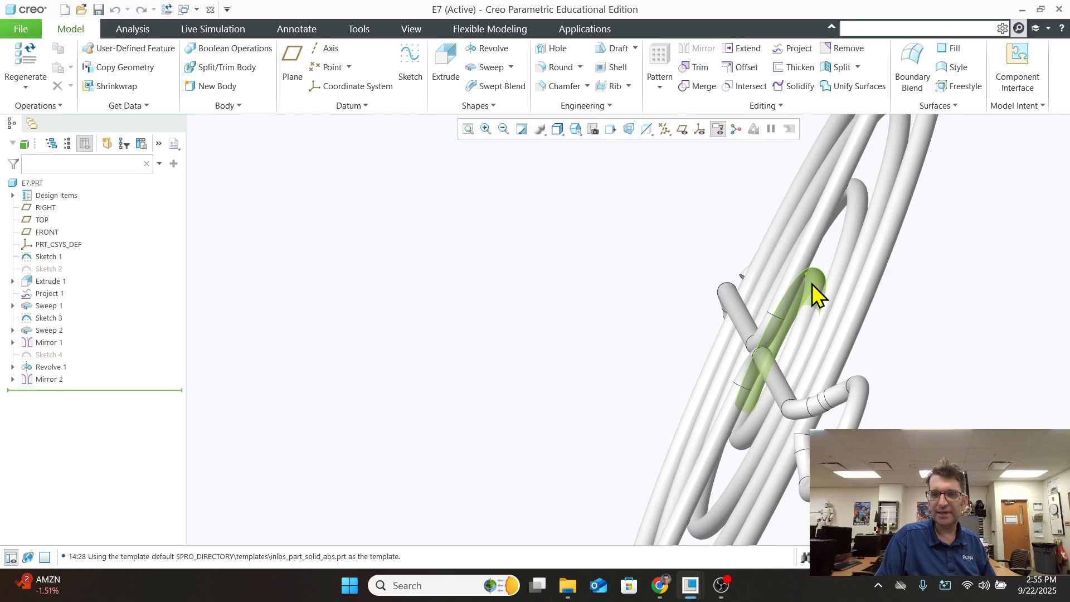
pyautogui.moveTo(799, 275); pyautogui.dragTo(808, 282, button='middle')
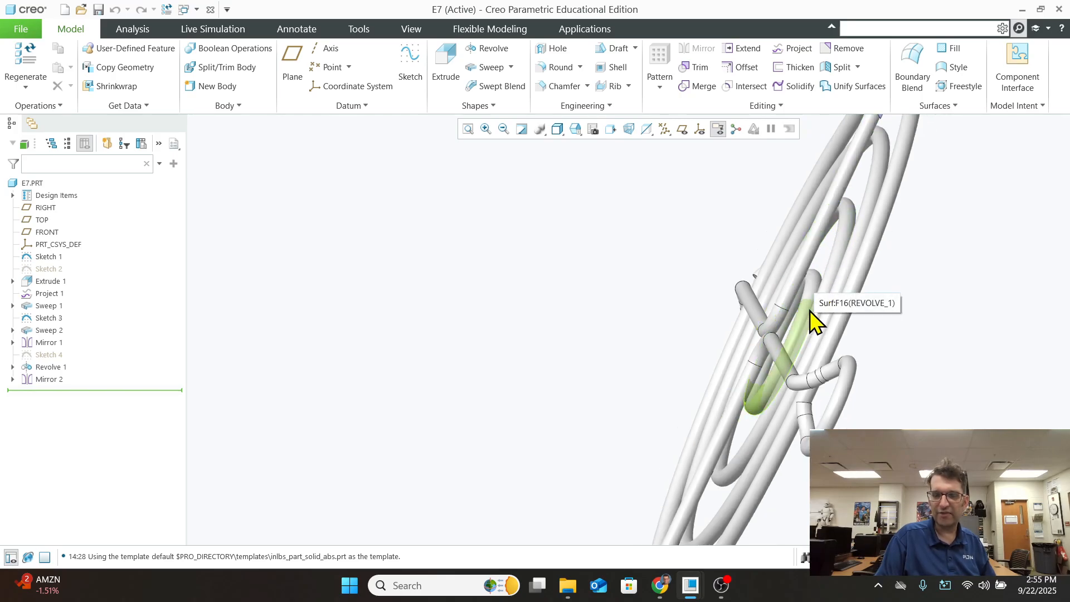
pyautogui.moveTo(800, 327); pyautogui.dragTo(801, 327, button='middle')
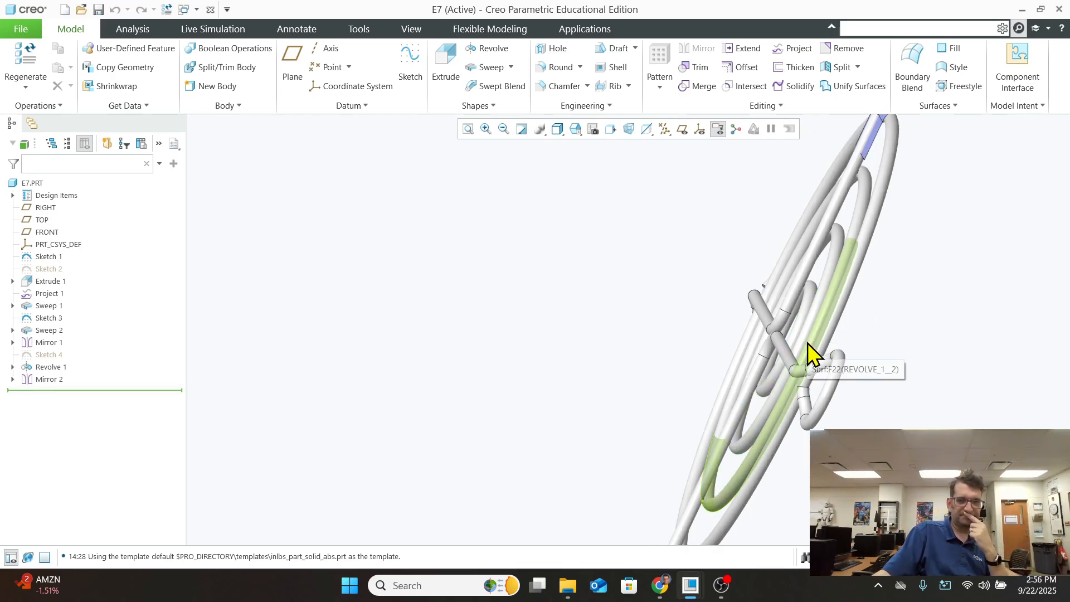
pyautogui.scroll(1, 808, 343)
pyautogui.scroll(-2, 808, 343)
pyautogui.scroll(-3, 807, 343)
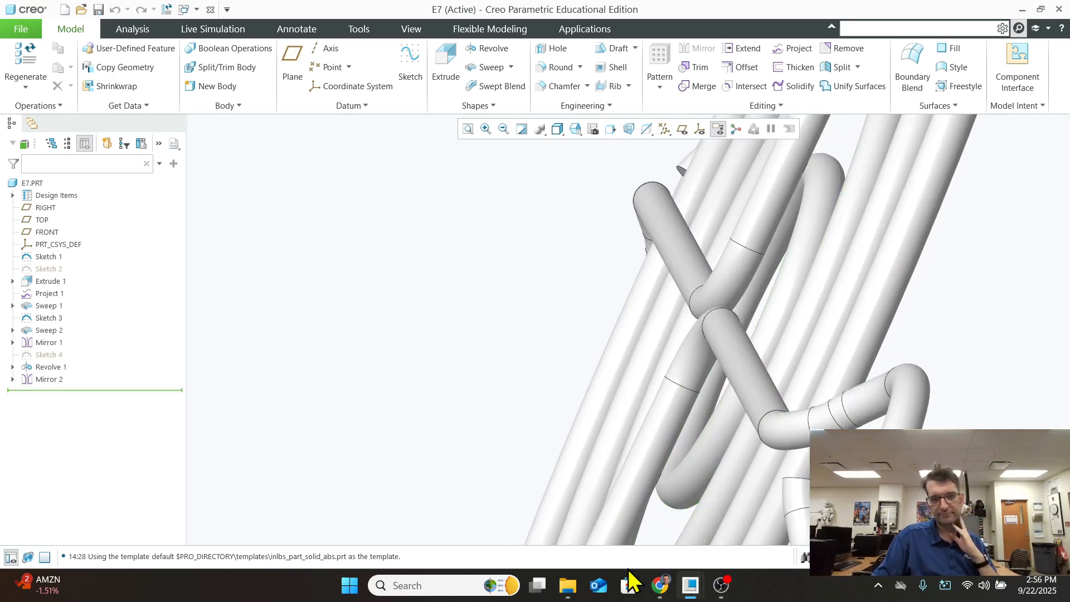
pyautogui.moveTo(686, 589)
pyautogui.click(780, 510)
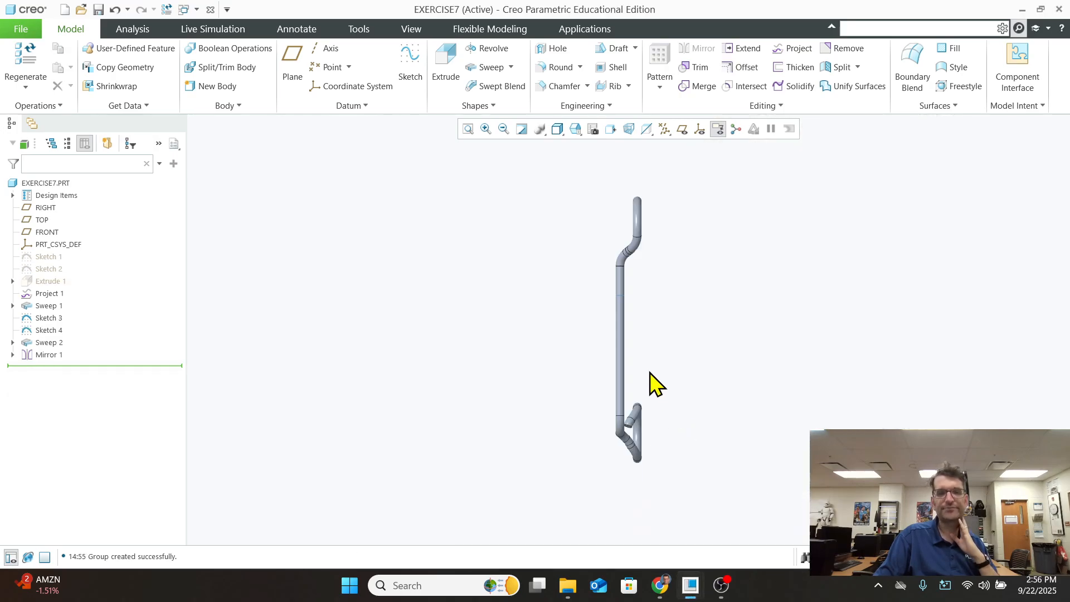
pyautogui.scroll(1, 619, 334)
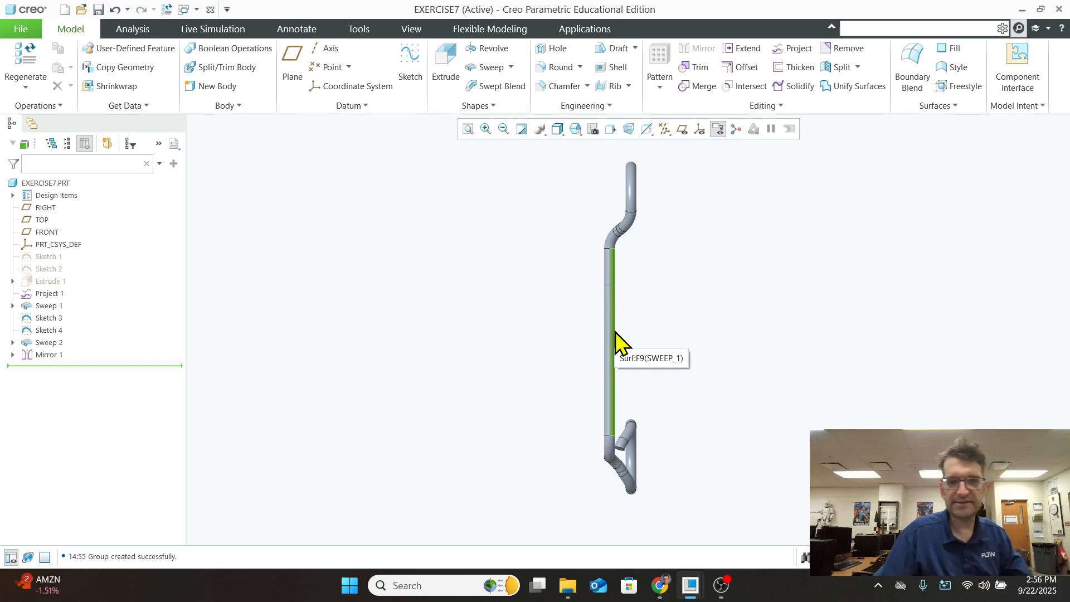
# Read the PDF instructions in the browser up to page 80's completion hints and the two-direction revolve, and return to EXERCISE7 in Creo
pyautogui.click(659, 585)
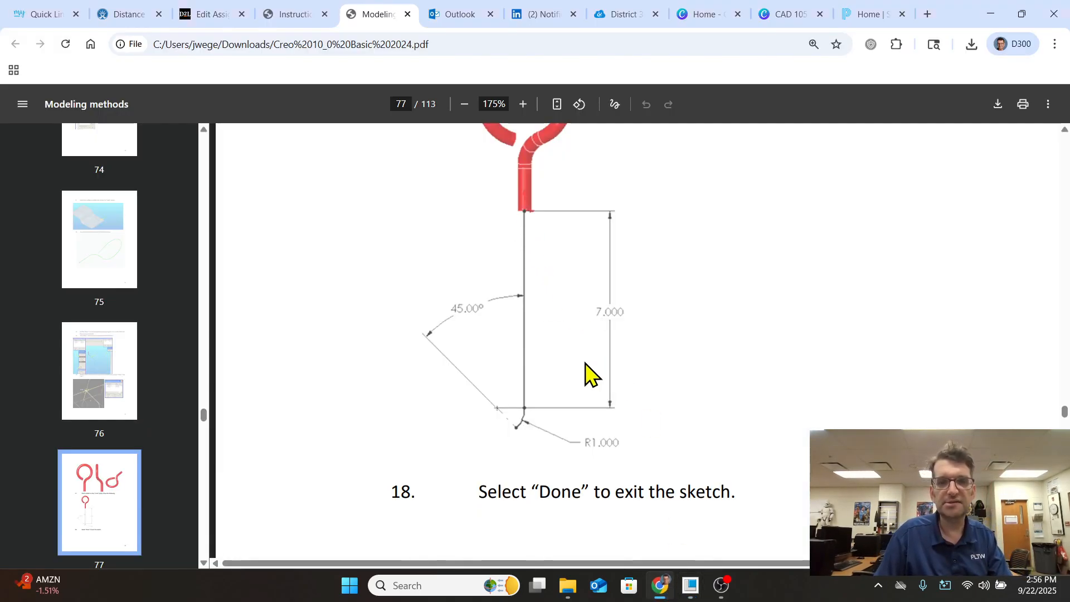
pyautogui.scroll(-5, 584, 373)
pyautogui.scroll(-20, 580, 370)
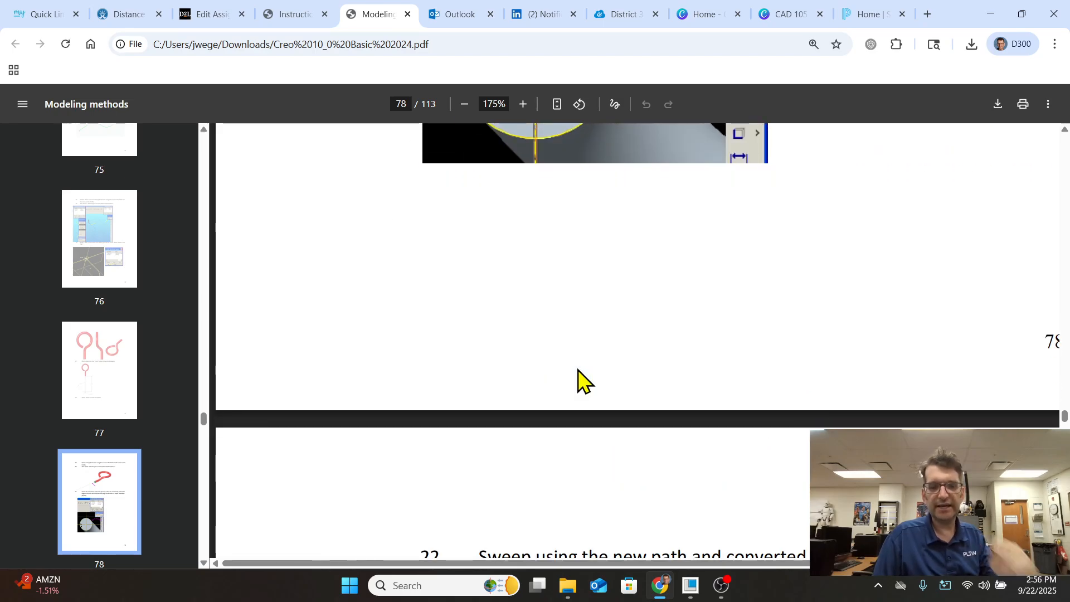
pyautogui.keyDown('ctrl'); pyautogui.scroll(-2, 584, 364); pyautogui.keyUp('ctrl')
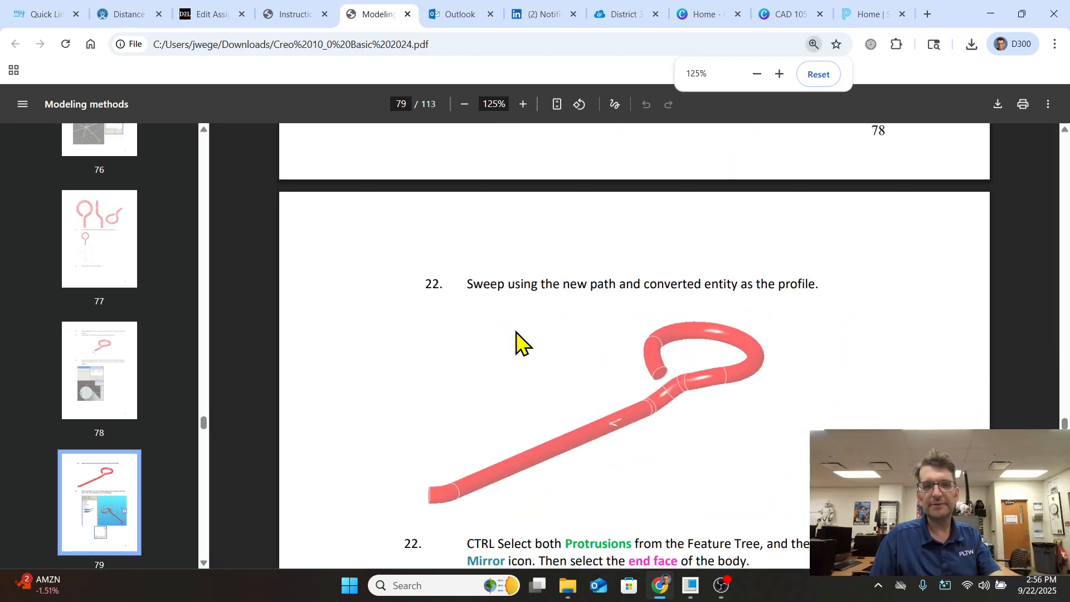
pyautogui.scroll(-15, 552, 334)
pyautogui.scroll(-5, 553, 334)
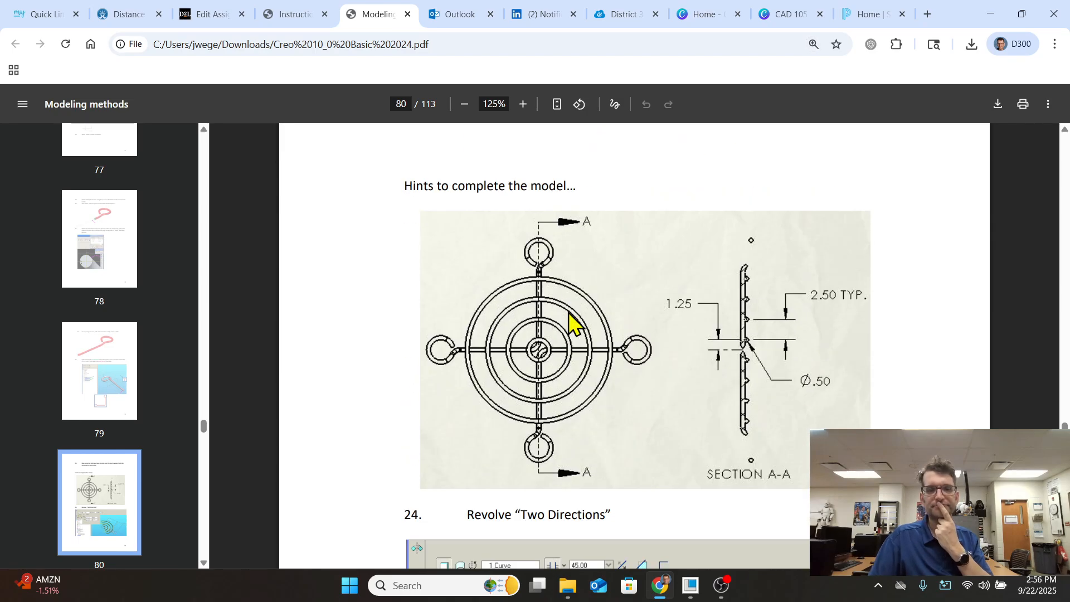
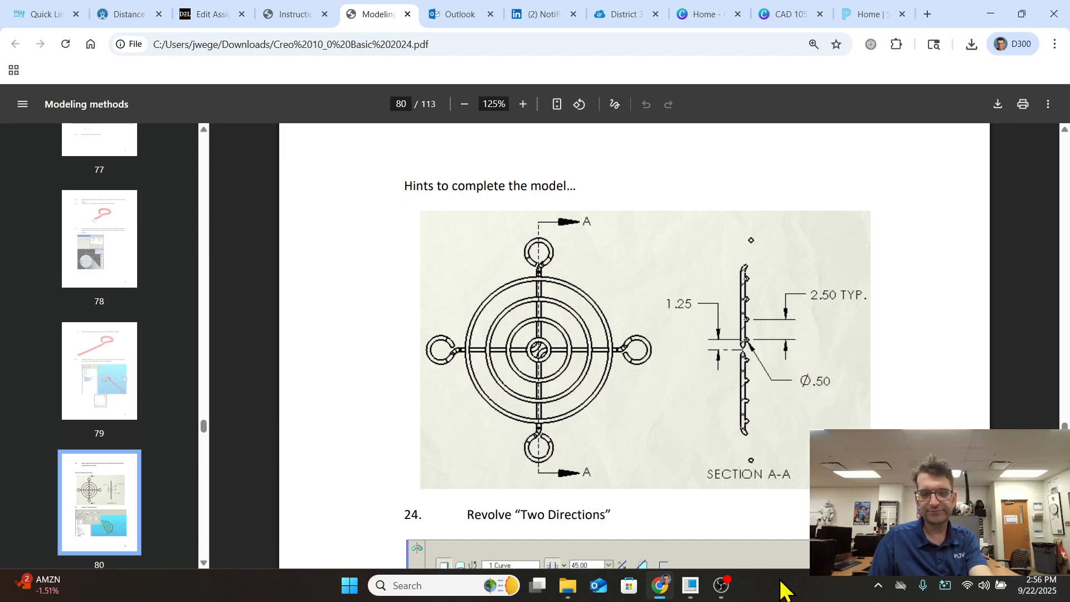
pyautogui.scroll(-5, 696, 485)
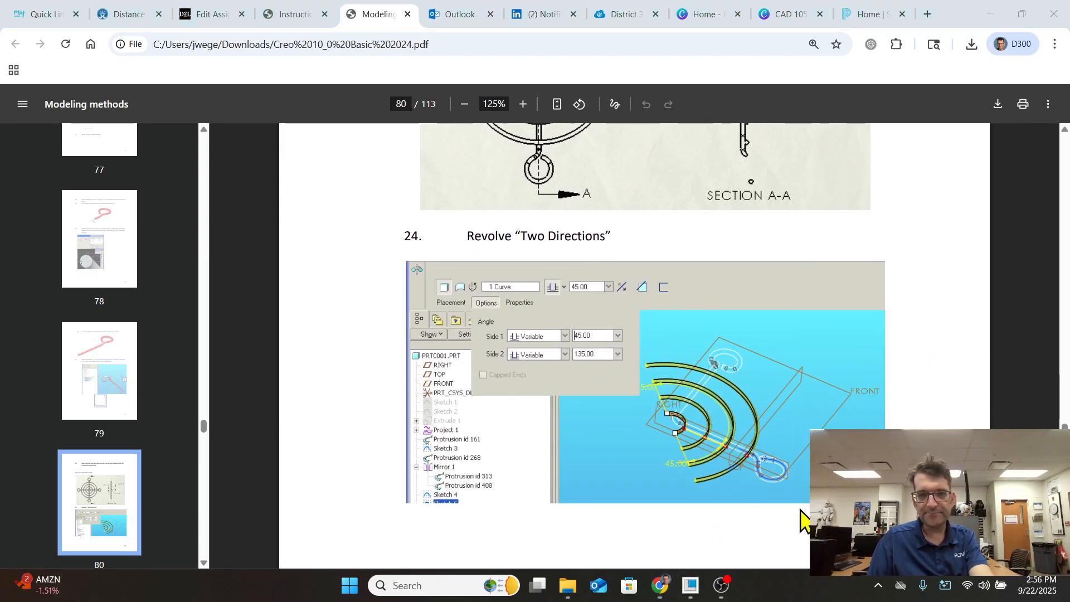
pyautogui.click(693, 585)
pyautogui.click(747, 532)
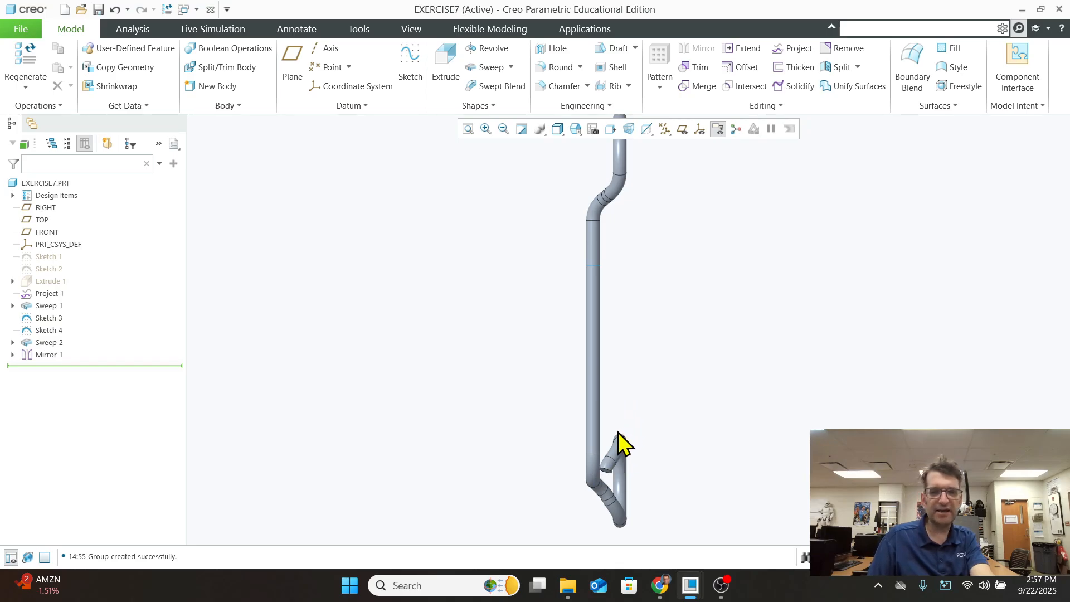
pyautogui.scroll(2, 630, 437)
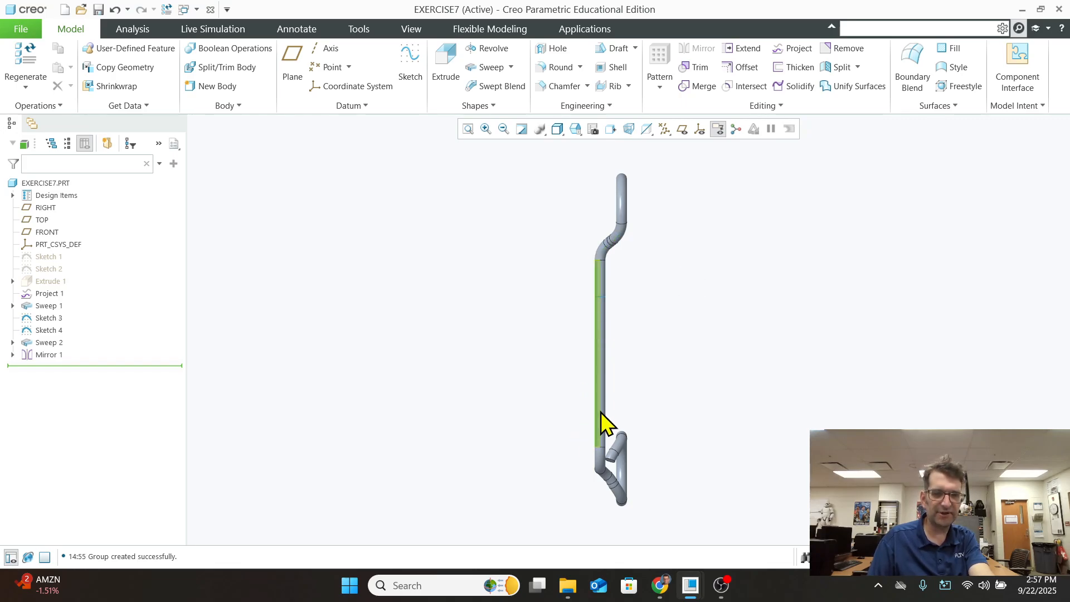
# Examine how the rings run along the rods in the E7 model, and return to EXERCISE7
pyautogui.moveTo(691, 589)
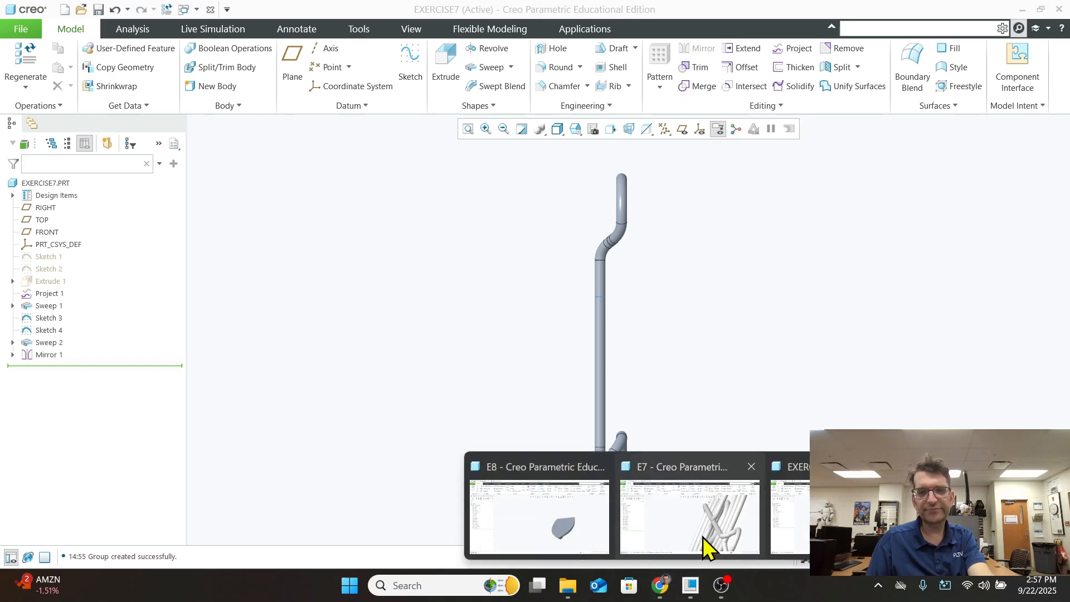
pyautogui.click(706, 544)
pyautogui.moveTo(717, 457); pyautogui.dragTo(819, 323, button='middle')
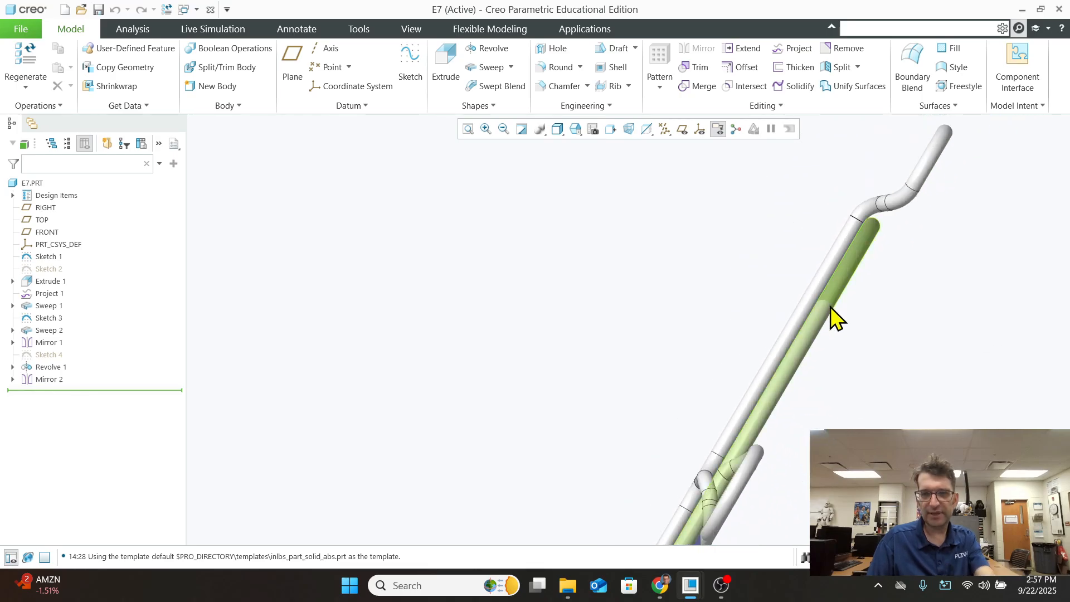
pyautogui.scroll(4, 847, 340)
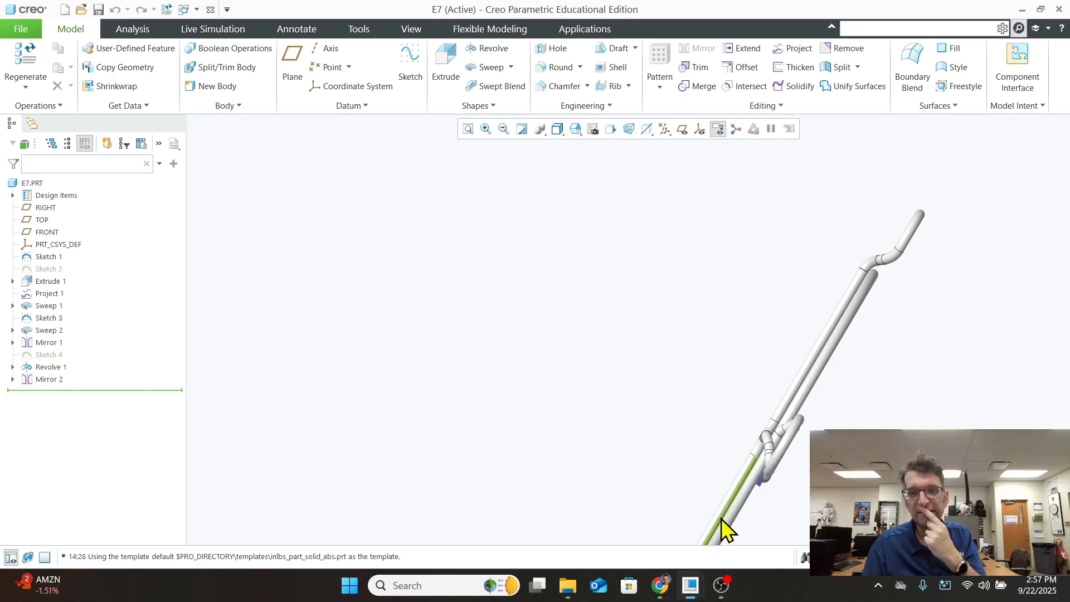
pyautogui.click(691, 585)
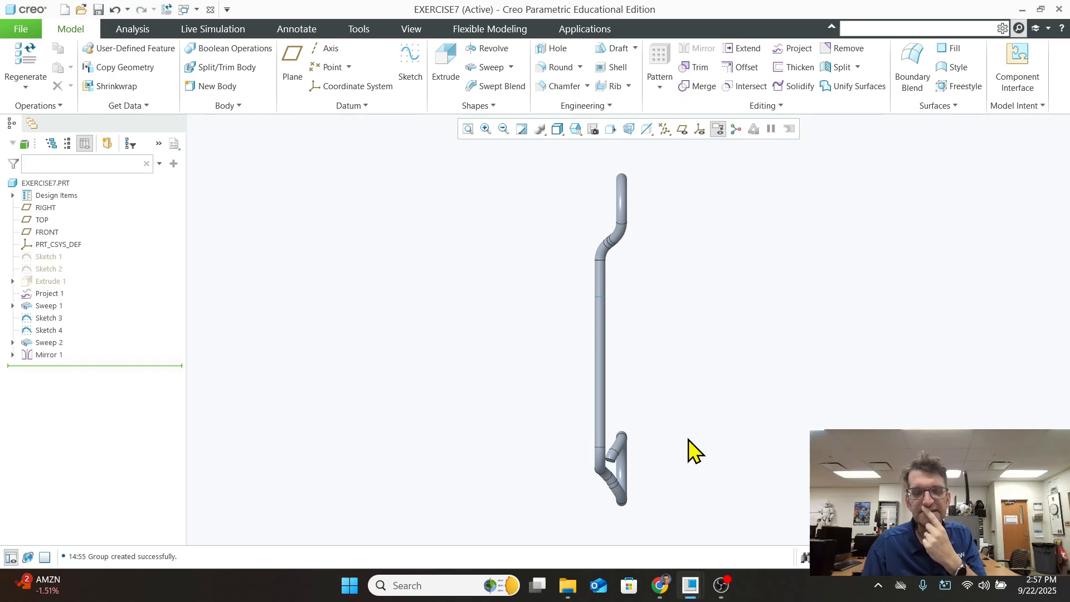
# Start a new sketch on the RIGHT plane, with the TOP plane as the top orientation reference
pyautogui.scroll(2, 631, 382)
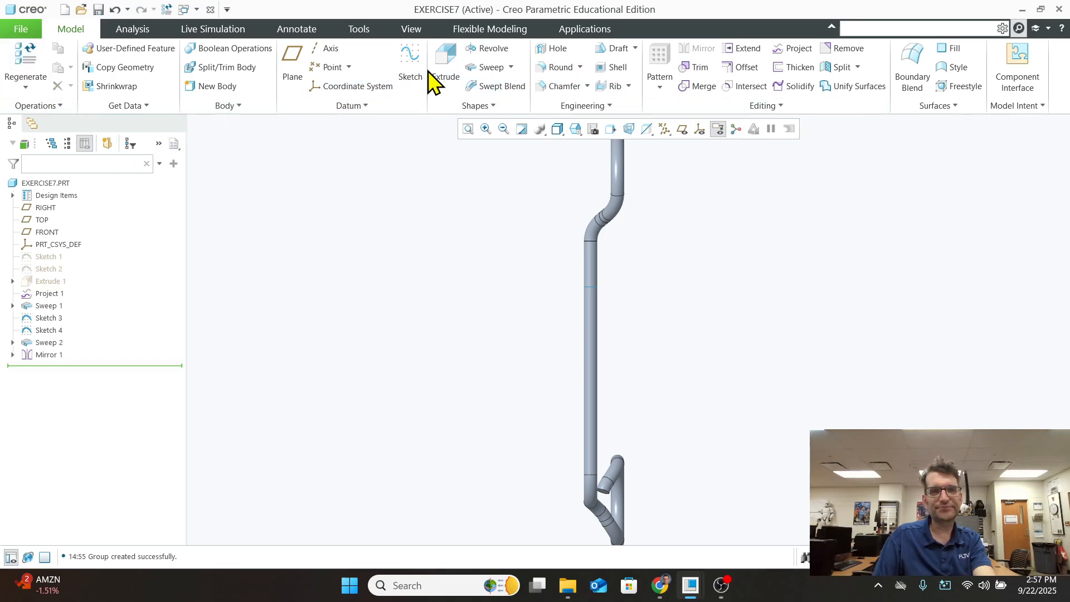
pyautogui.click(410, 58)
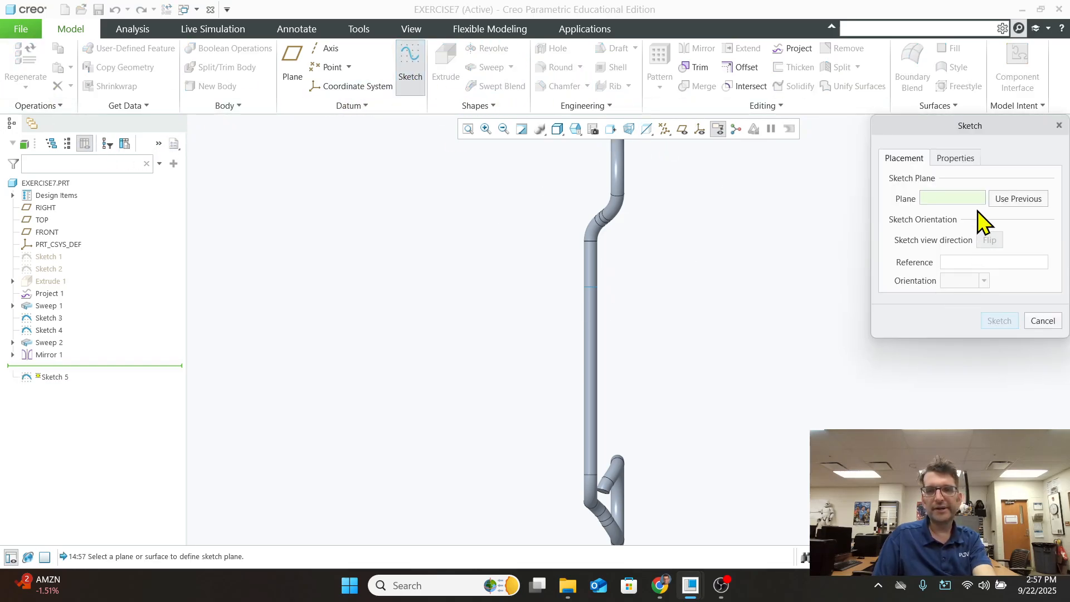
pyautogui.click(45, 208)
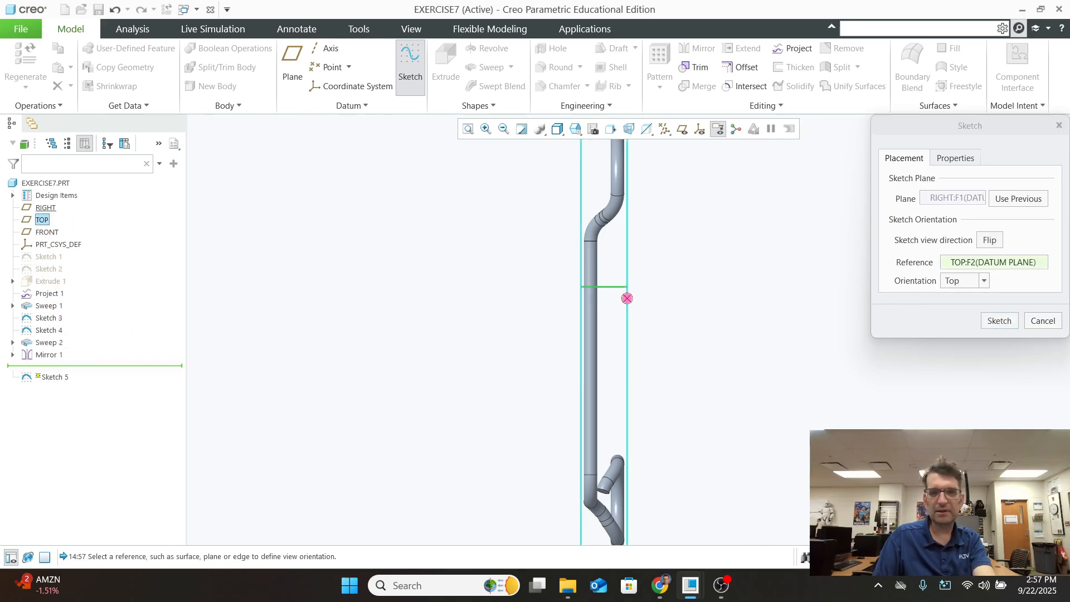
pyautogui.click(1001, 321)
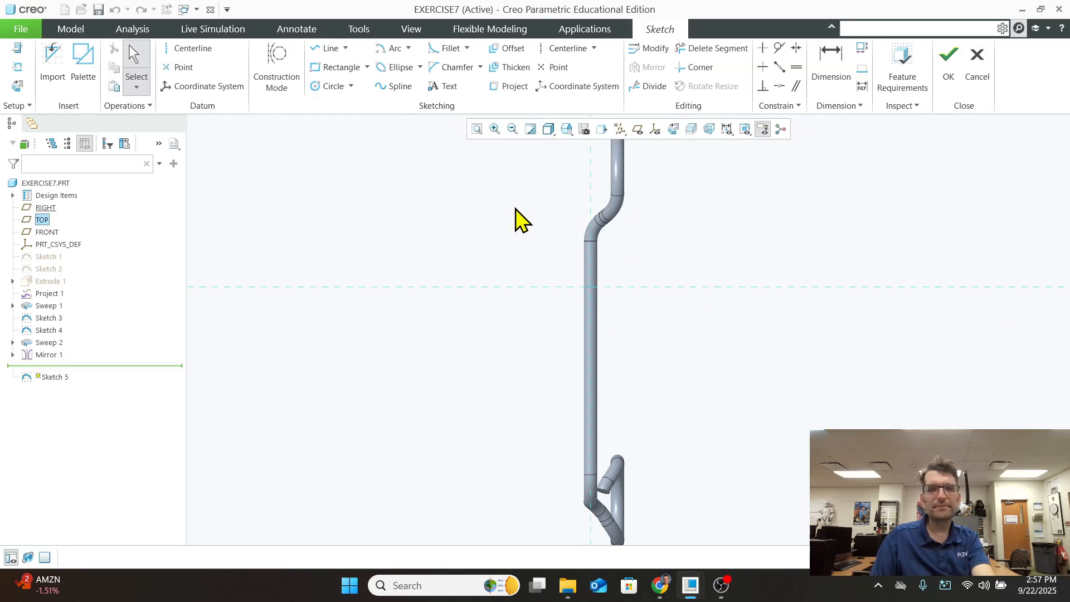
# Sketch a circle about 0.74 in diameter beside the long rod, about 5.67 below the TOP plane and 0.54 from the rod's centerline
pyautogui.click(328, 86)
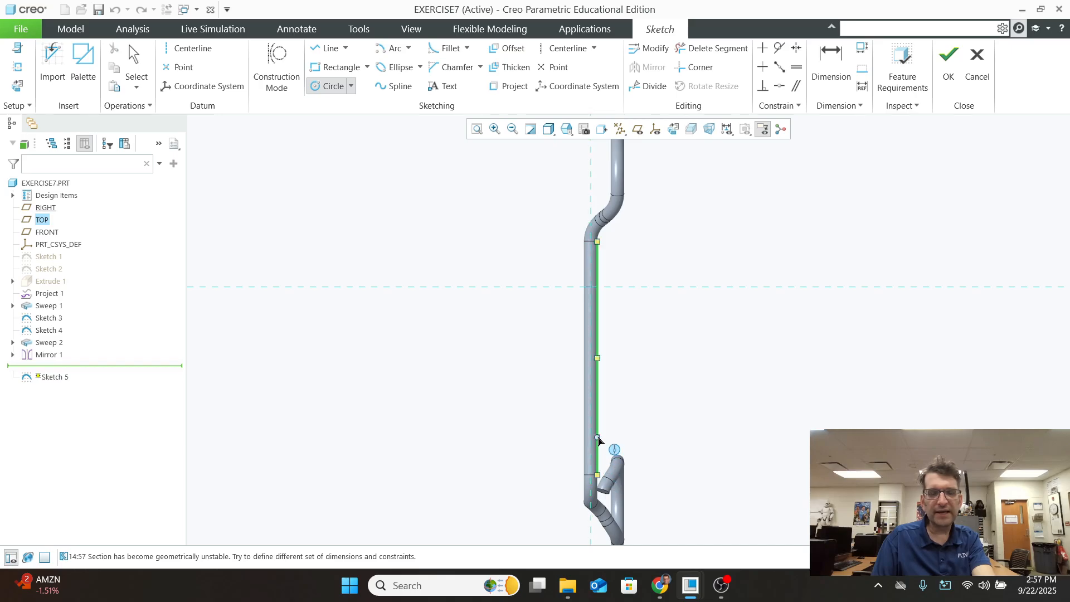
pyautogui.scroll(-2, 599, 441)
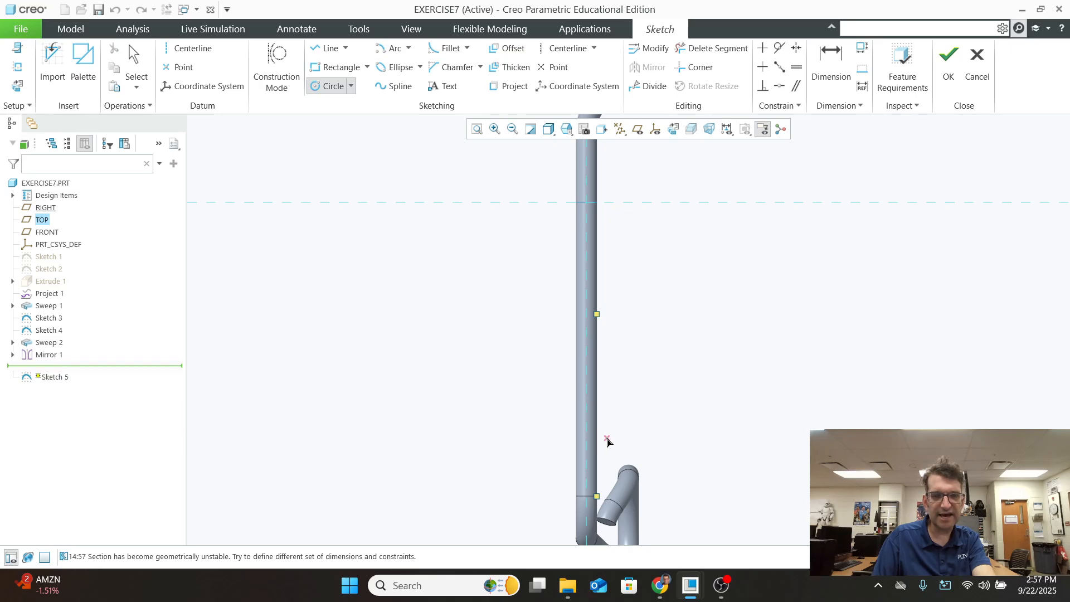
pyautogui.click(607, 439)
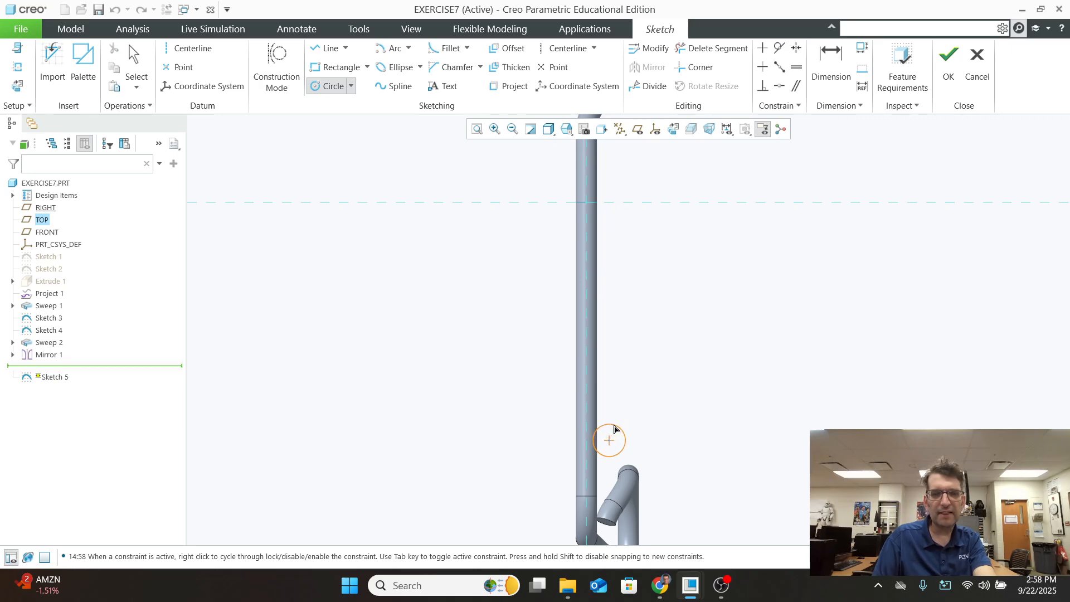
pyautogui.click(615, 428)
pyautogui.middleClick(644, 443)
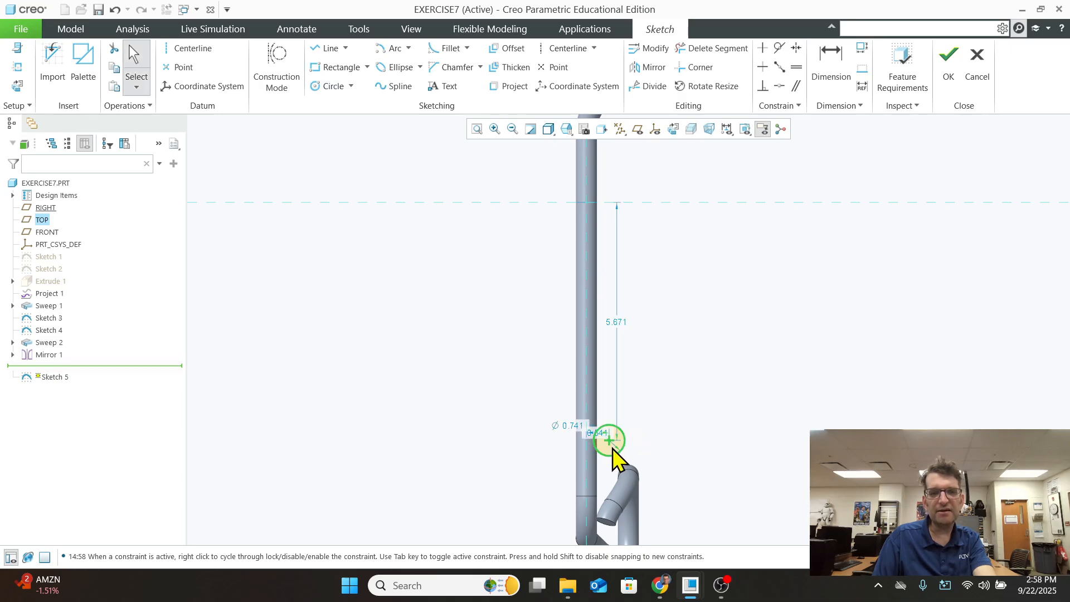
# Set the circle's diameter to 0.5
pyautogui.scroll(4, 613, 448)
pyautogui.doubleClick(617, 428)
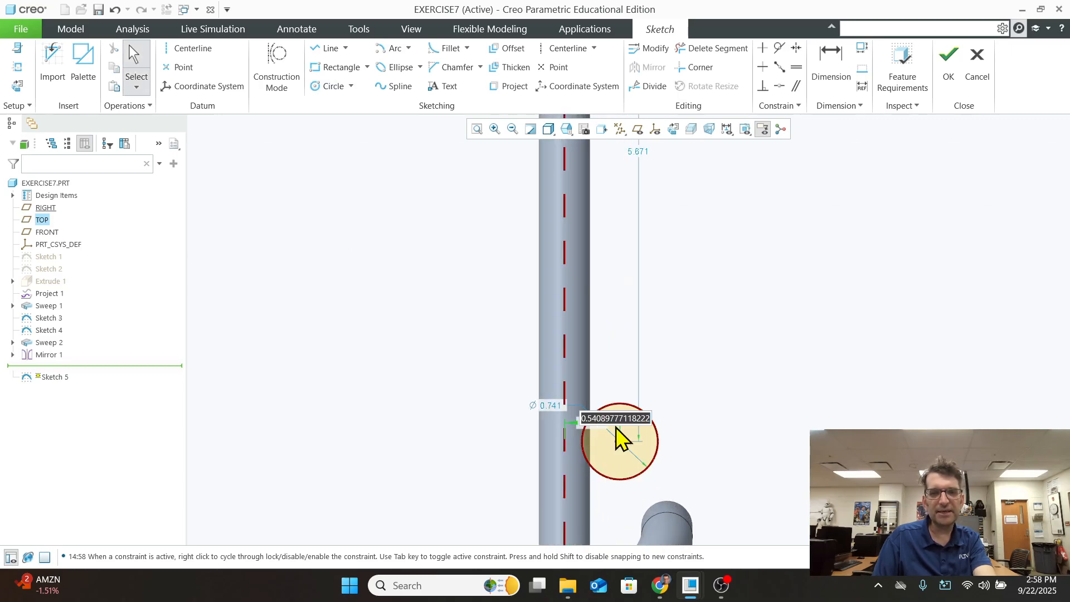
pyautogui.scroll(2, 693, 426)
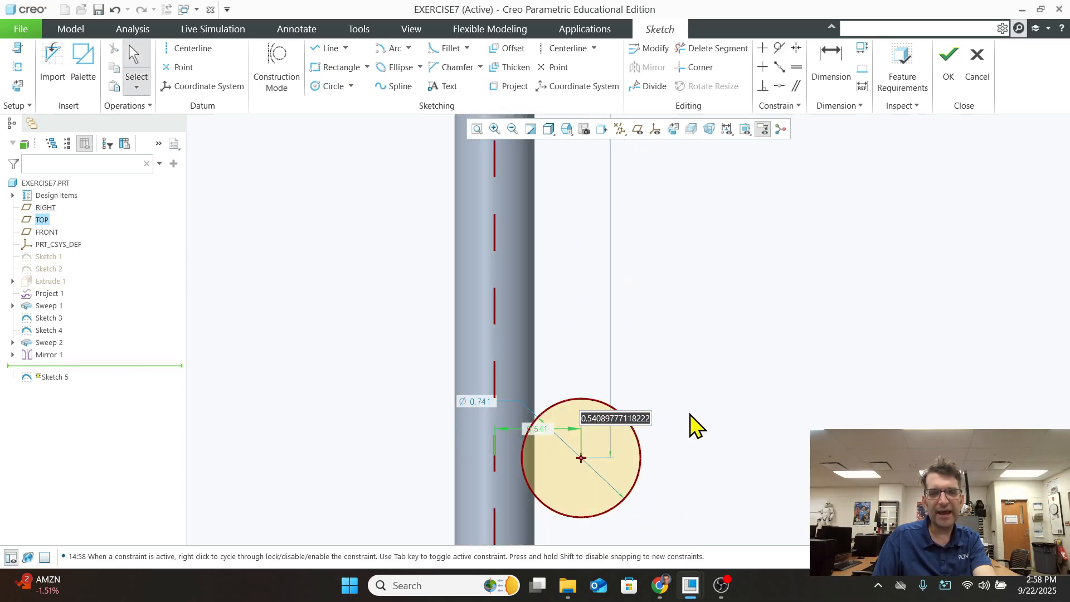
pyautogui.click(483, 402)
pyautogui.doubleClick(482, 401)
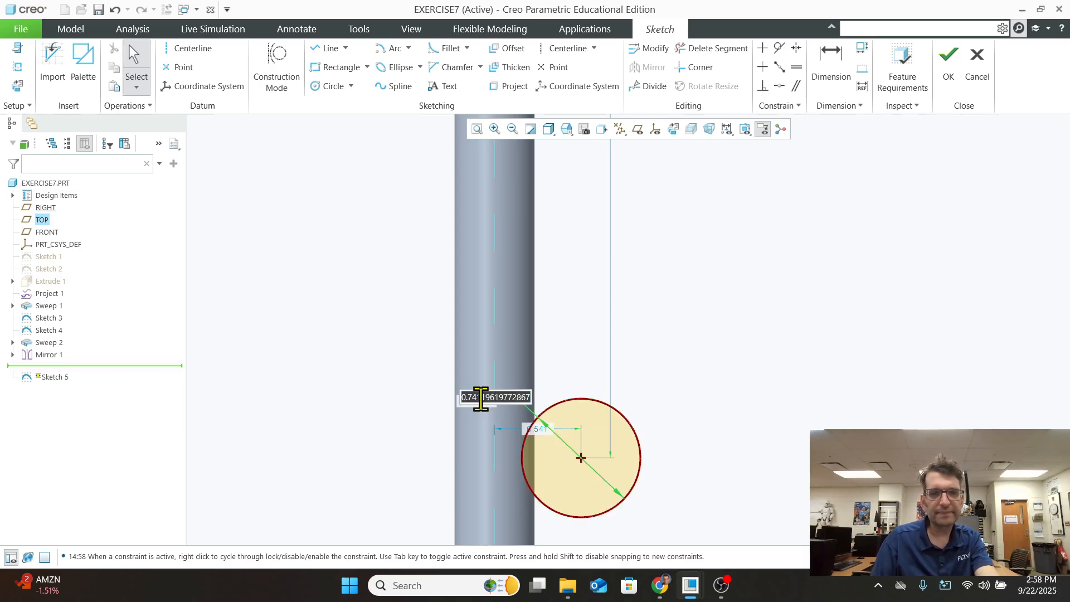
pyautogui.write('.5')
pyautogui.press('Return')
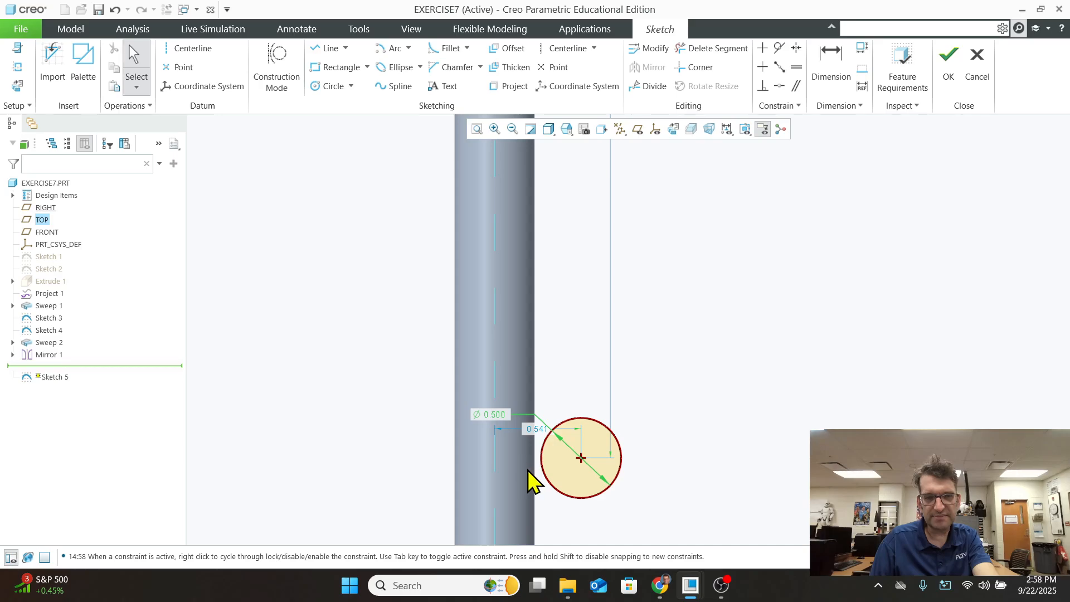
# Set the horizontal distance between the rod's centerline and the circle's center to 0.5
pyautogui.click(538, 437)
pyautogui.doubleClick(538, 430)
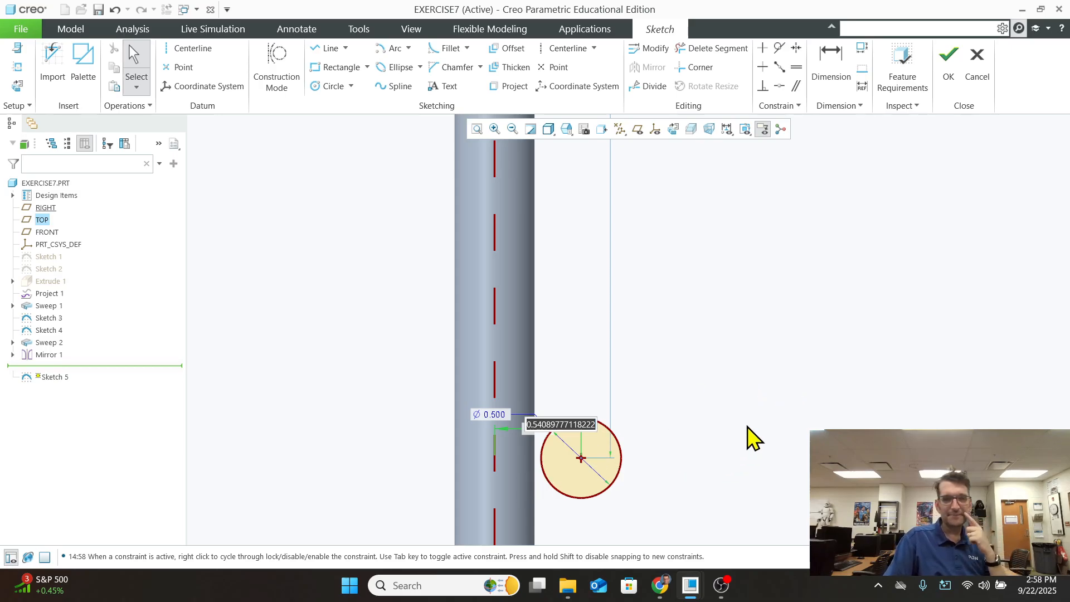
pyautogui.scroll(-2, 585, 488)
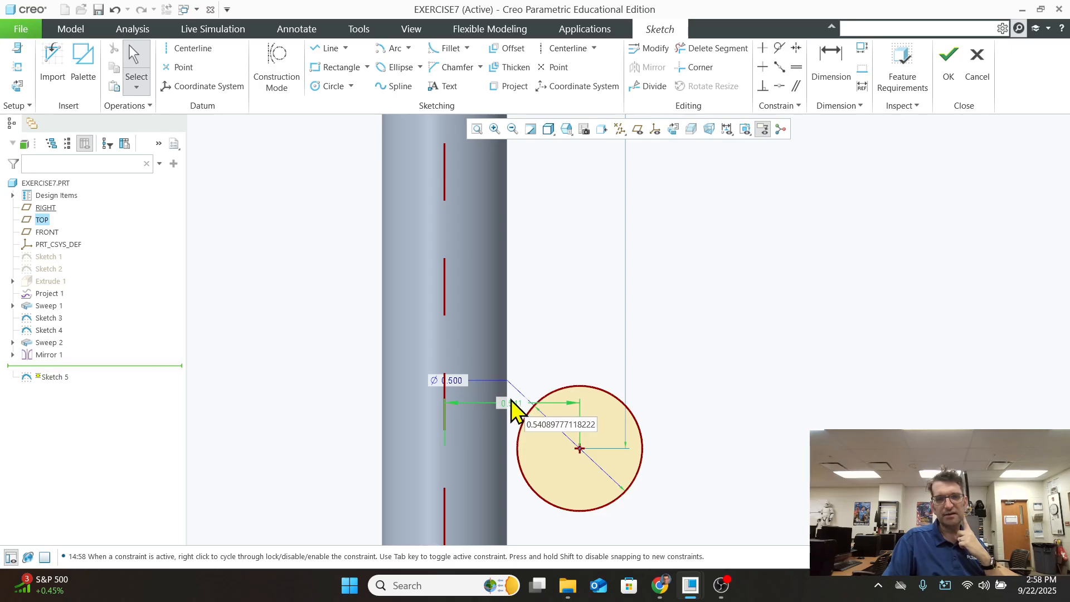
pyautogui.doubleClick(556, 422)
pyautogui.write('.5')
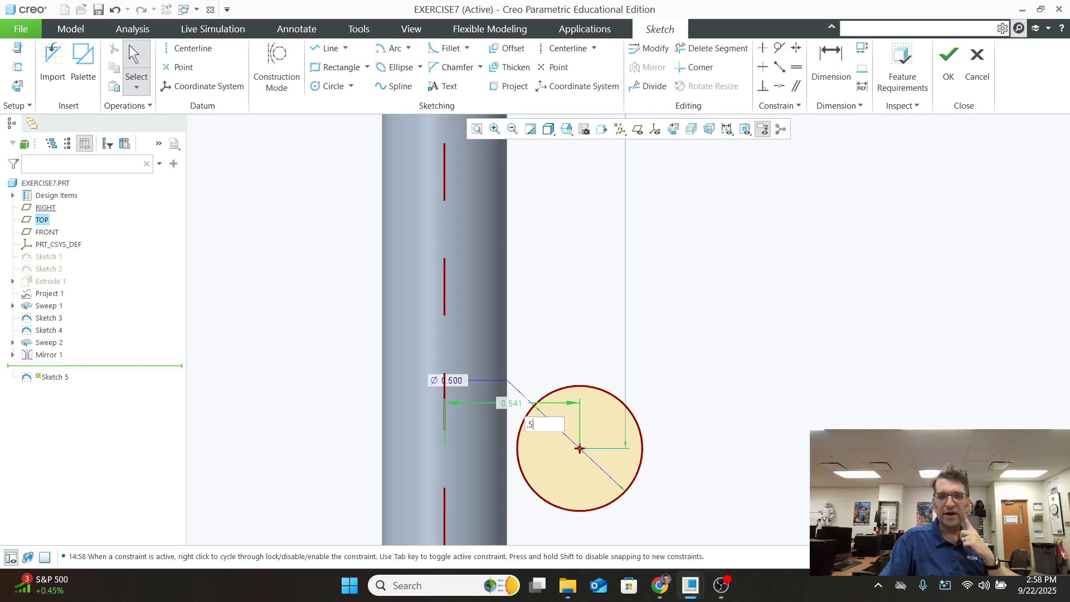
pyautogui.press('Return')
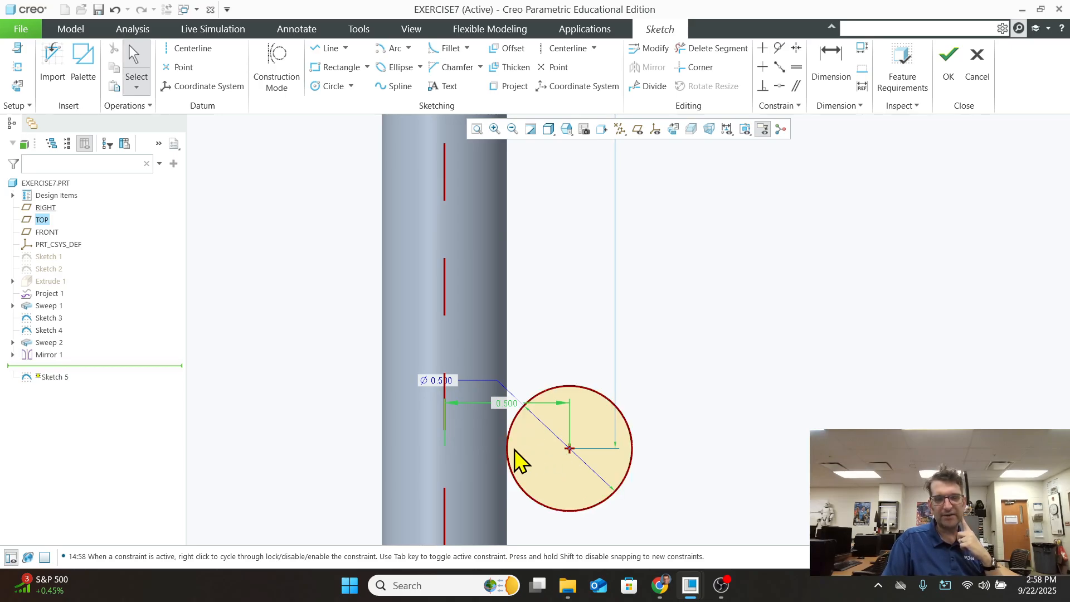
# Set the circle center's horizontal offset from the rod's centerline to 0.49 and inspect its overlap with the rod edge
pyautogui.doubleClick(507, 403)
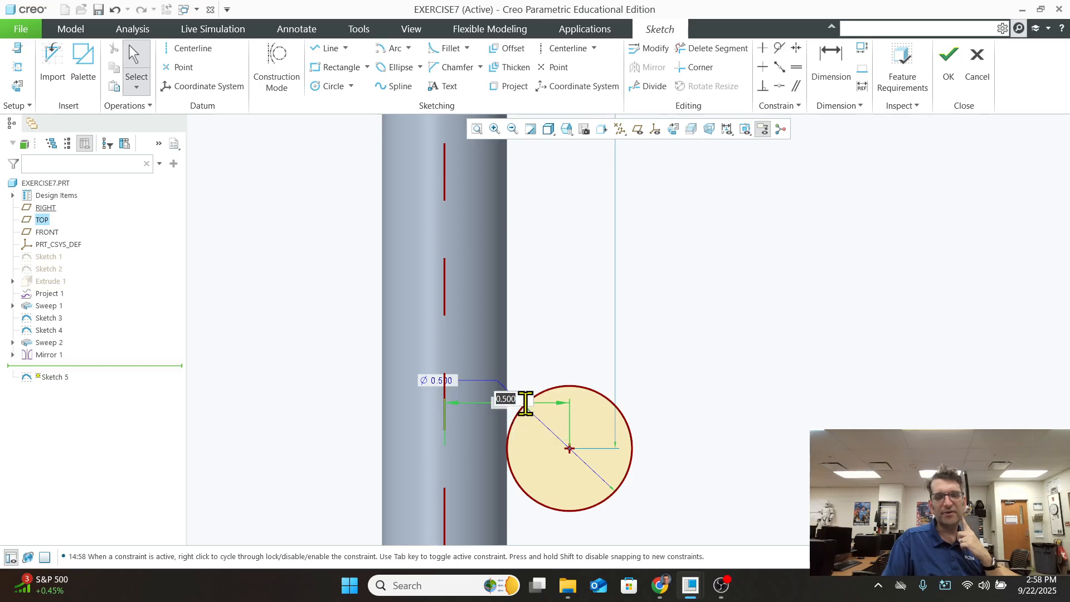
pyautogui.press('BackSpace')
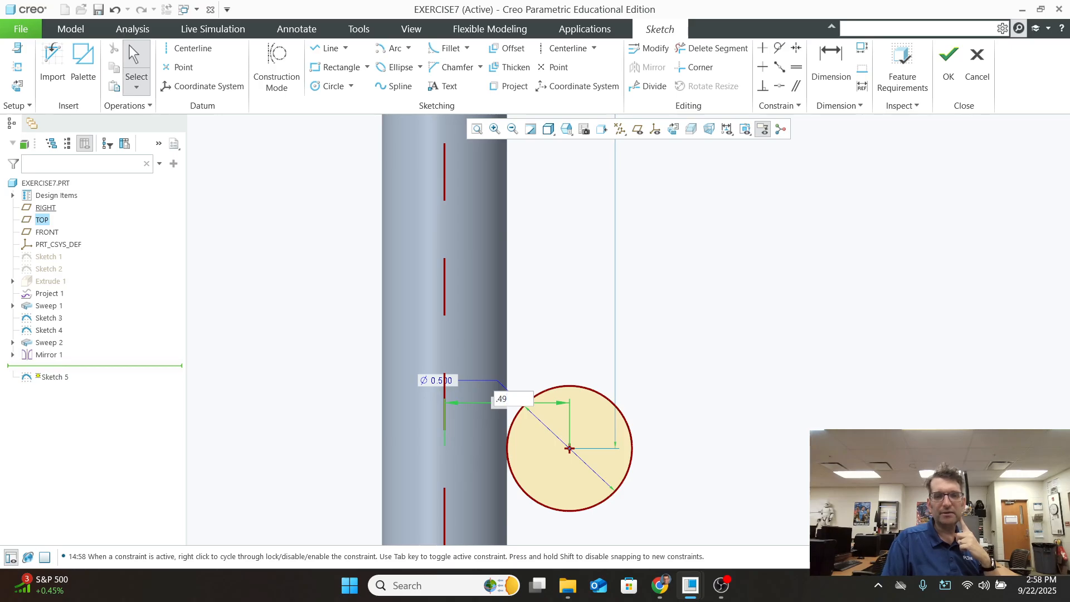
pyautogui.press('Return')
pyautogui.scroll(-4, 513, 461)
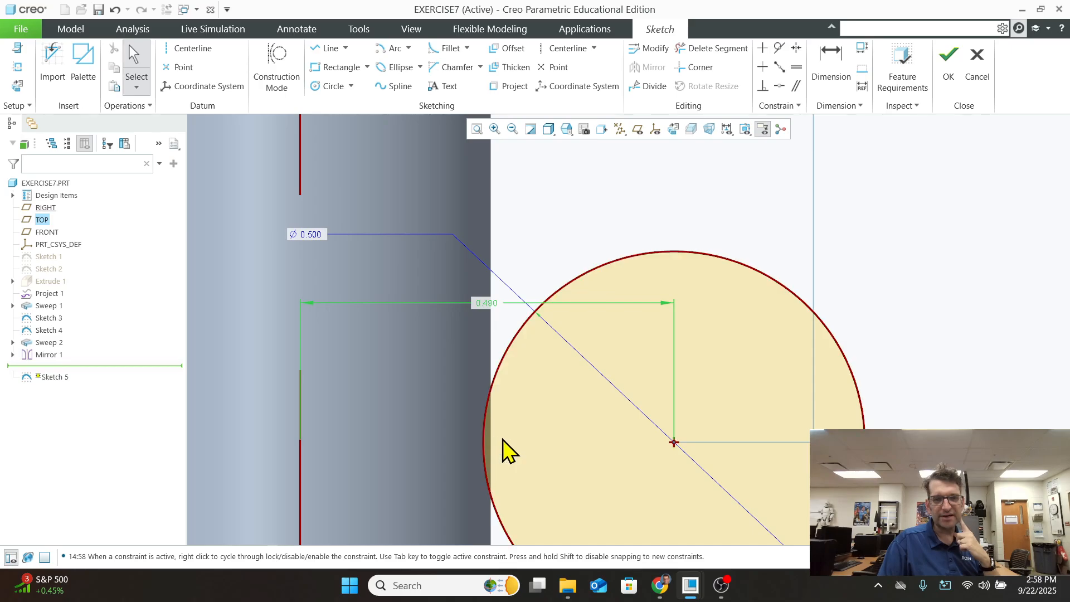
pyautogui.scroll(1, 487, 443)
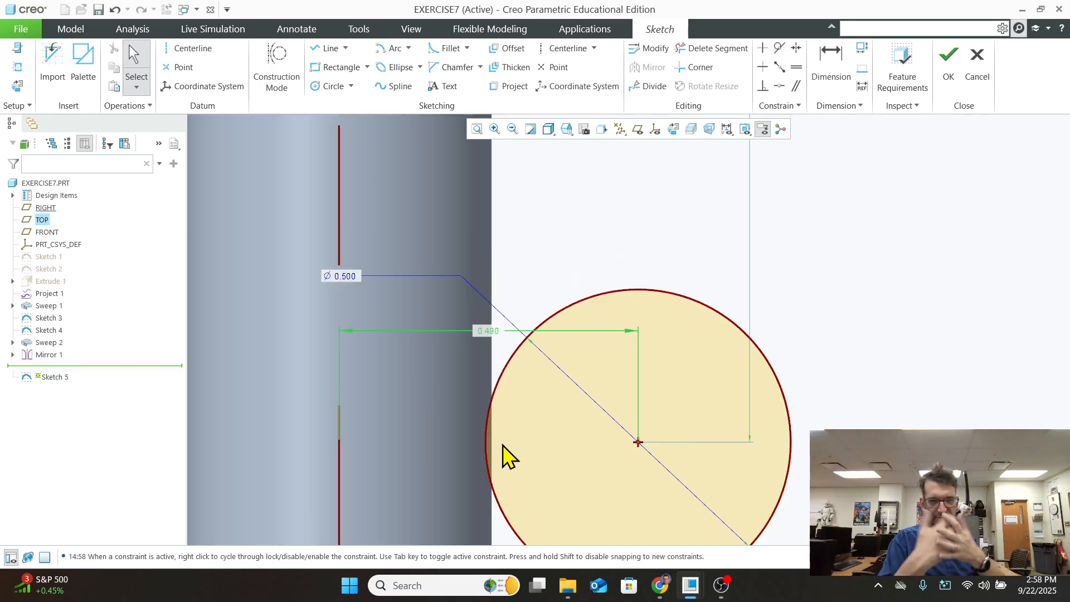
pyautogui.scroll(5, 562, 453)
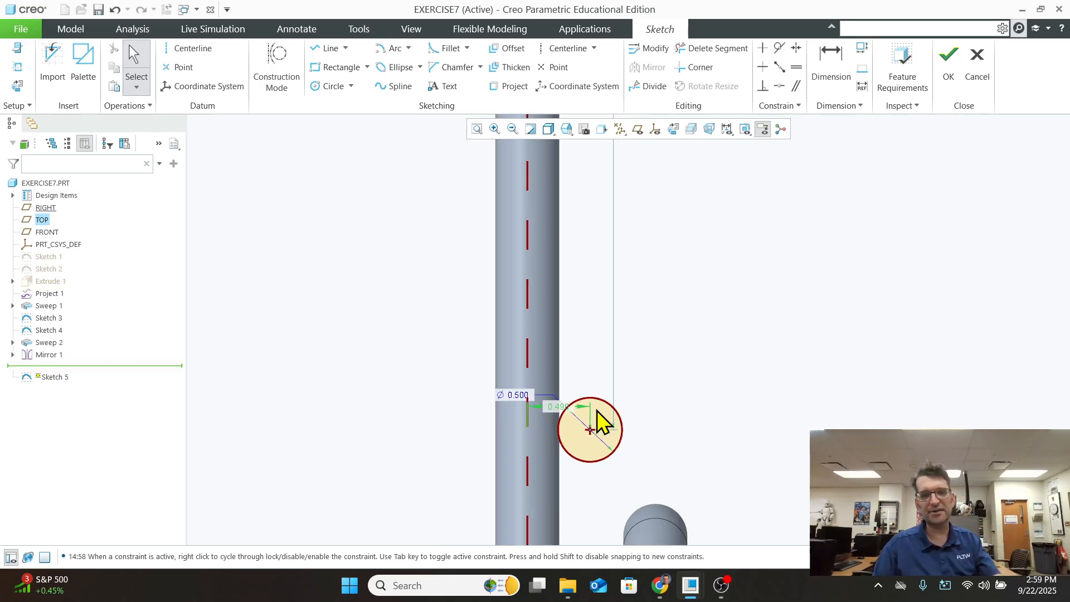
pyautogui.scroll(2, 596, 410)
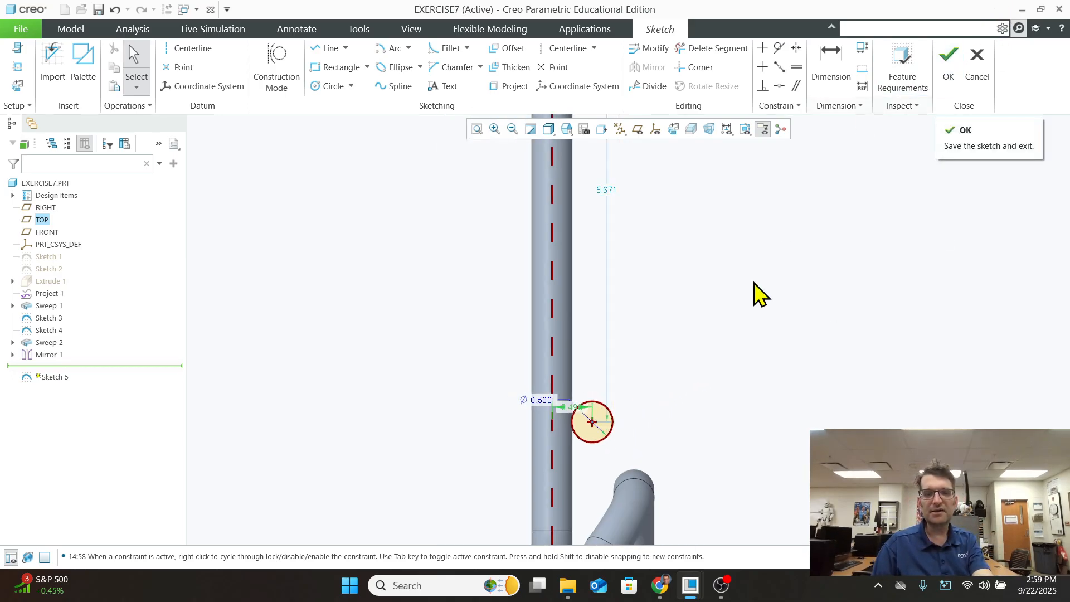
# Sketch three more circles of equal diameter above the first, vertically aligned along the rod, with the uppermost just above the TOP plane
pyautogui.click(330, 86)
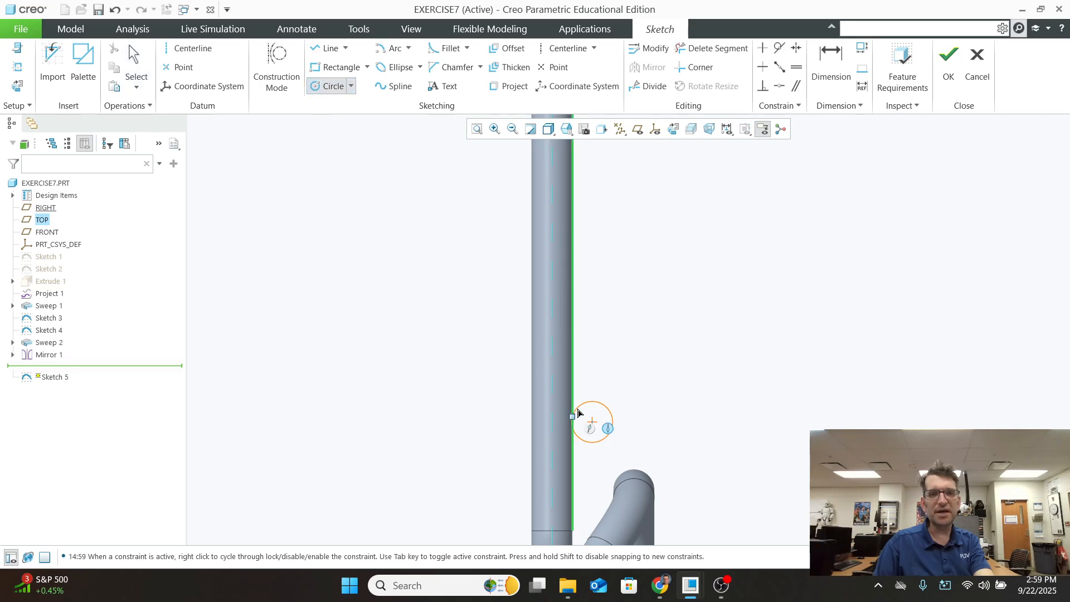
pyautogui.click(591, 284)
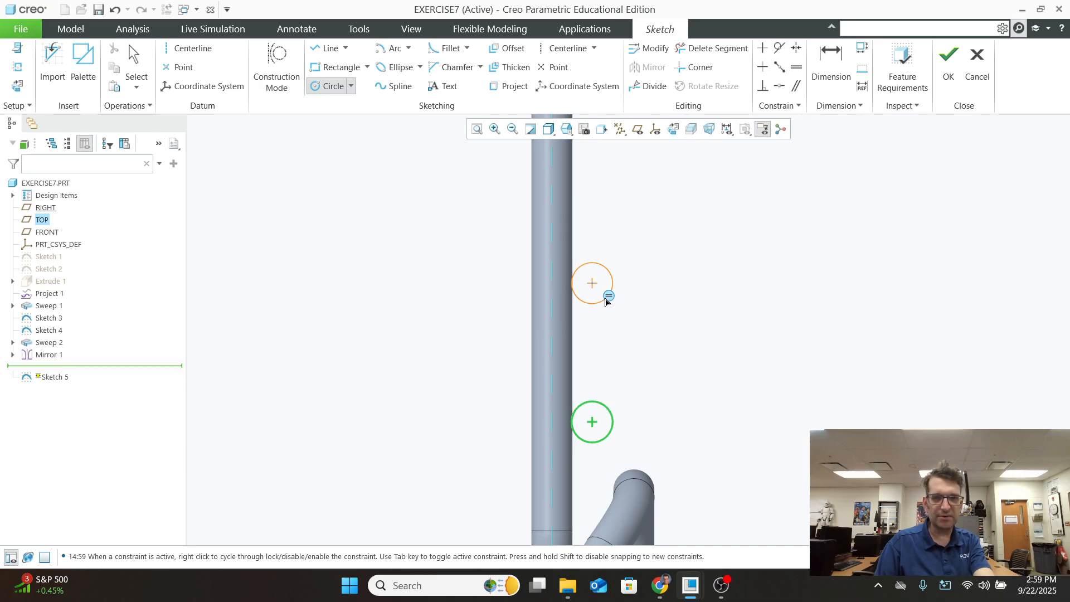
pyautogui.click(606, 298)
pyautogui.scroll(-3, 611, 246)
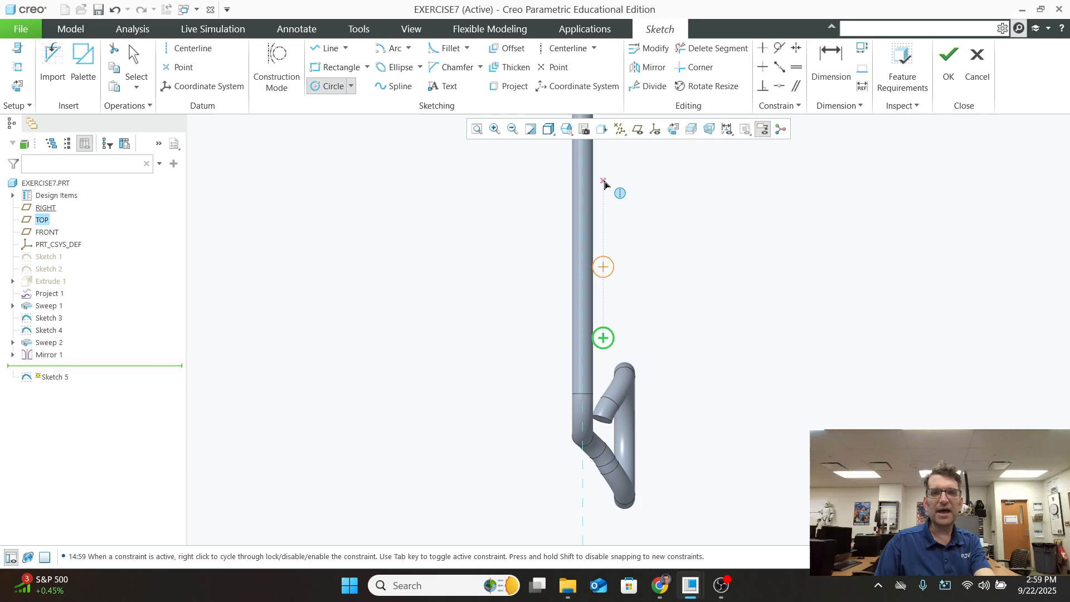
pyautogui.click(604, 183)
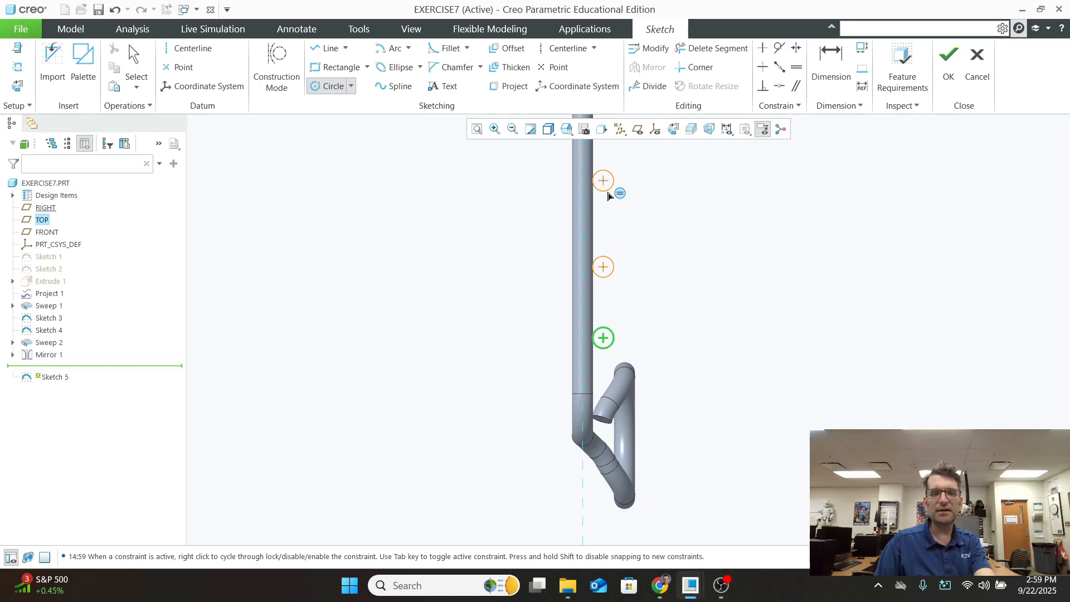
pyautogui.click(609, 196)
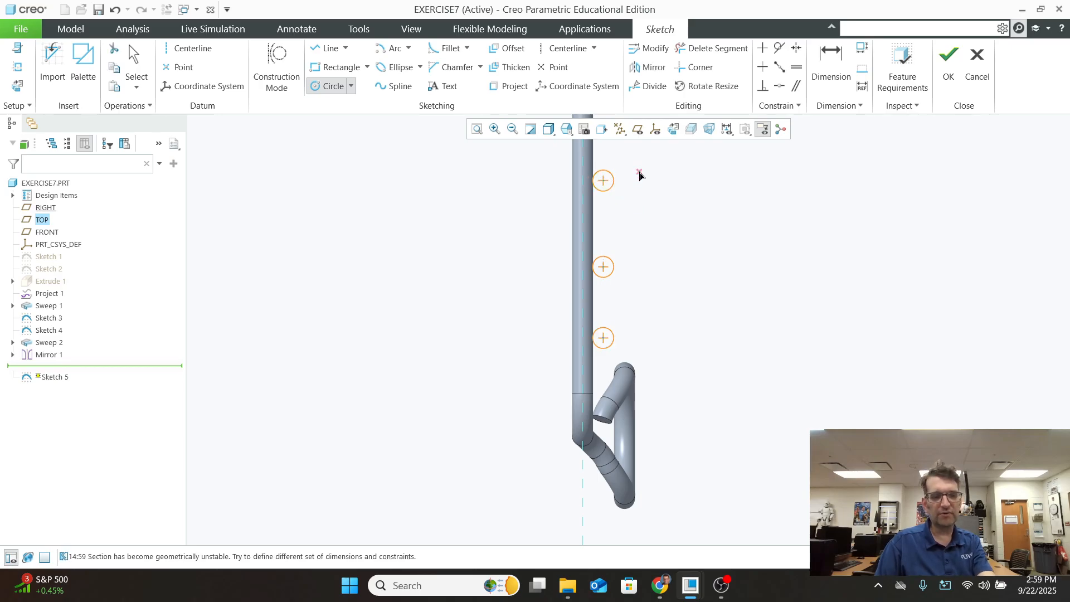
pyautogui.scroll(1, 640, 176)
pyautogui.keyDown('shift'); pyautogui.moveTo(641, 177); pyautogui.dragTo(629, 345, button='middle'); pyautogui.keyUp('shift')
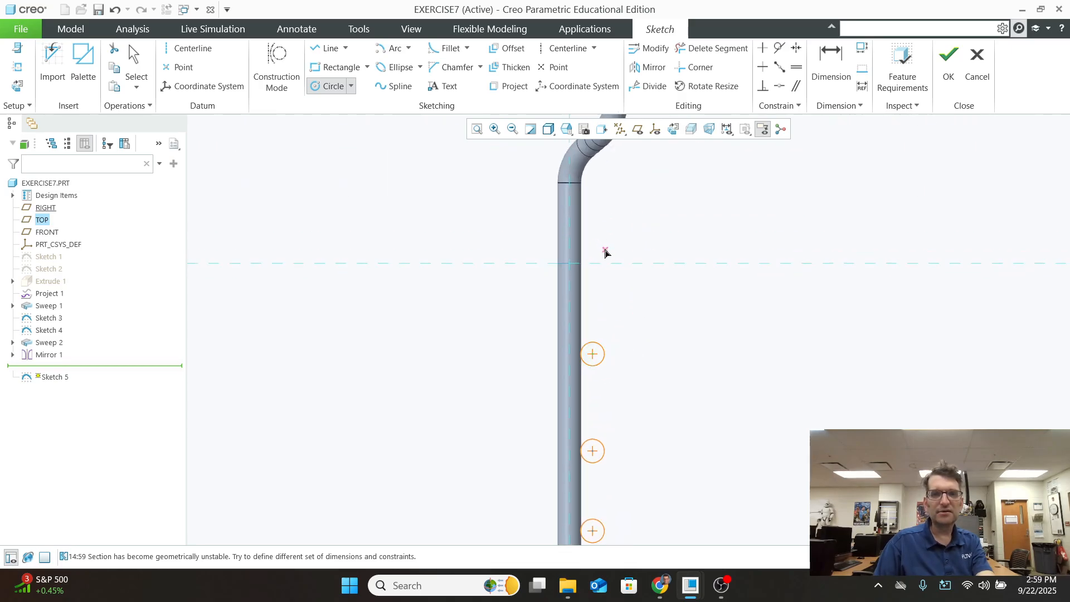
pyautogui.click(593, 235)
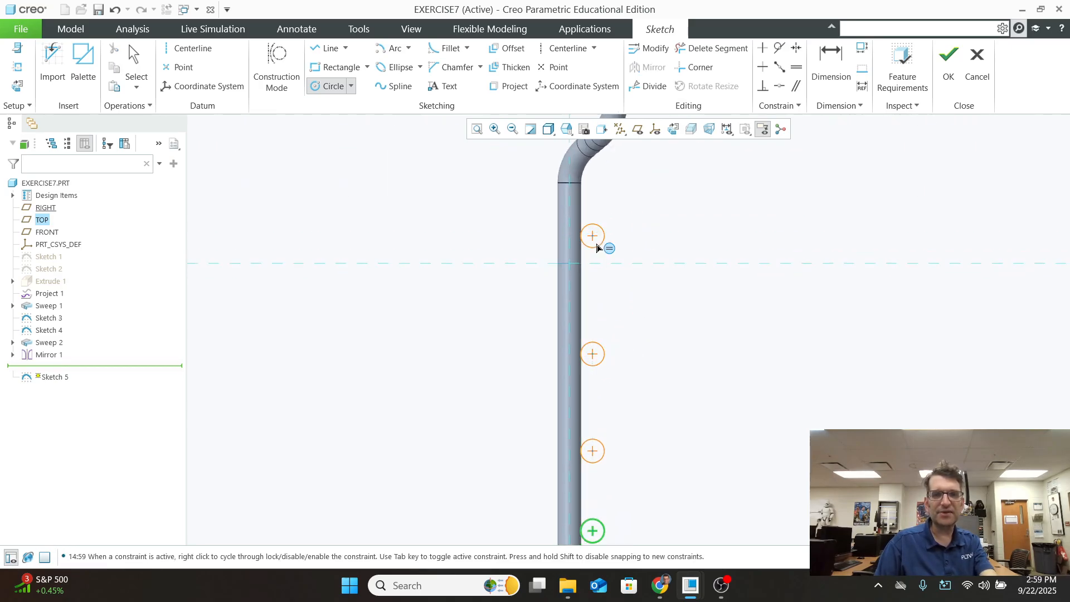
pyautogui.click(601, 252)
pyautogui.scroll(-2, 670, 469)
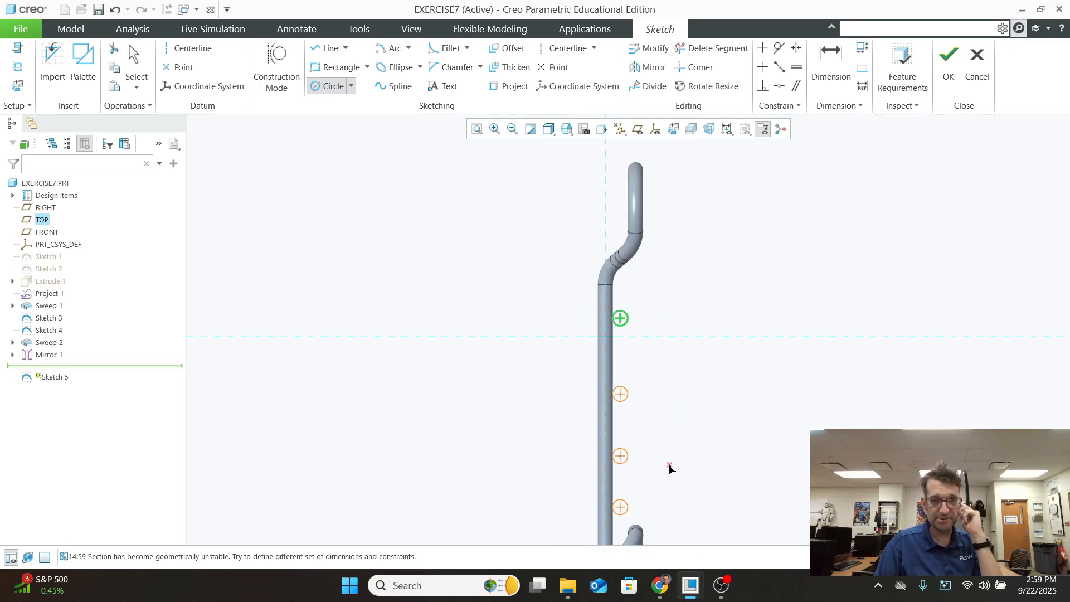
pyautogui.keyDown('shift'); pyautogui.moveTo(680, 494); pyautogui.dragTo(668, 422, button='middle'); pyautogui.keyUp('shift')
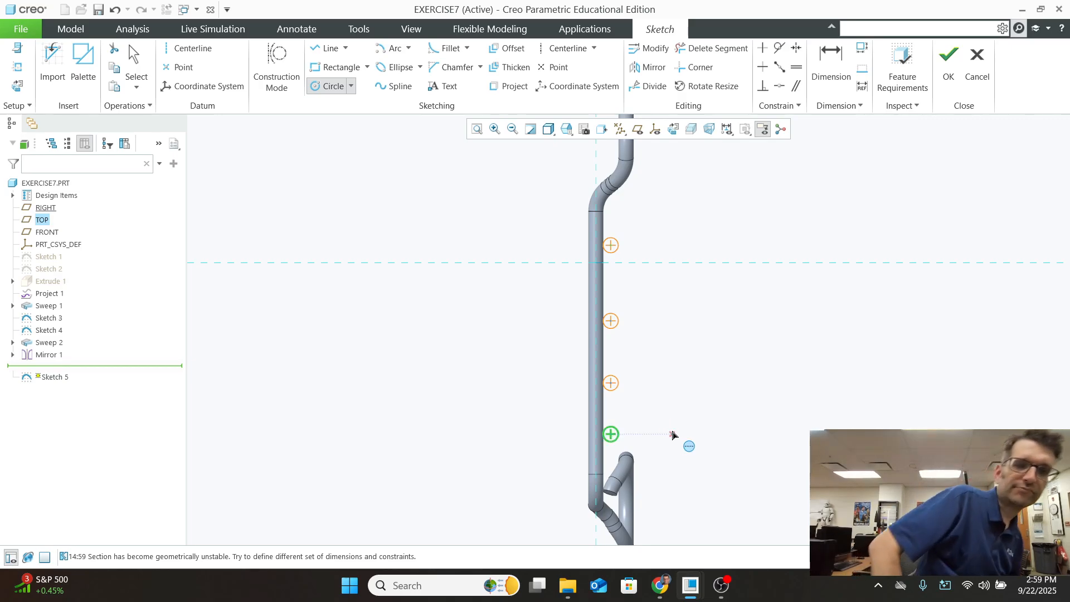
# Finish the circle command and dimension the lowest circle's center 1.25 vertically above the seam edge on the rod just below it
pyautogui.click(619, 435)
pyautogui.middleClick(620, 435)
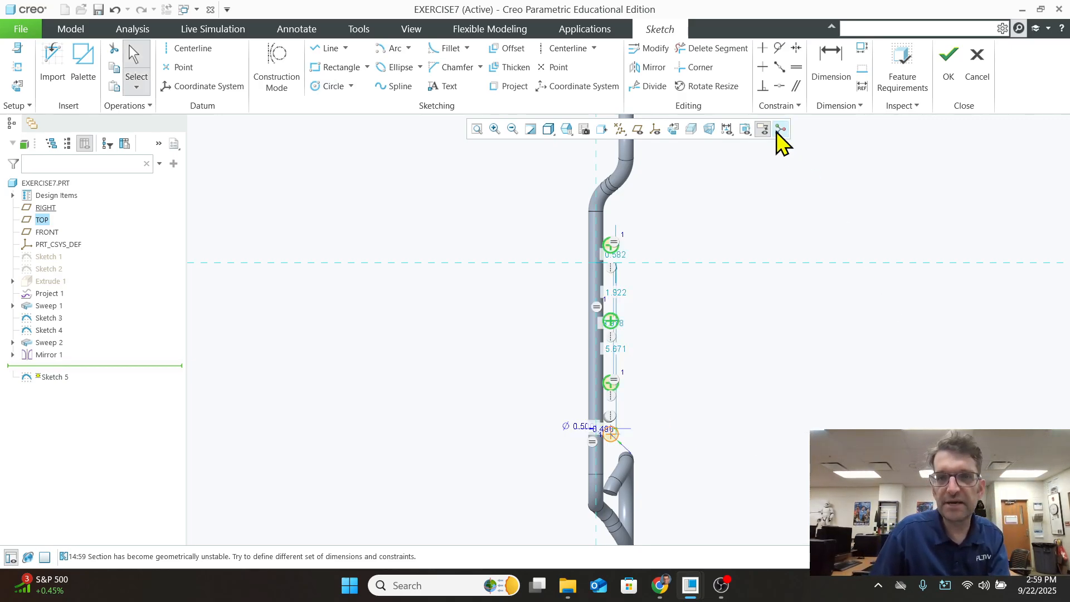
pyautogui.scroll(-3, 507, 501)
pyautogui.scroll(-1, 714, 408)
pyautogui.scroll(1, 795, 323)
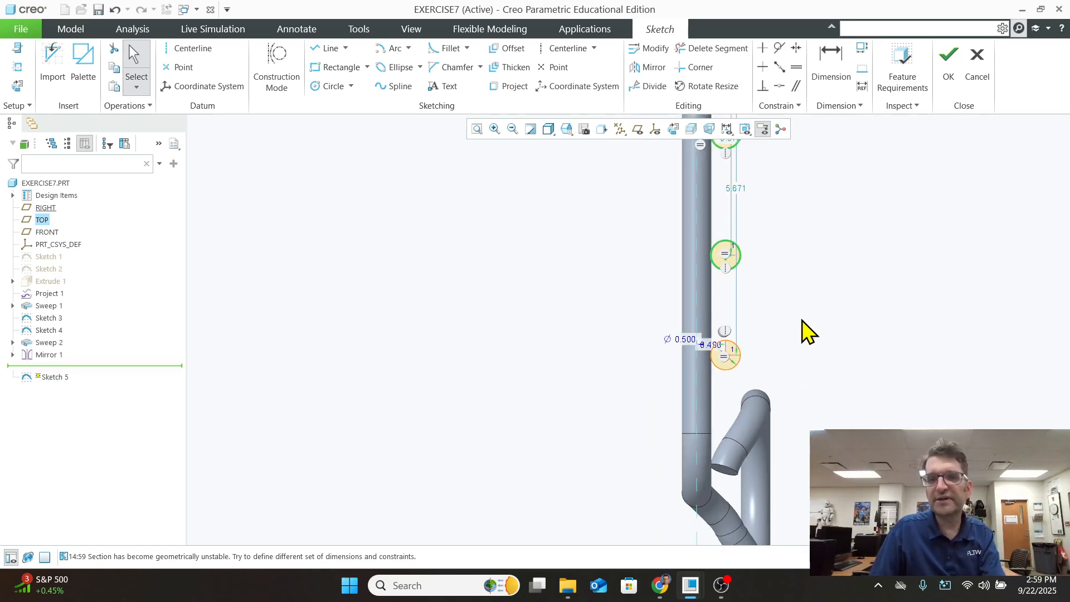
pyautogui.click(829, 69)
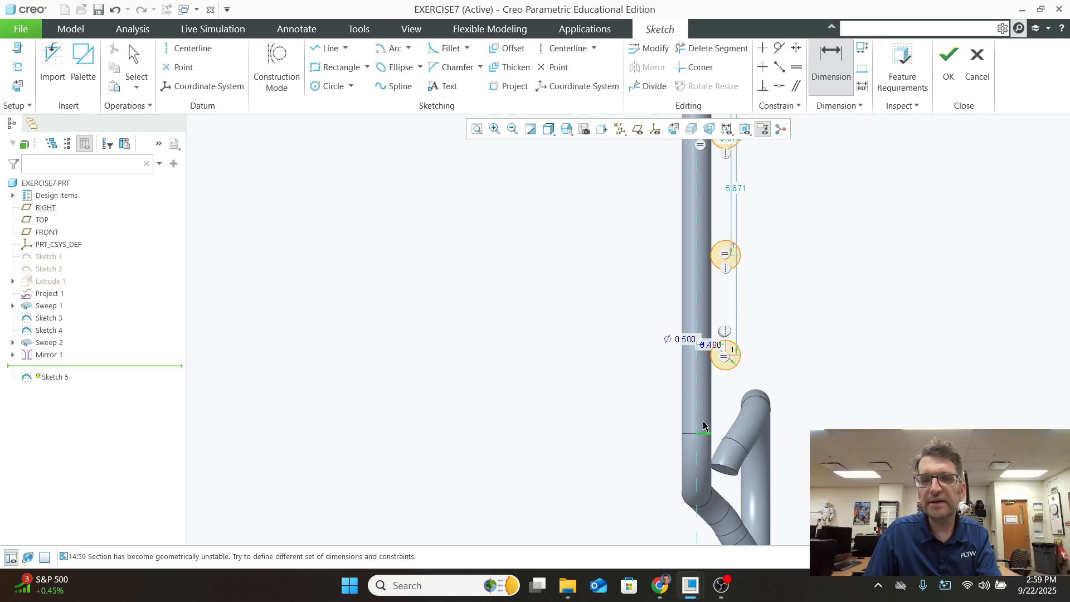
pyautogui.click(727, 357)
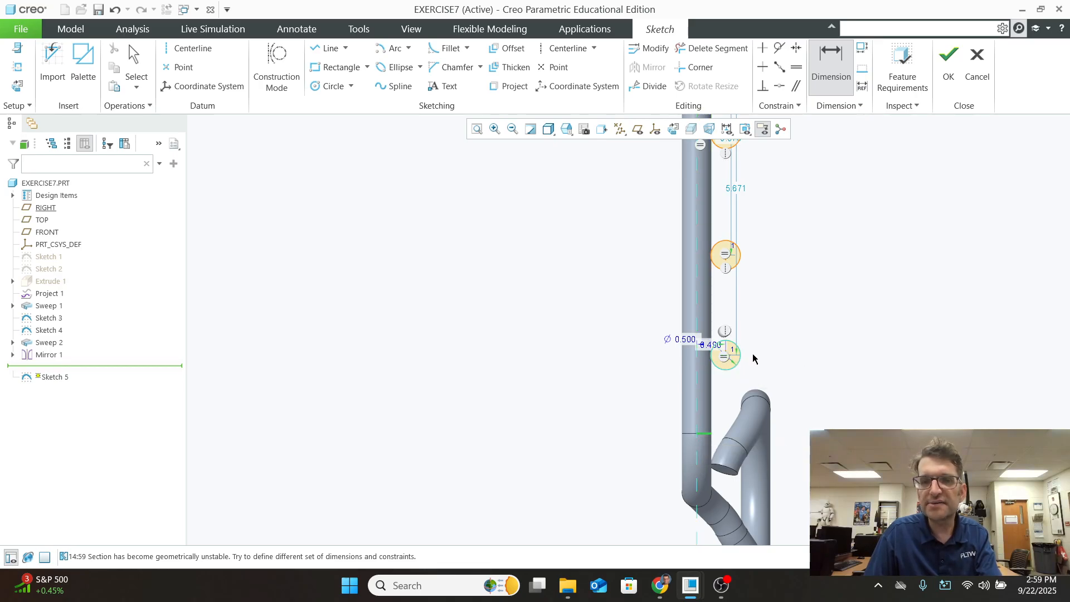
pyautogui.middleClick(841, 372)
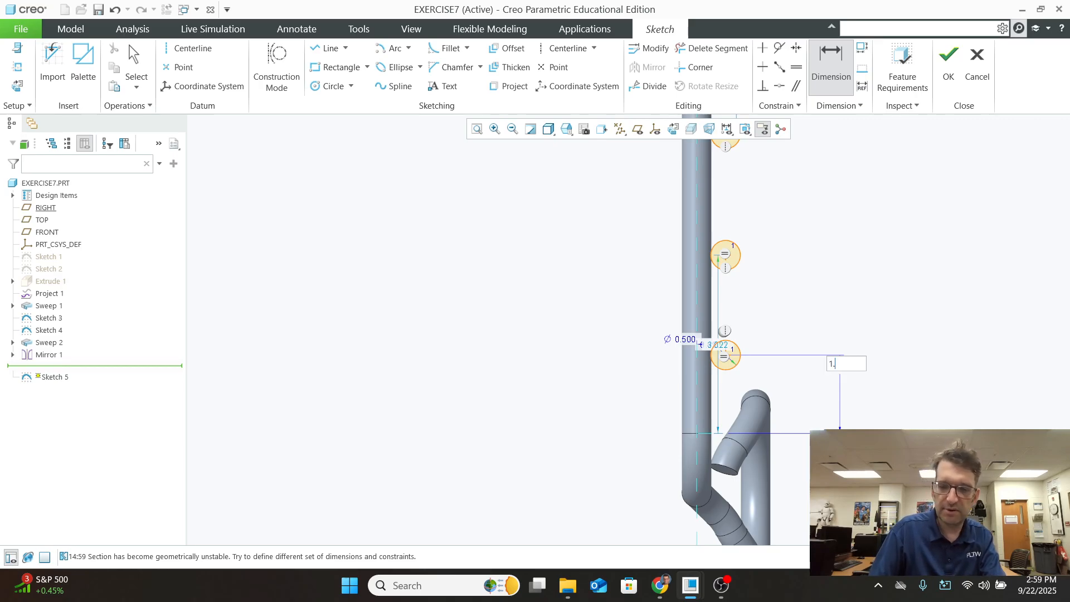
pyautogui.press('Return')
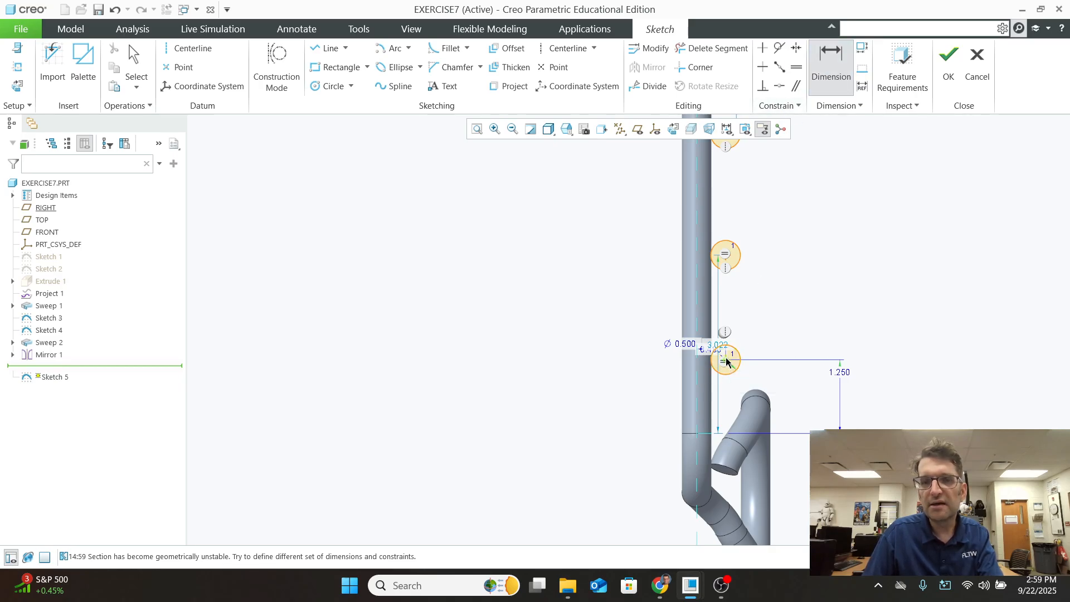
# Dimension the vertical distance between the centers of the lowest and second circles at 2.5
pyautogui.middleClick(817, 277)
pyautogui.scroll(-3, 803, 251)
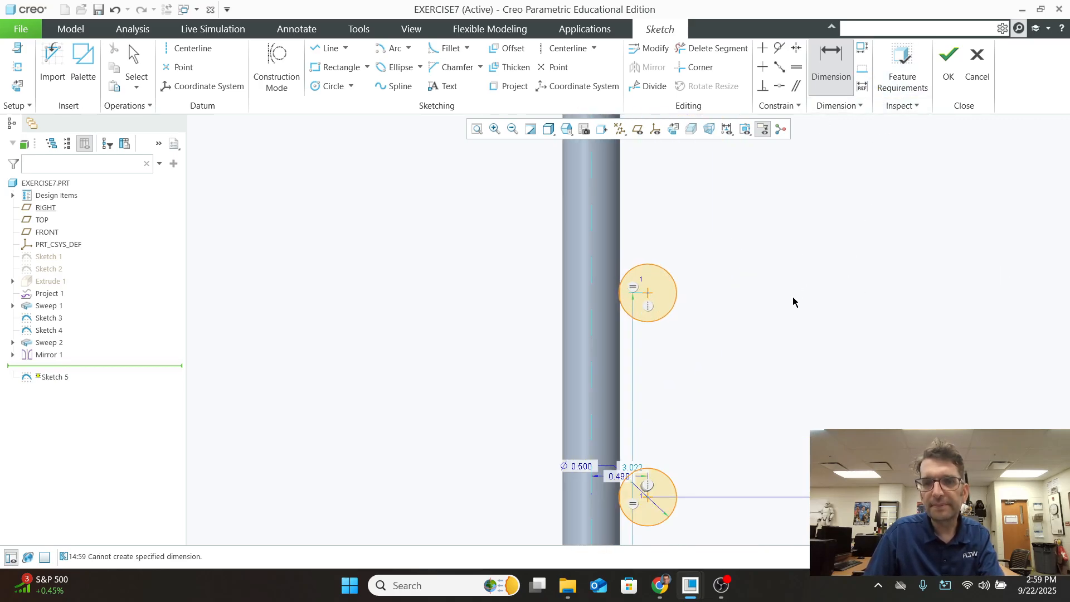
pyautogui.click(647, 496)
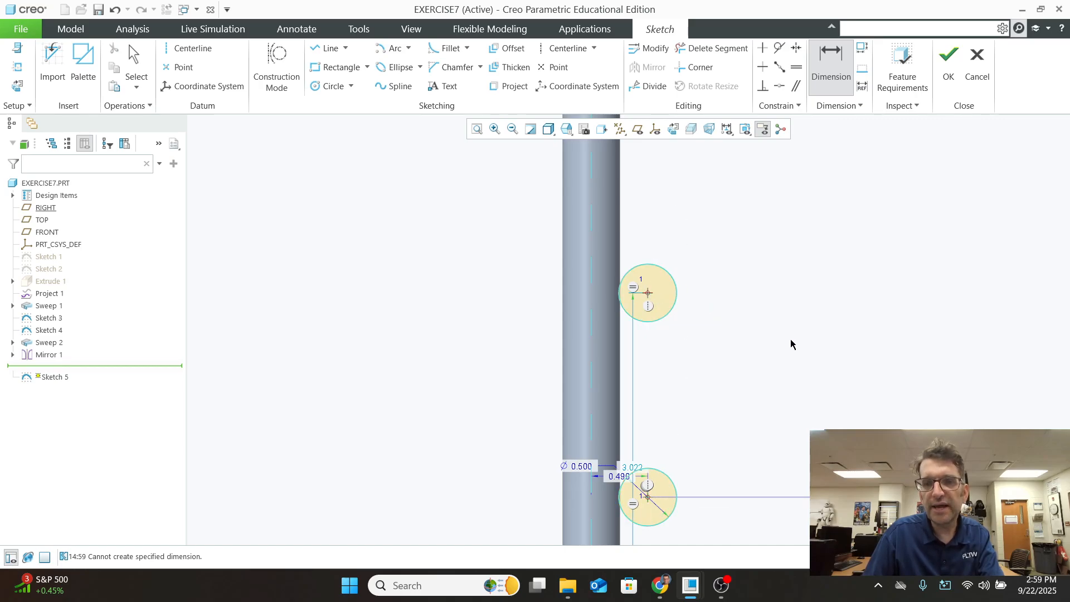
pyautogui.middleClick(818, 356)
pyautogui.write('2.5')
pyautogui.press('Return')
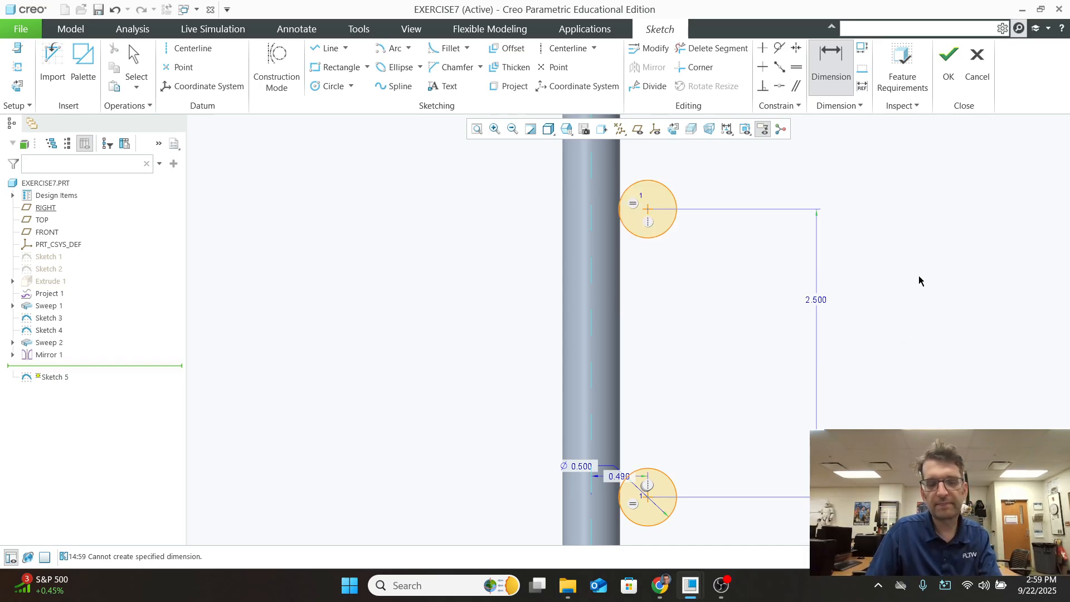
# Dimension the vertical distance between the centers of the second and third circles at 2.5
pyautogui.moveTo(919, 277)
pyautogui.keyDown('shift'); pyautogui.mouseDown(button='middle')
pyautogui.moveTo(885, 453)
pyautogui.moveTo(865, 489)
pyautogui.mouseUp(button='middle'); pyautogui.keyUp('shift')
pyautogui.scroll(-1, 863, 484)
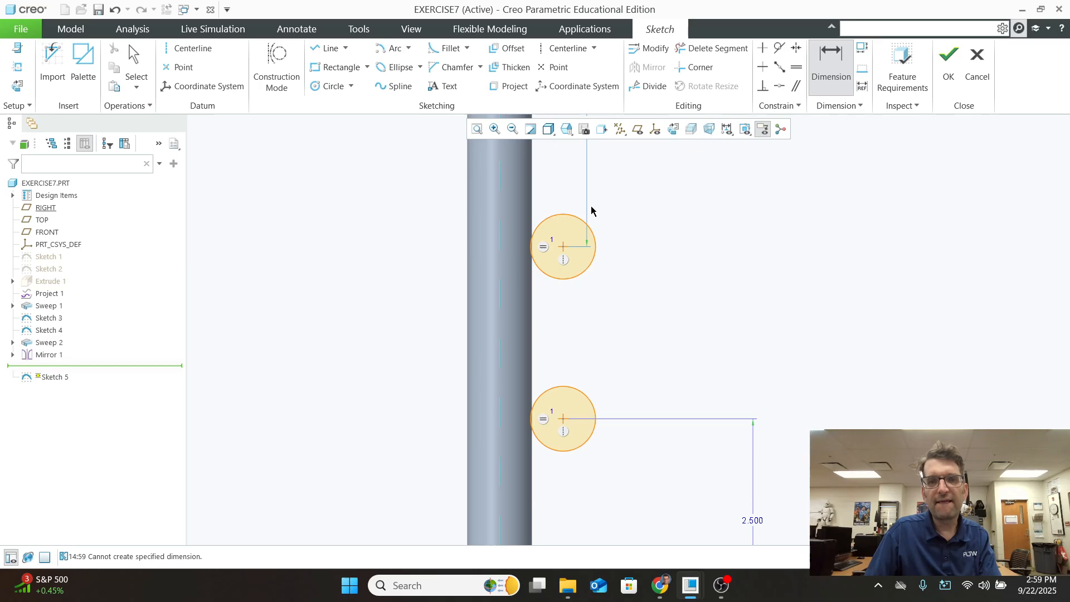
pyautogui.click(562, 252)
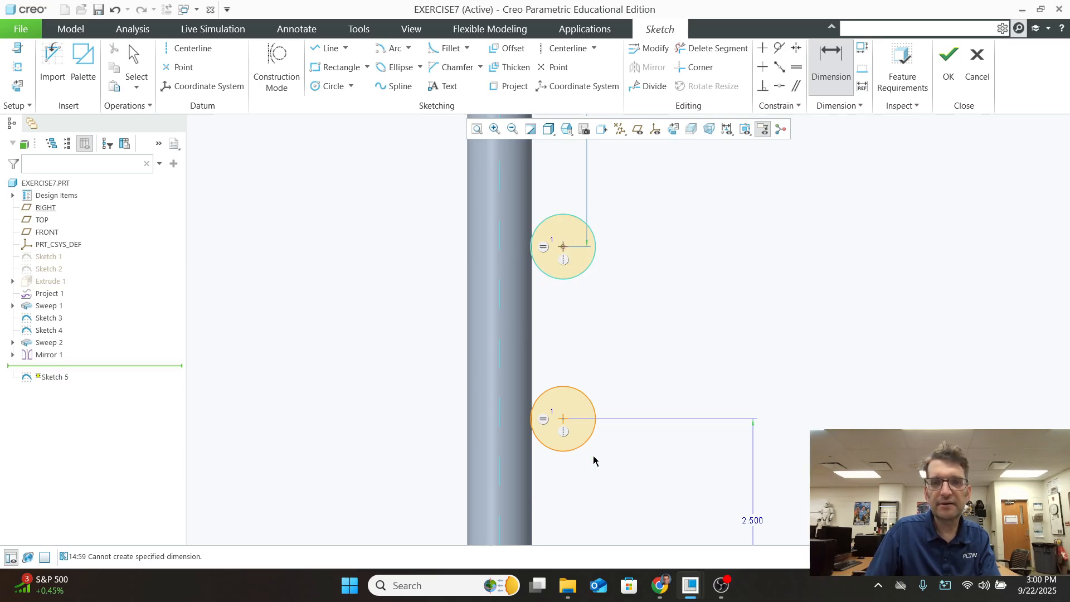
pyautogui.middleClick(740, 326)
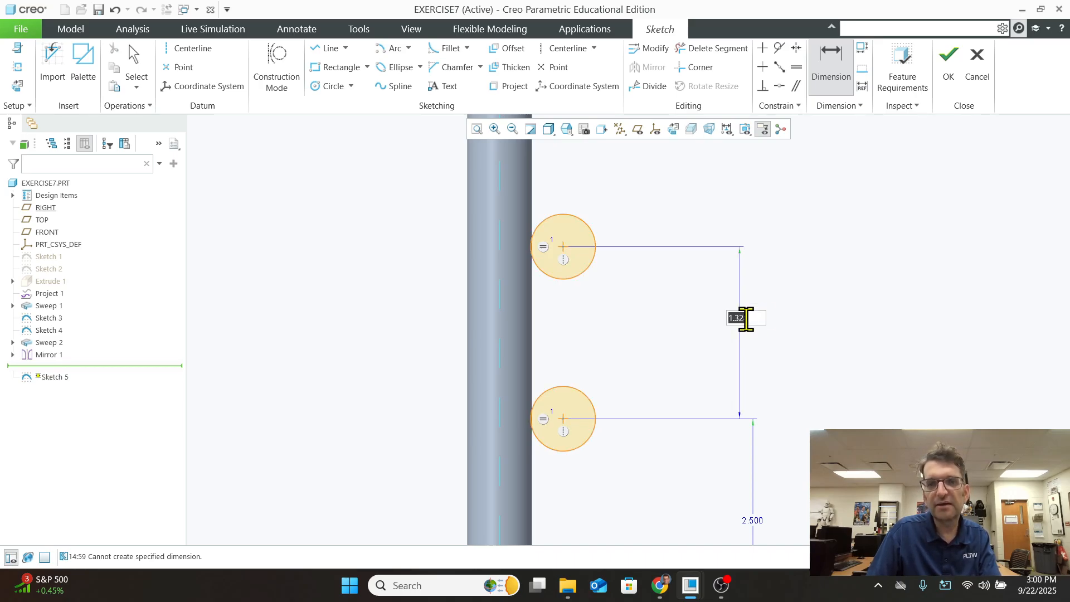
pyautogui.write('2.5')
pyautogui.press('Return')
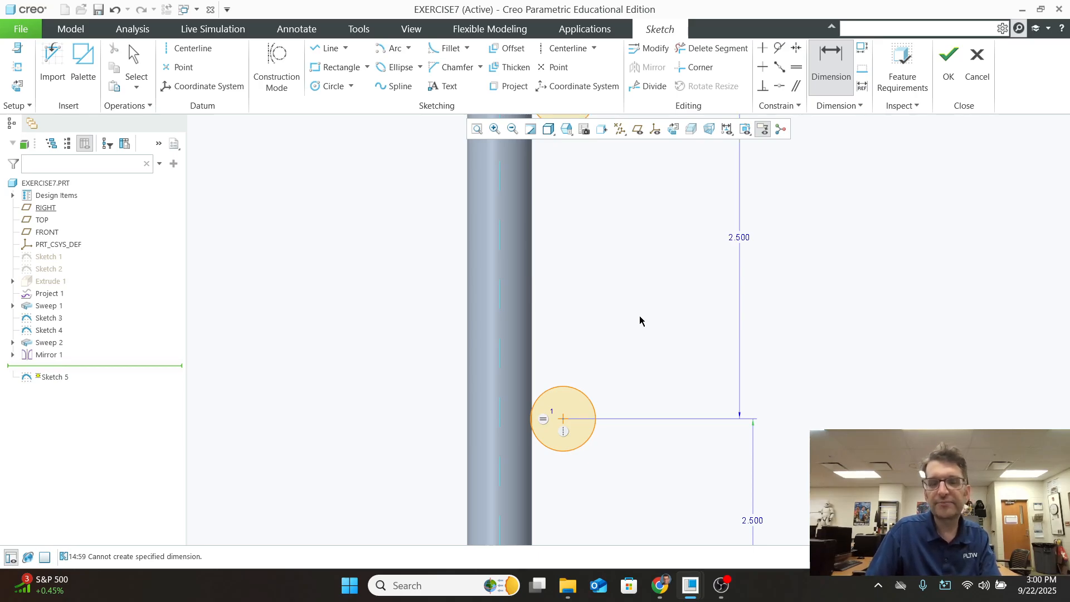
# Set the vertical spacing between the third circle's center and the uppermost circle's center to 2.5
pyautogui.scroll(4, 821, 289)
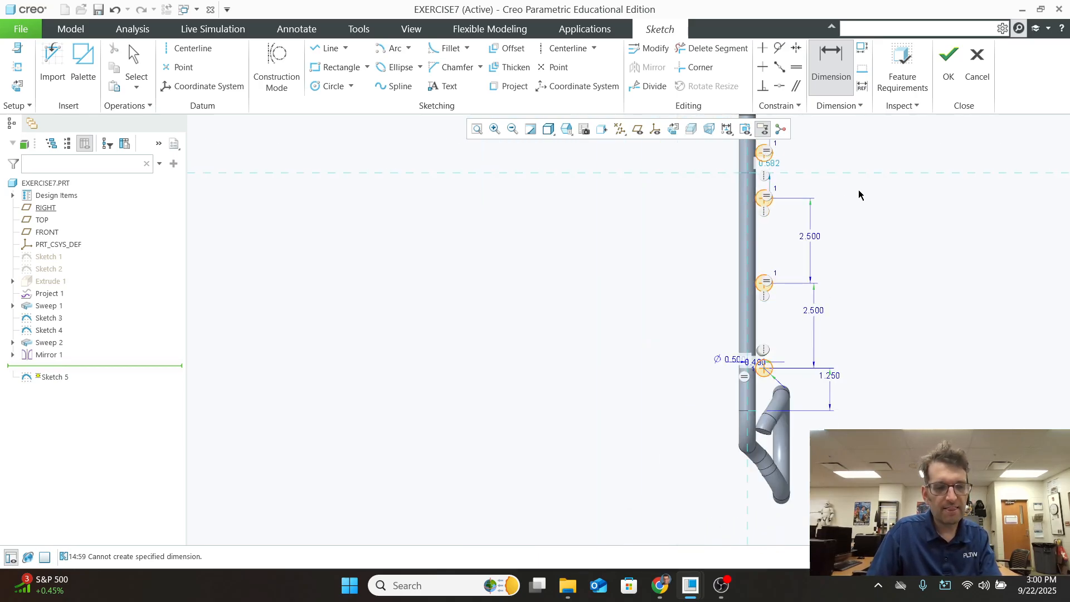
pyautogui.keyDown('shift'); pyautogui.moveTo(859, 190); pyautogui.dragTo(799, 350, button='middle'); pyautogui.keyUp('shift')
pyautogui.scroll(-5, 744, 337)
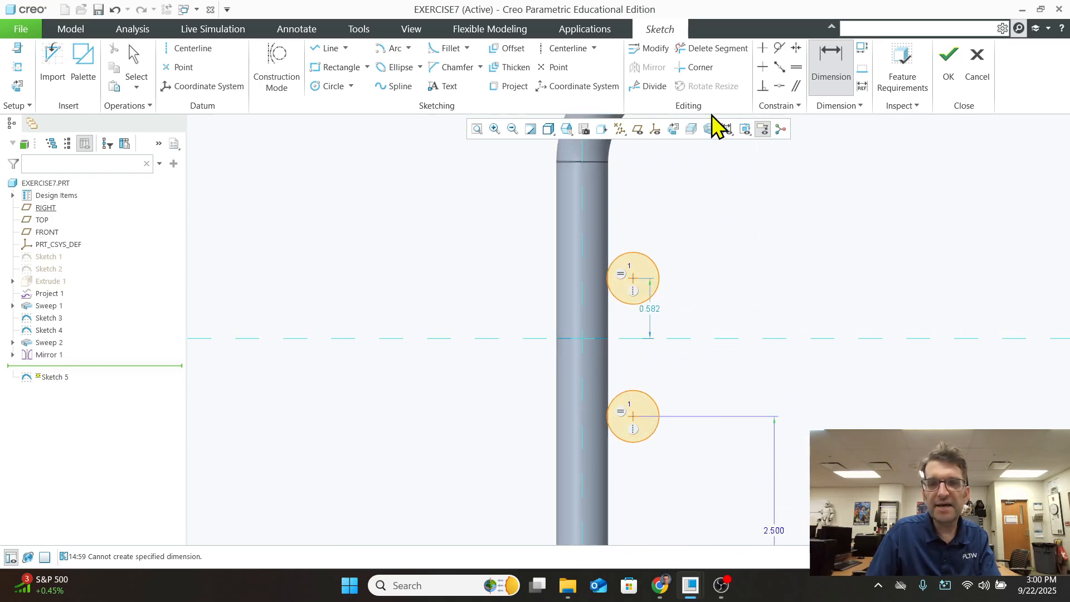
pyautogui.click(634, 417)
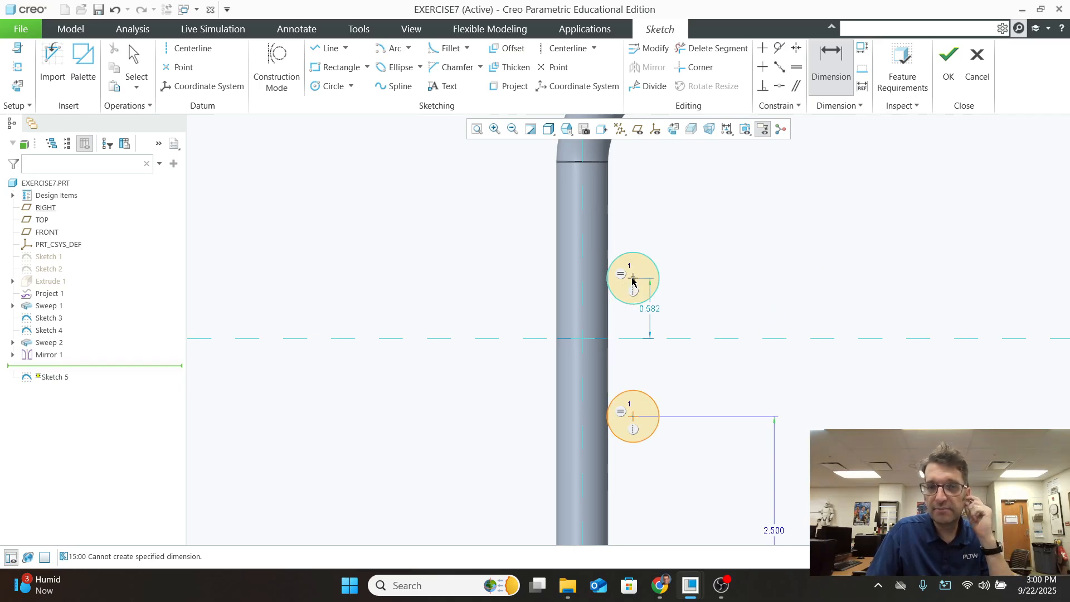
pyautogui.middleClick(767, 327)
pyautogui.write('2.')
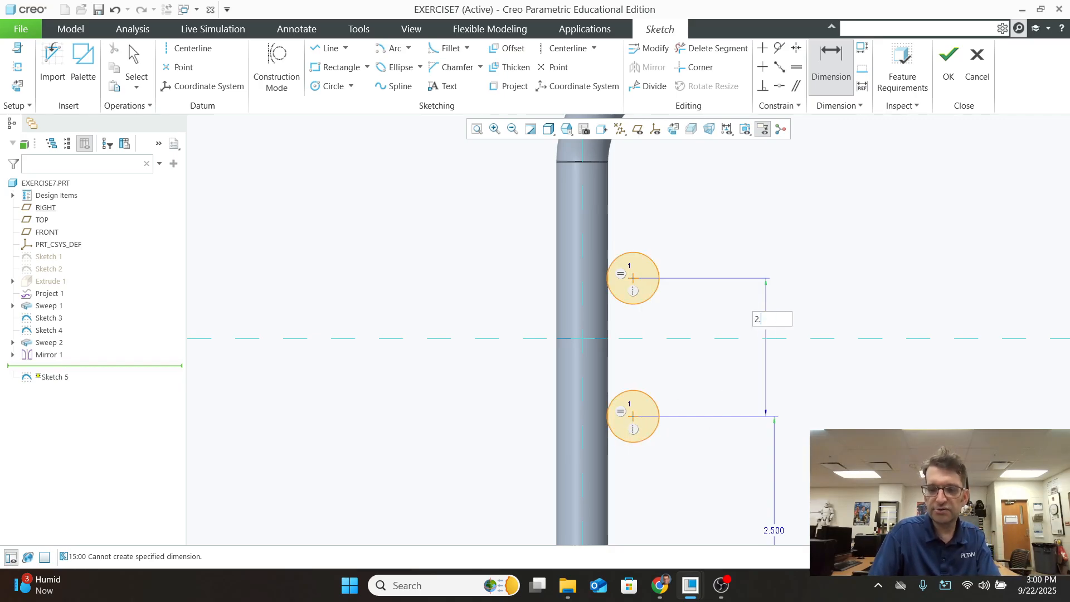
pyautogui.write('5')
pyautogui.press('Return')
# Examine the rod's lower bend and hooked end relative to the four circles, from straight on and at an angle
pyautogui.scroll(5, 850, 265)
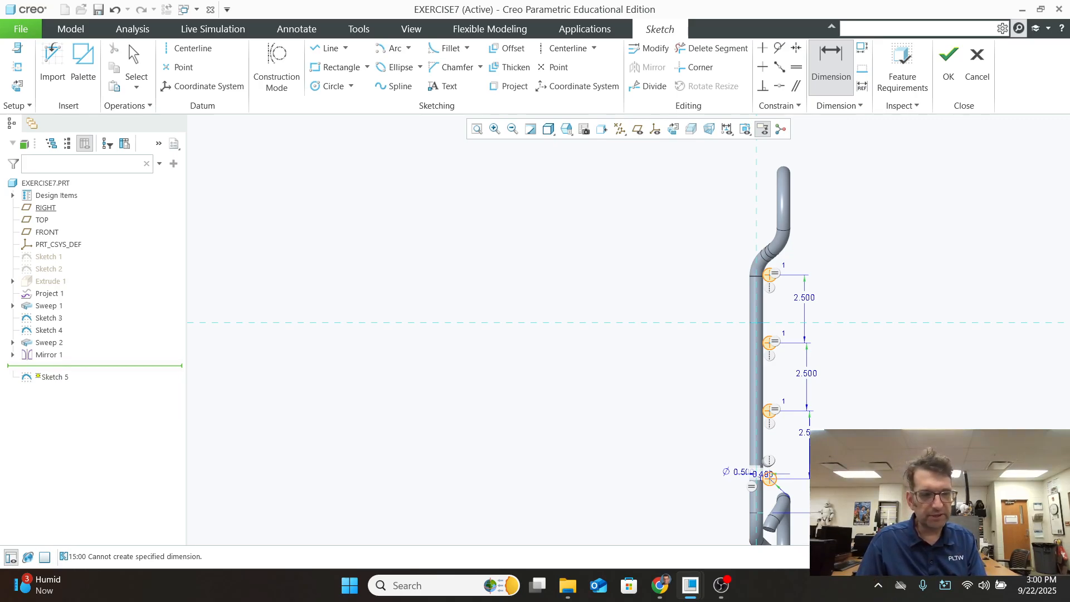
pyautogui.keyDown('shift'); pyautogui.moveTo(873, 498); pyautogui.dragTo(644, 375, button='middle'); pyautogui.keyUp('shift')
pyautogui.scroll(-3, 546, 378)
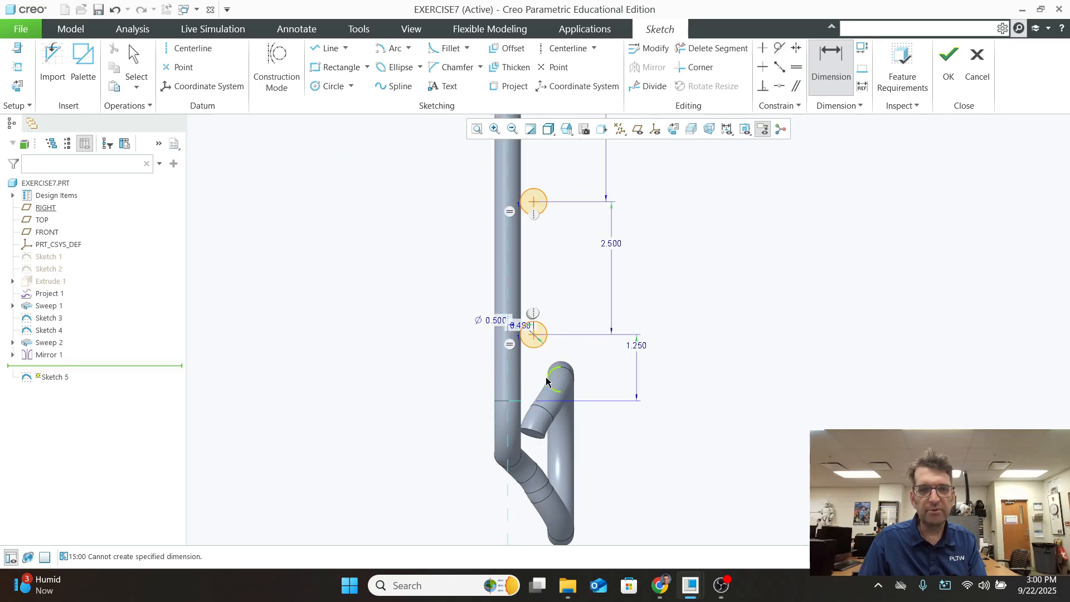
pyautogui.scroll(-4, 546, 381)
pyautogui.scroll(2, 558, 401)
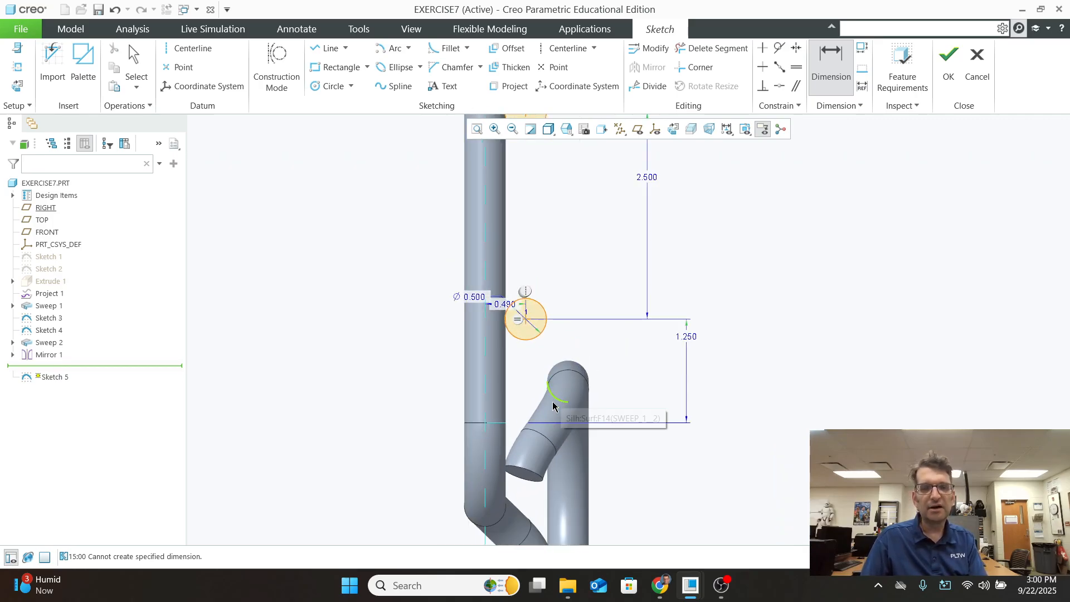
pyautogui.scroll(2, 517, 489)
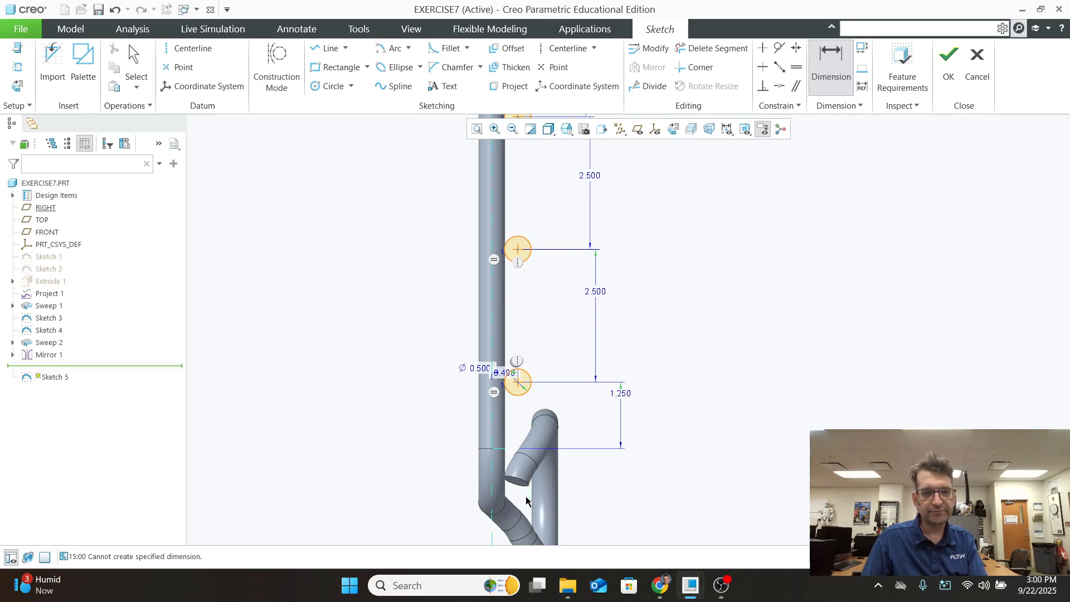
pyautogui.moveTo(526, 499); pyautogui.dragTo(494, 494, button='middle')
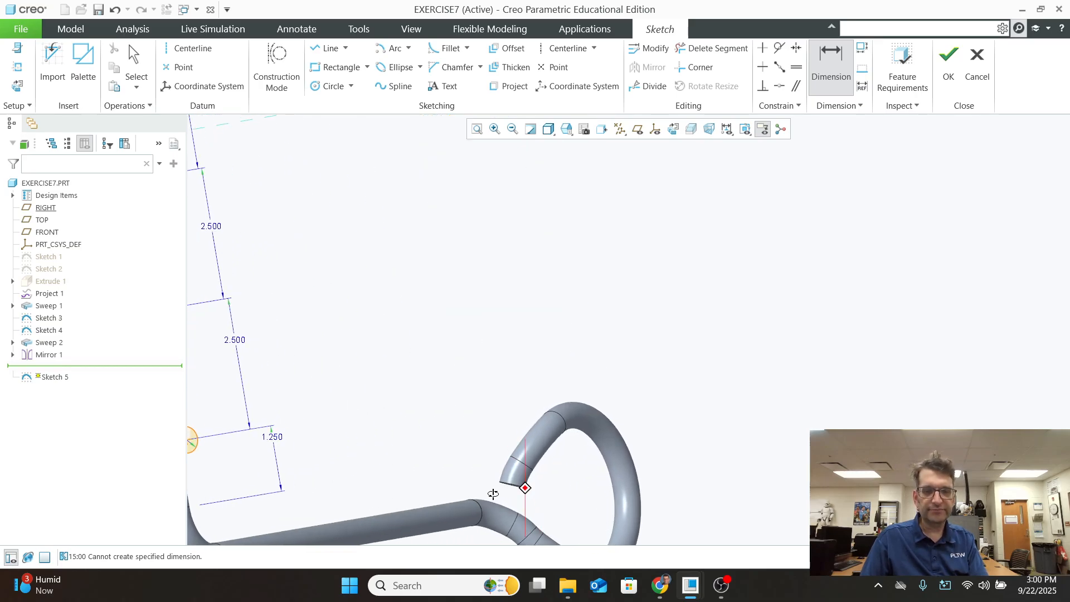
pyautogui.scroll(4, 493, 496)
pyautogui.scroll(-4, 374, 522)
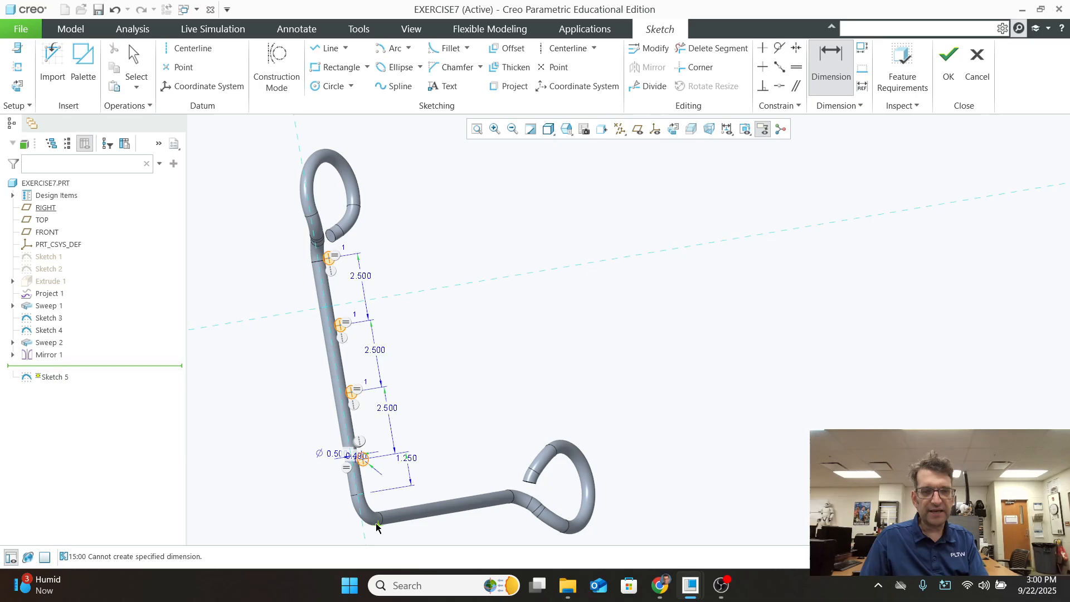
pyautogui.scroll(-1, 368, 512)
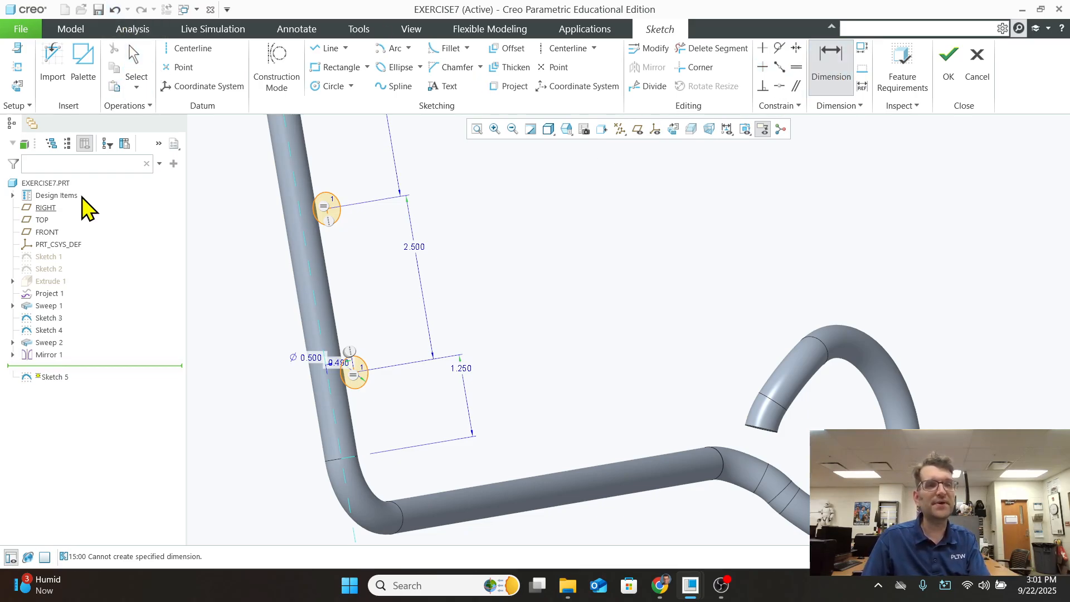
# Return to the straight-on view and sketch a horizontal centerline through the lower end of the rod's edge at the bottom bend
pyautogui.click(569, 131)
pyautogui.click(585, 229)
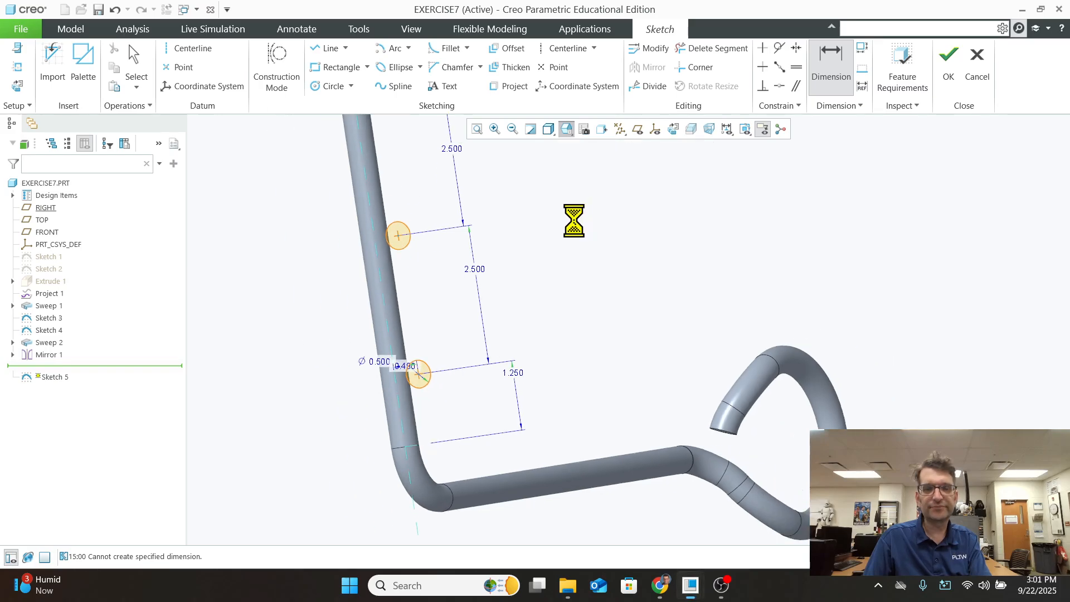
pyautogui.scroll(-1, 659, 414)
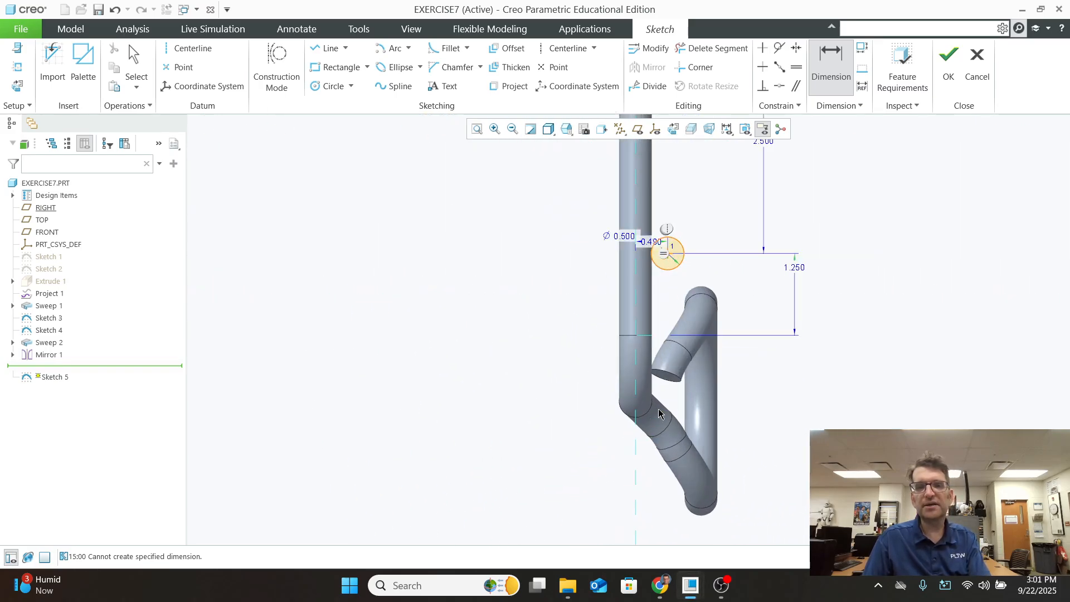
pyautogui.click(650, 394)
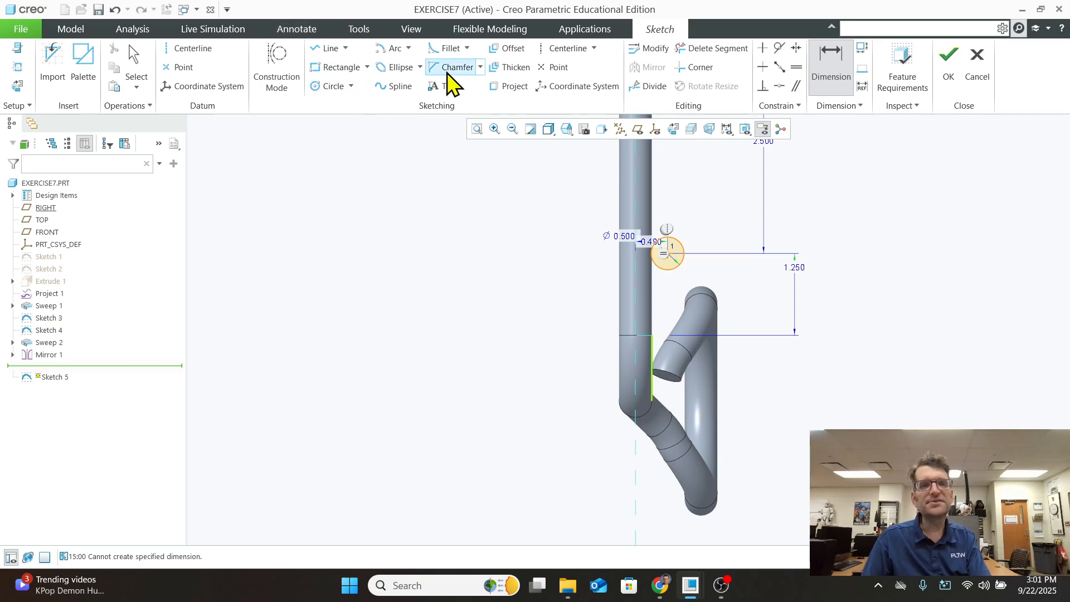
pyautogui.click(557, 46)
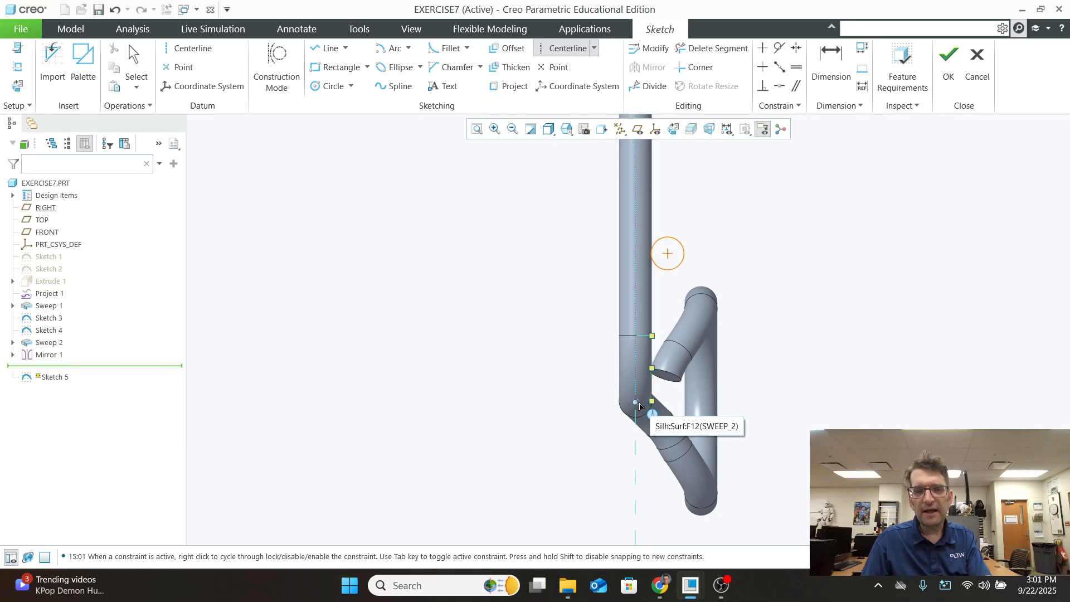
pyautogui.scroll(-2, 639, 405)
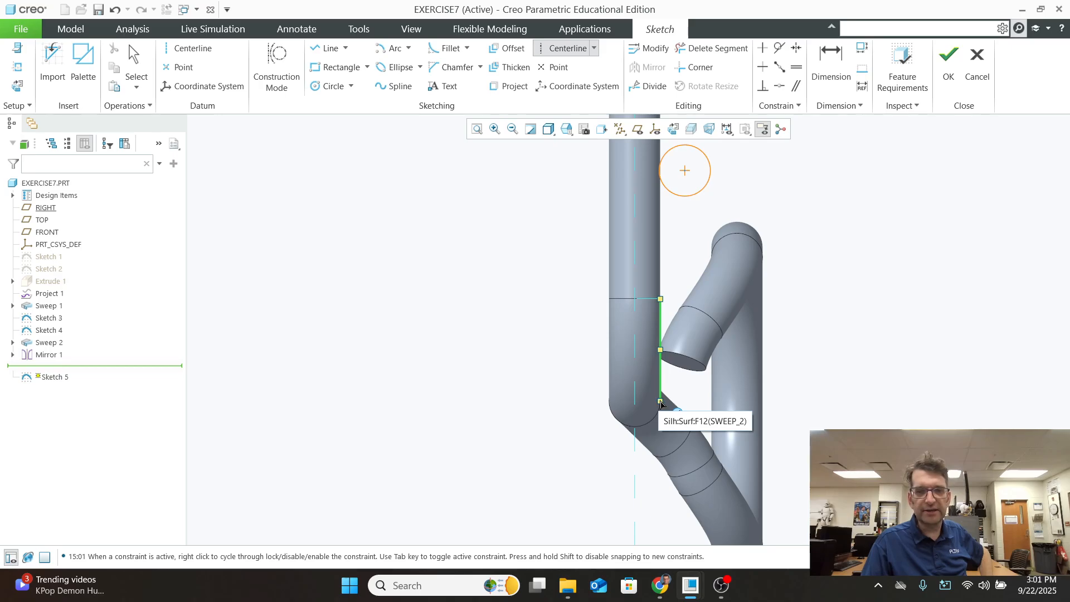
pyautogui.click(661, 403)
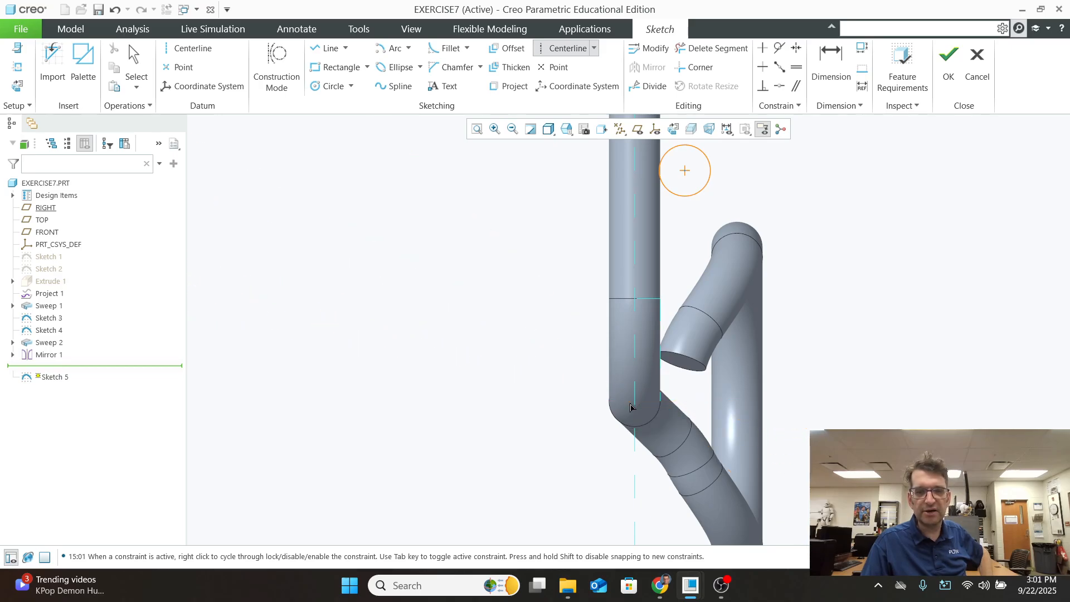
pyautogui.click(545, 410)
pyautogui.scroll(1, 668, 350)
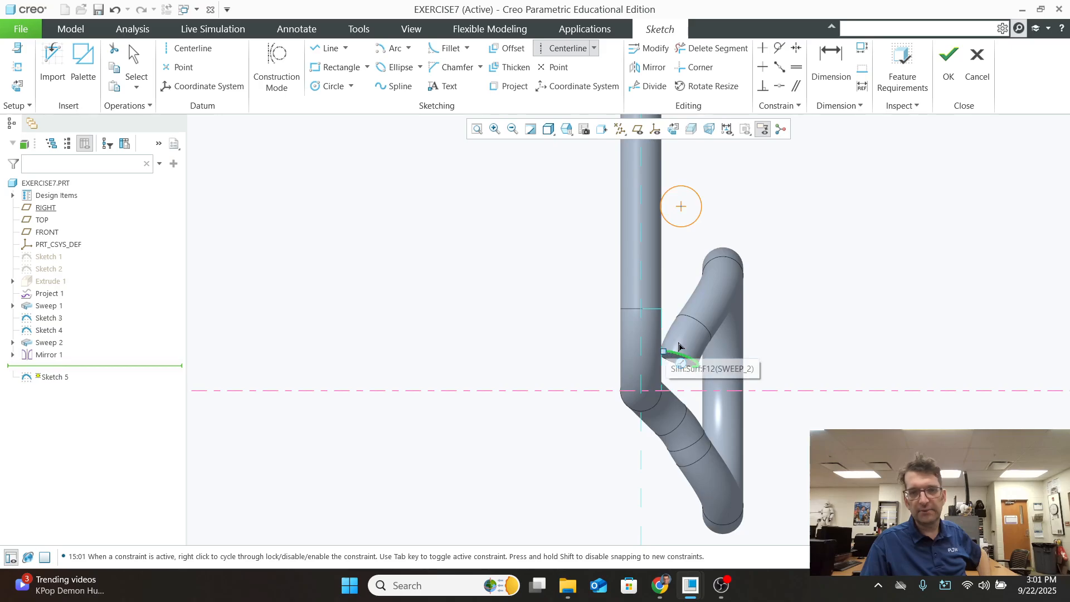
pyautogui.scroll(2, 679, 346)
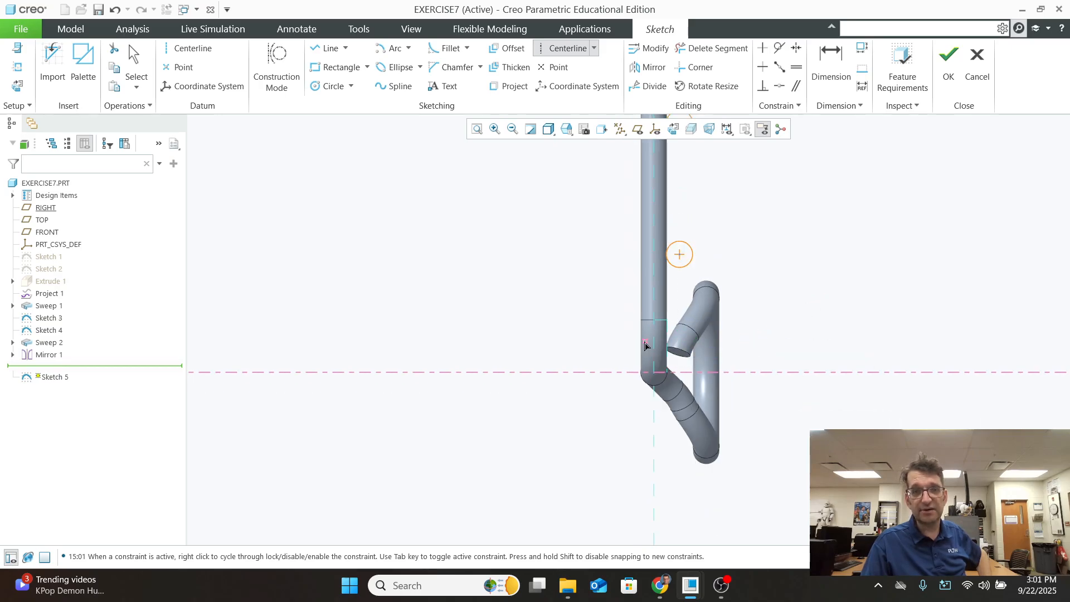
pyautogui.click(656, 372)
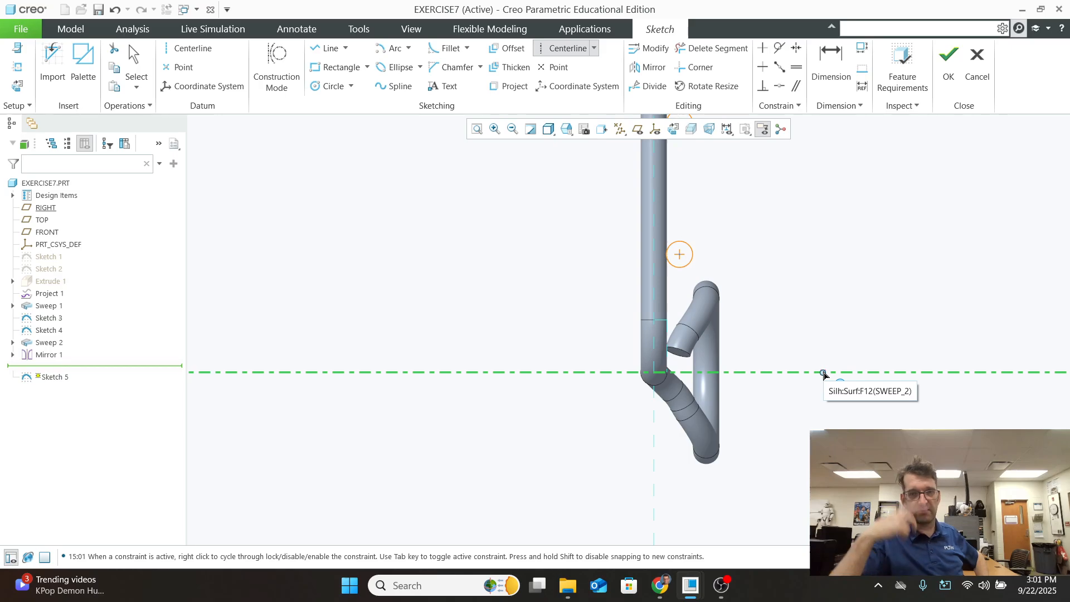
pyautogui.scroll(3, 786, 202)
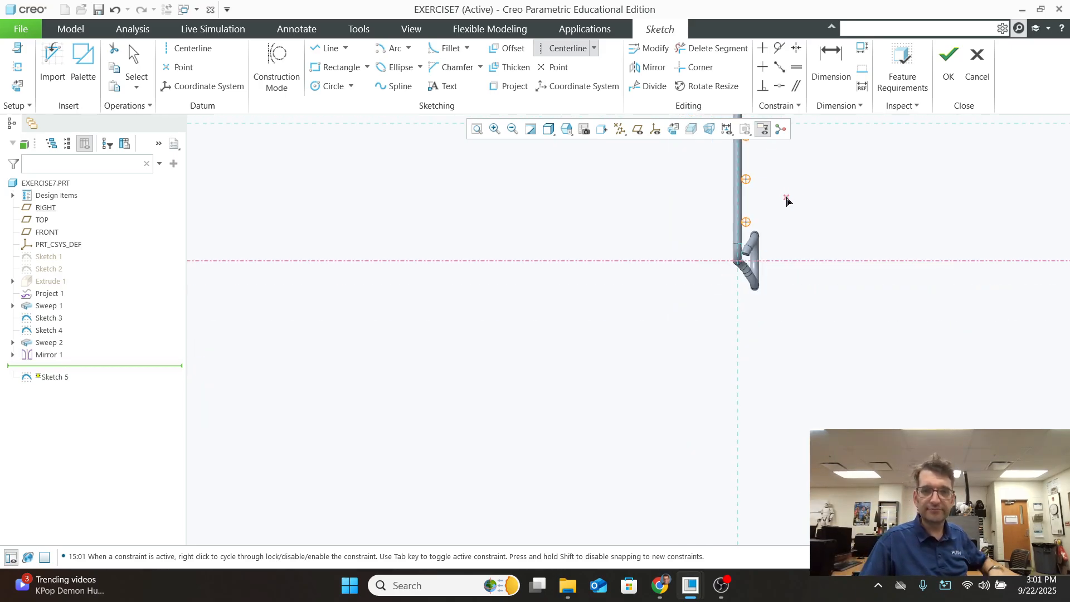
pyautogui.keyDown('shift'); pyautogui.moveTo(801, 181); pyautogui.dragTo(709, 274, button='middle'); pyautogui.keyUp('shift')
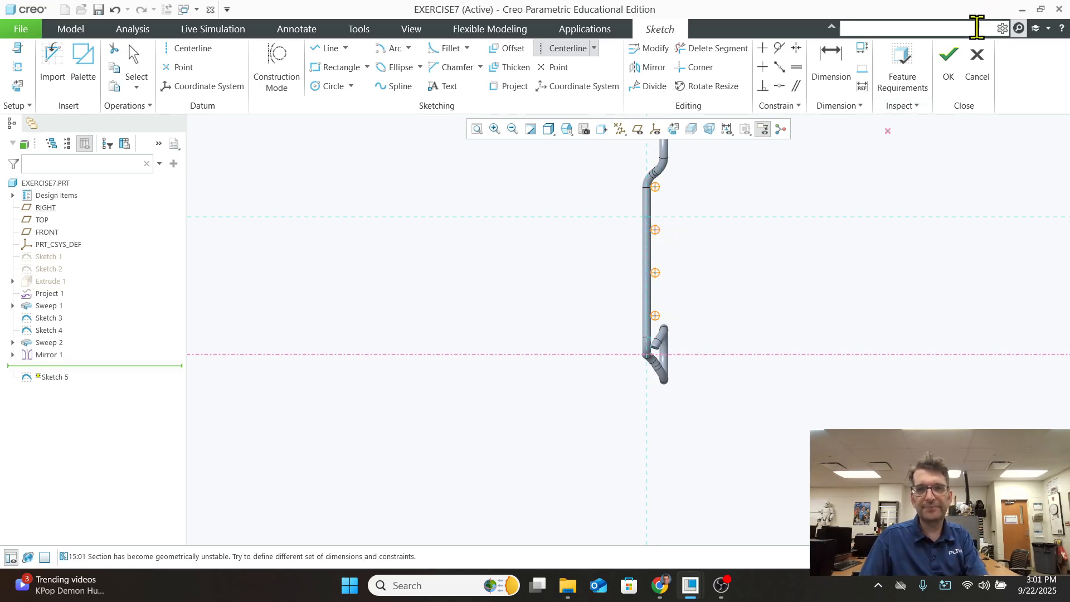
# Finish the circle sketch and start a solid Revolve of its four circles about the internal horizontal centerline
pyautogui.click(948, 73)
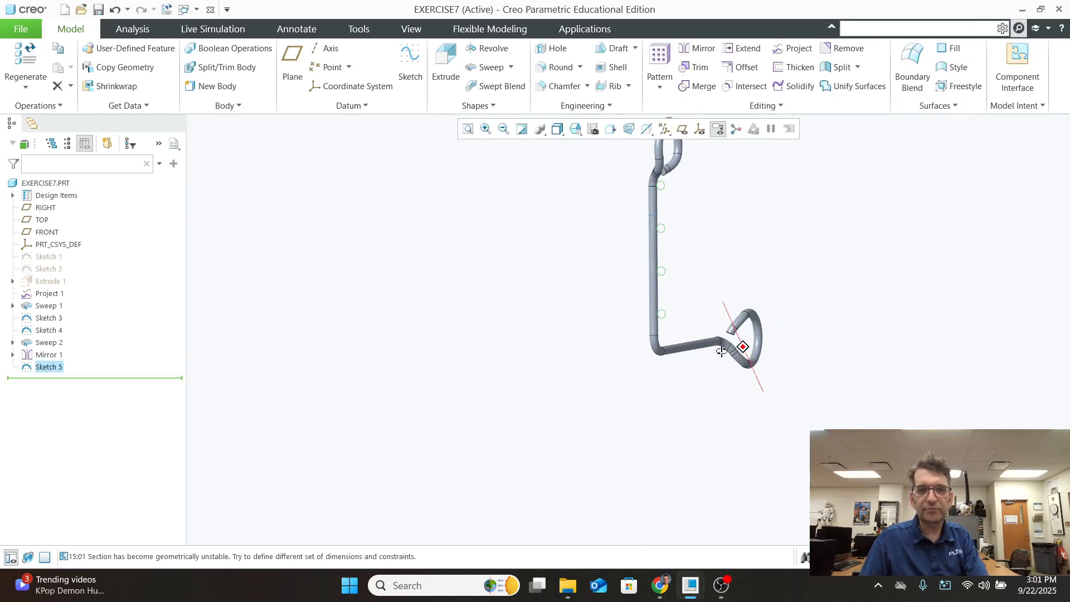
pyautogui.scroll(-1, 711, 275)
pyautogui.scroll(3, 691, 201)
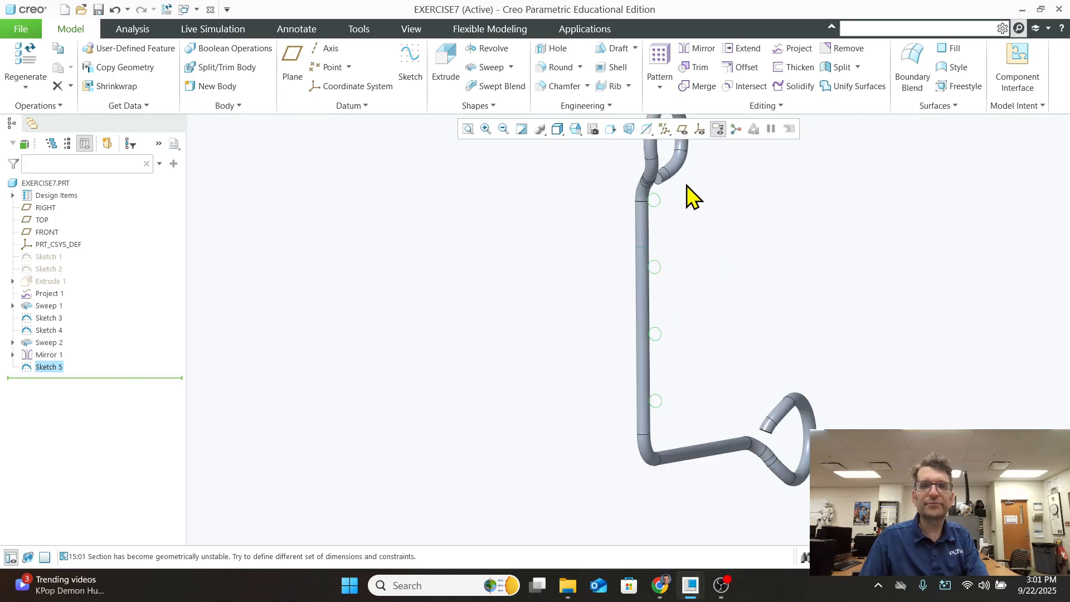
pyautogui.click(494, 49)
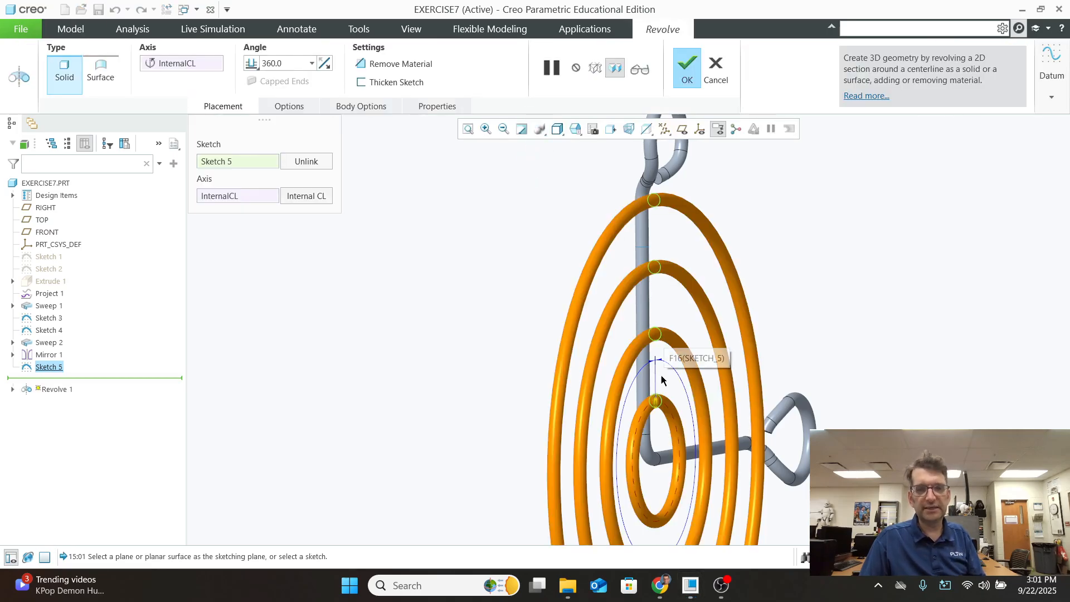
# Examine the previewed concentric rings against the vertical and horizontal rods from the side and the front
pyautogui.scroll(-1, 646, 466)
pyautogui.scroll(1, 640, 415)
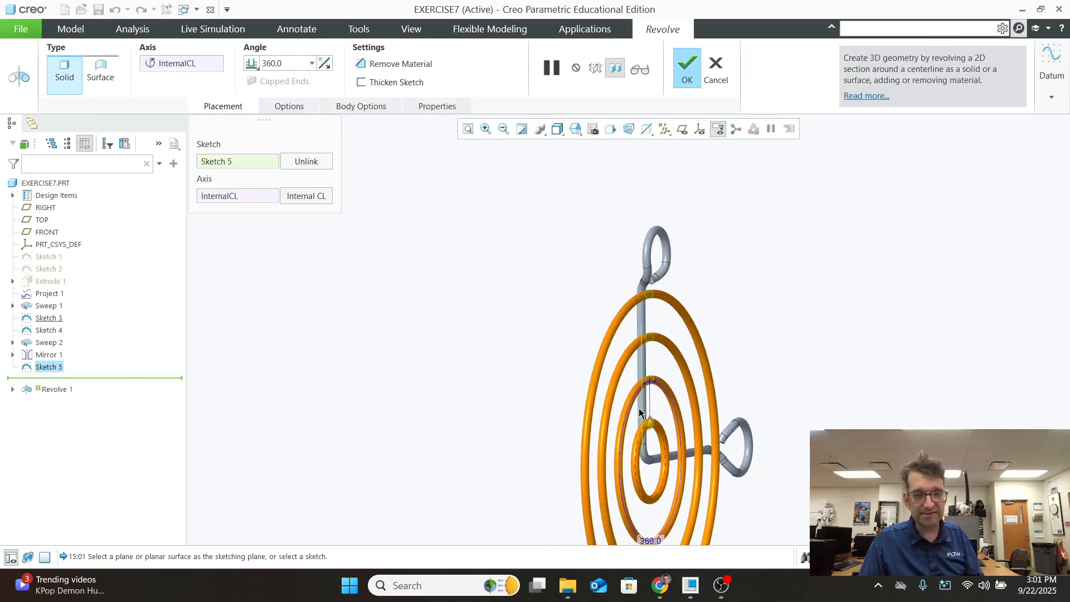
pyautogui.scroll(-1, 652, 330)
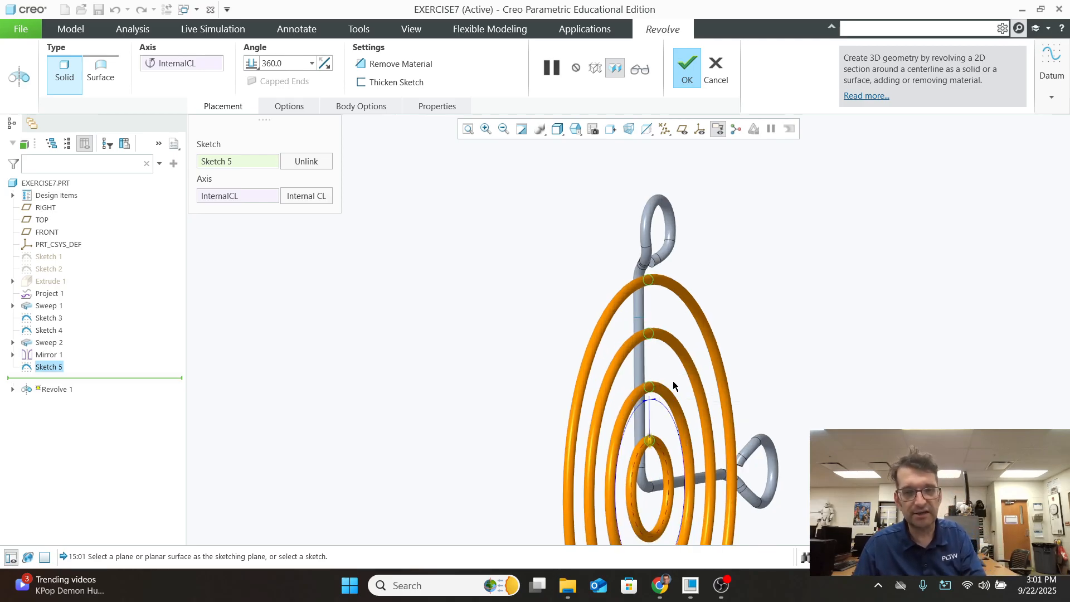
pyautogui.keyDown('shift'); pyautogui.moveTo(639, 446); pyautogui.dragTo(567, 379, button='middle'); pyautogui.keyUp('shift')
pyautogui.scroll(-1, 568, 379)
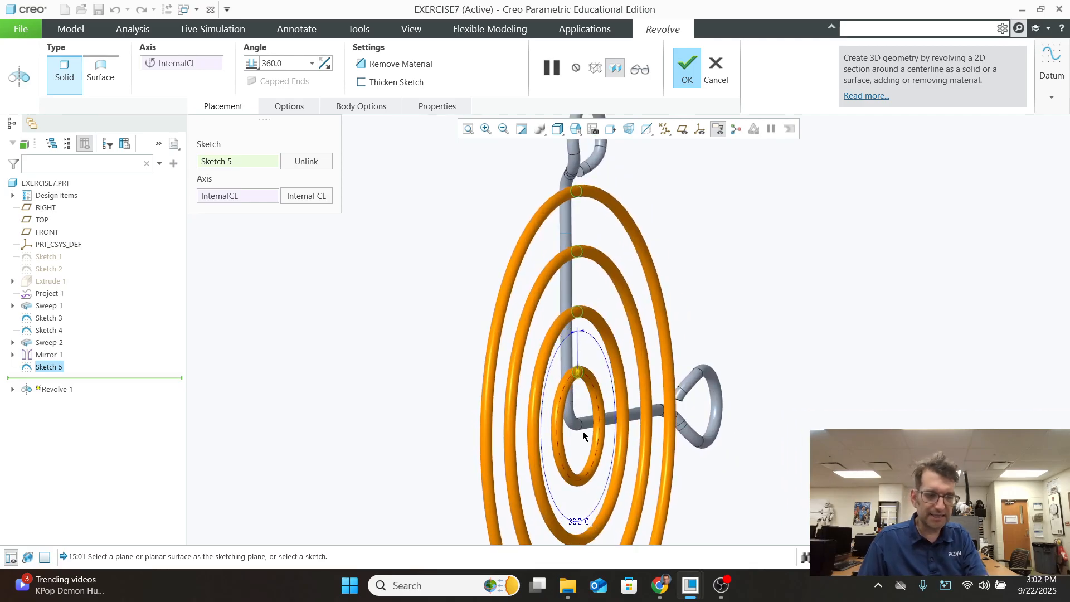
pyautogui.moveTo(583, 427); pyautogui.dragTo(550, 424, button='middle')
pyautogui.scroll(2, 667, 401)
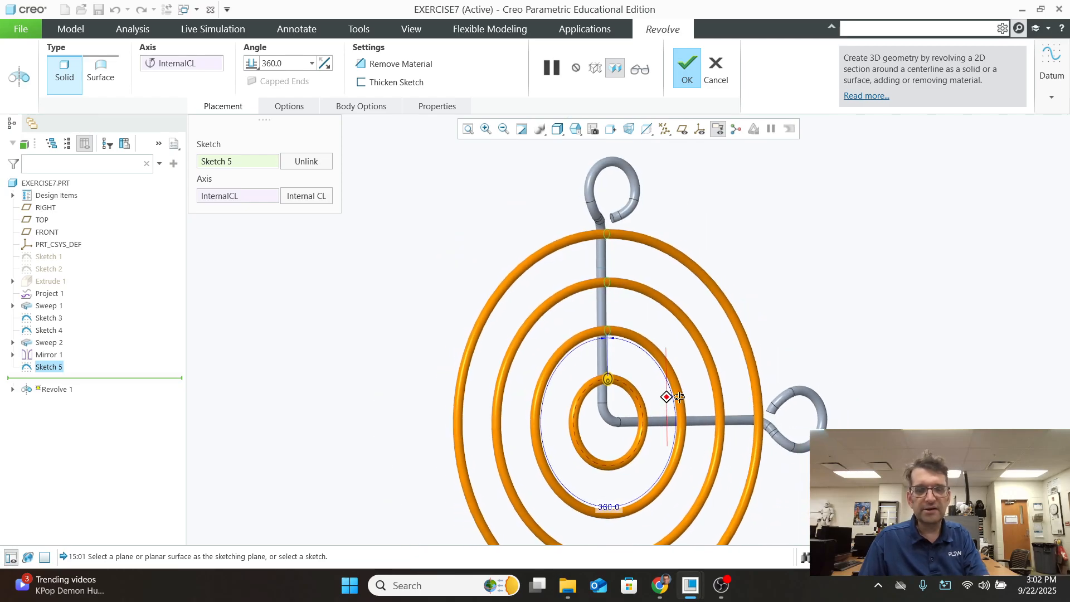
pyautogui.moveTo(653, 420); pyautogui.dragTo(701, 409, button='middle')
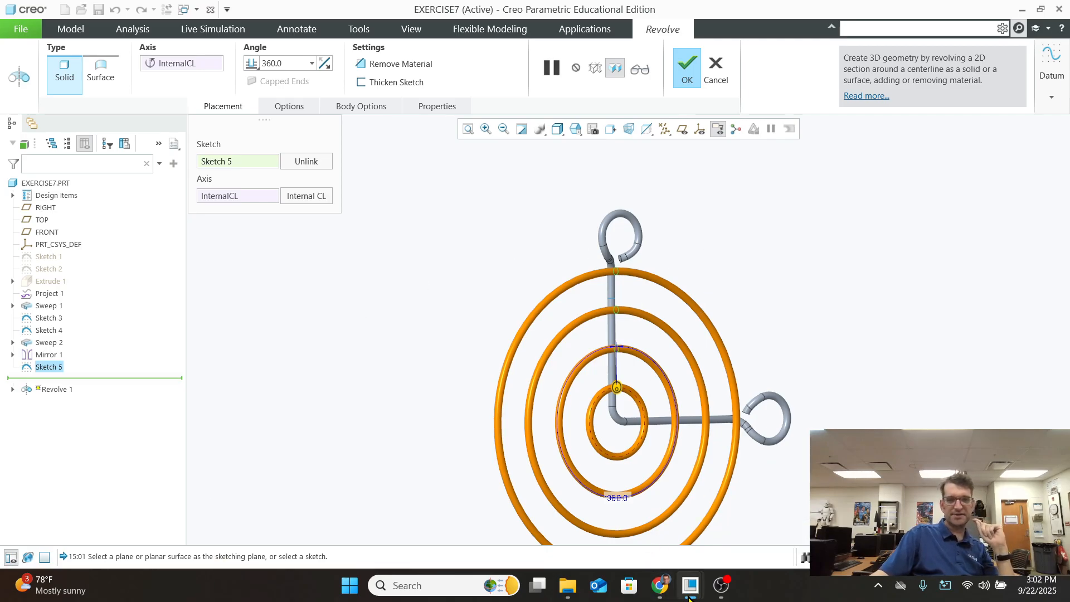
# Switch to the PDF guide in Chrome, read step 24 on the two-direction revolve, and return to EXERCISE7 in Creo
pyautogui.click(660, 585)
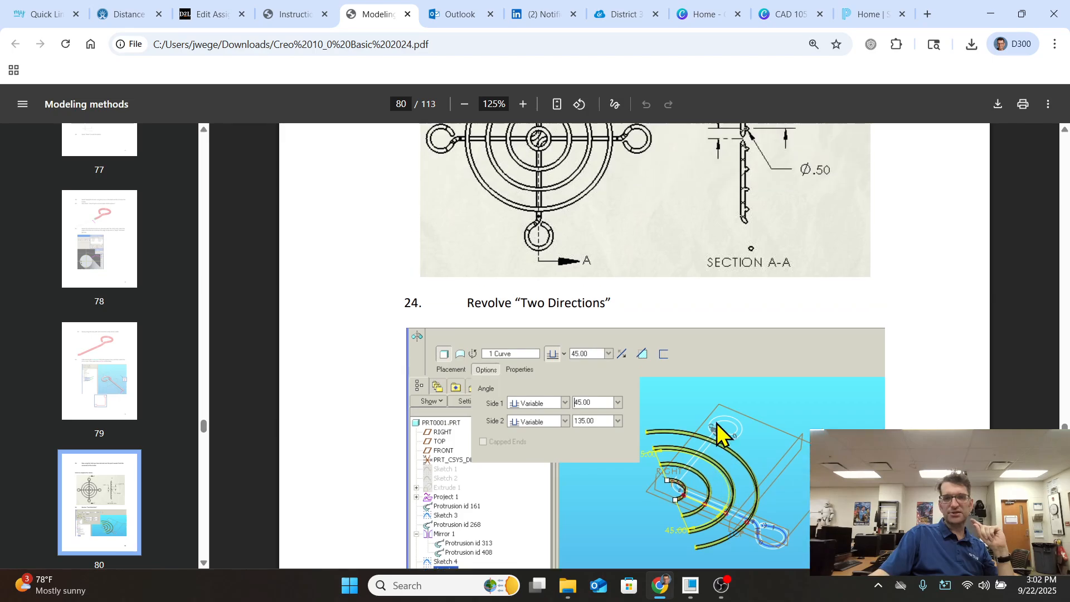
pyautogui.scroll(4, 776, 246)
pyautogui.scroll(-5, 669, 410)
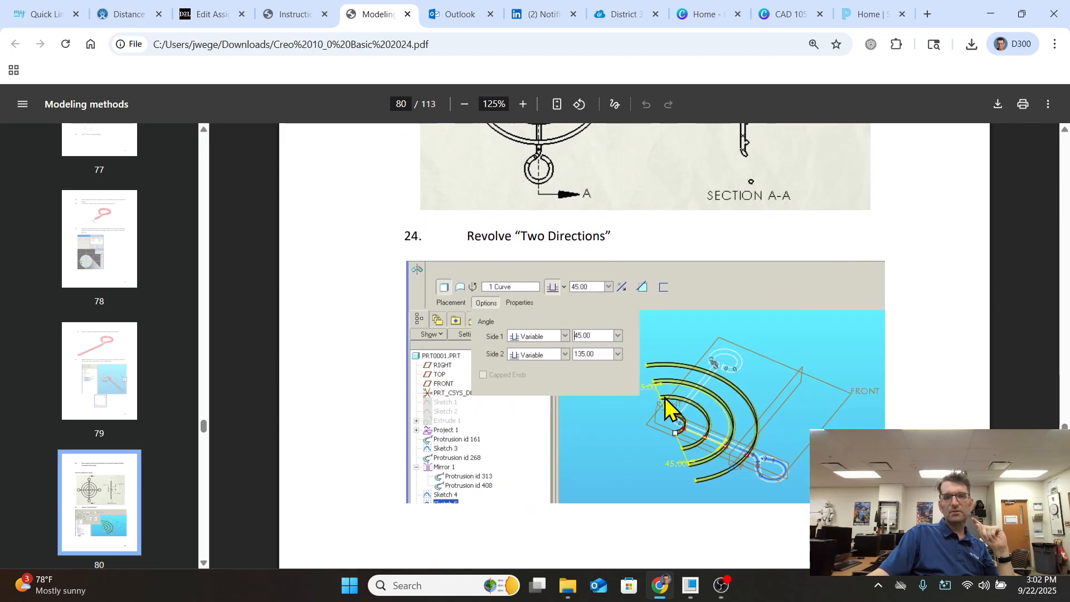
pyautogui.scroll(-1, 674, 411)
pyautogui.scroll(-1, 574, 310)
pyautogui.scroll(1, 538, 270)
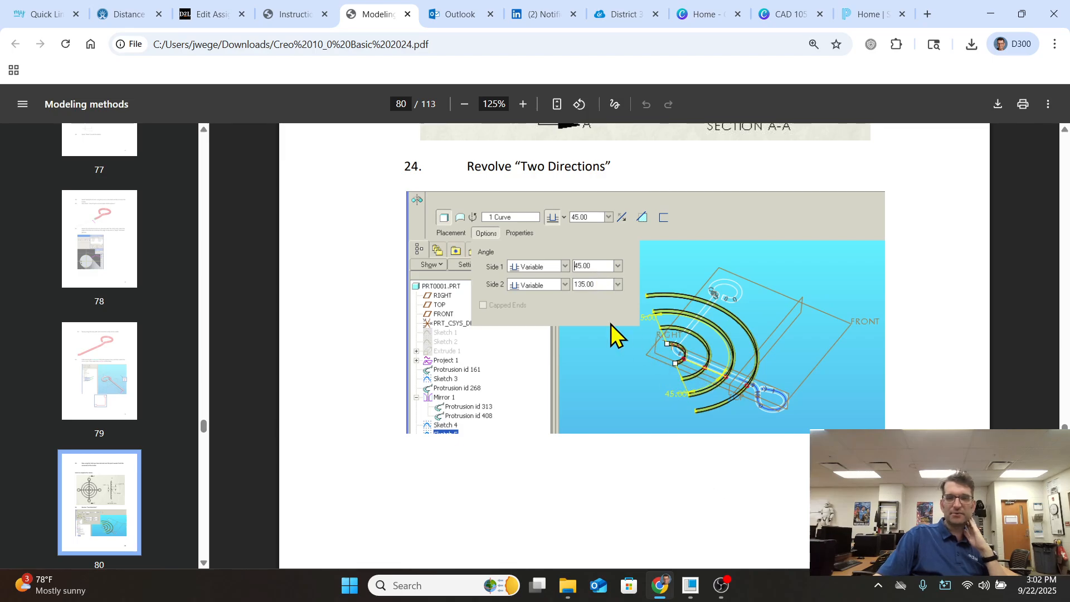
pyautogui.moveTo(696, 593)
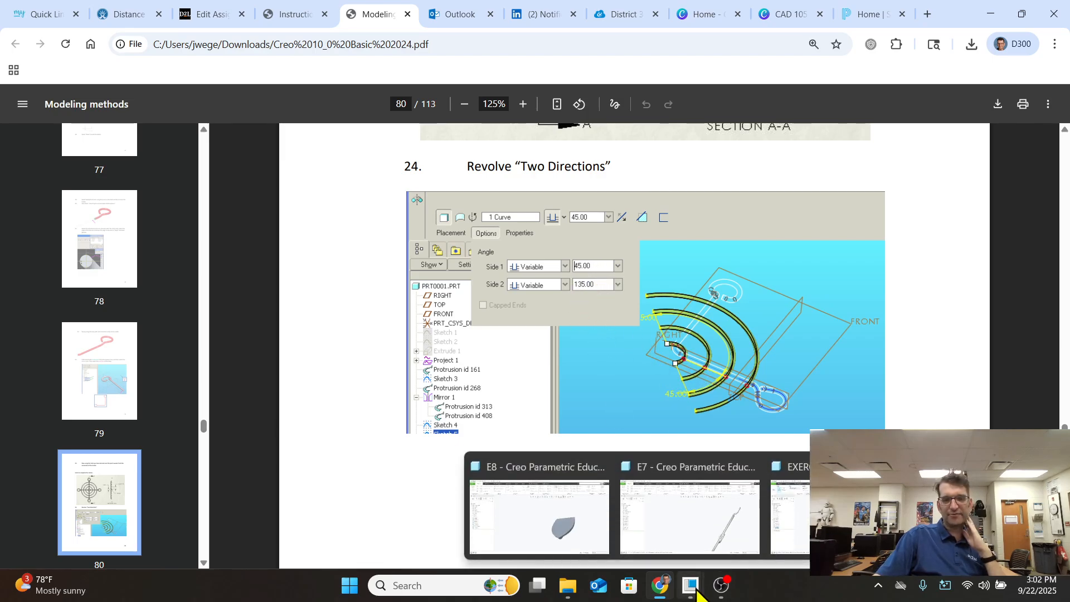
pyautogui.click(774, 535)
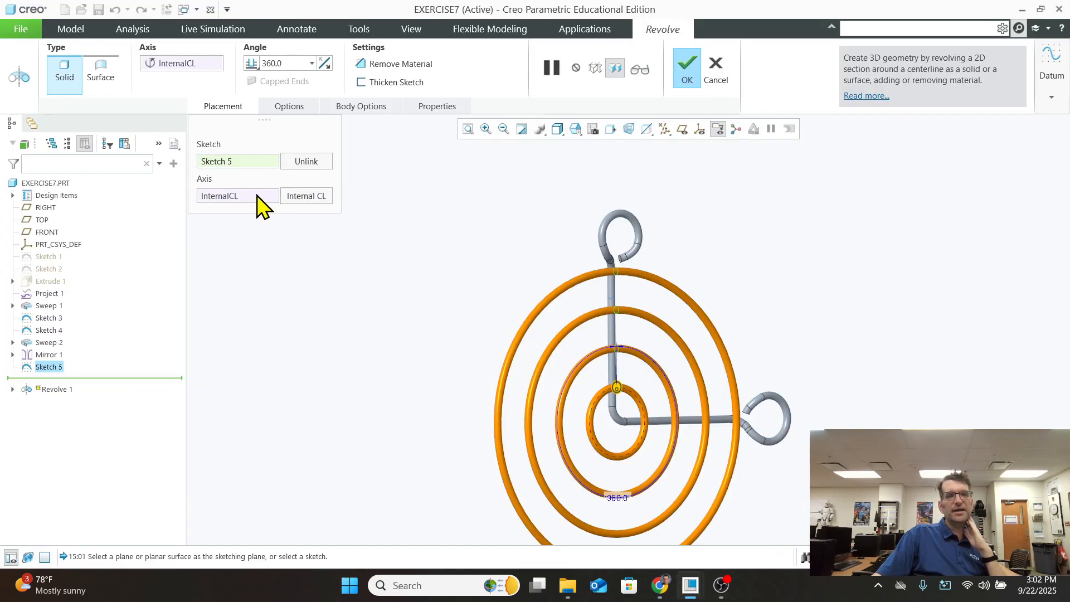
# Set Side 1 of the revolve to a Variable angle of 45 degrees
pyautogui.scroll(2, 223, 193)
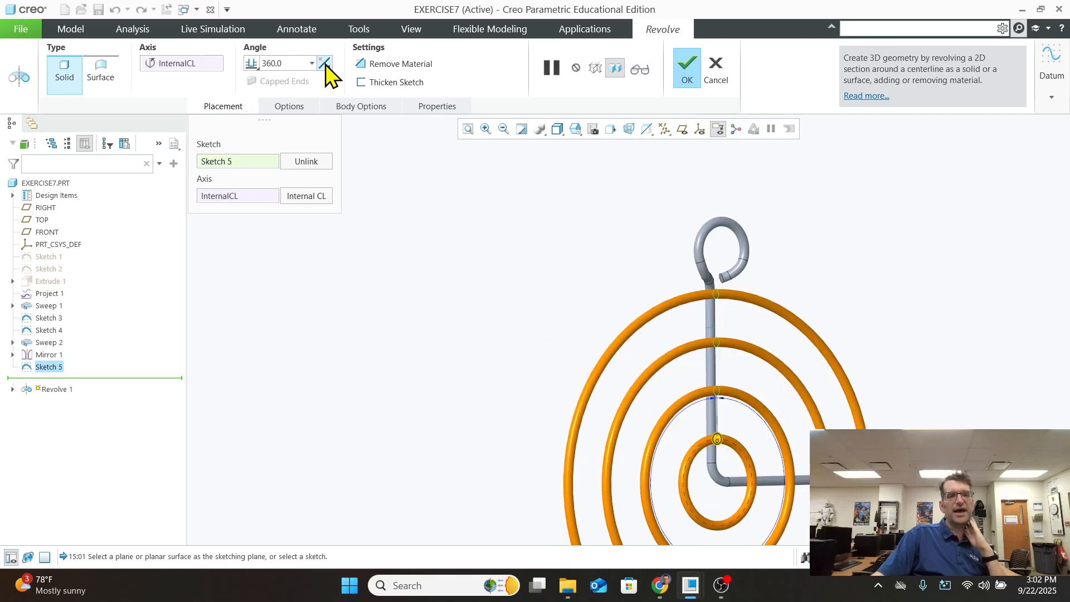
pyautogui.click(252, 65)
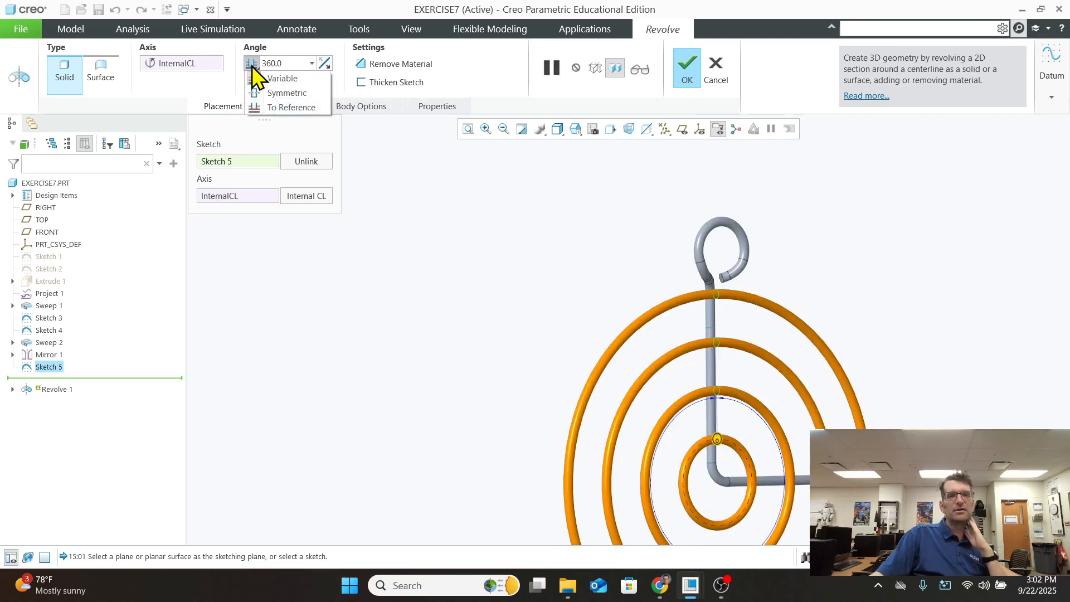
pyautogui.click(268, 78)
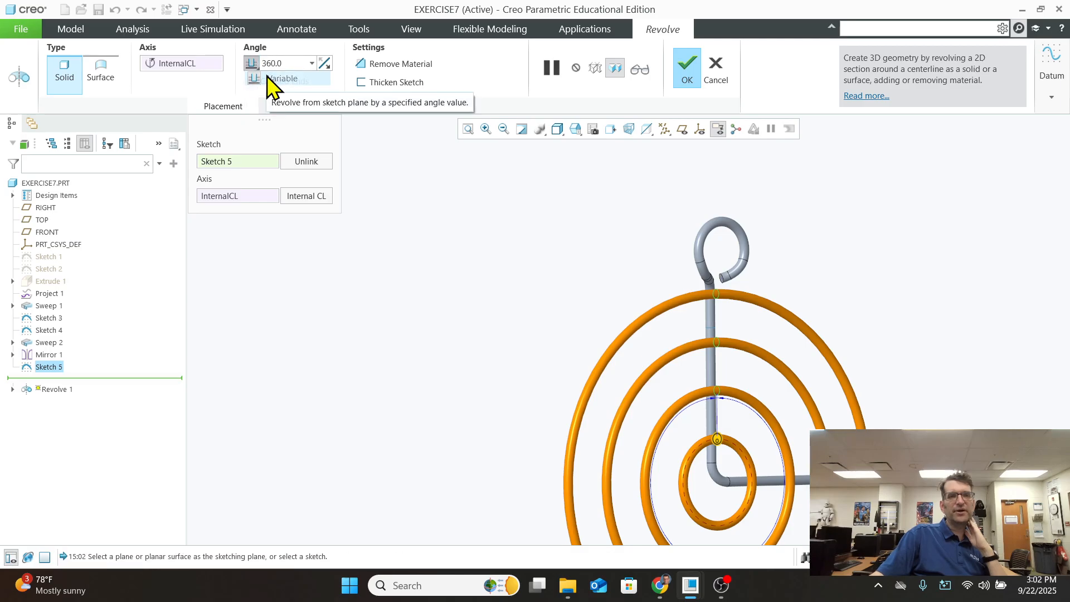
pyautogui.click(311, 63)
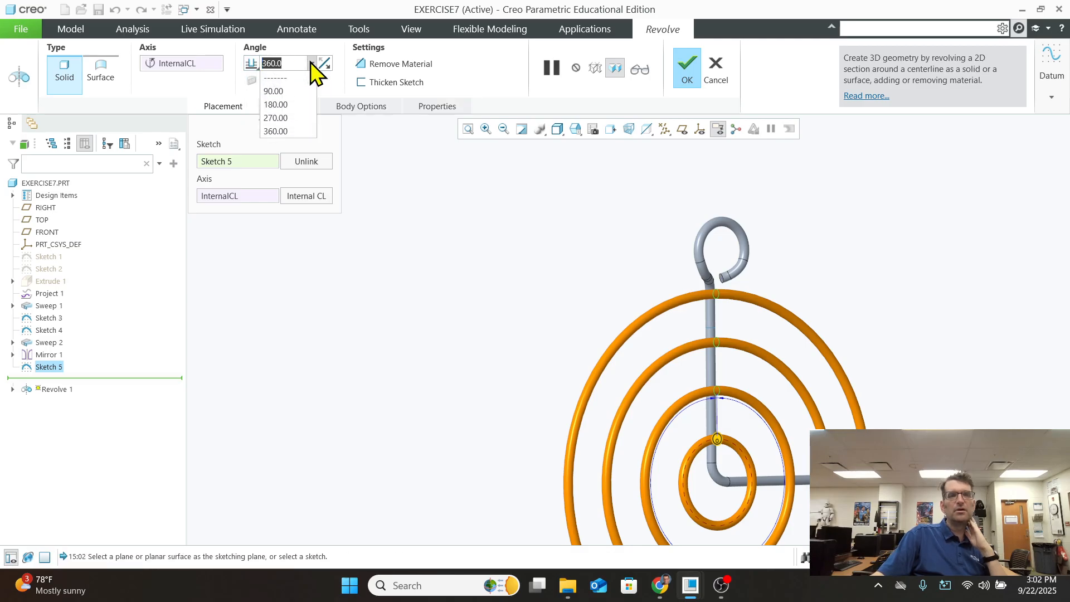
pyautogui.click(312, 63)
pyautogui.click(288, 106)
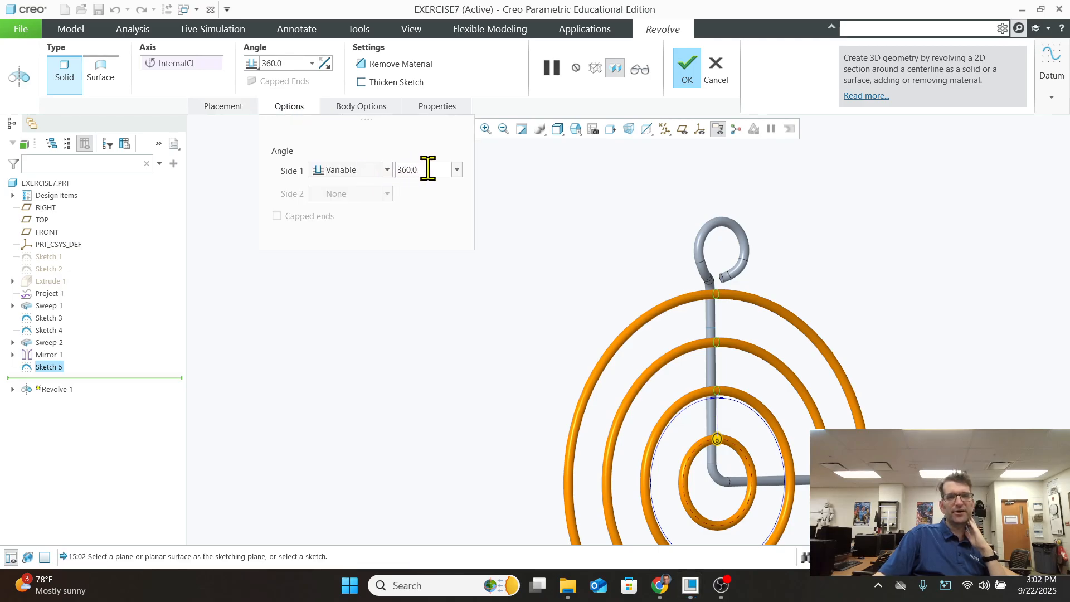
pyautogui.moveTo(427, 169); pyautogui.dragTo(388, 163)
pyautogui.write('45')
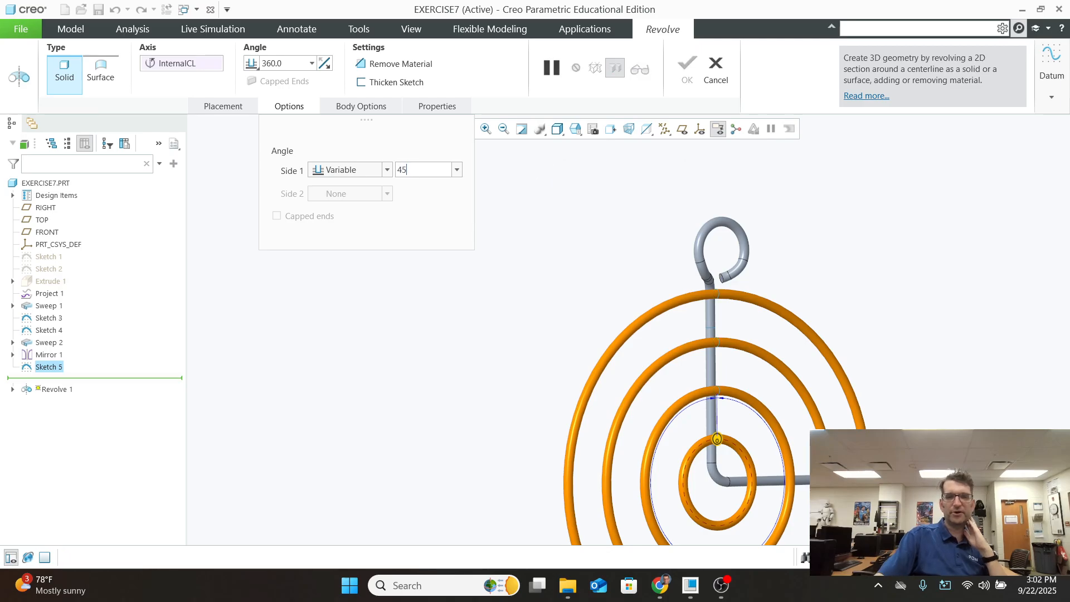
pyautogui.click(365, 170)
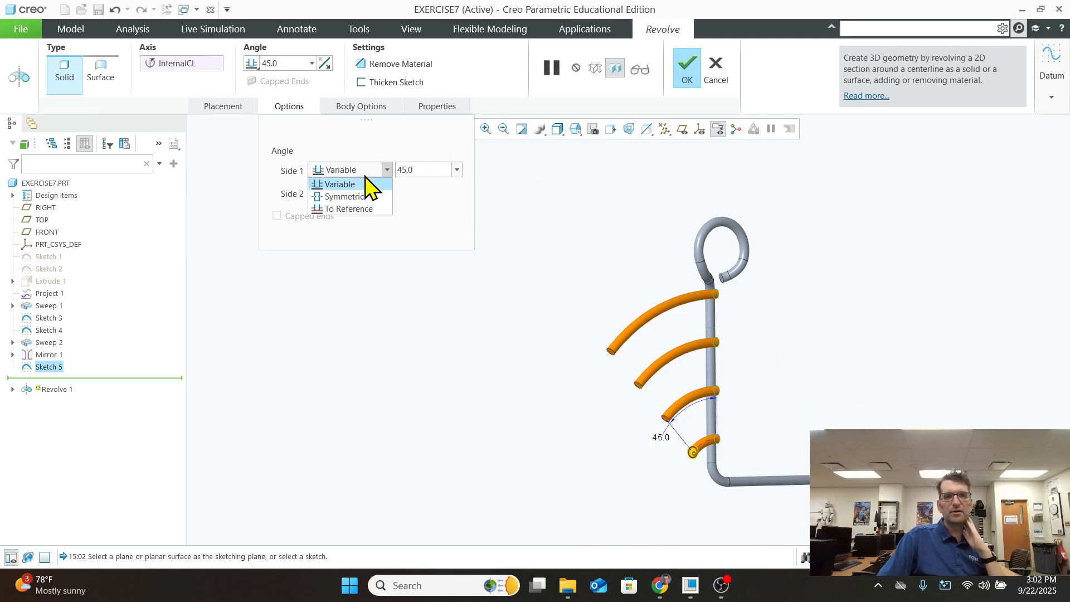
pyautogui.click(357, 184)
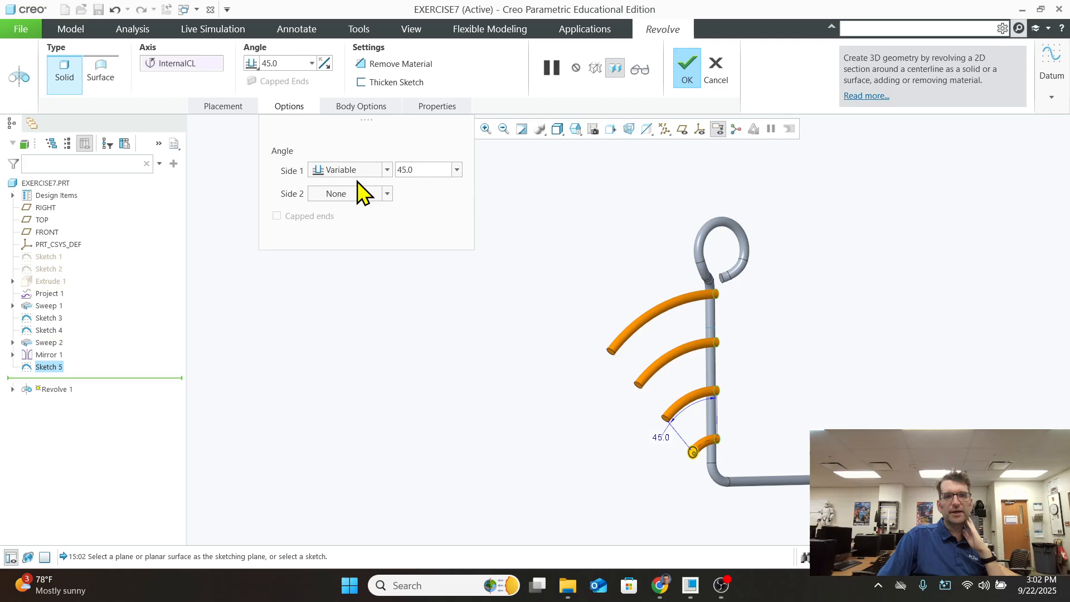
# Set Side 2 of the revolve to a Variable angle of 180-45 degrees and complete the feature
pyautogui.click(388, 194)
pyautogui.click(380, 209)
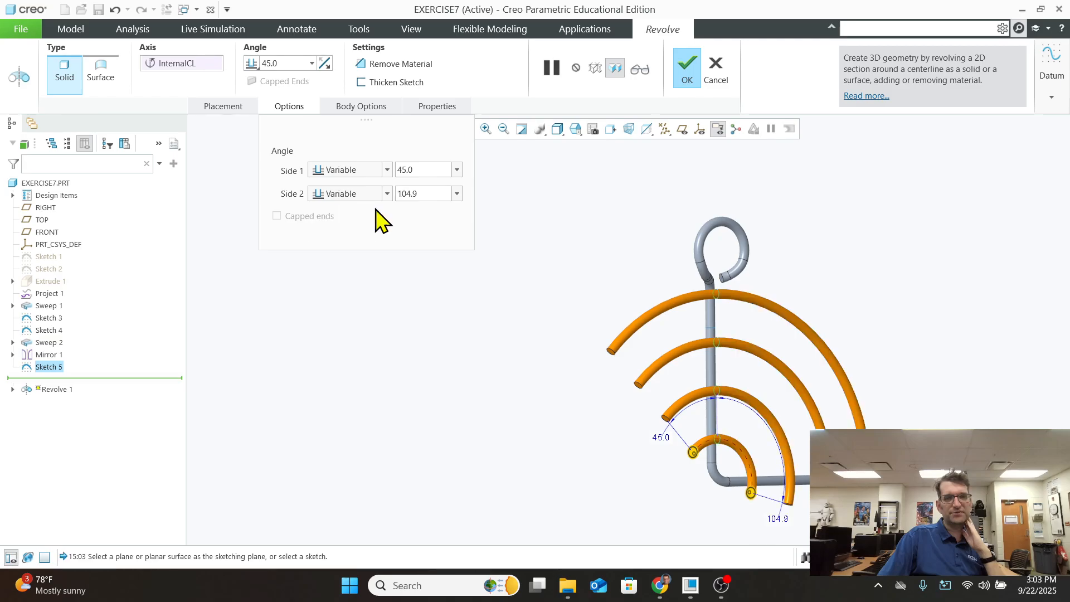
pyautogui.doubleClick(425, 194)
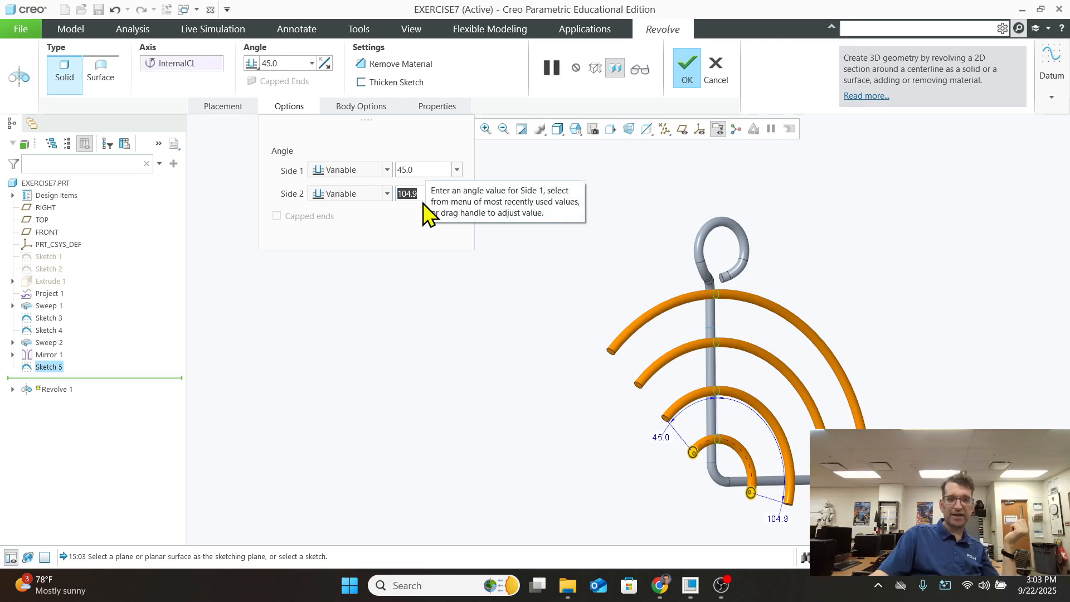
pyautogui.write('180-45')
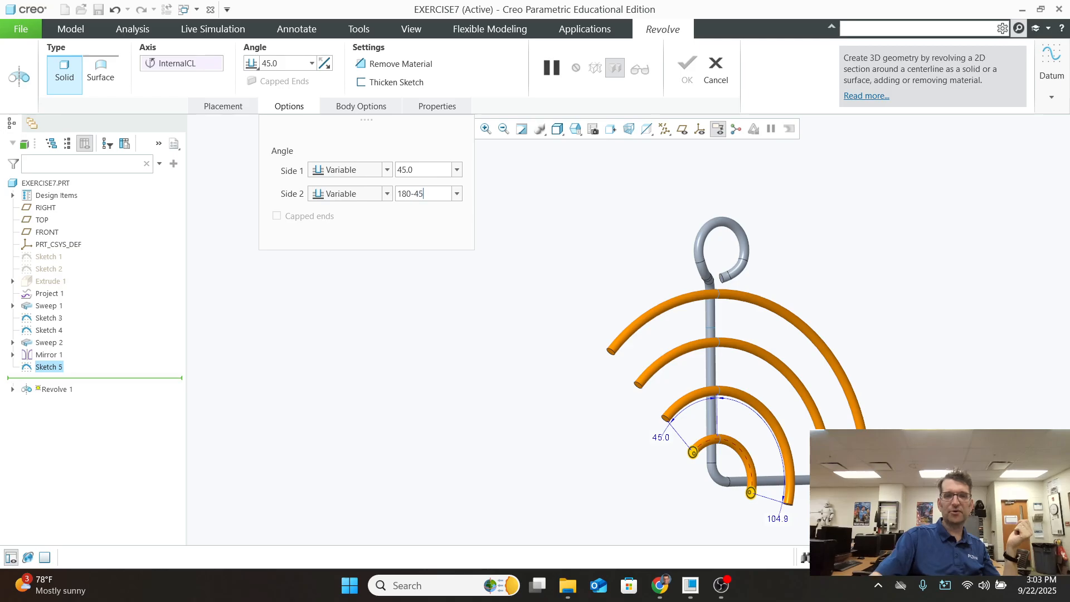
pyautogui.press('Return')
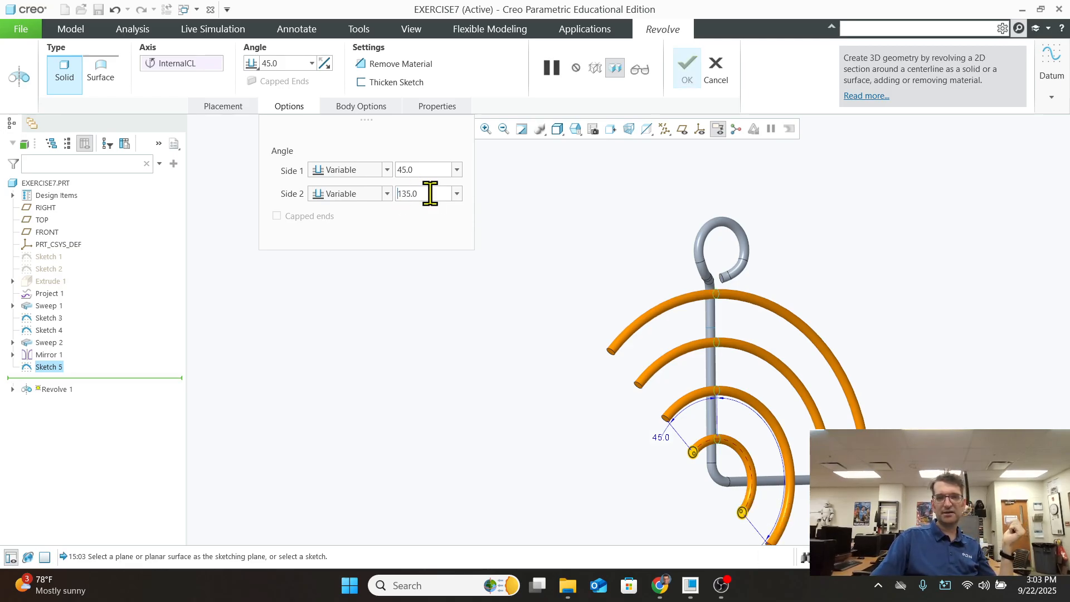
pyautogui.scroll(-2, 577, 424)
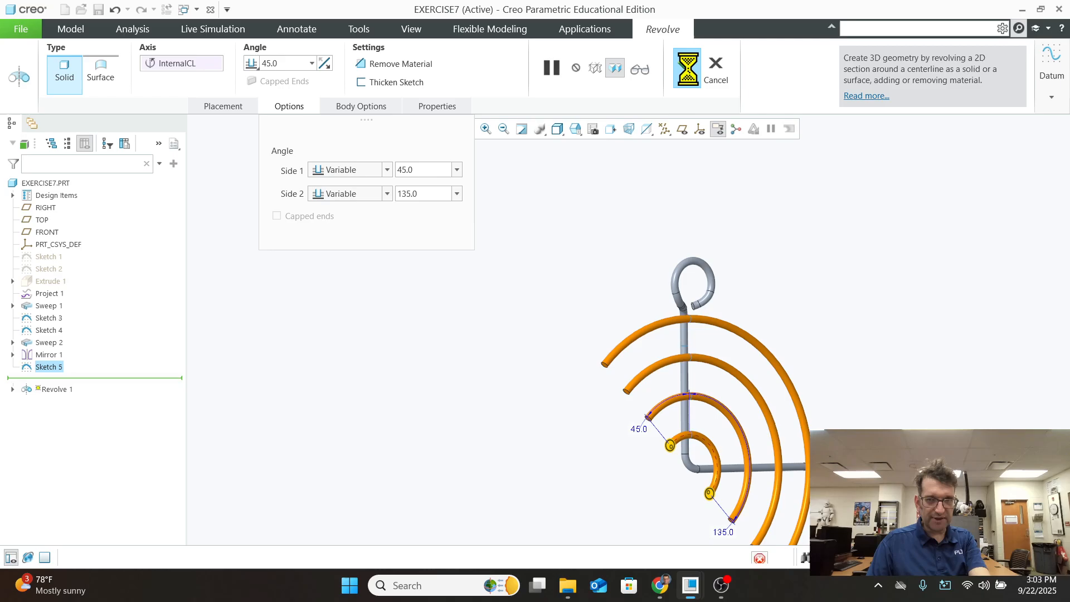
pyautogui.click(688, 71)
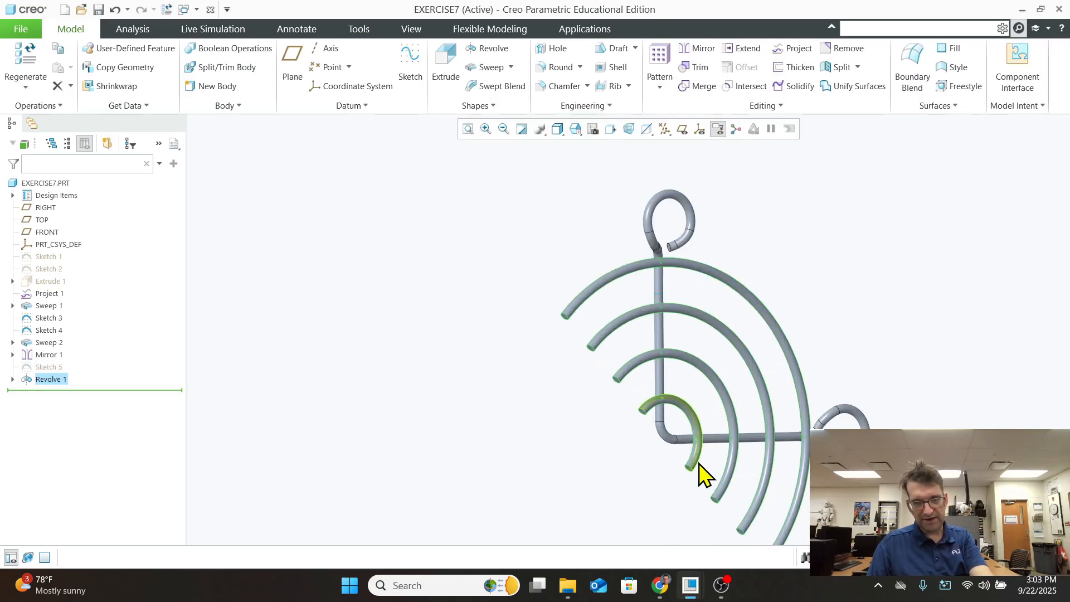
# Mirror Sweep 1, Sweep 2, both copied sweeps inside Mirror 1, and Revolve 1 about the flat end surface of the revolved half rings
pyautogui.keyDown('shift'); pyautogui.moveTo(669, 464); pyautogui.dragTo(607, 406, button='middle'); pyautogui.keyUp('shift')
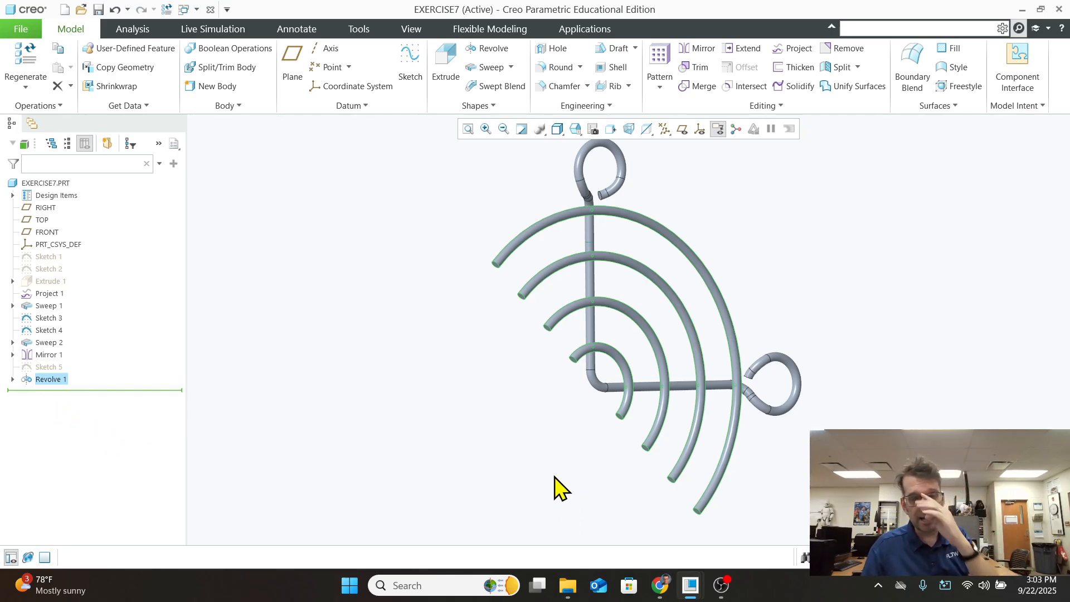
pyautogui.moveTo(504, 419); pyautogui.dragTo(531, 373, button='middle')
pyautogui.scroll(-2, 597, 351)
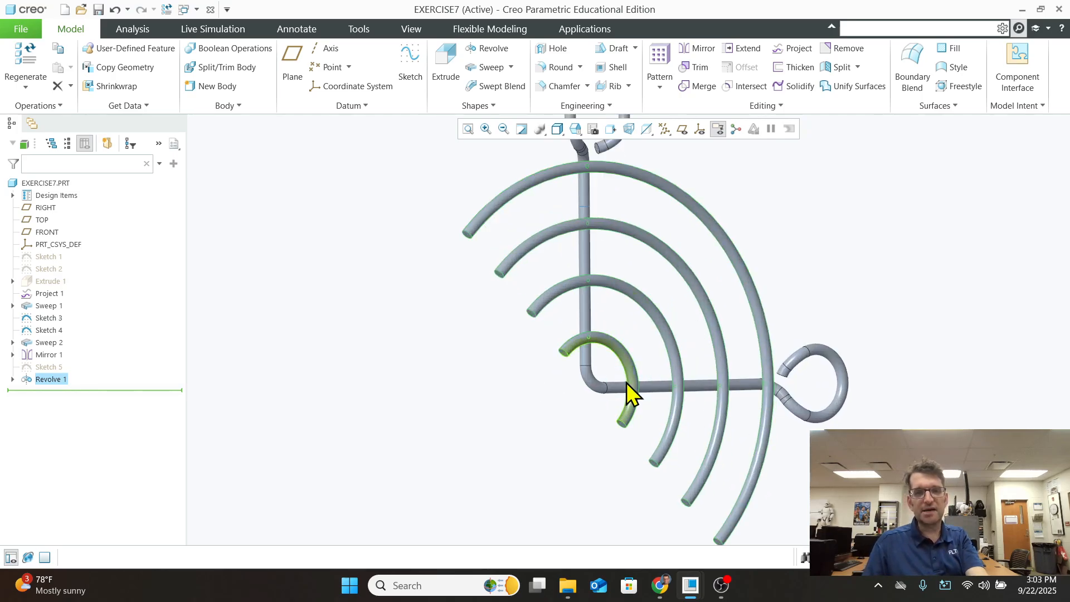
pyautogui.moveTo(481, 460)
pyautogui.mouseDown(button='middle')
pyautogui.moveTo(490, 435)
pyautogui.moveTo(604, 410)
pyautogui.mouseUp(button='middle')
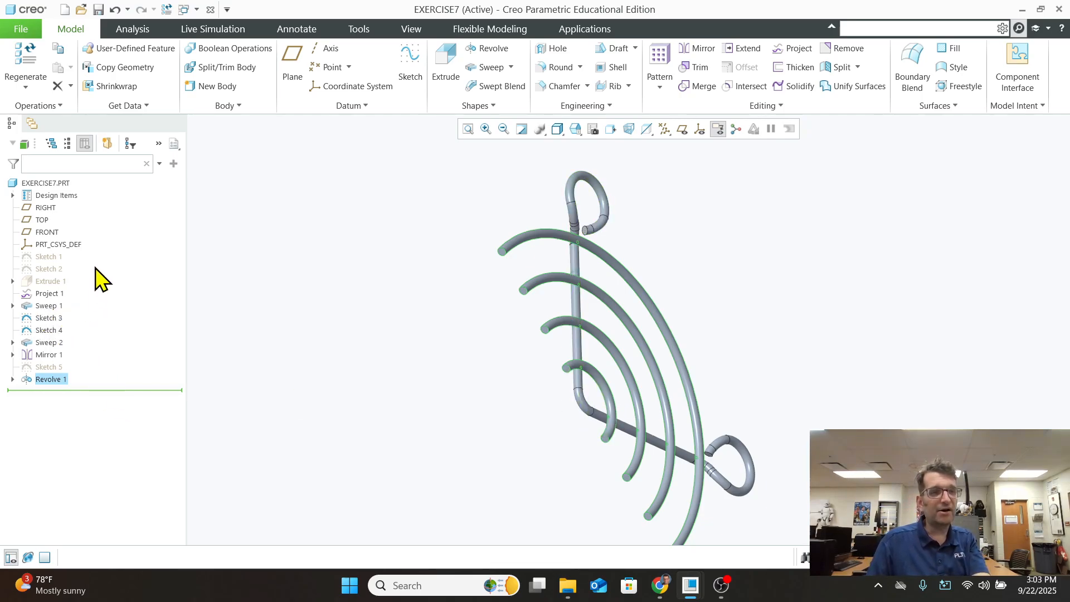
pyautogui.click(45, 306)
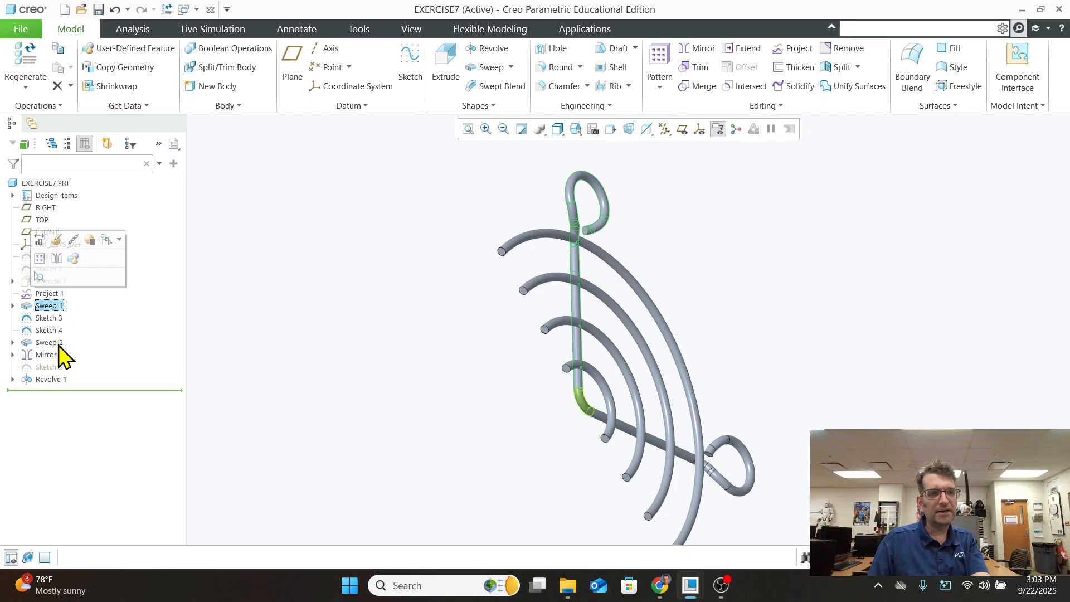
pyautogui.click(49, 343)
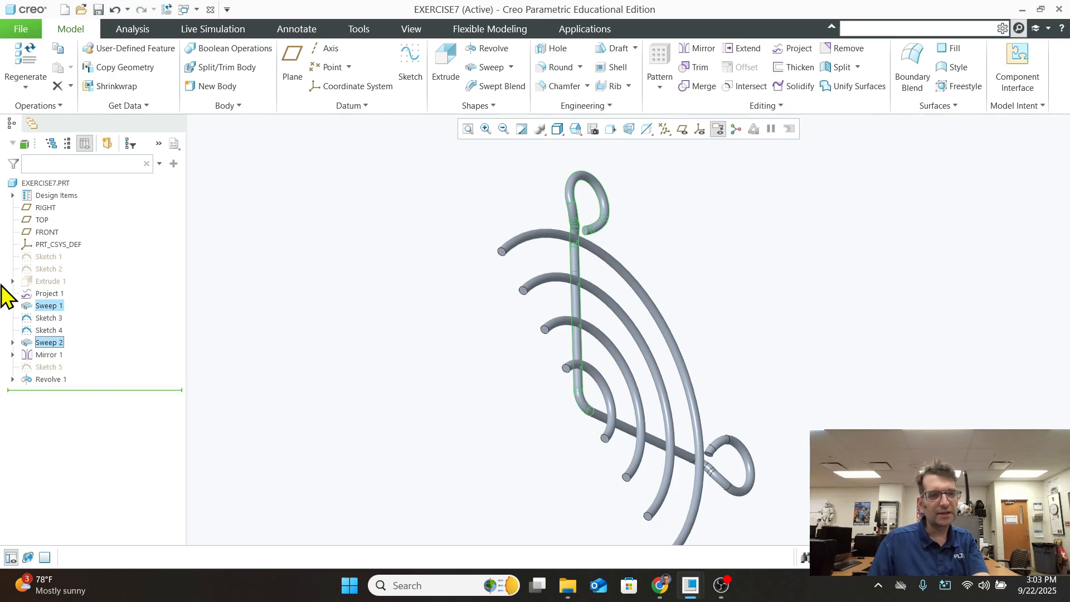
pyautogui.click(13, 355)
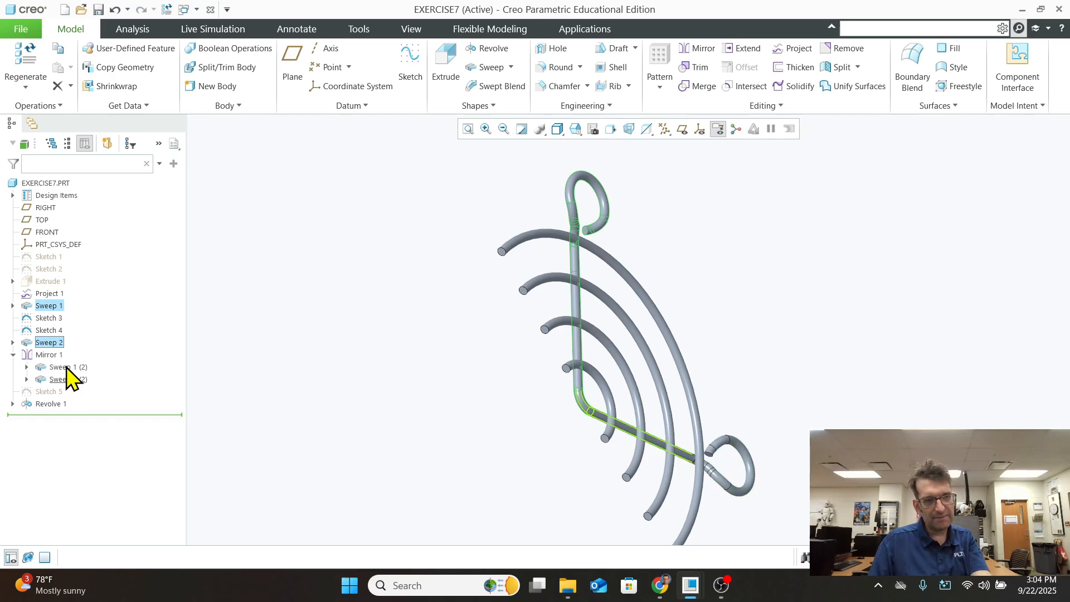
pyautogui.click(13, 354)
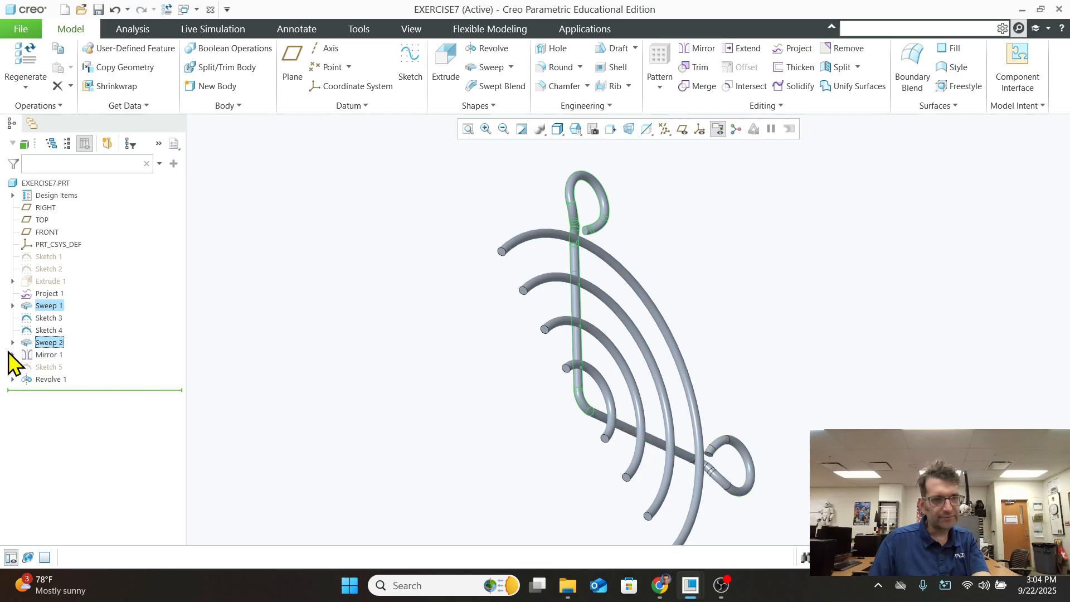
pyautogui.click(13, 354)
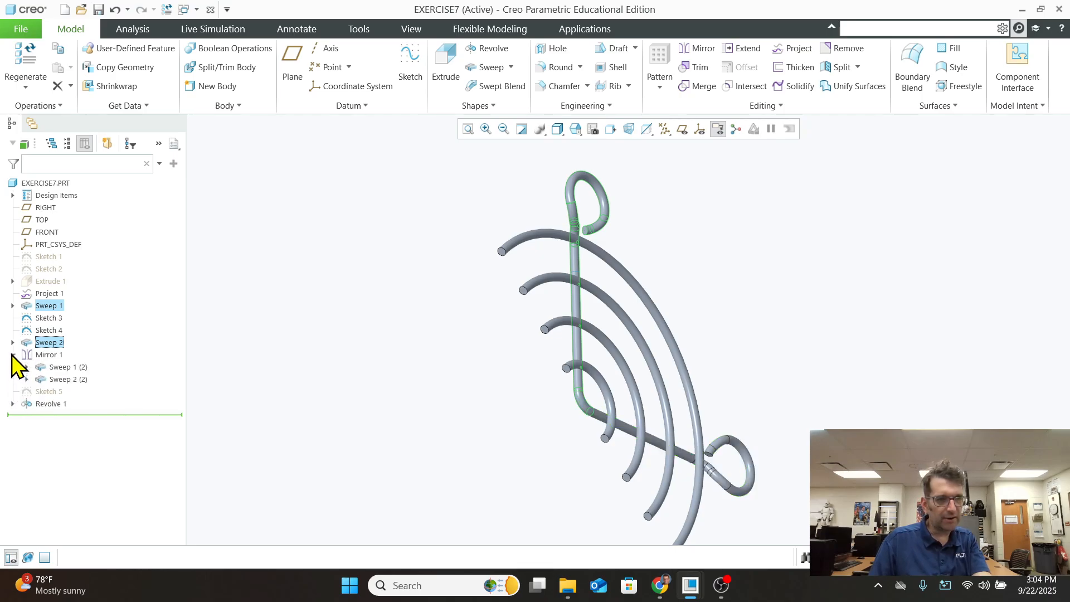
pyautogui.keyDown('ctrl'); pyautogui.click(61, 366); pyautogui.keyUp('ctrl')
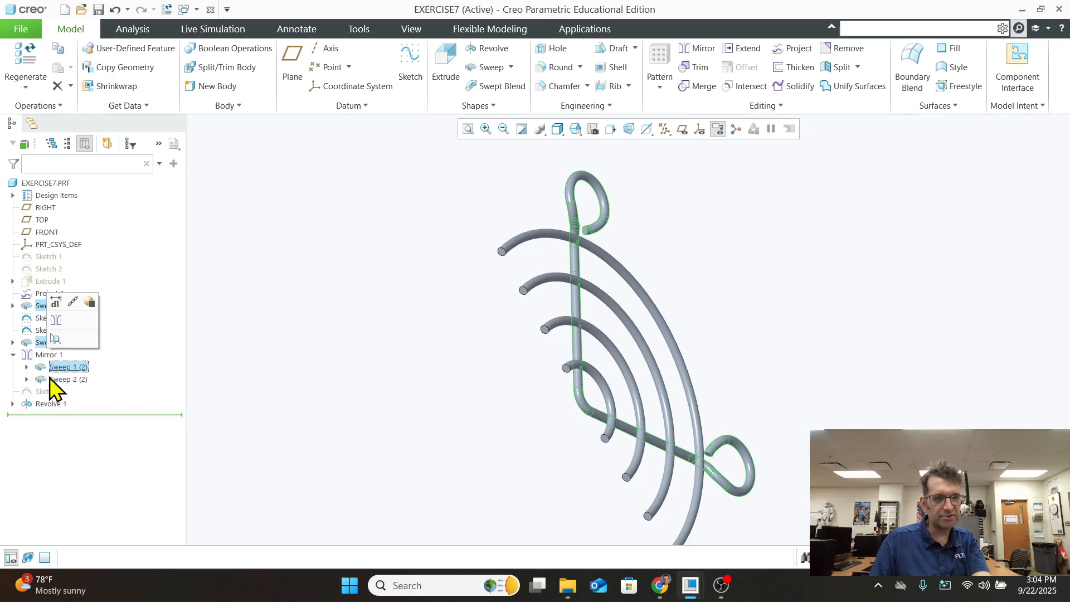
pyautogui.keyDown('ctrl'); pyautogui.click(61, 379); pyautogui.keyUp('ctrl')
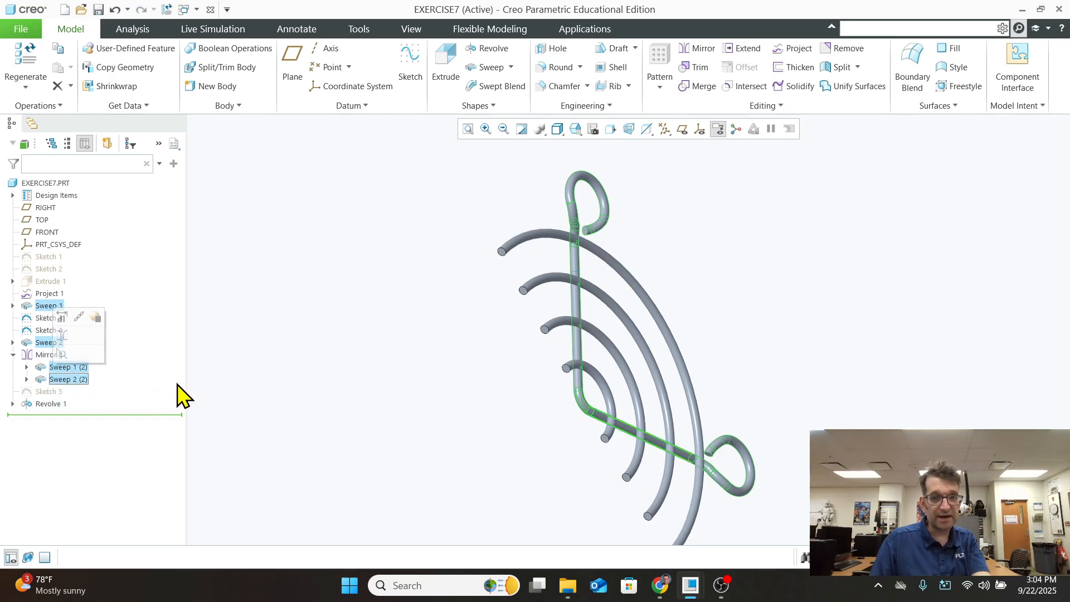
pyautogui.click(44, 404)
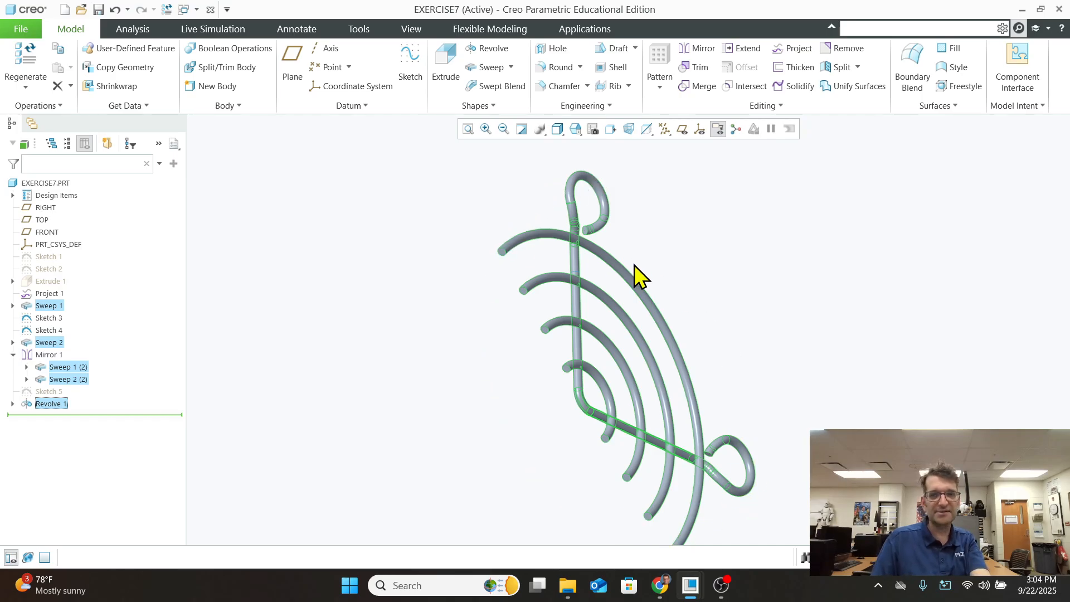
pyautogui.click(701, 49)
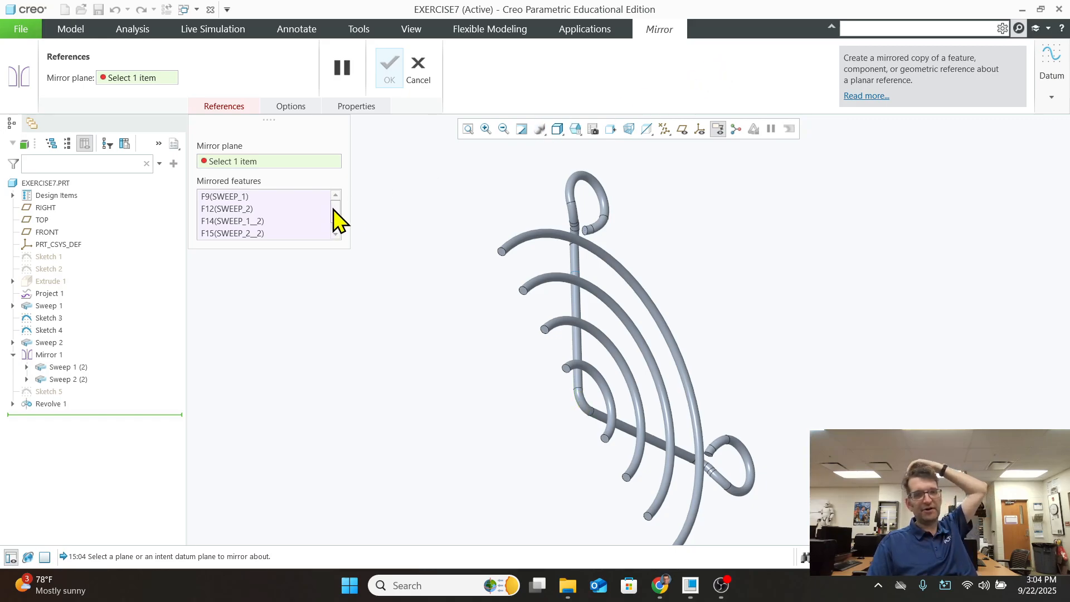
pyautogui.scroll(-1, 337, 223)
pyautogui.scroll(-2, 544, 433)
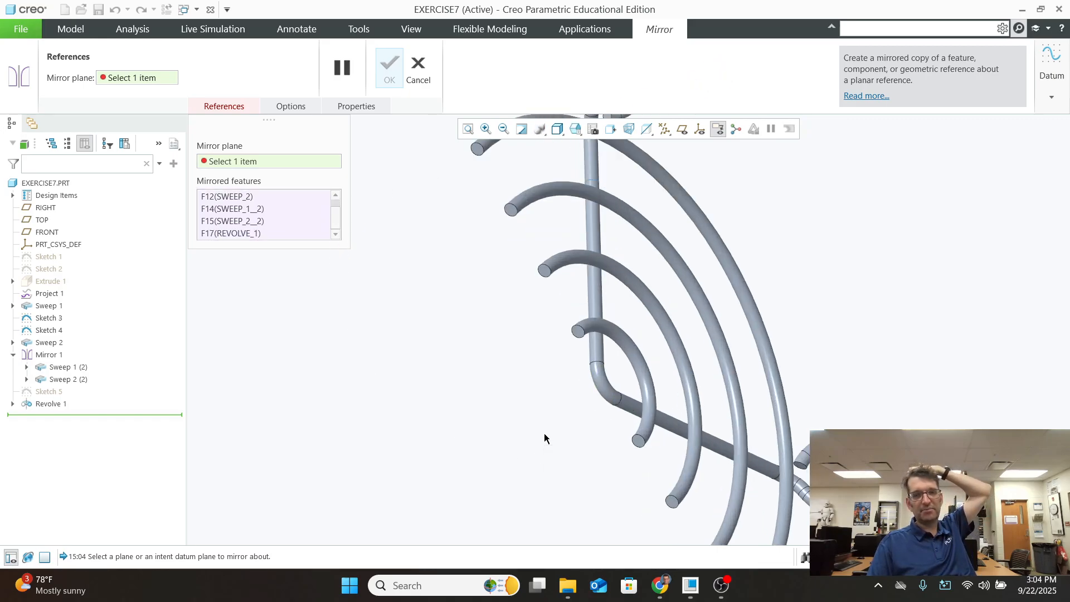
pyautogui.scroll(-1, 544, 433)
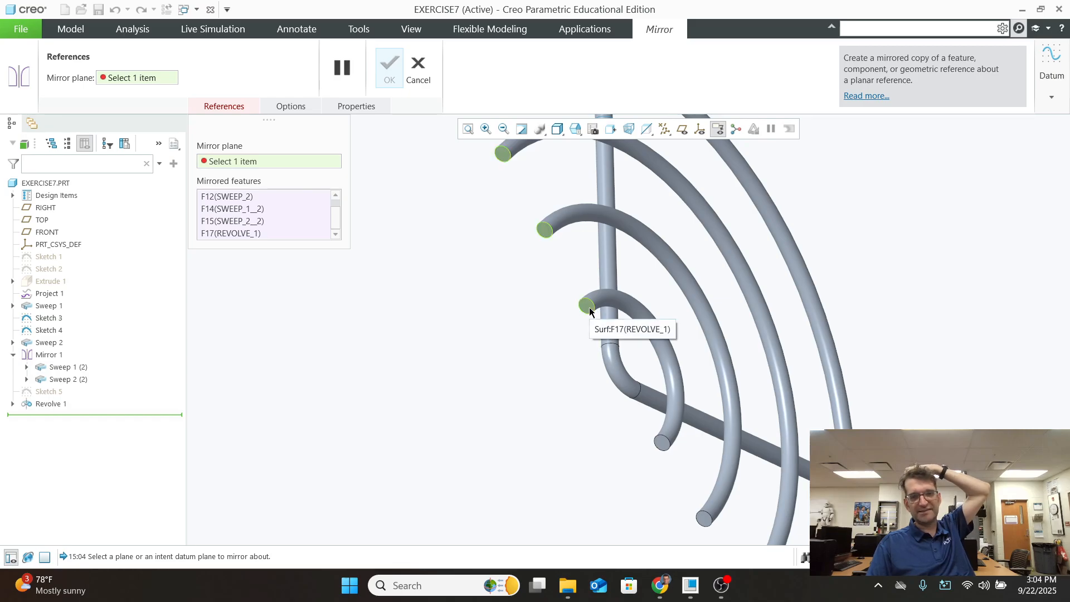
pyautogui.scroll(5, 589, 310)
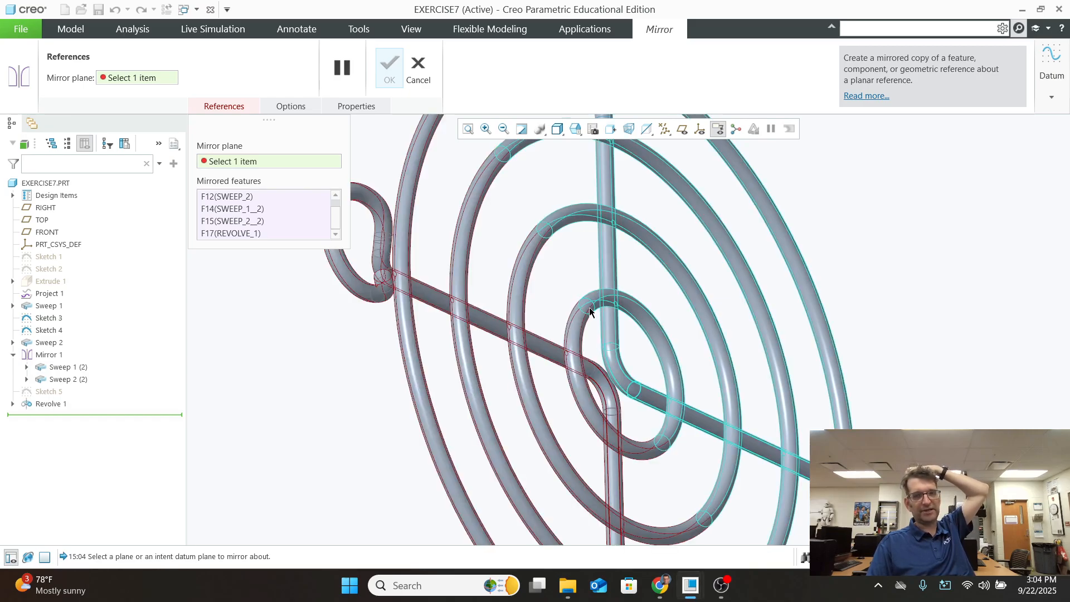
pyautogui.click(590, 307)
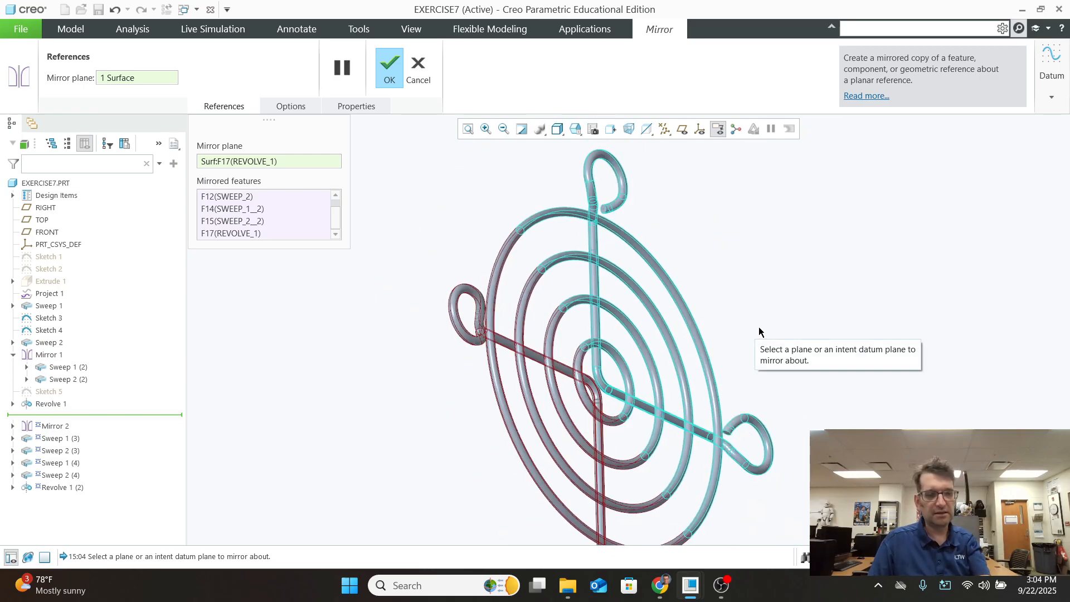
pyautogui.moveTo(764, 325)
pyautogui.keyDown('shift'); pyautogui.mouseDown(button='middle')
pyautogui.moveTo(736, 306)
pyautogui.moveTo(800, 309)
pyautogui.moveTo(775, 316)
pyautogui.mouseUp(button='middle'); pyautogui.keyUp('shift')
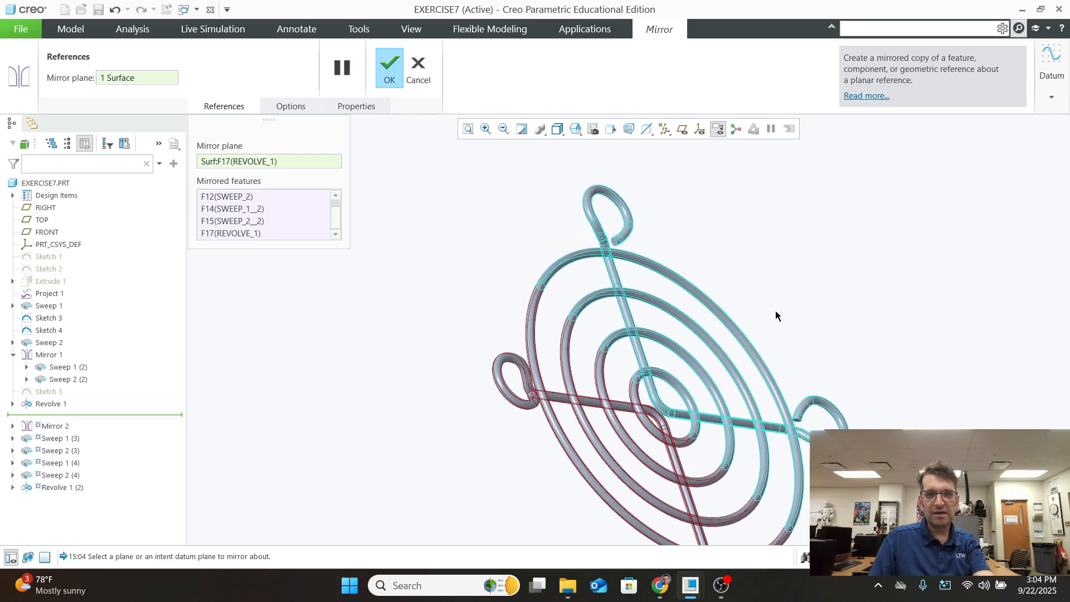
pyautogui.click(390, 70)
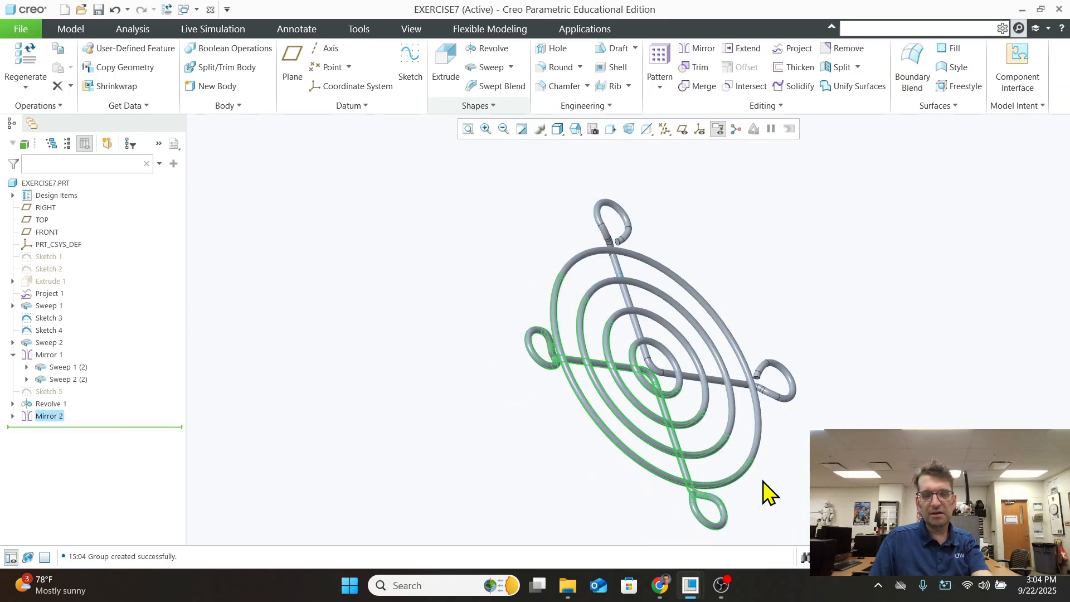
# Turn the completed wire guard to a near-frontal view and open it in Render Studio with real-time rendering
pyautogui.moveTo(800, 466); pyautogui.dragTo(715, 294, button='middle')
pyautogui.scroll(1, 644, 296)
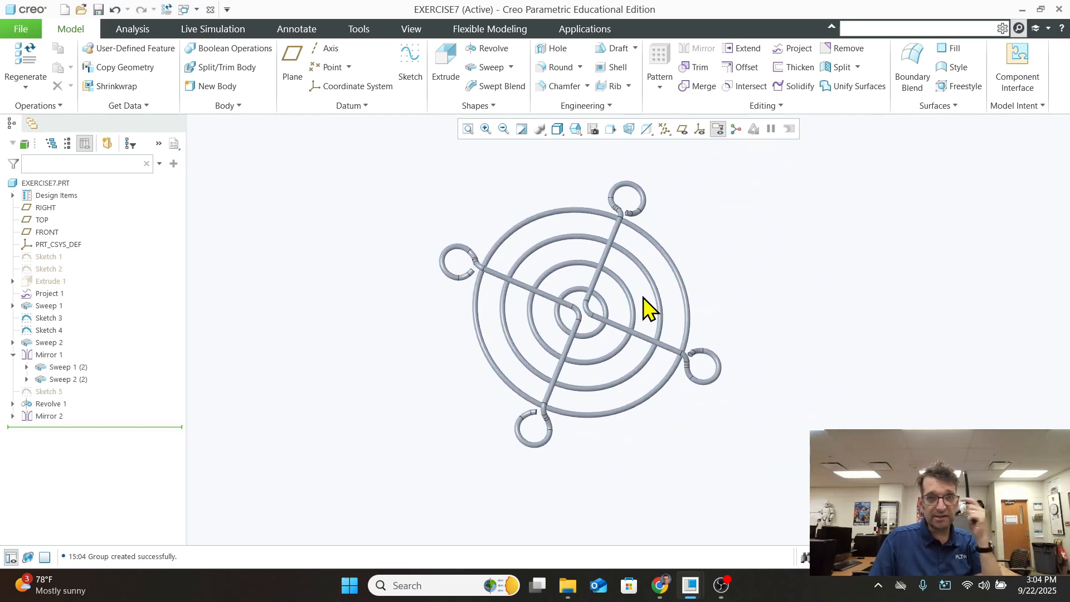
pyautogui.scroll(-1, 644, 296)
pyautogui.scroll(-1, 429, 216)
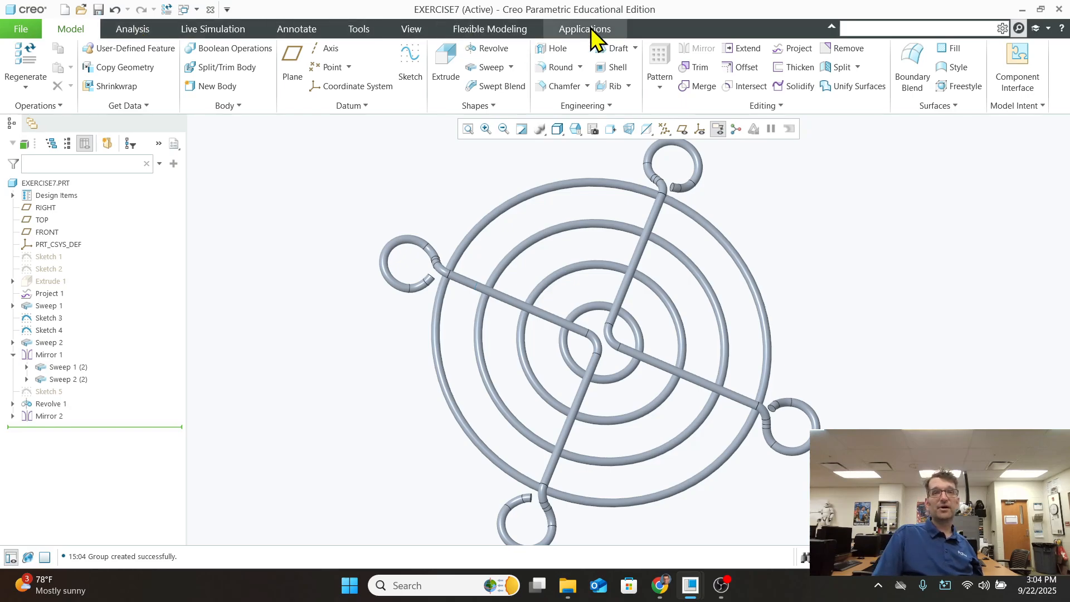
pyautogui.click(557, 25)
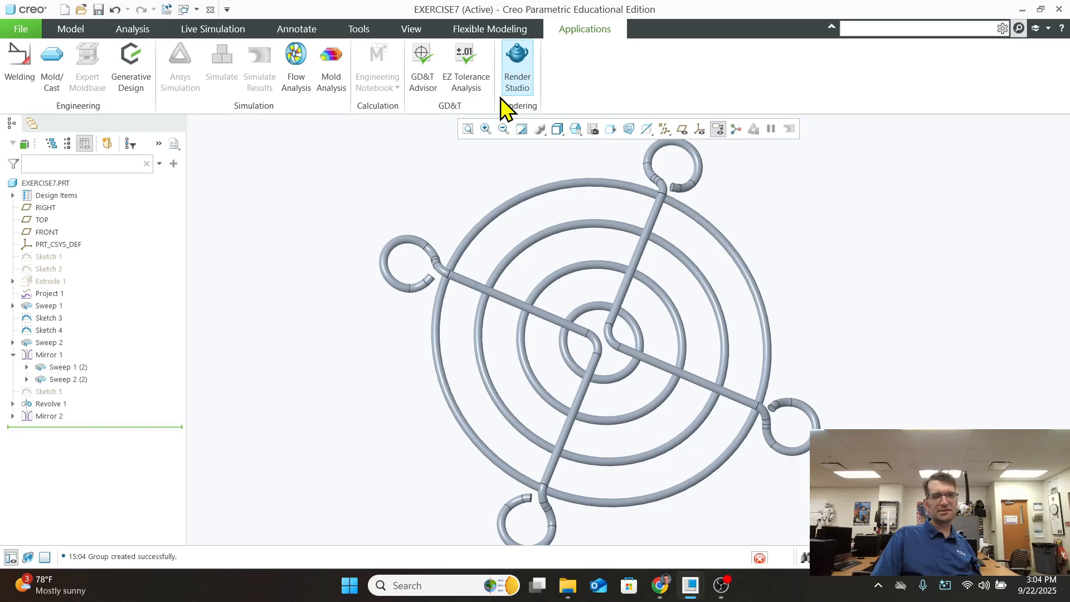
pyautogui.click(513, 56)
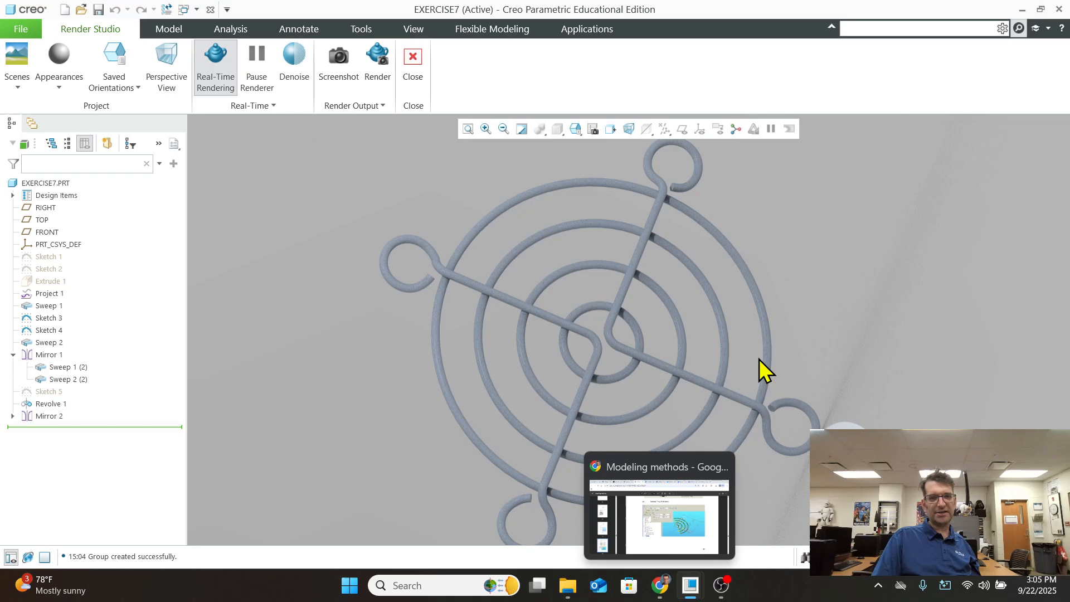
# Switch to Chrome and view the Exercise 7 rendering in the CAD 105 Intro to CREO Canva design
pyautogui.click(658, 586)
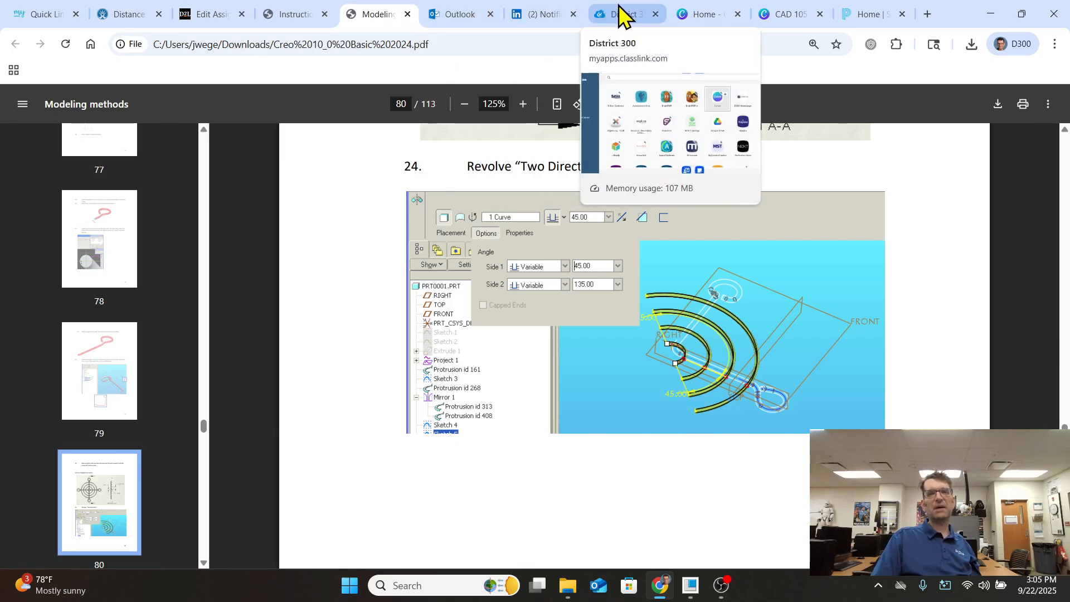
pyautogui.click(692, 16)
pyautogui.click(775, 15)
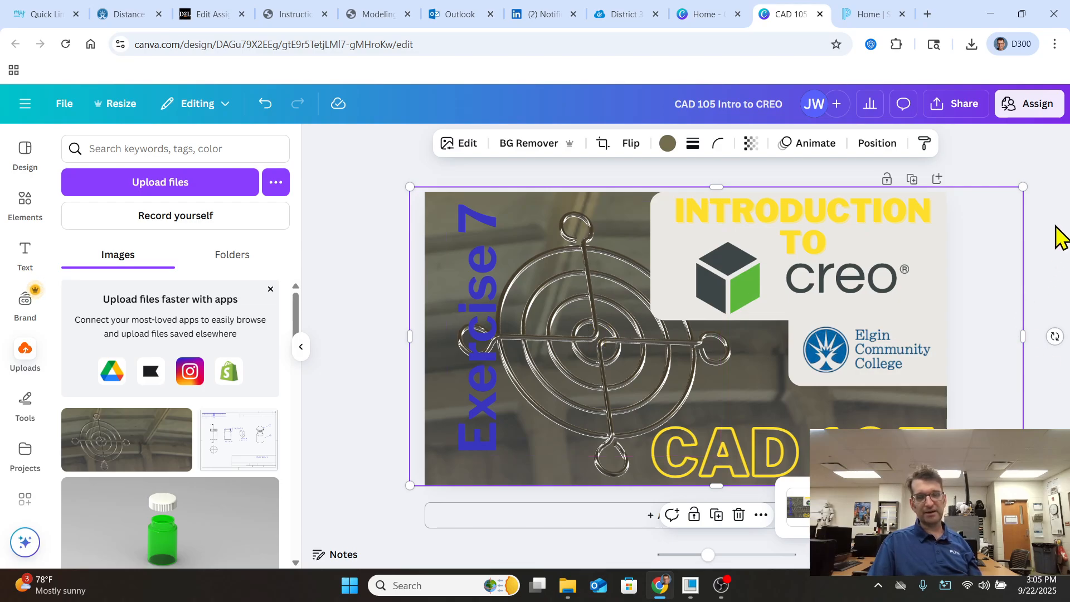
pyautogui.click(721, 585)
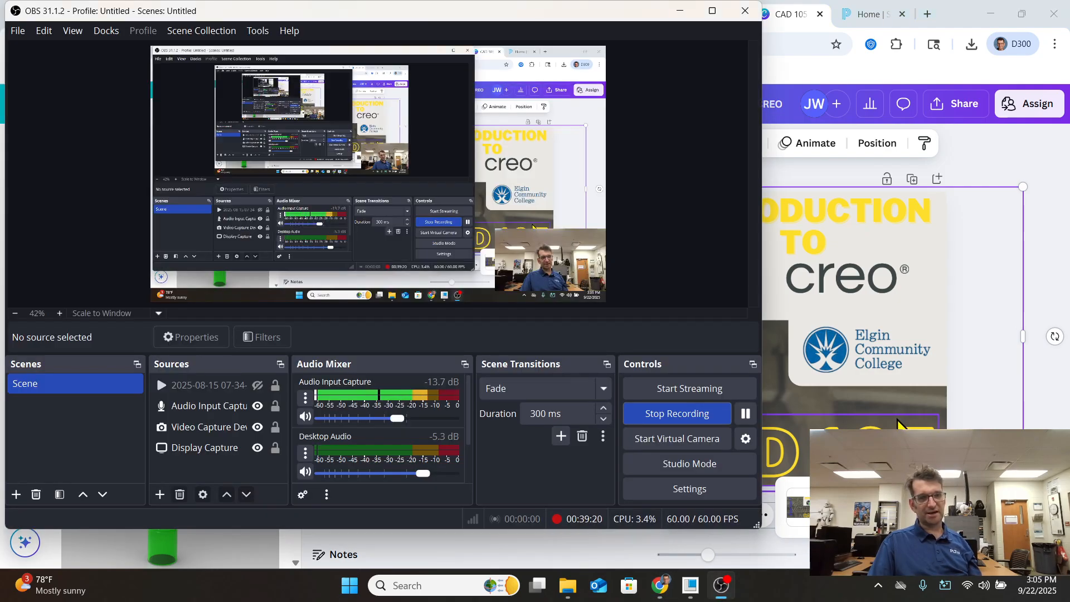